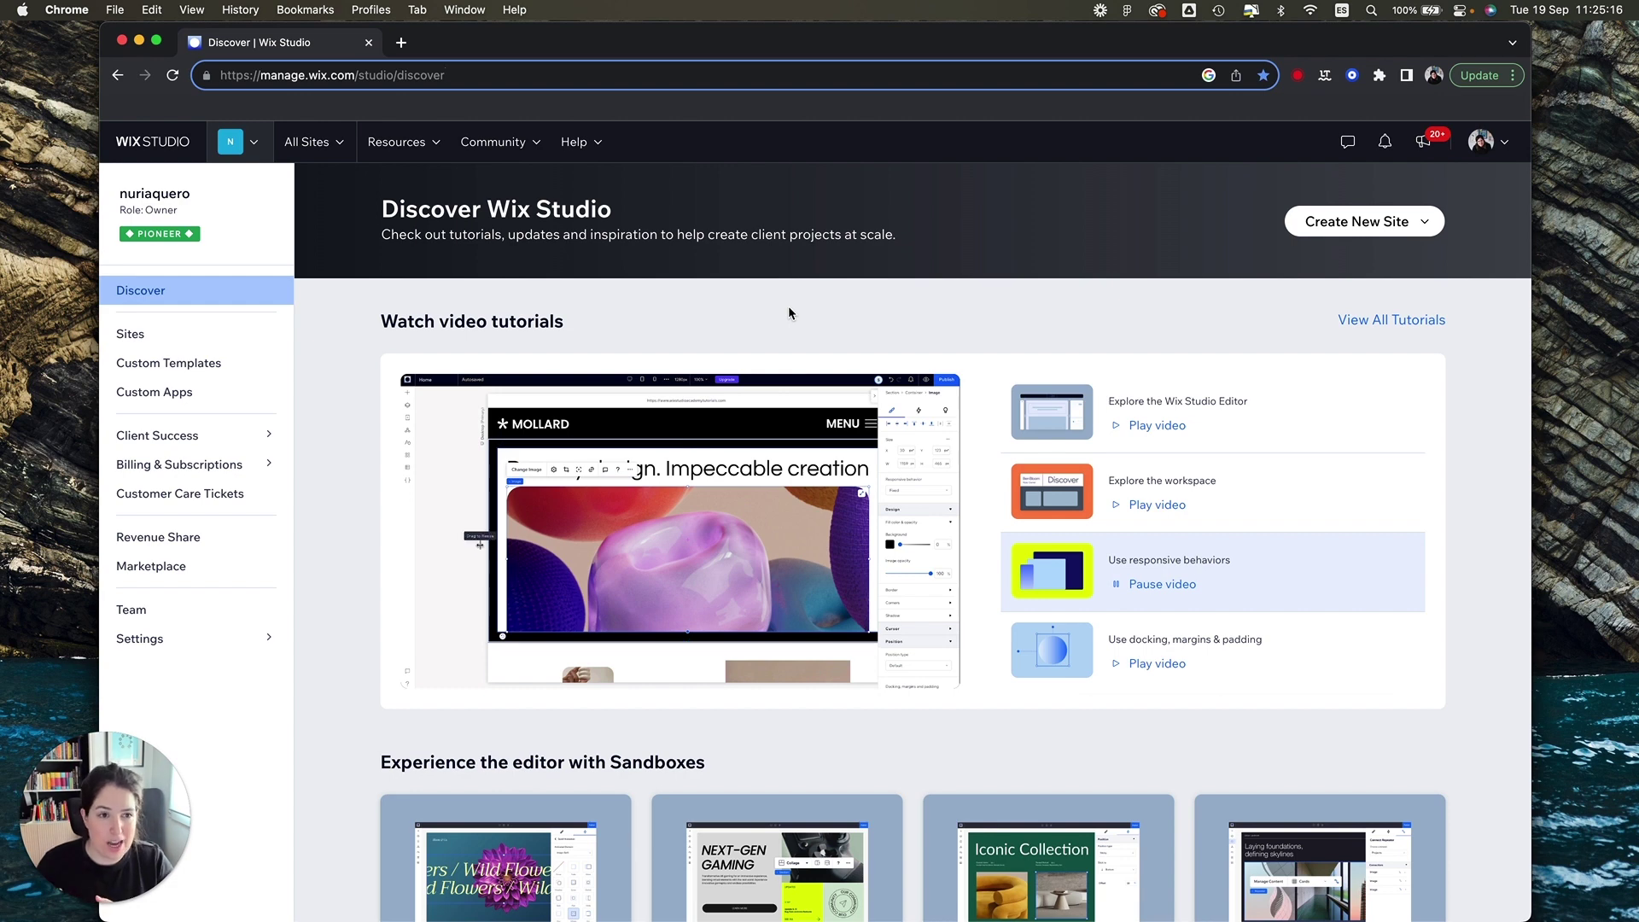
key("super+Tab")
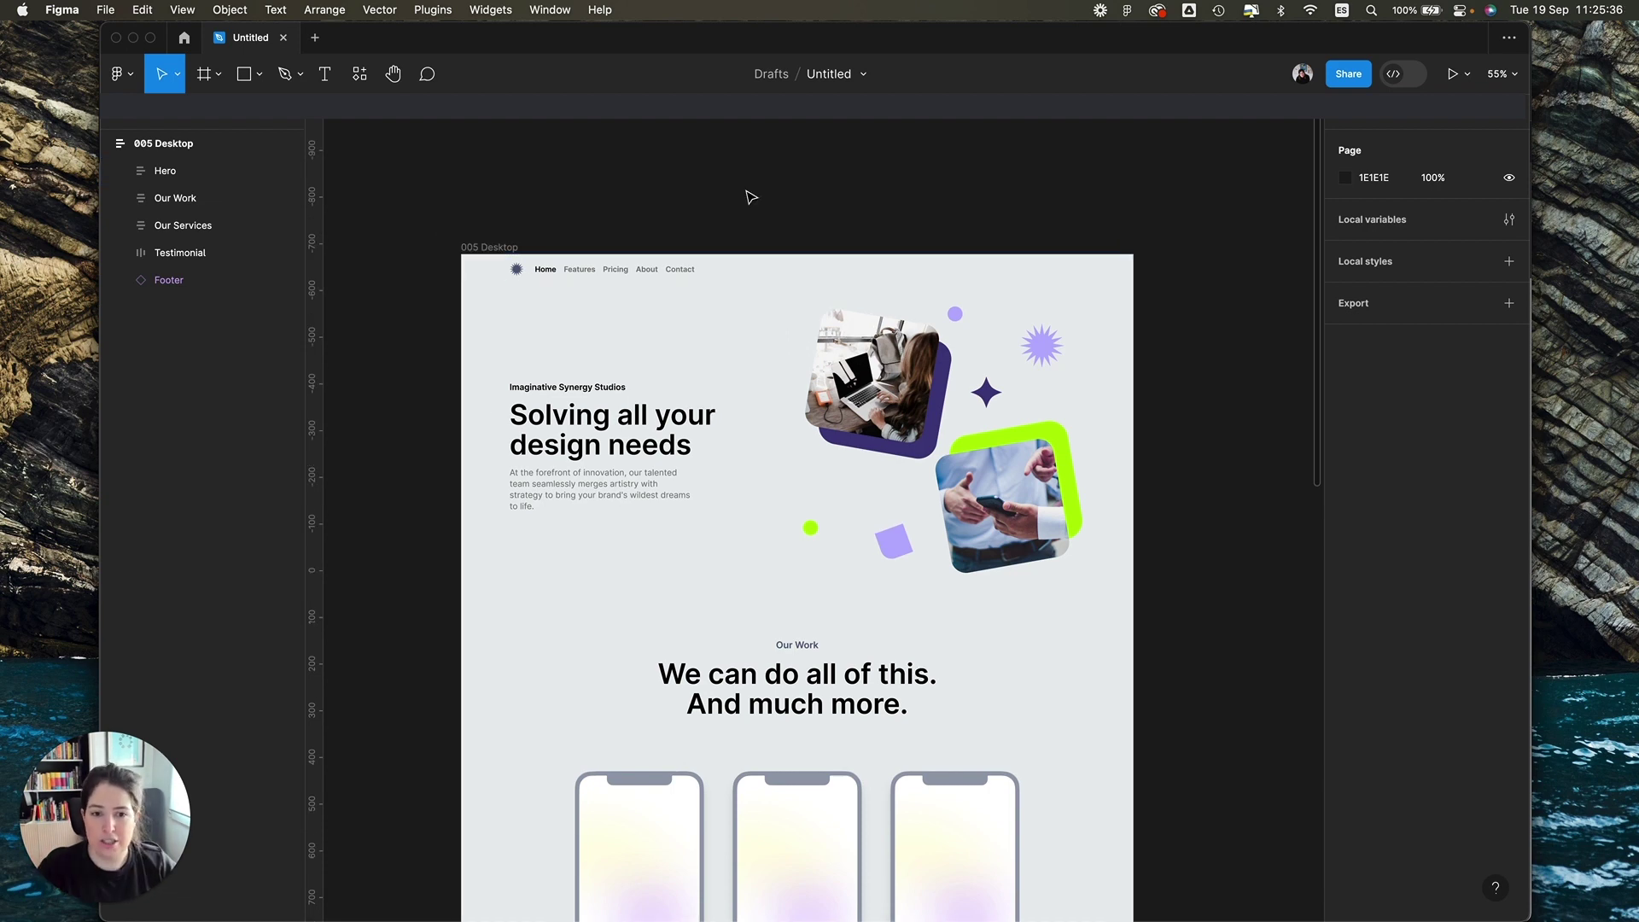
scroll(751, 197, "up", 5)
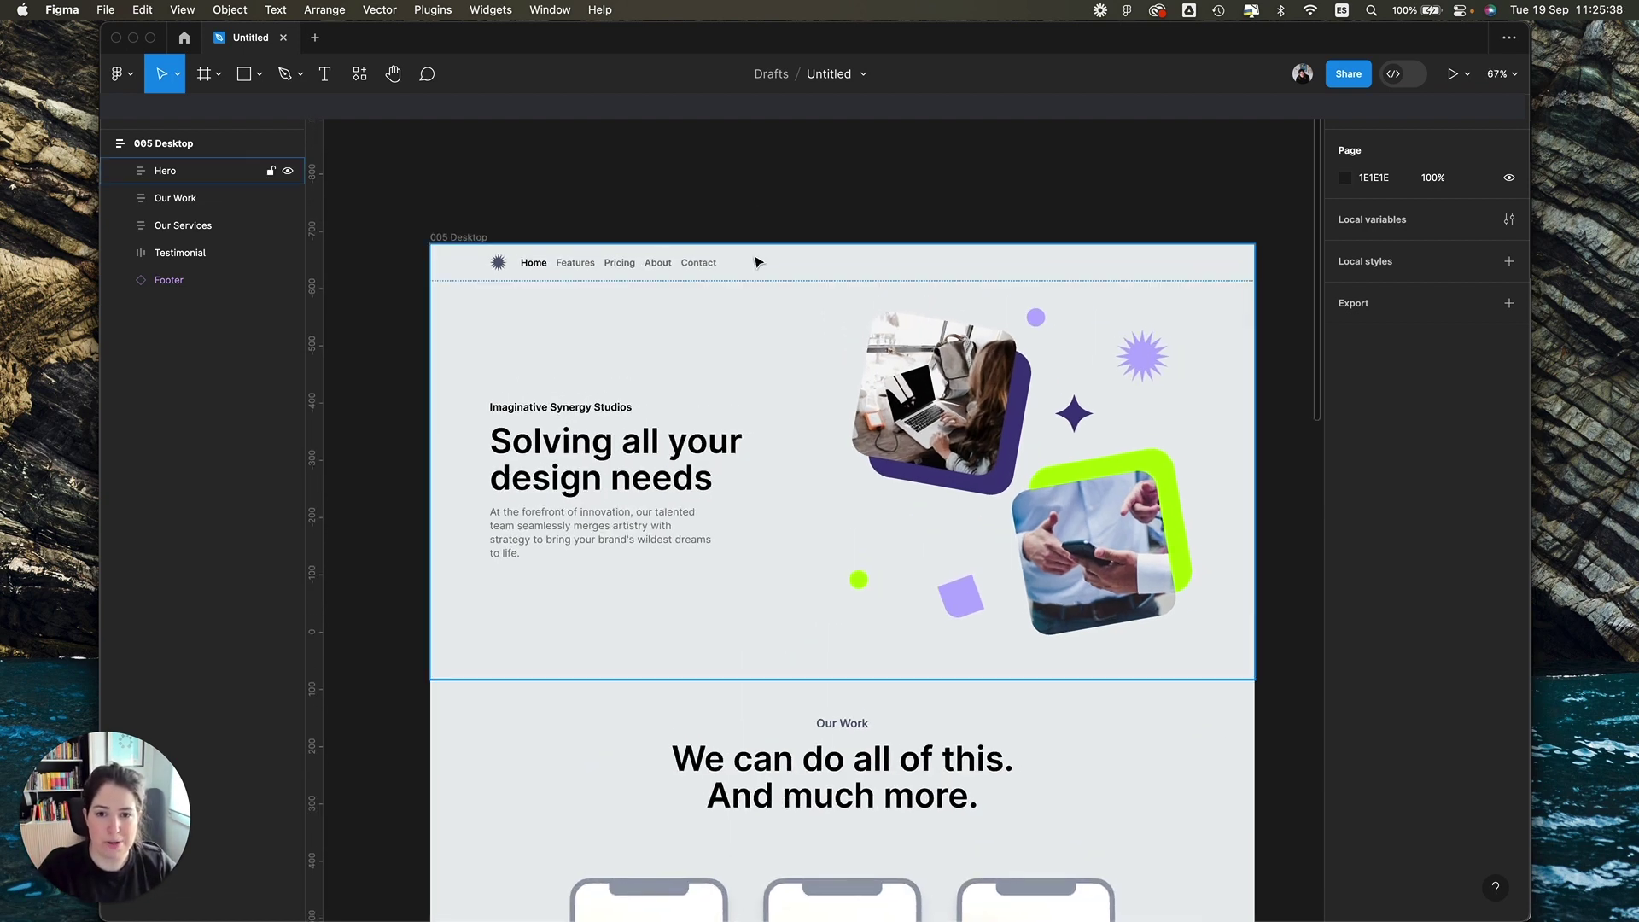
double_click(741, 276)
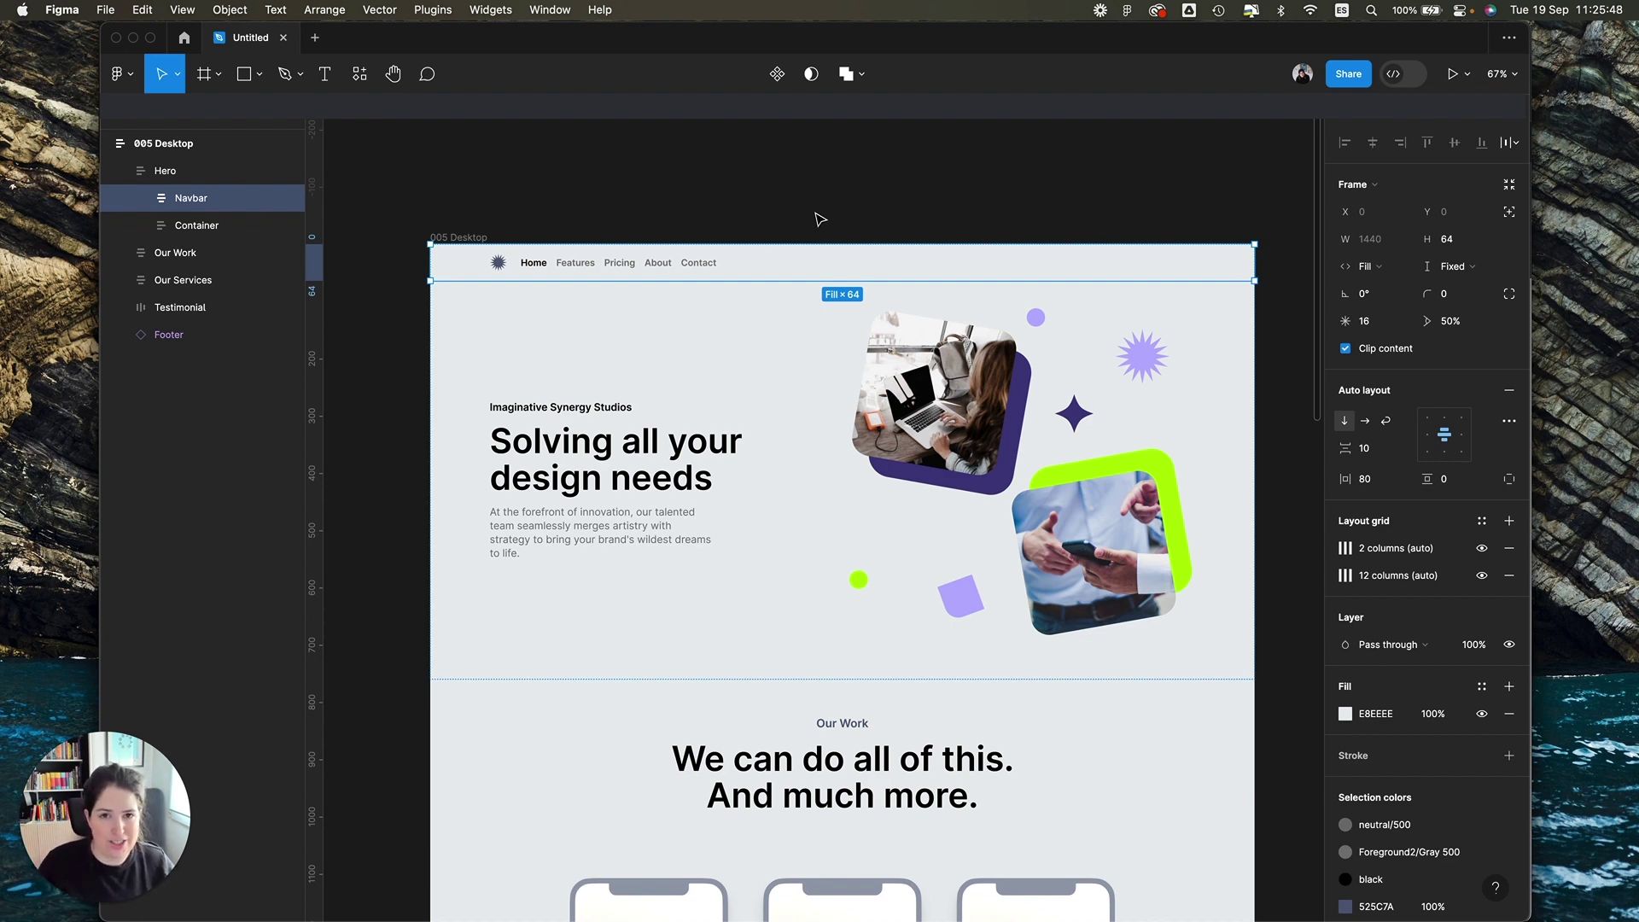
scroll(819, 219, "down", 2)
key("Tab")
scroll(759, 238, "right", 2)
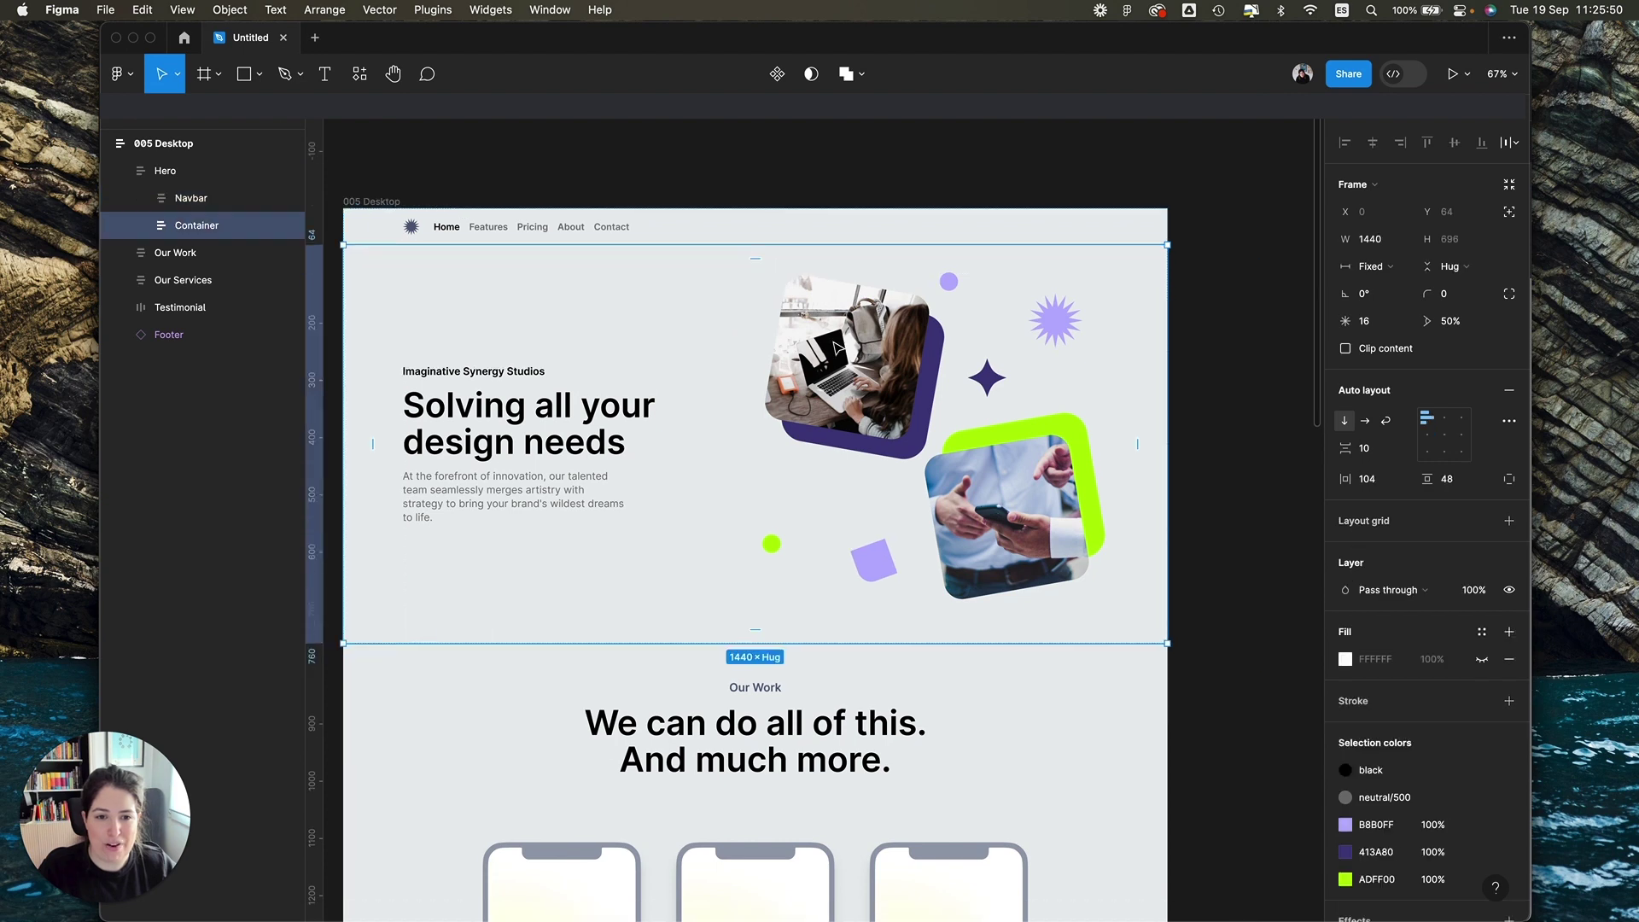
scroll(626, 436, "left", 2)
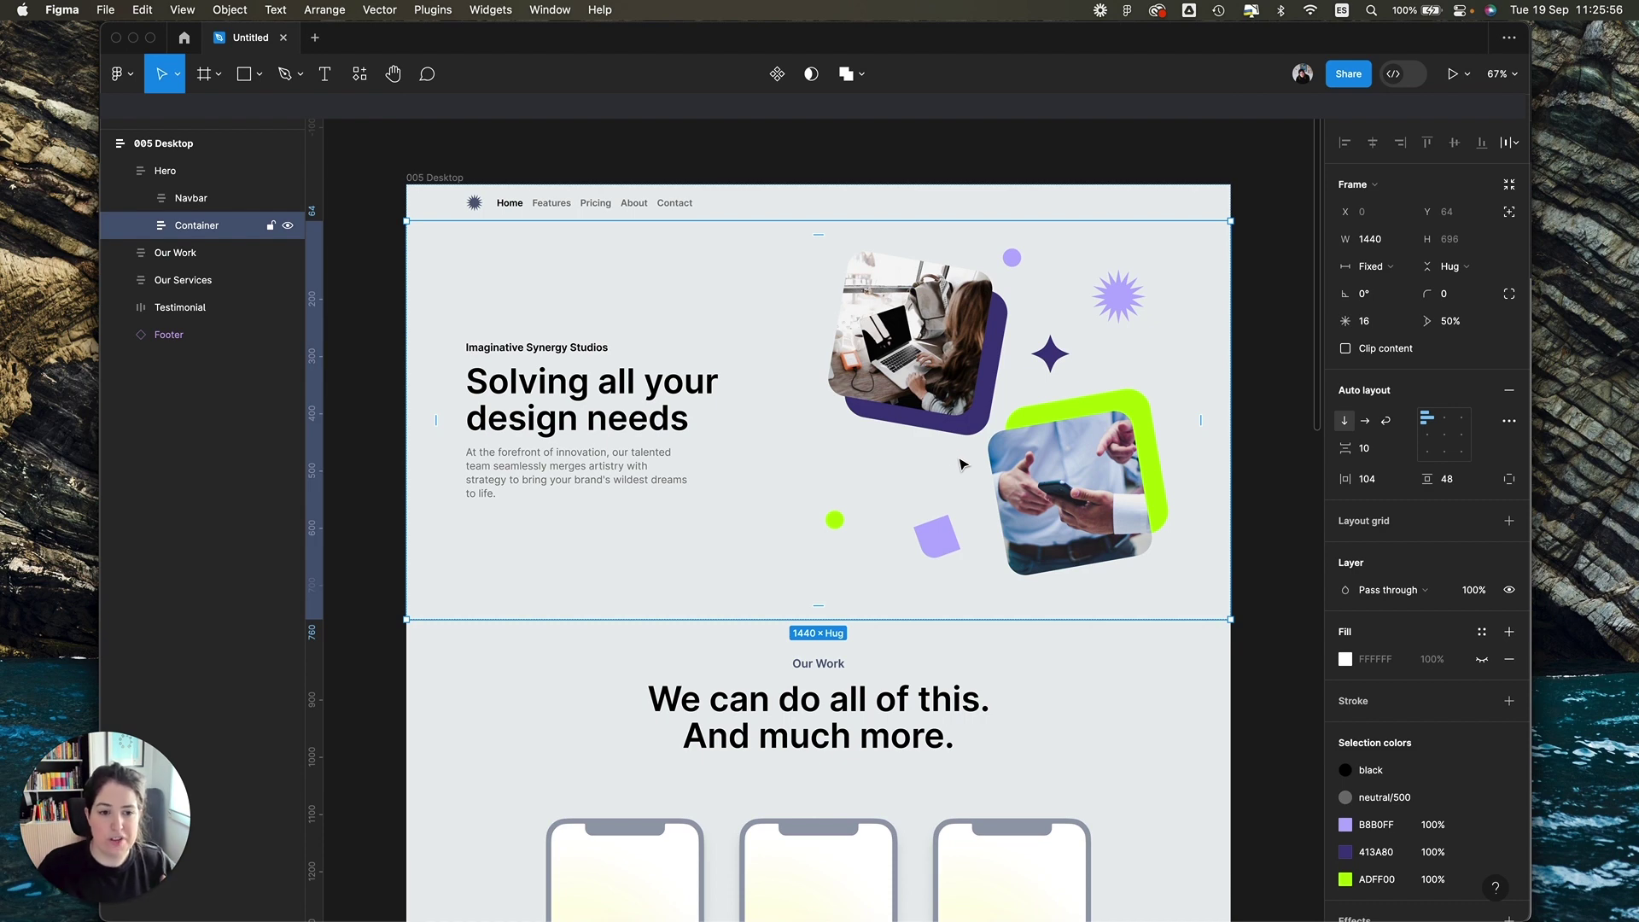
scroll(974, 427, "down", 5)
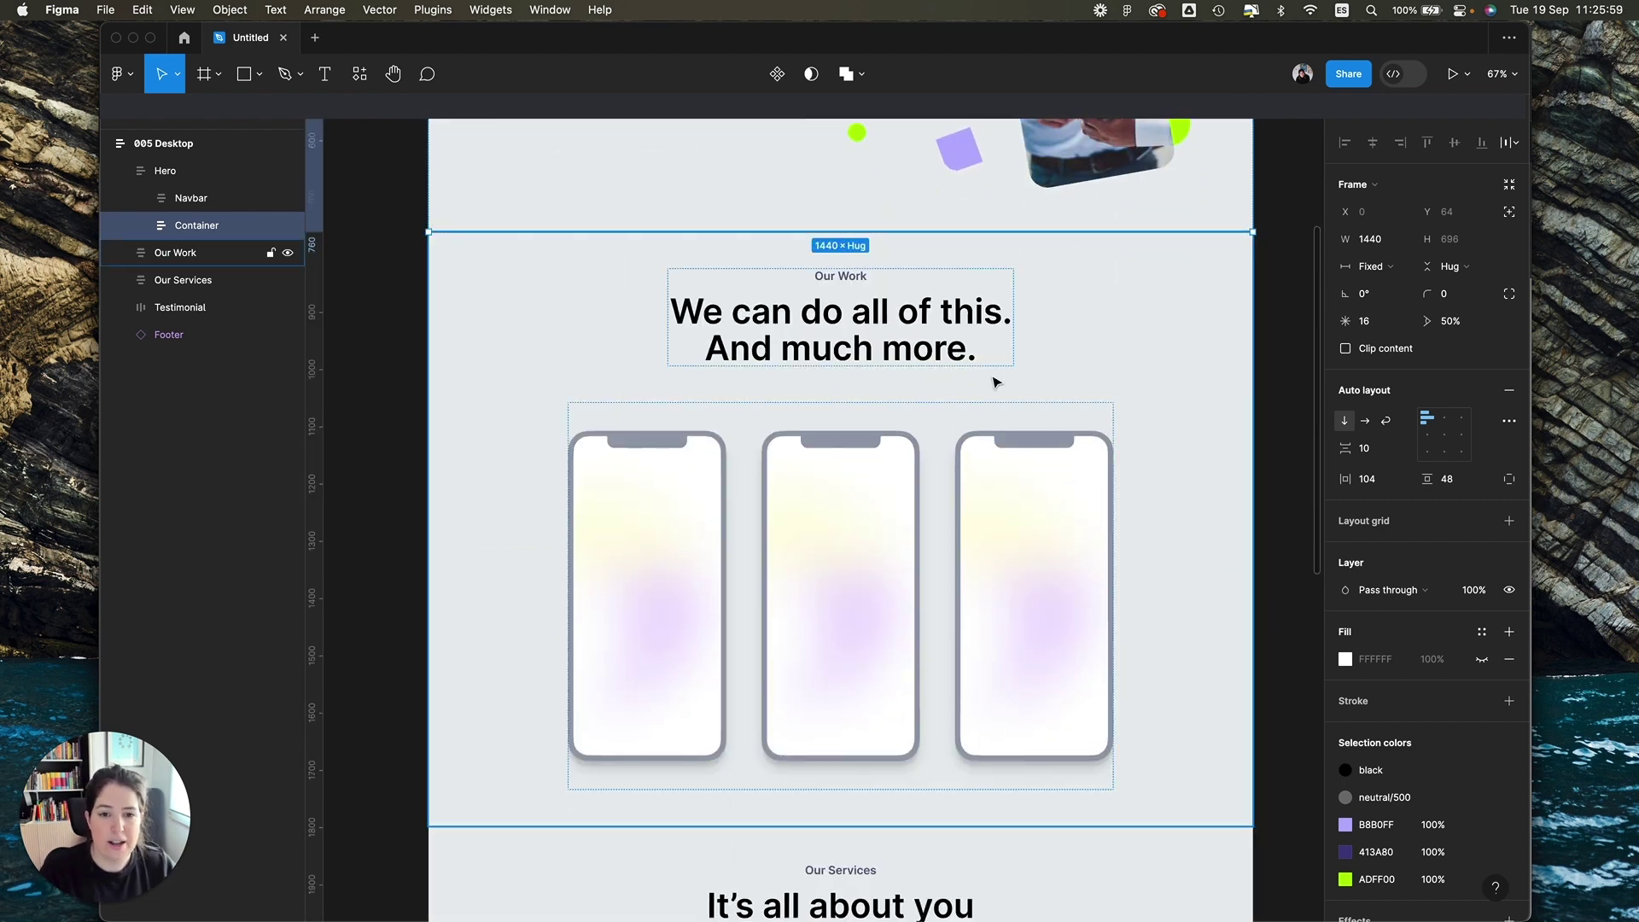
scroll(991, 379, "down", 4)
scroll(991, 376, "up", 2)
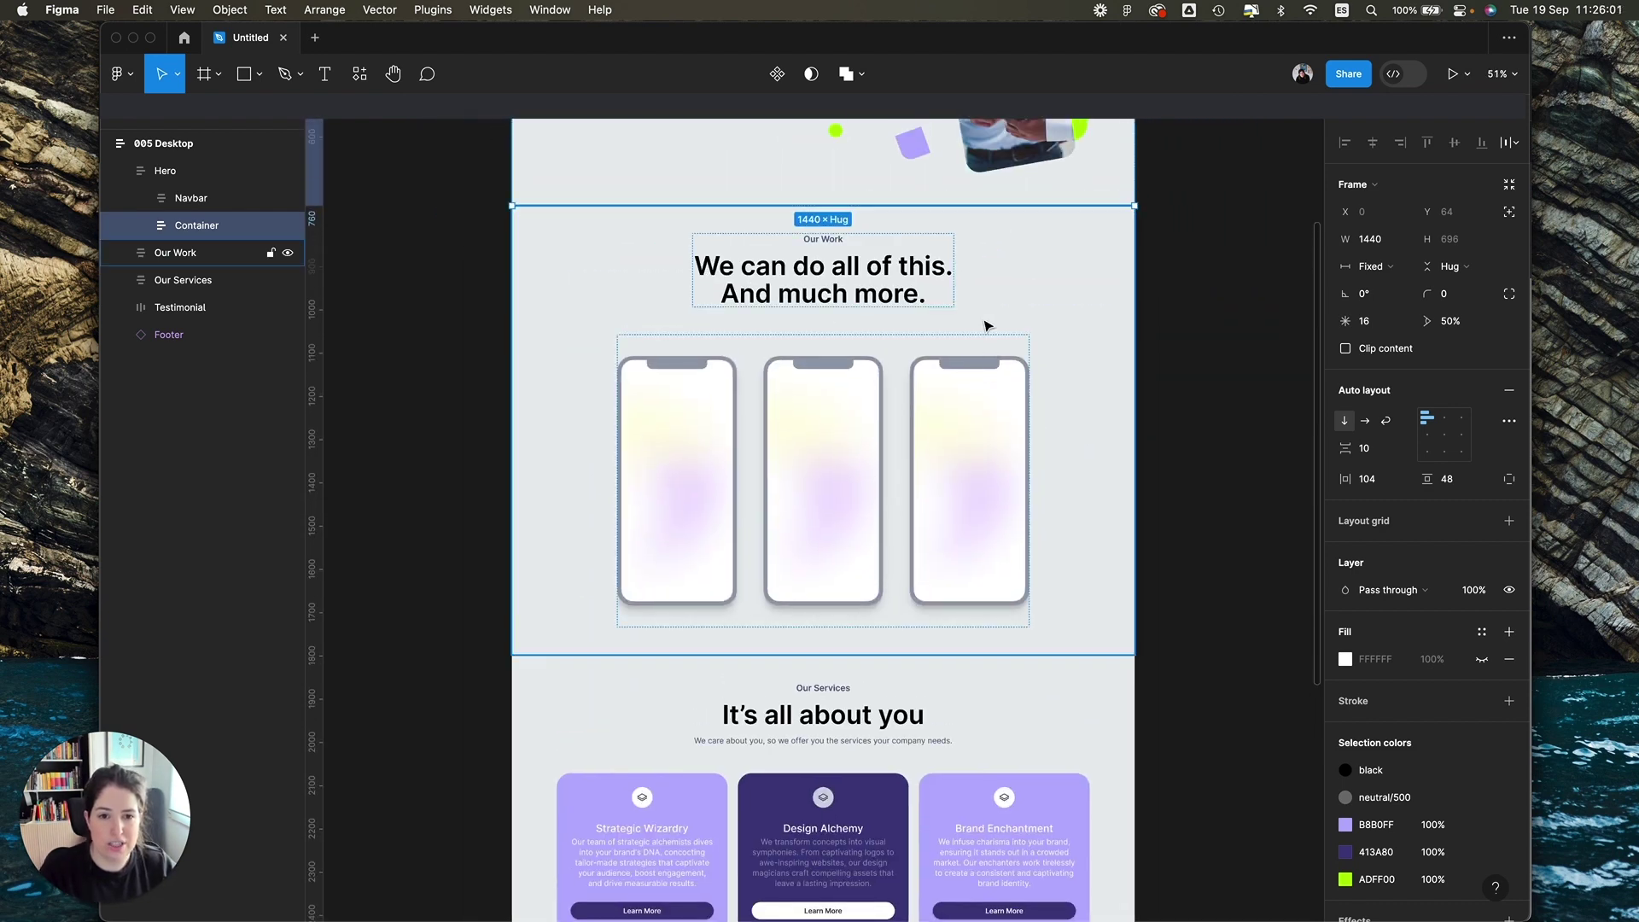
left_click(742, 271)
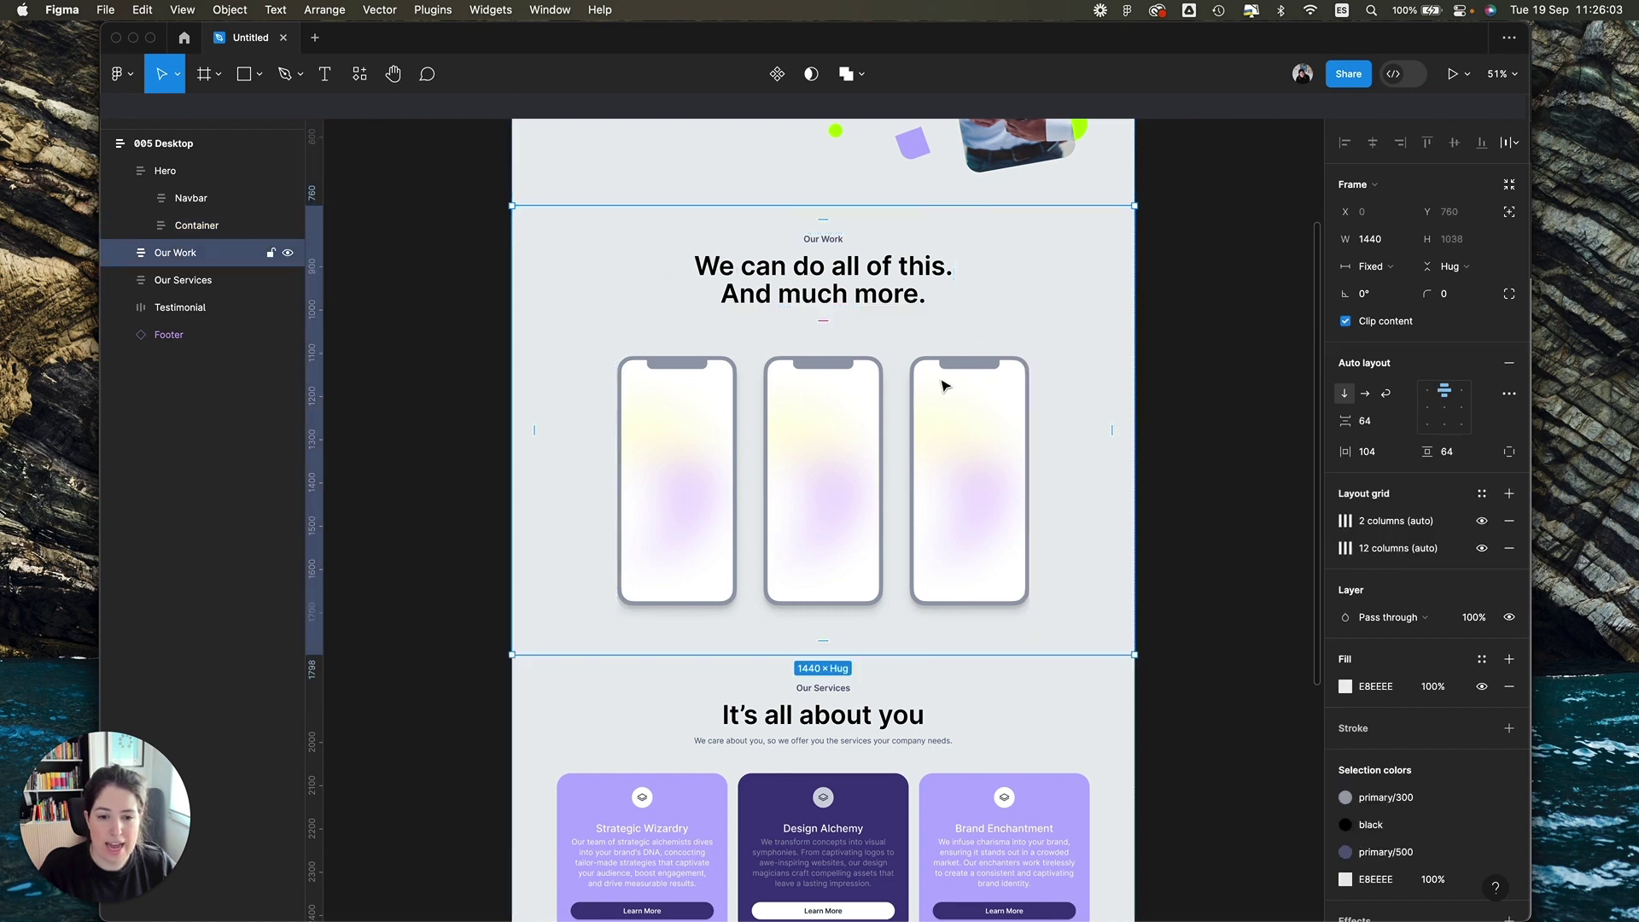
scroll(948, 495, "down", 3)
scroll(819, 632, "up", 2)
scroll(810, 628, "down", 10)
left_click(811, 534)
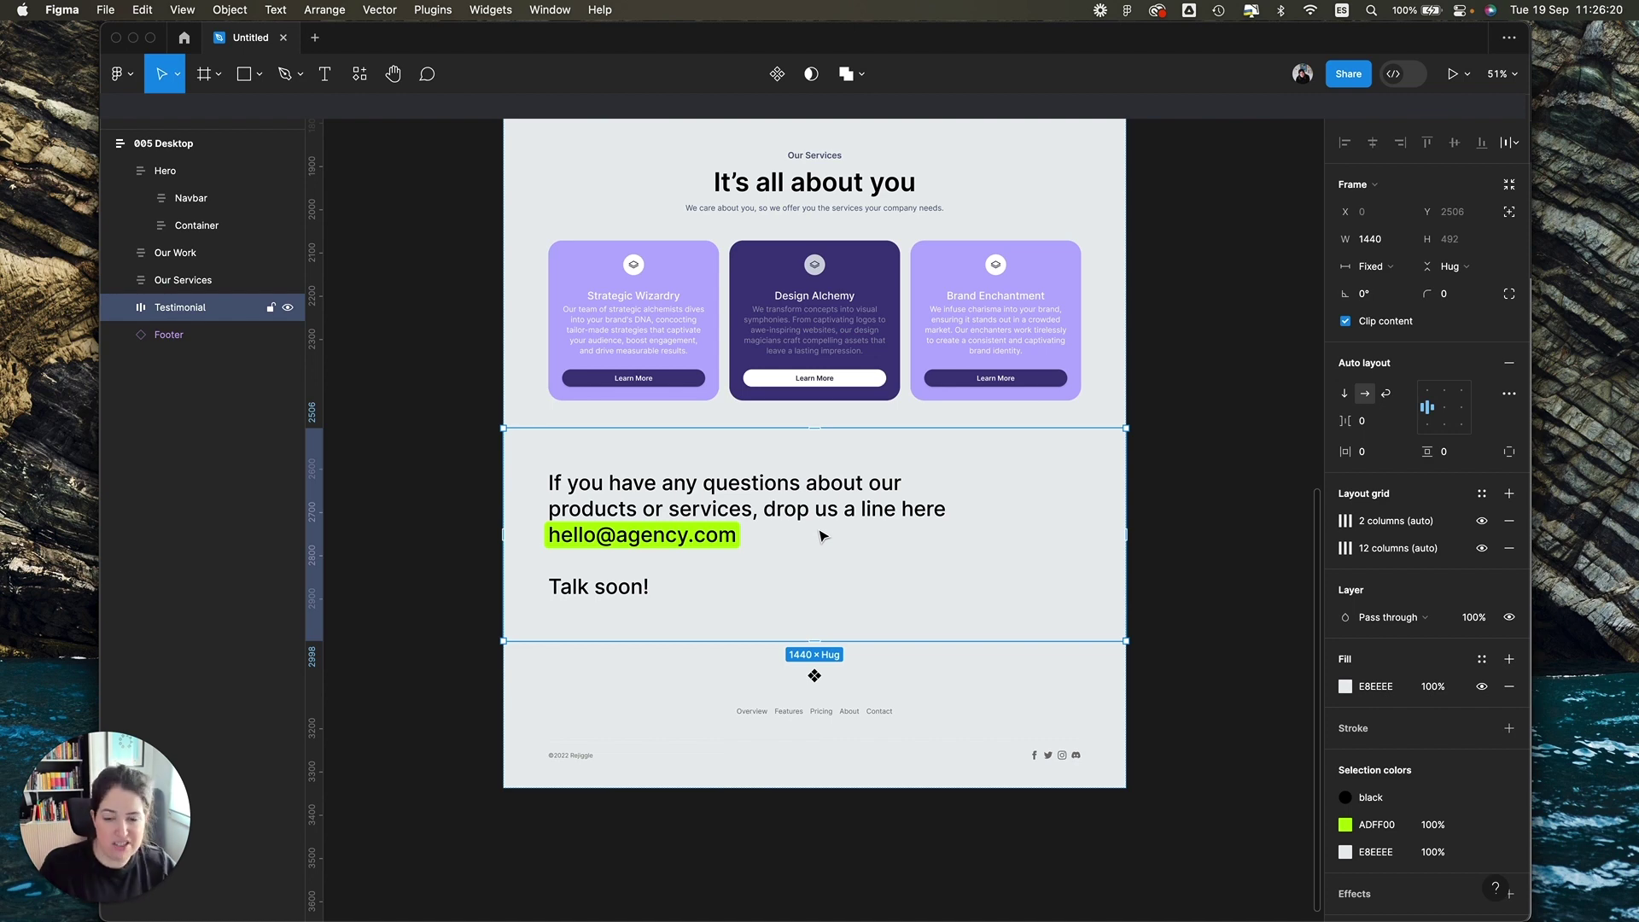
left_click(890, 680)
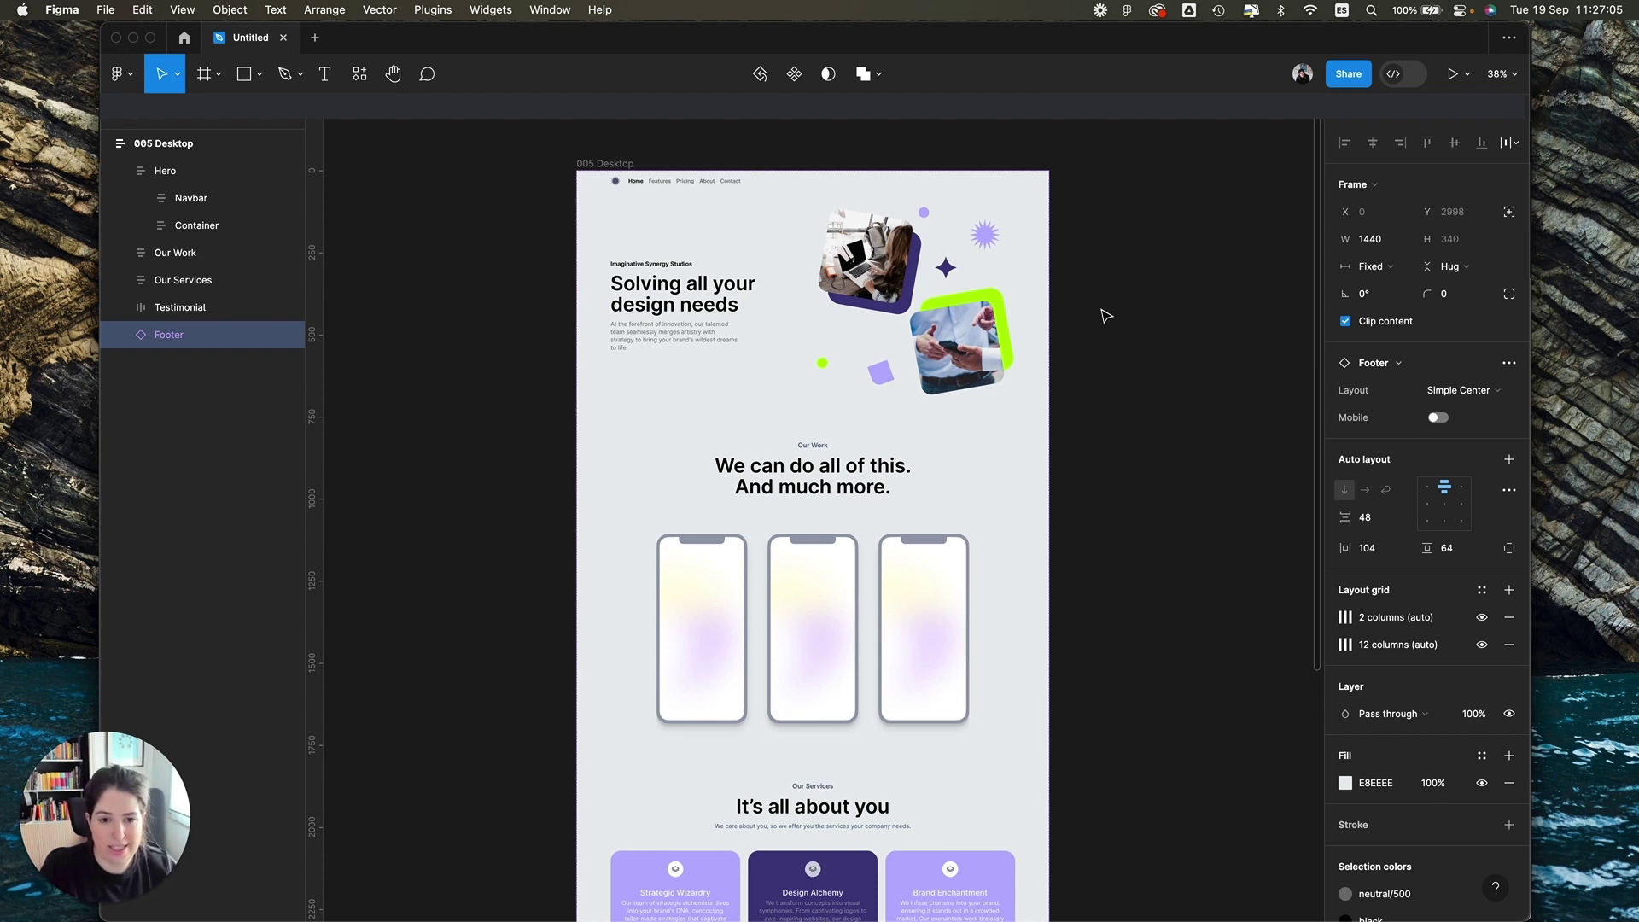
key("super+Tab")
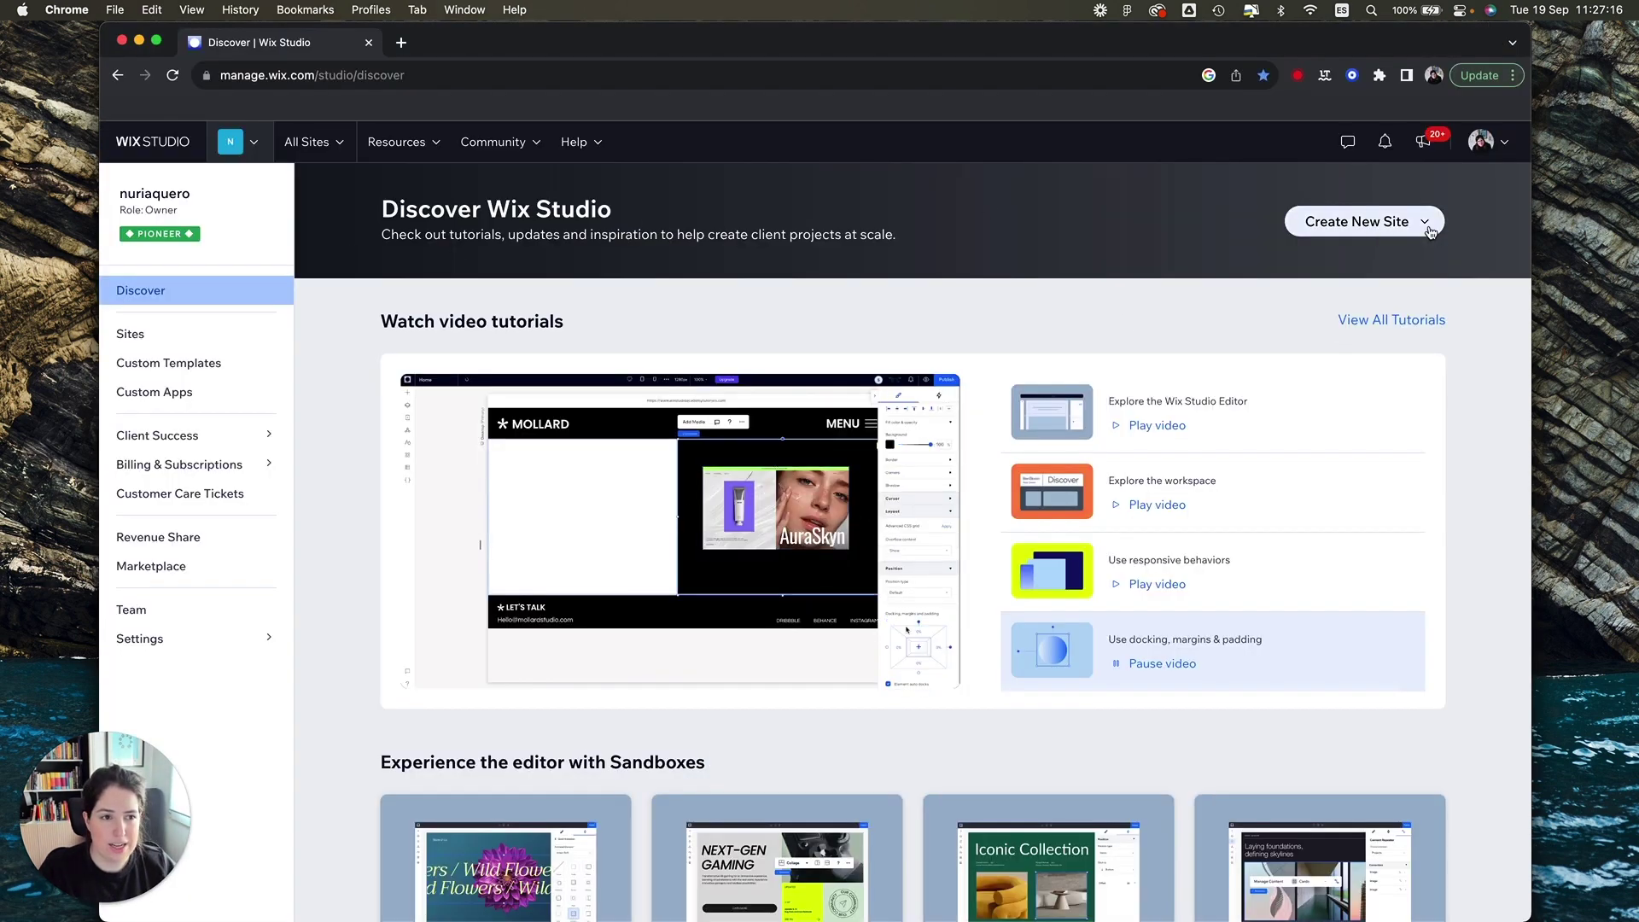
Step: Create a new site from a blank canvas and inspect its header and footer
left_click(1364, 223)
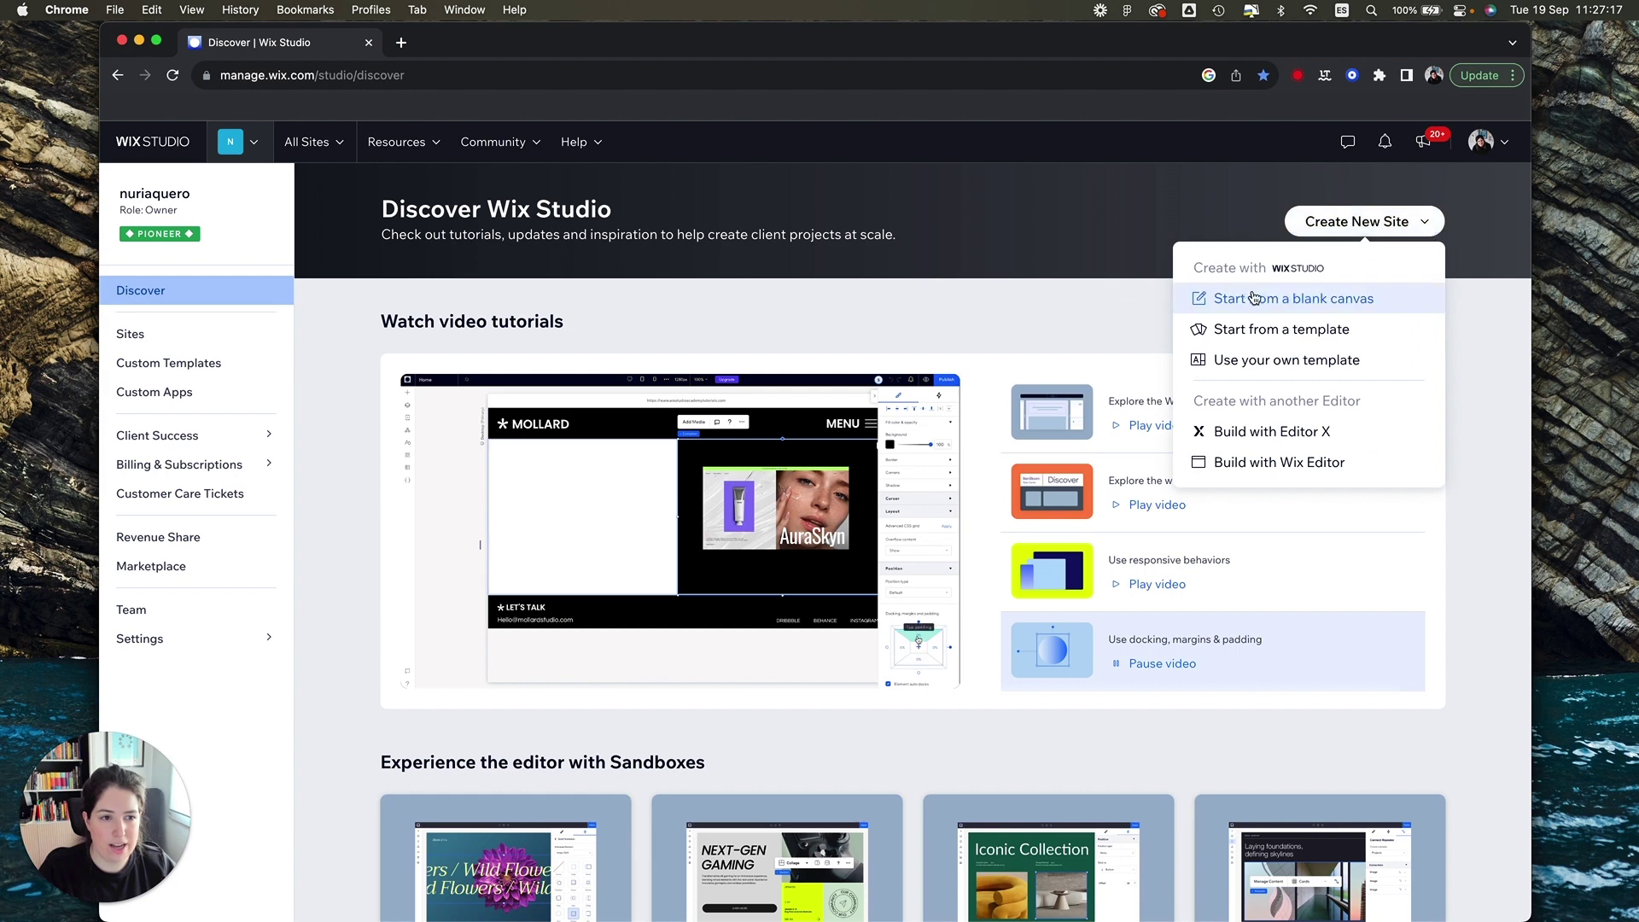
left_click(1384, 299)
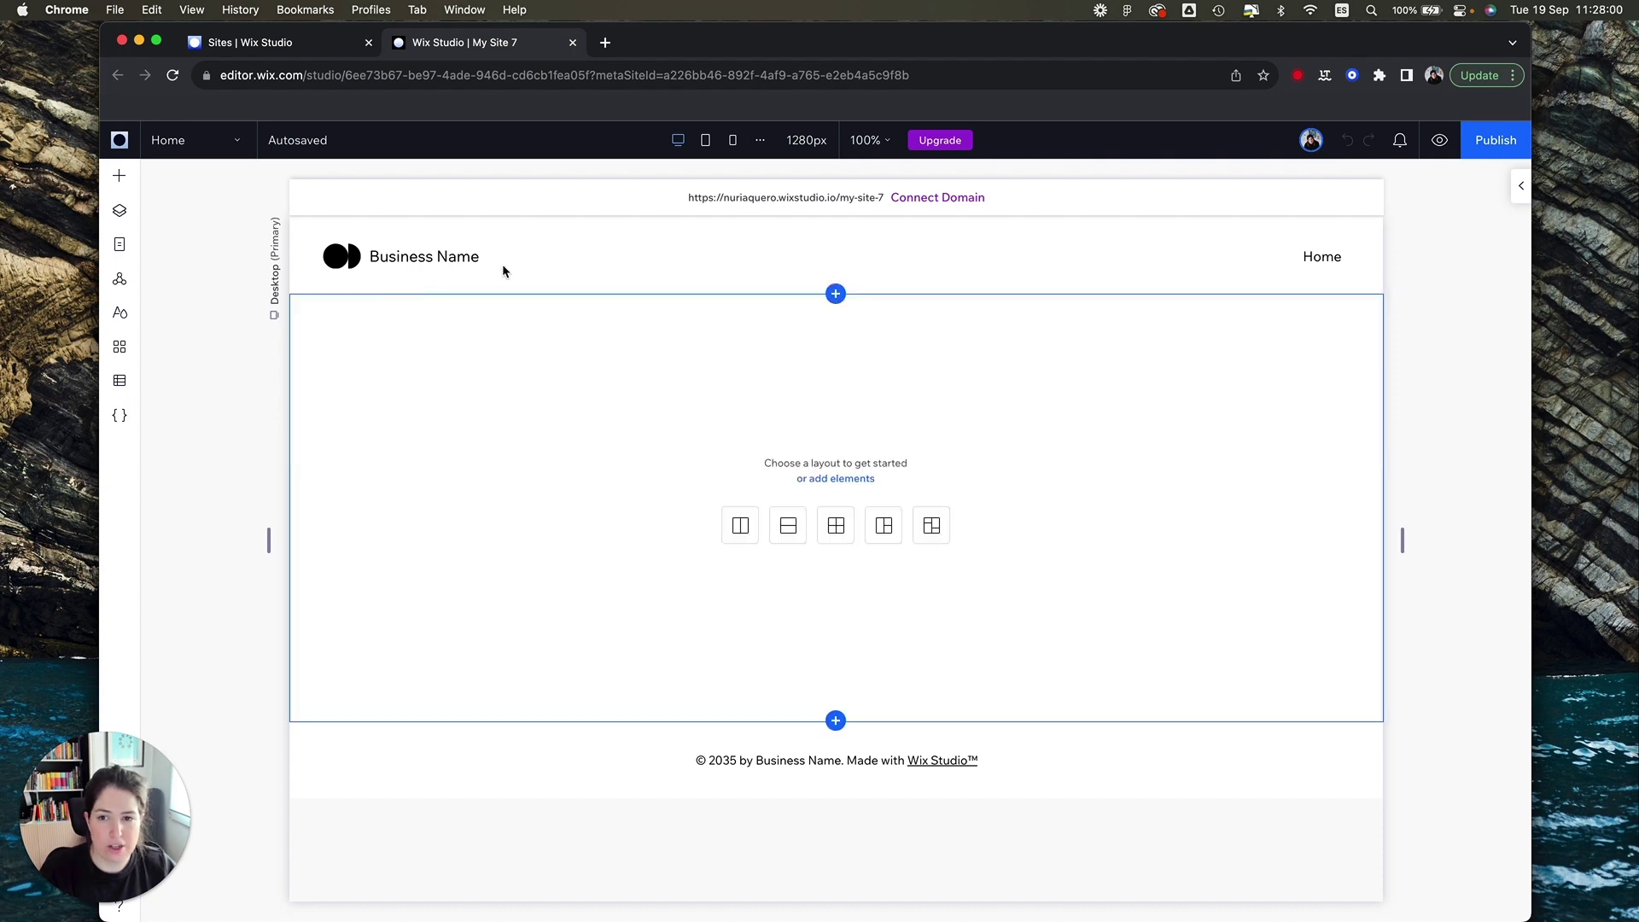
left_click(627, 536)
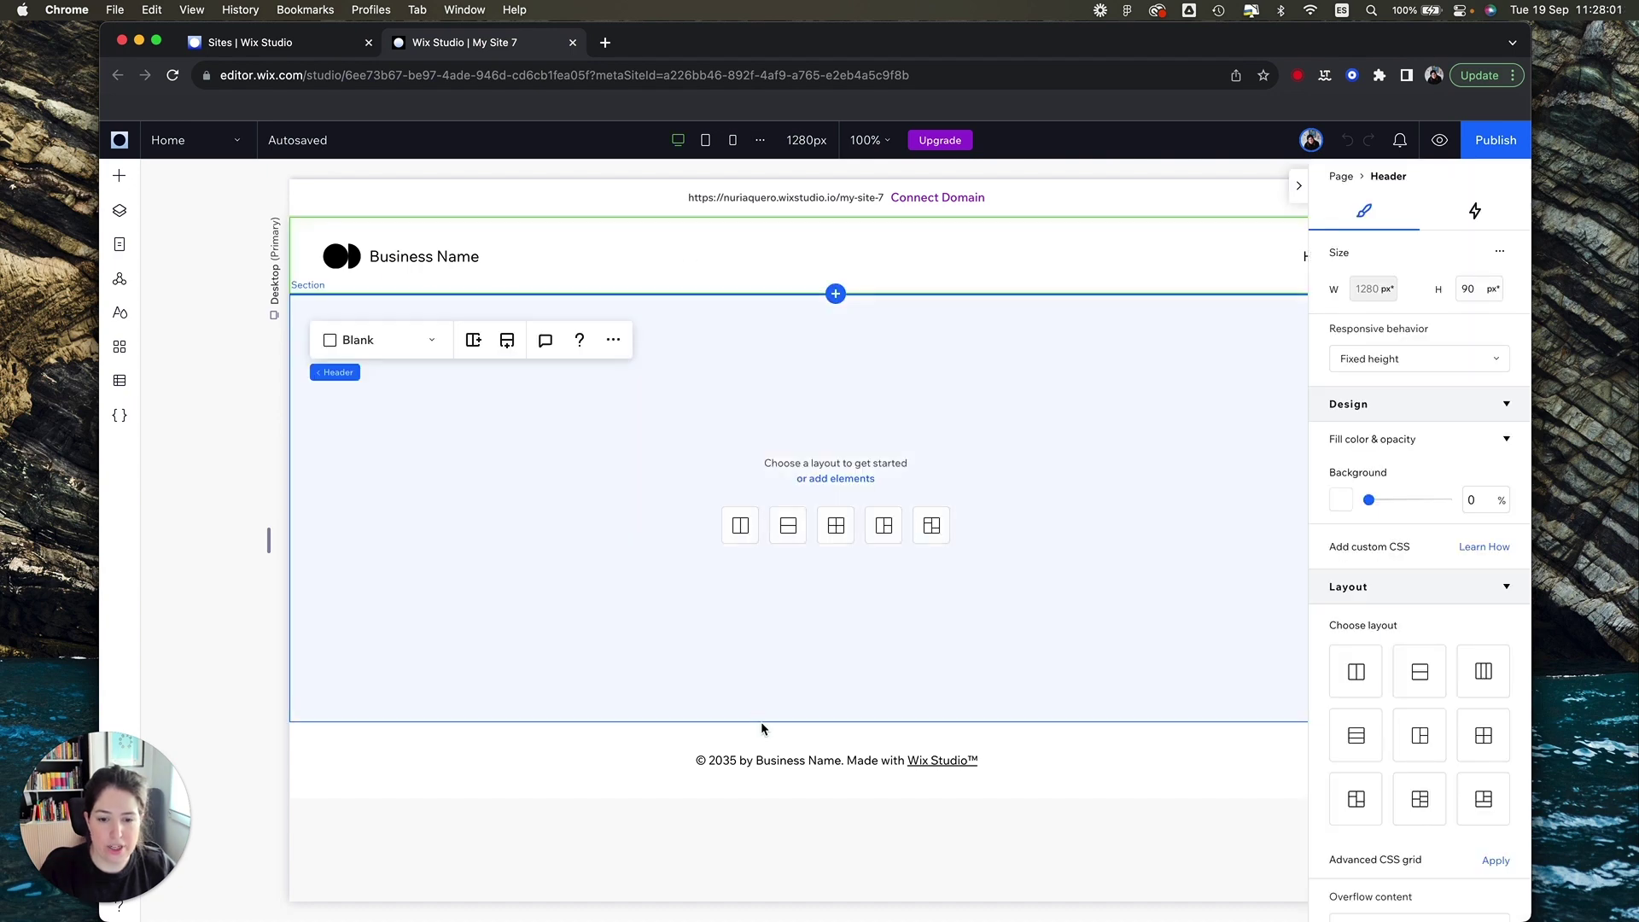
left_click(1008, 762)
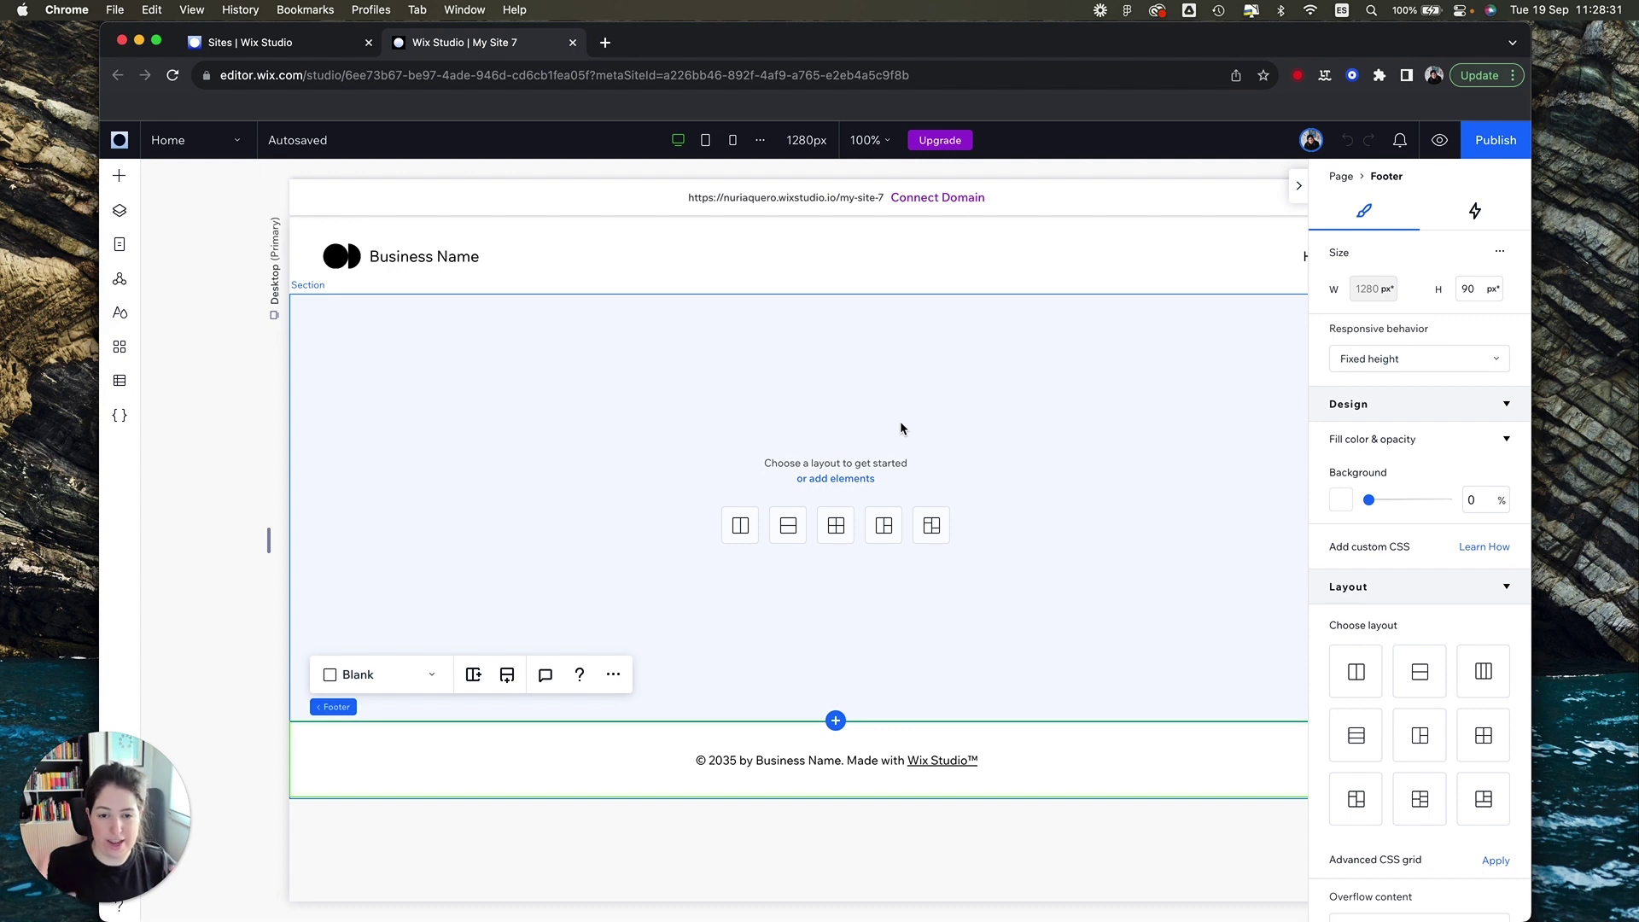
key("super+Tab")
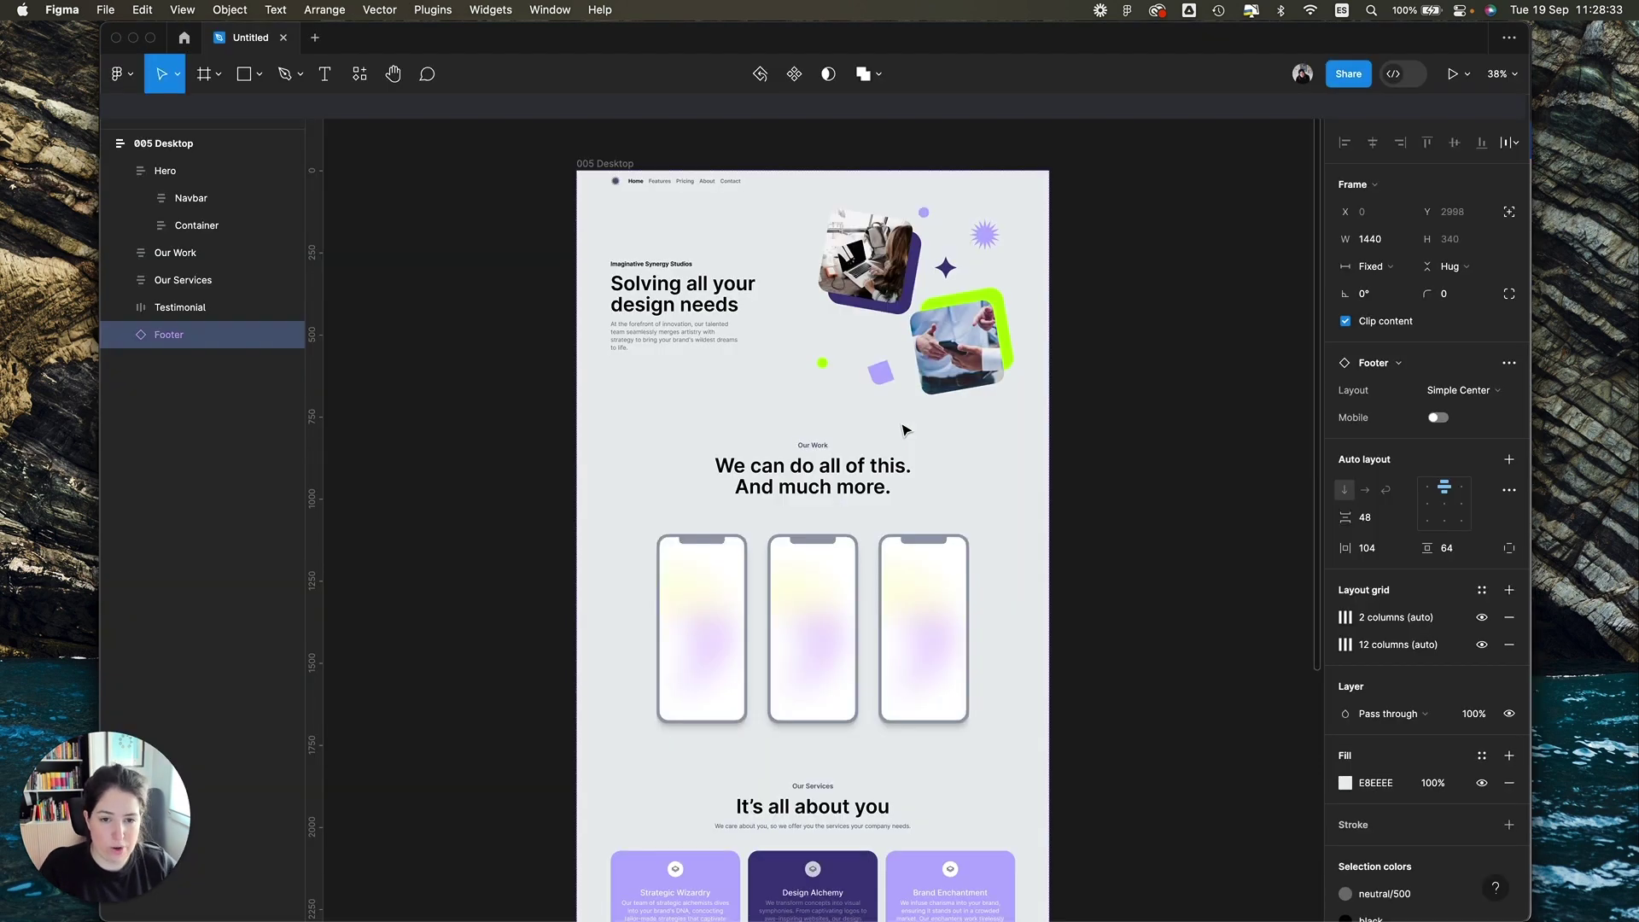
left_click(739, 291)
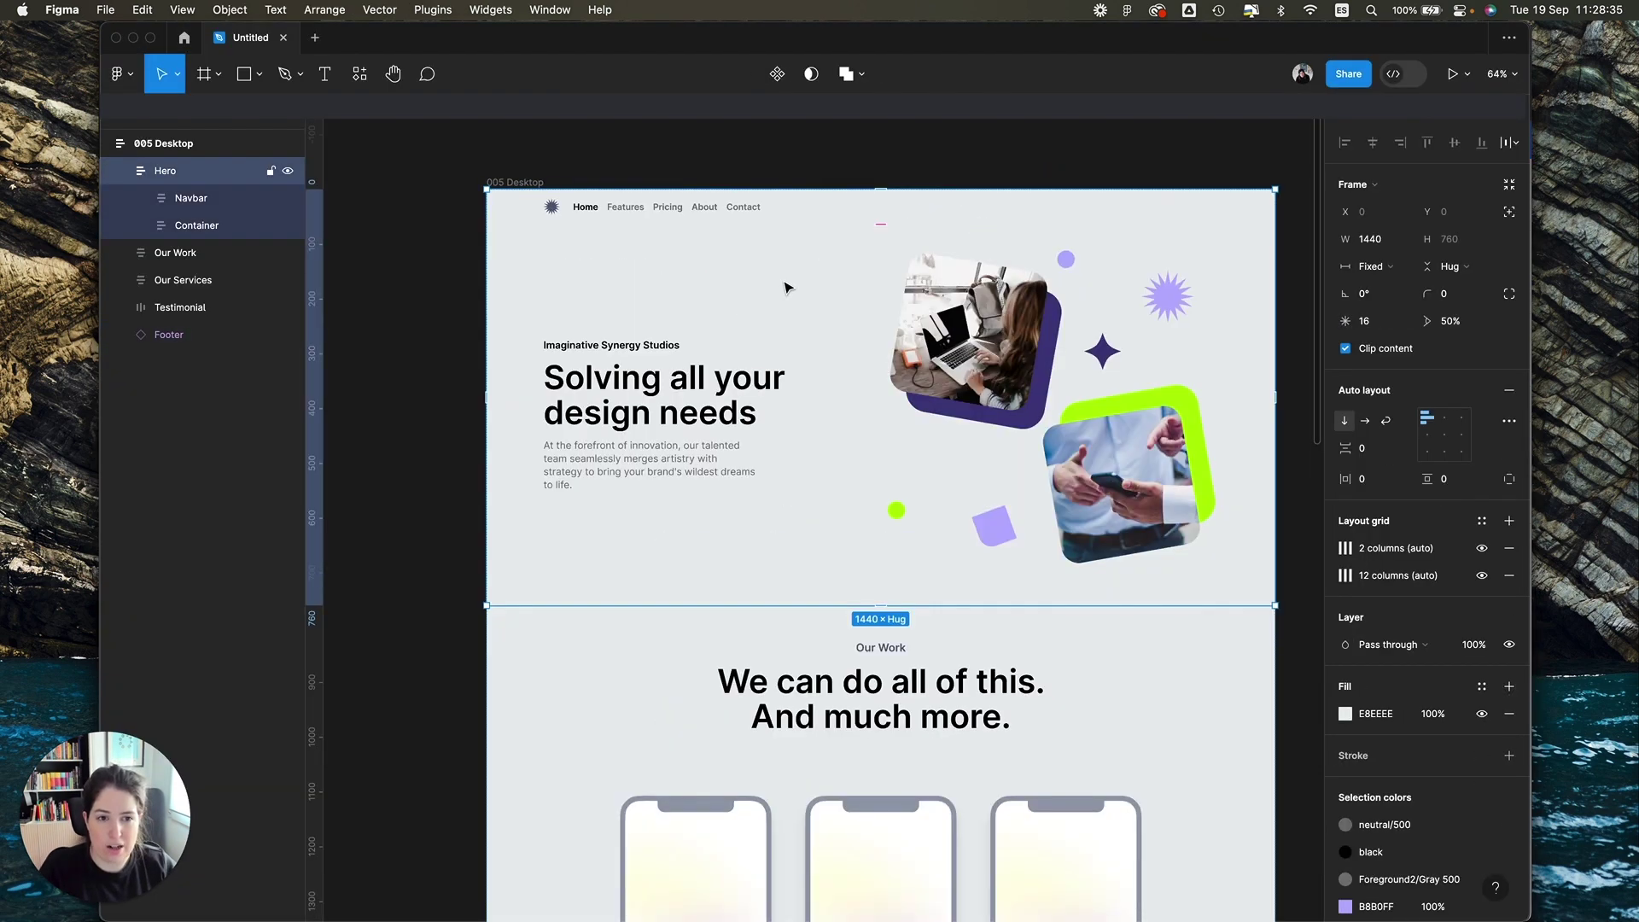
key("shift+2")
double_click(871, 371)
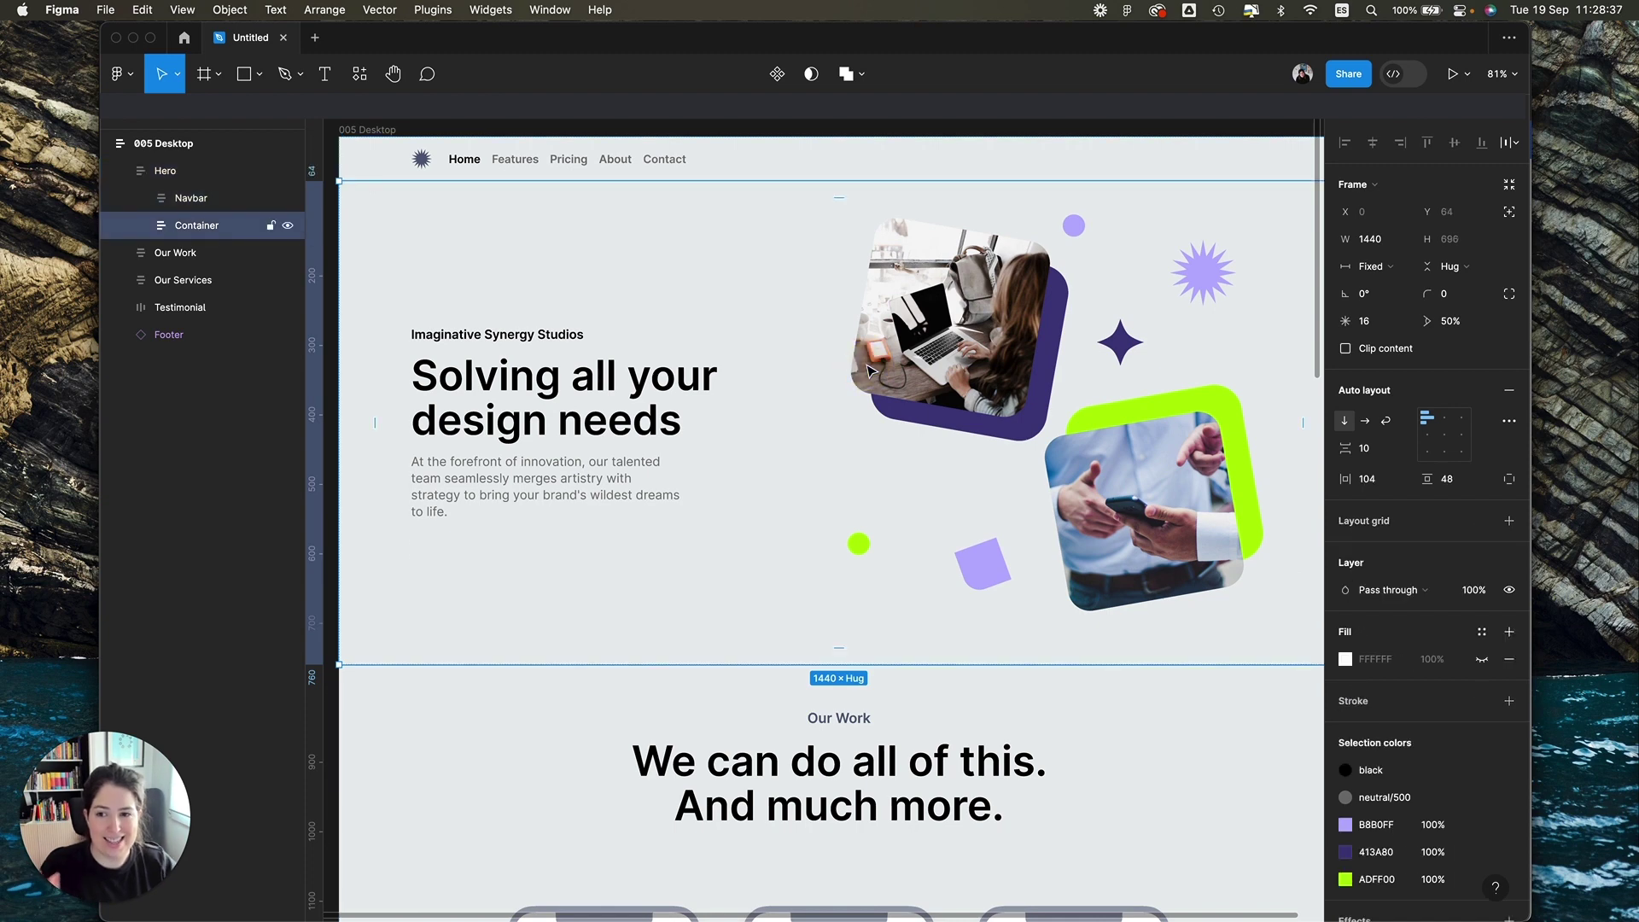
double_click(871, 371)
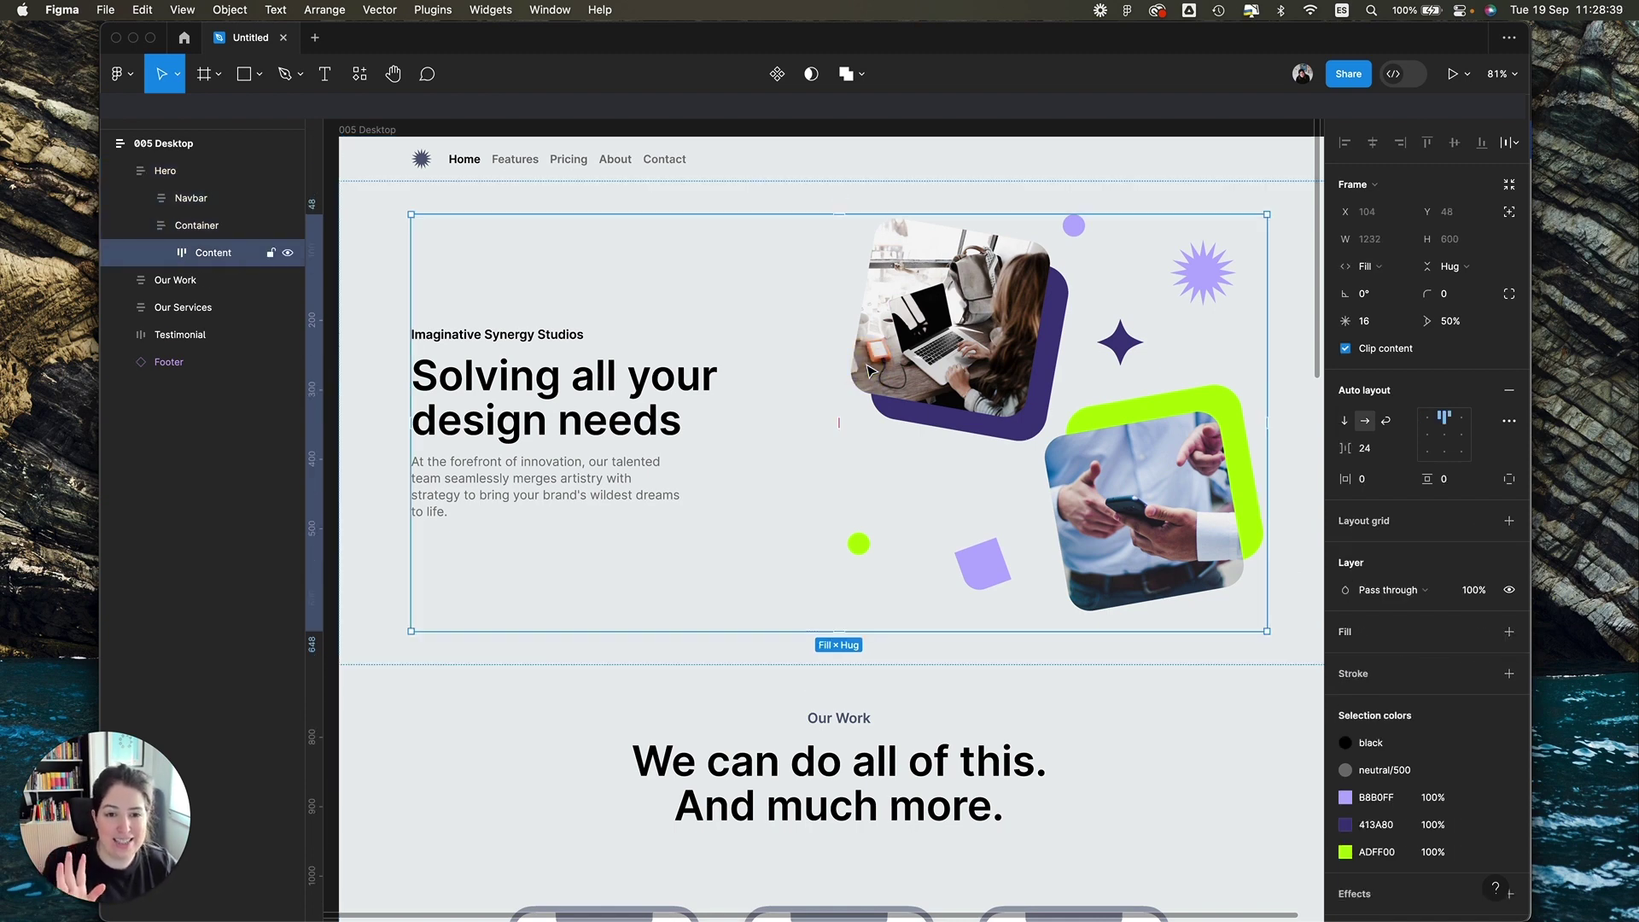
double_click(691, 360)
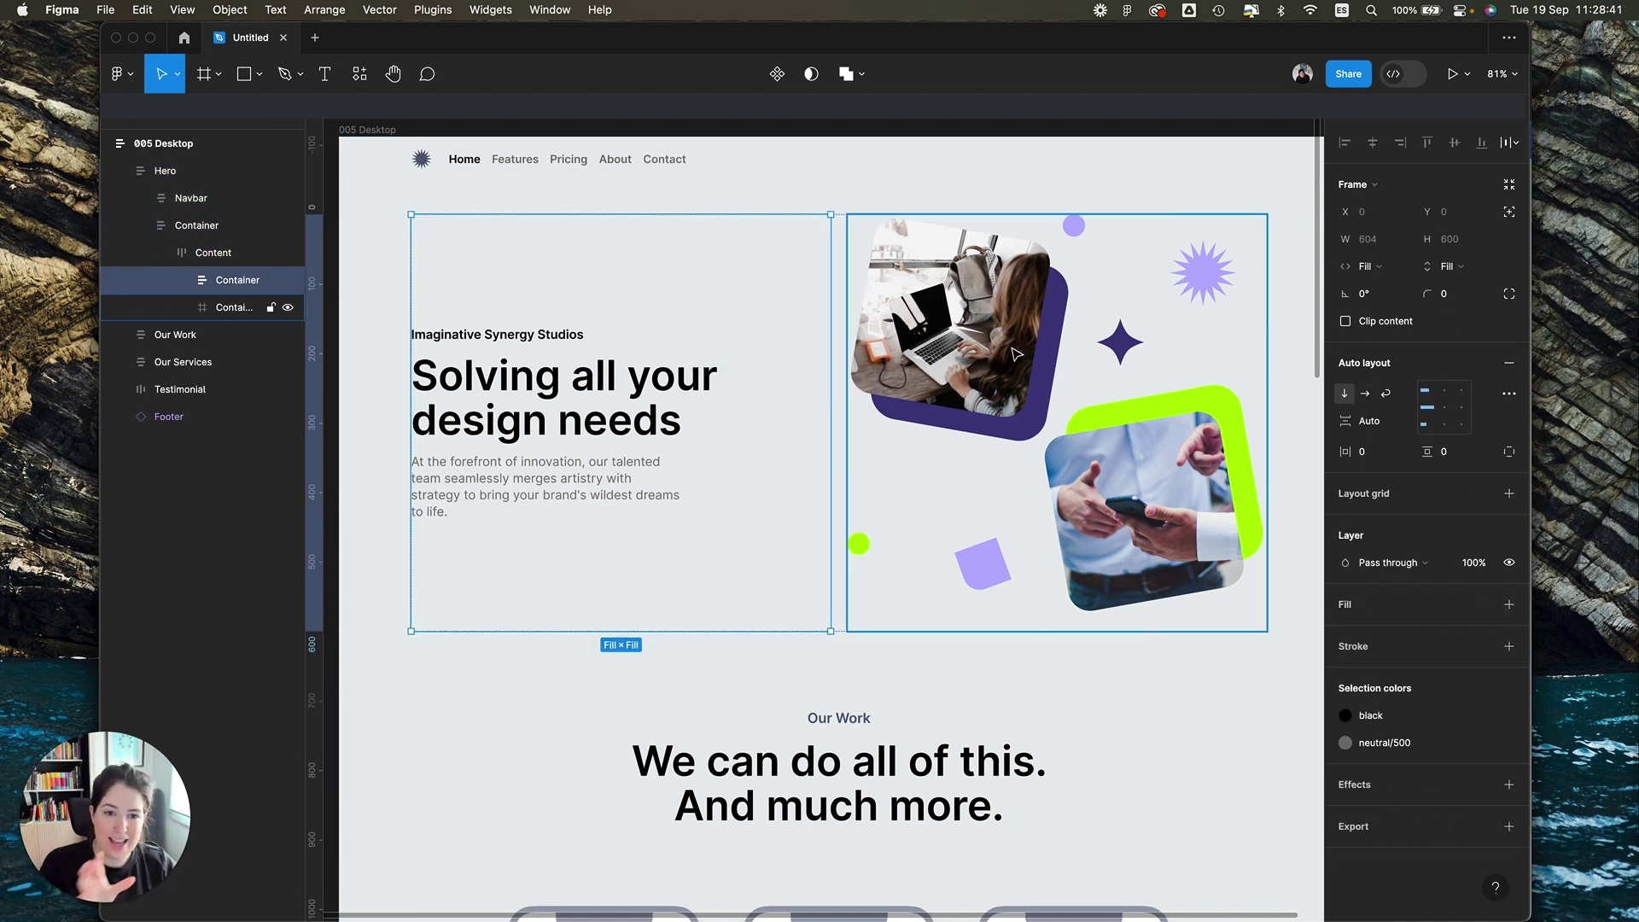
left_click(940, 357)
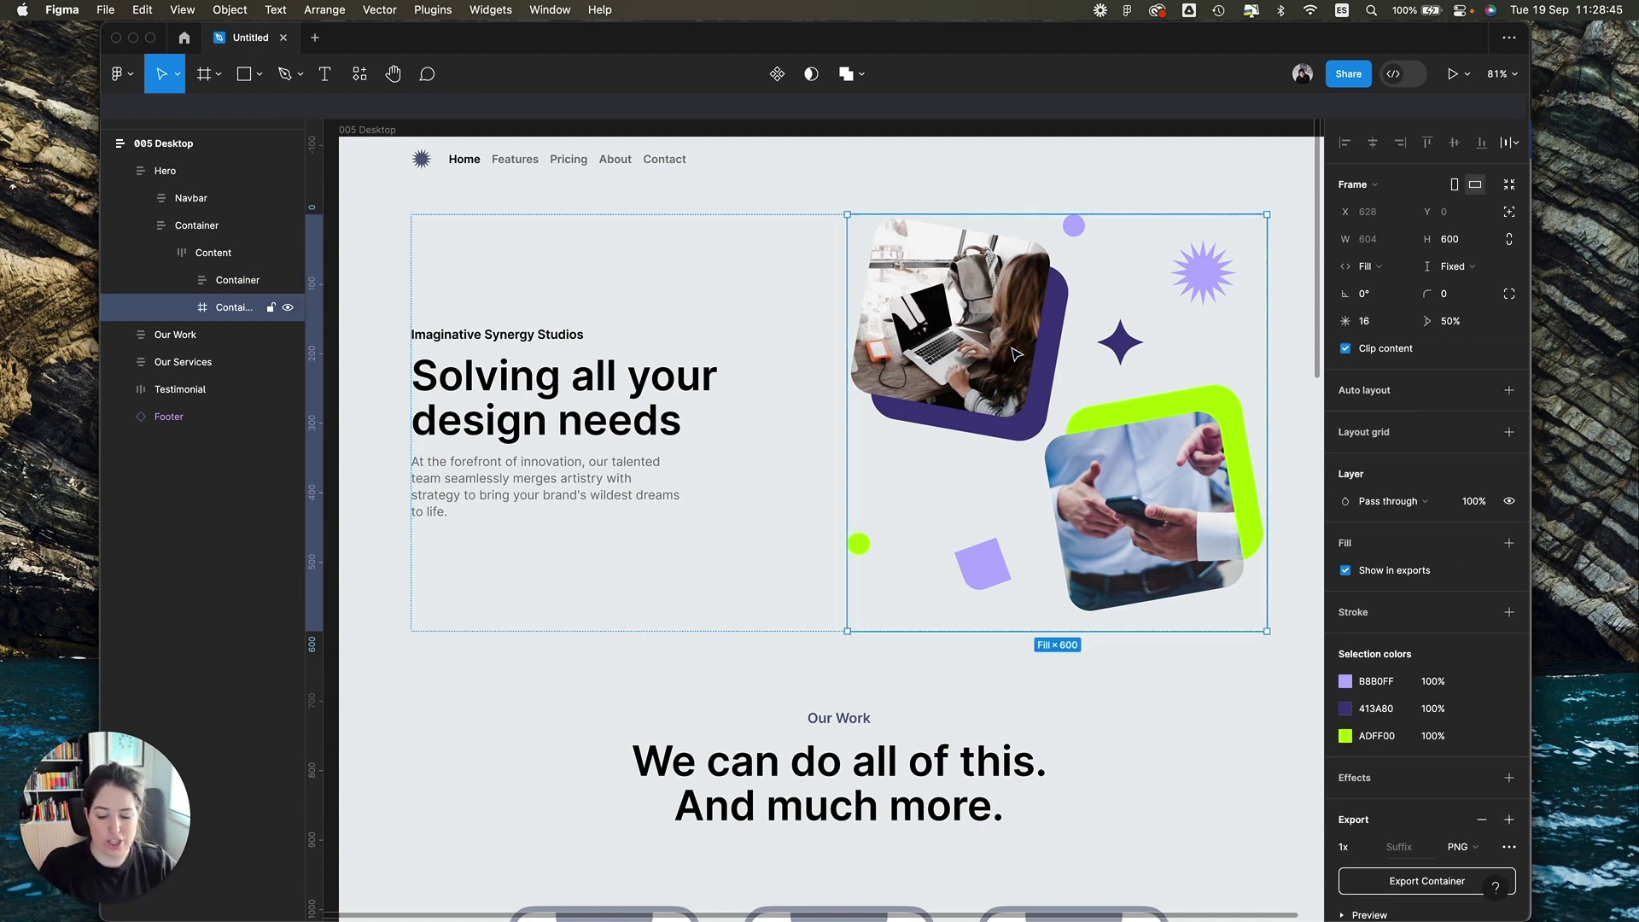
key("super+Tab")
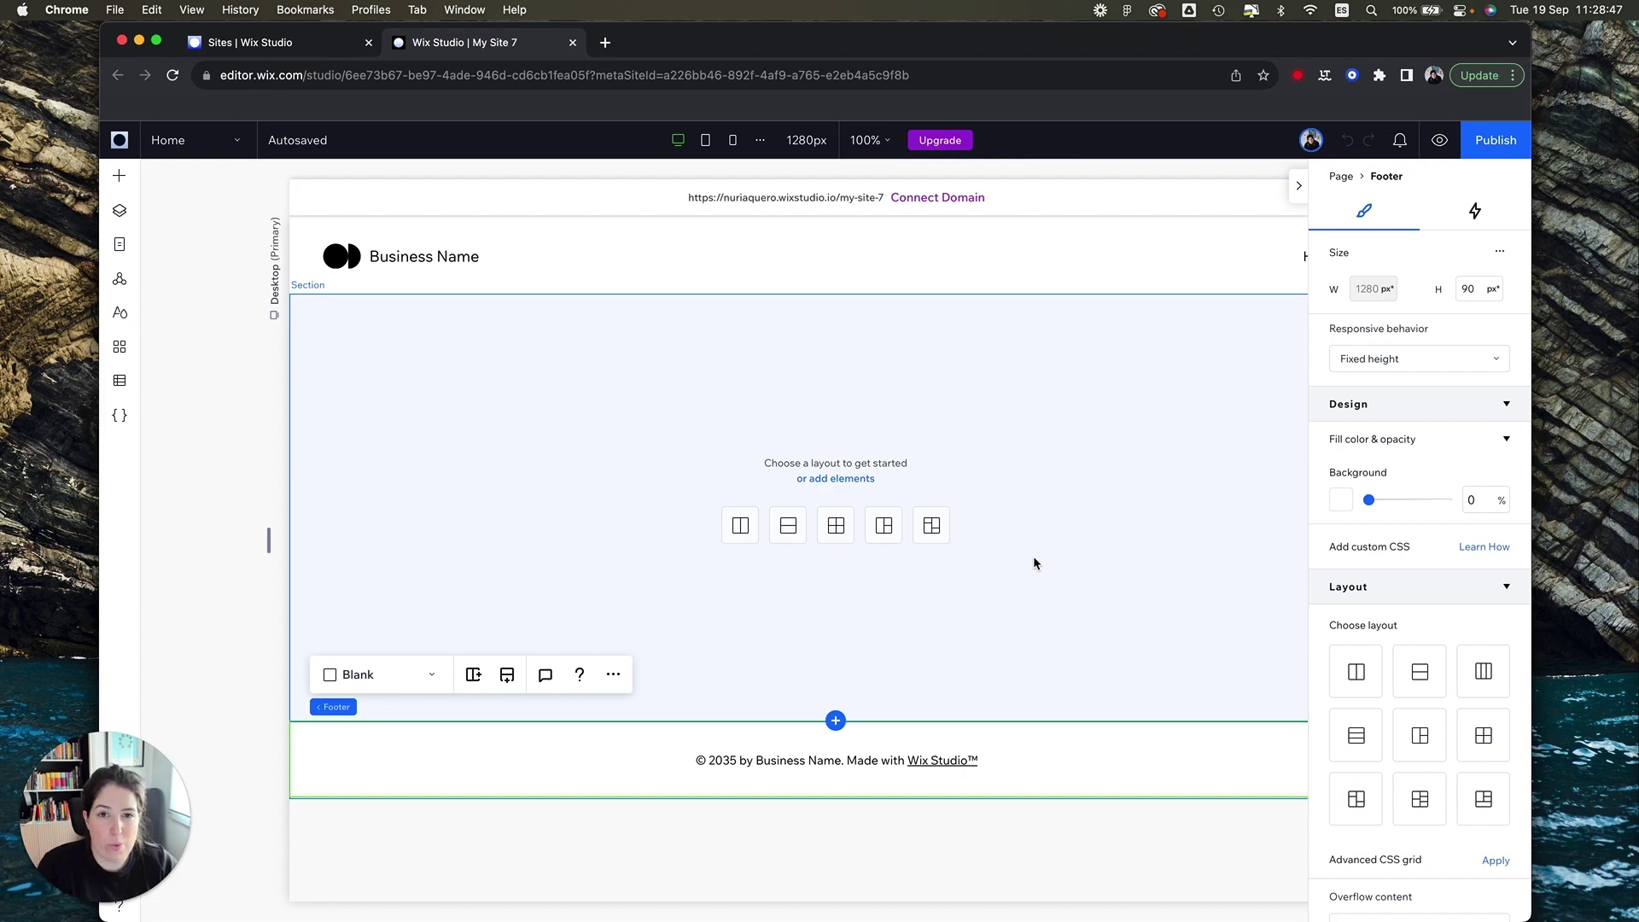
Step: Give the empty section a two-column layout
left_click(739, 529)
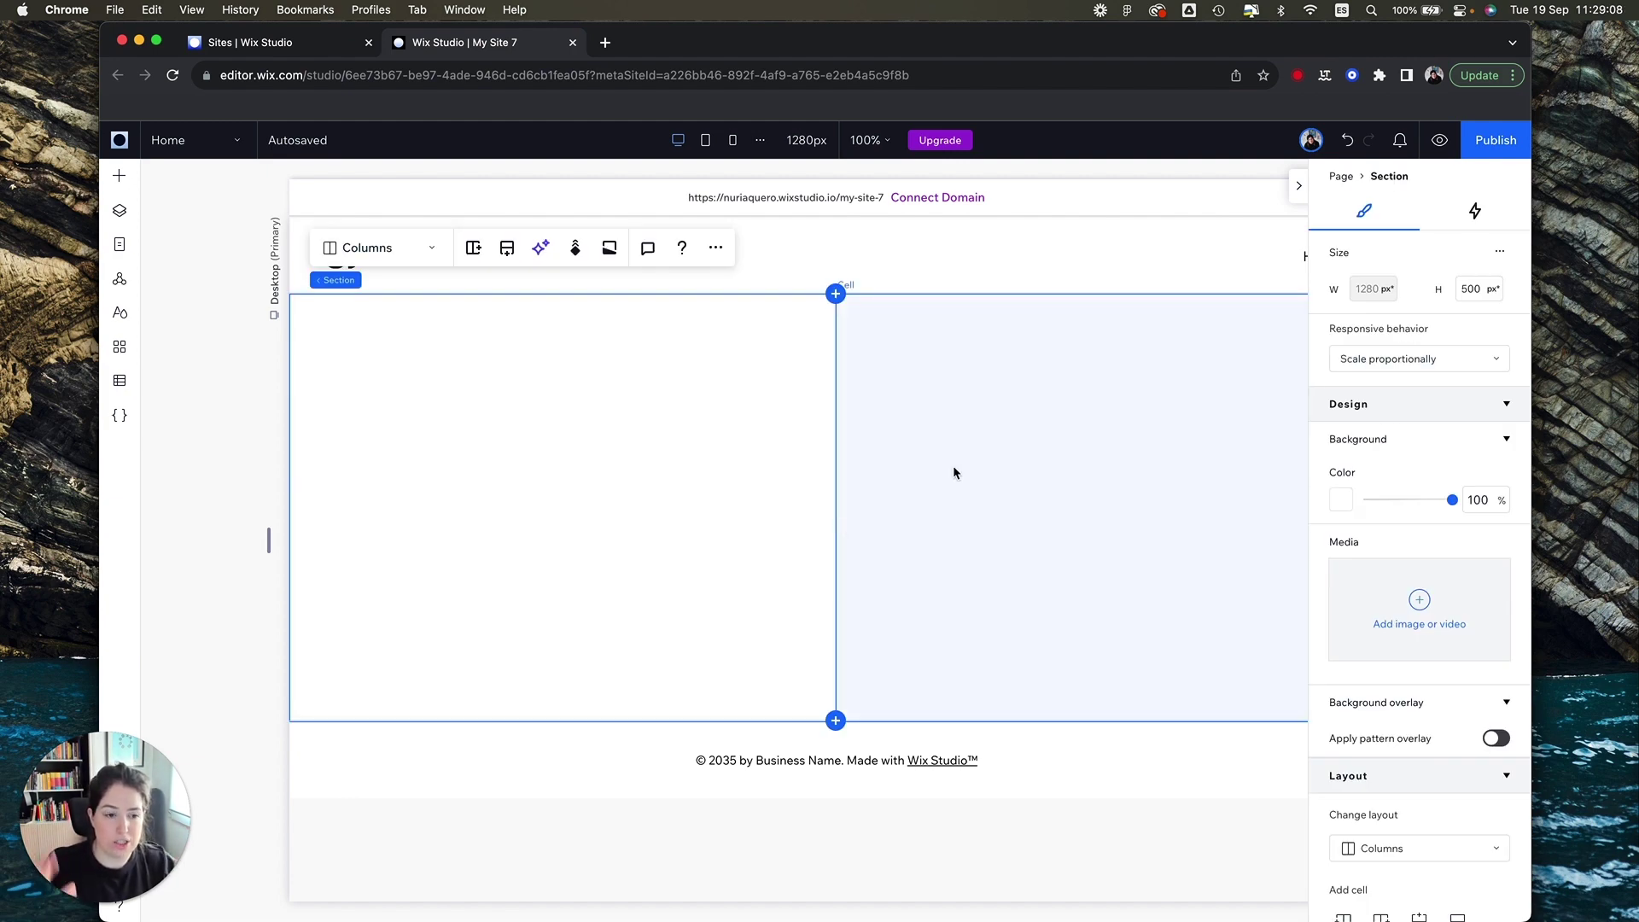
scroll(1443, 615, "down", 5)
scroll(1432, 661, "down", 3)
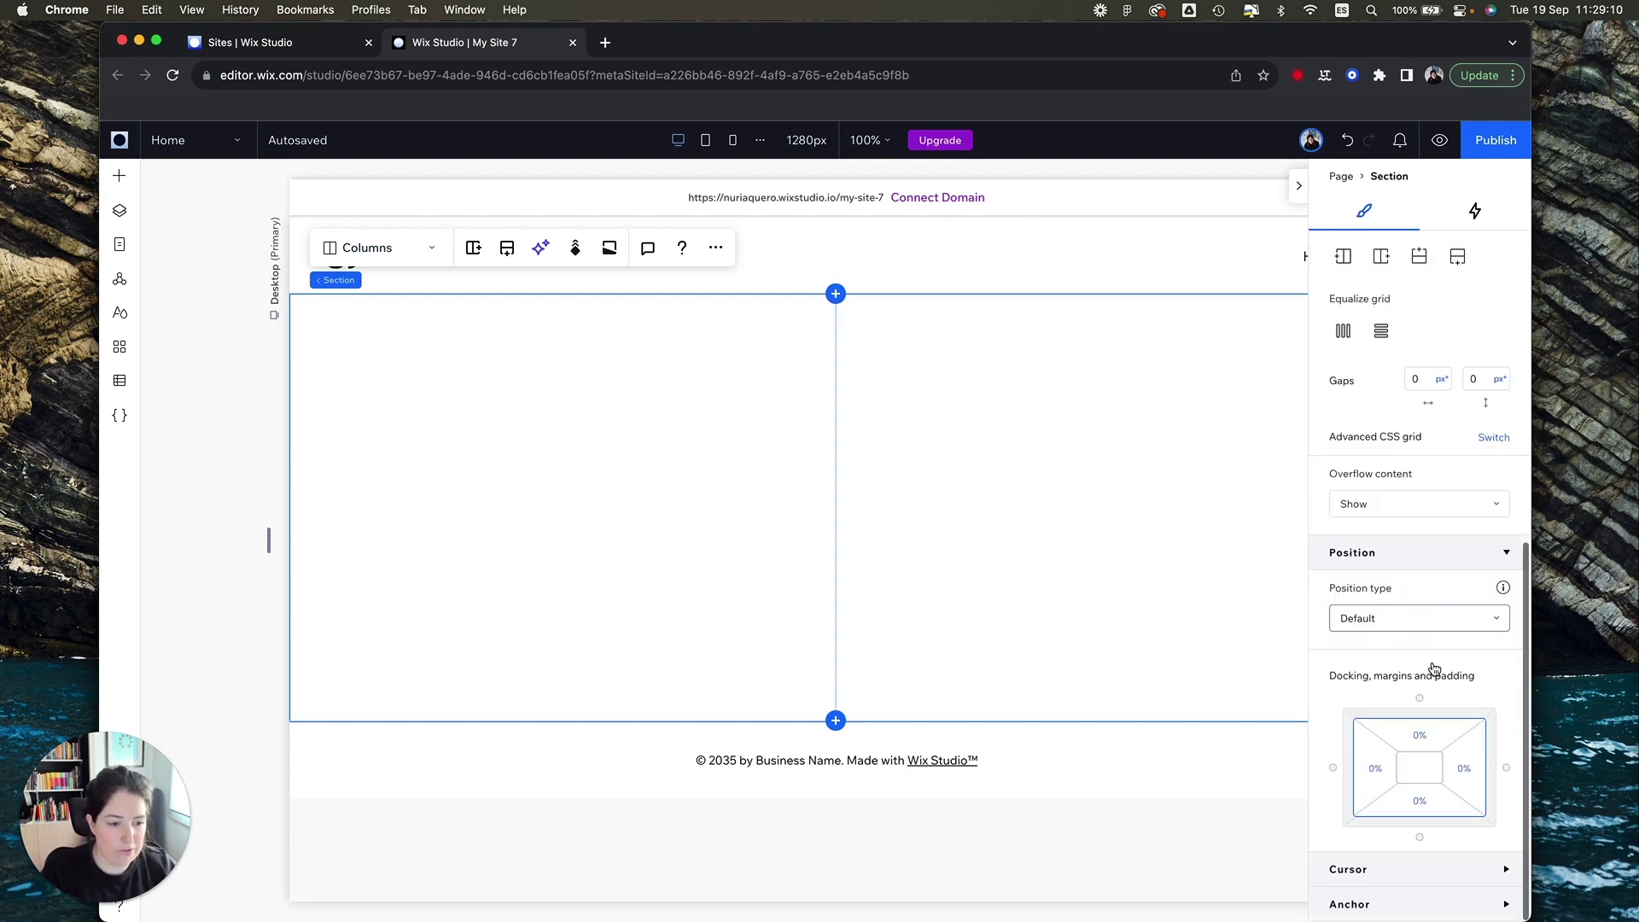
Step: Set a 3% margin and link it to all four sides of the section
left_click(1418, 745)
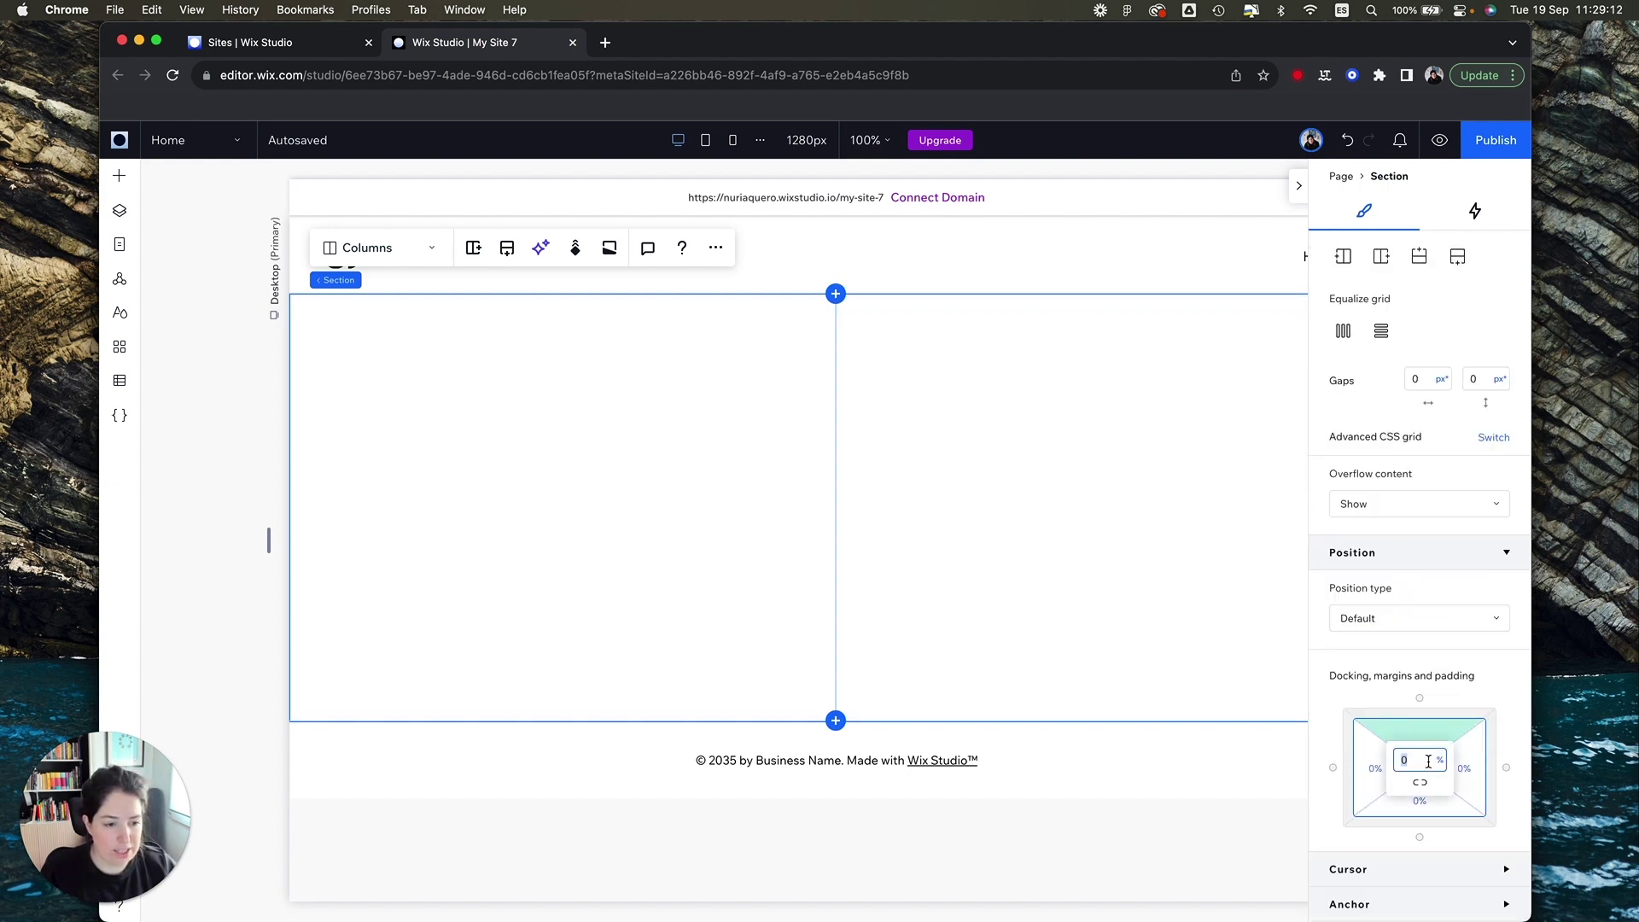
type("3")
left_click(1429, 789)
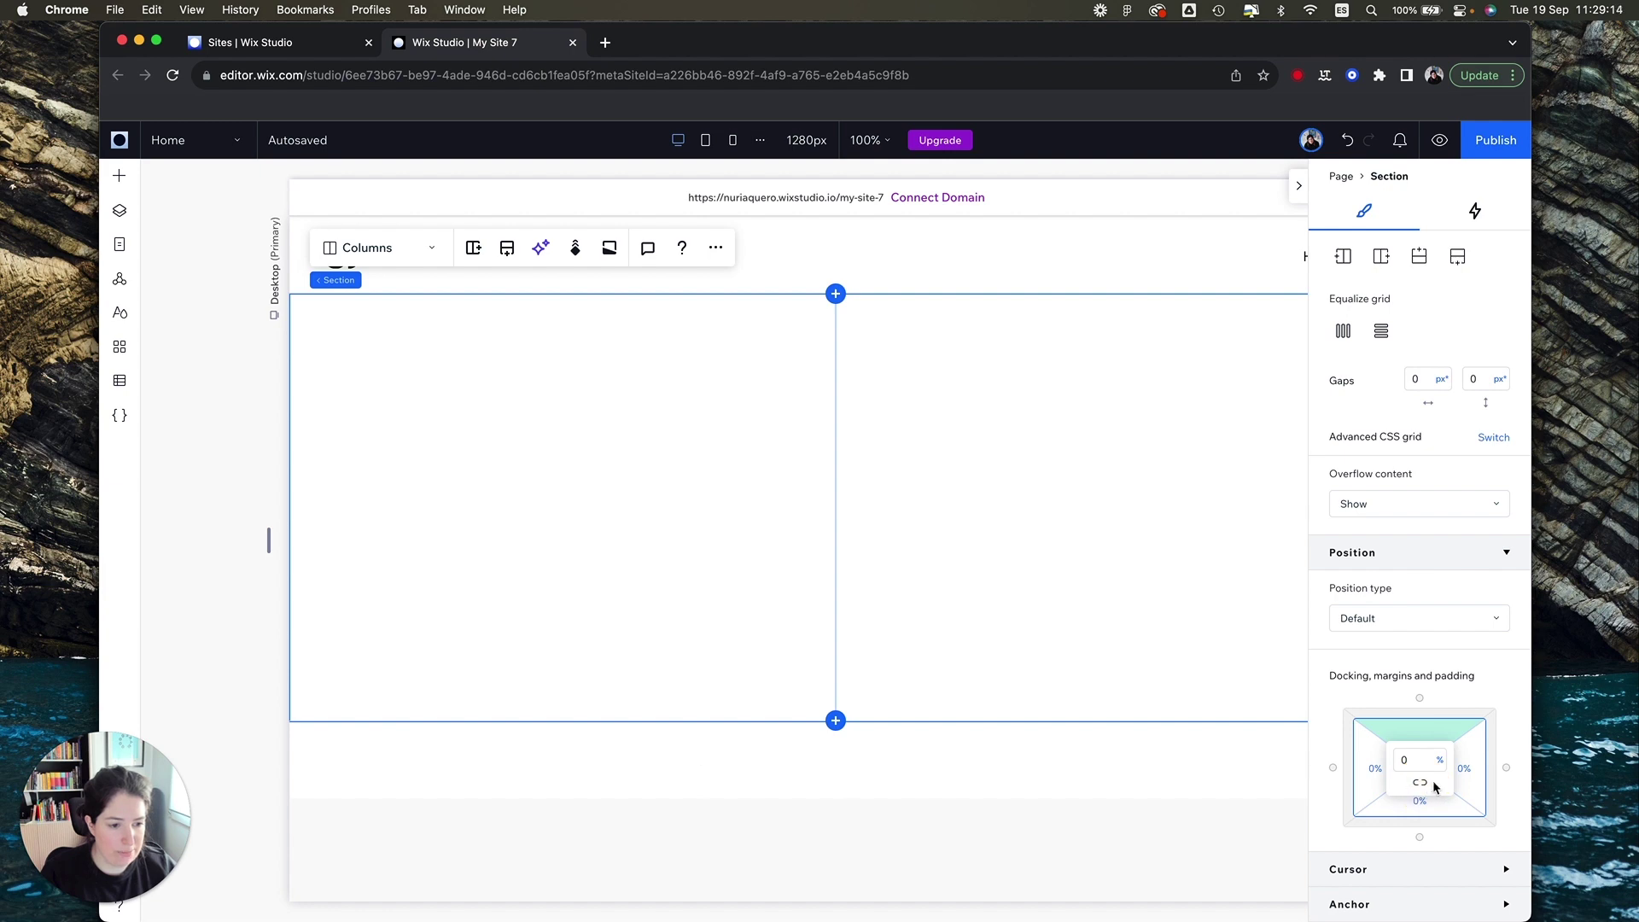
left_click(1407, 760)
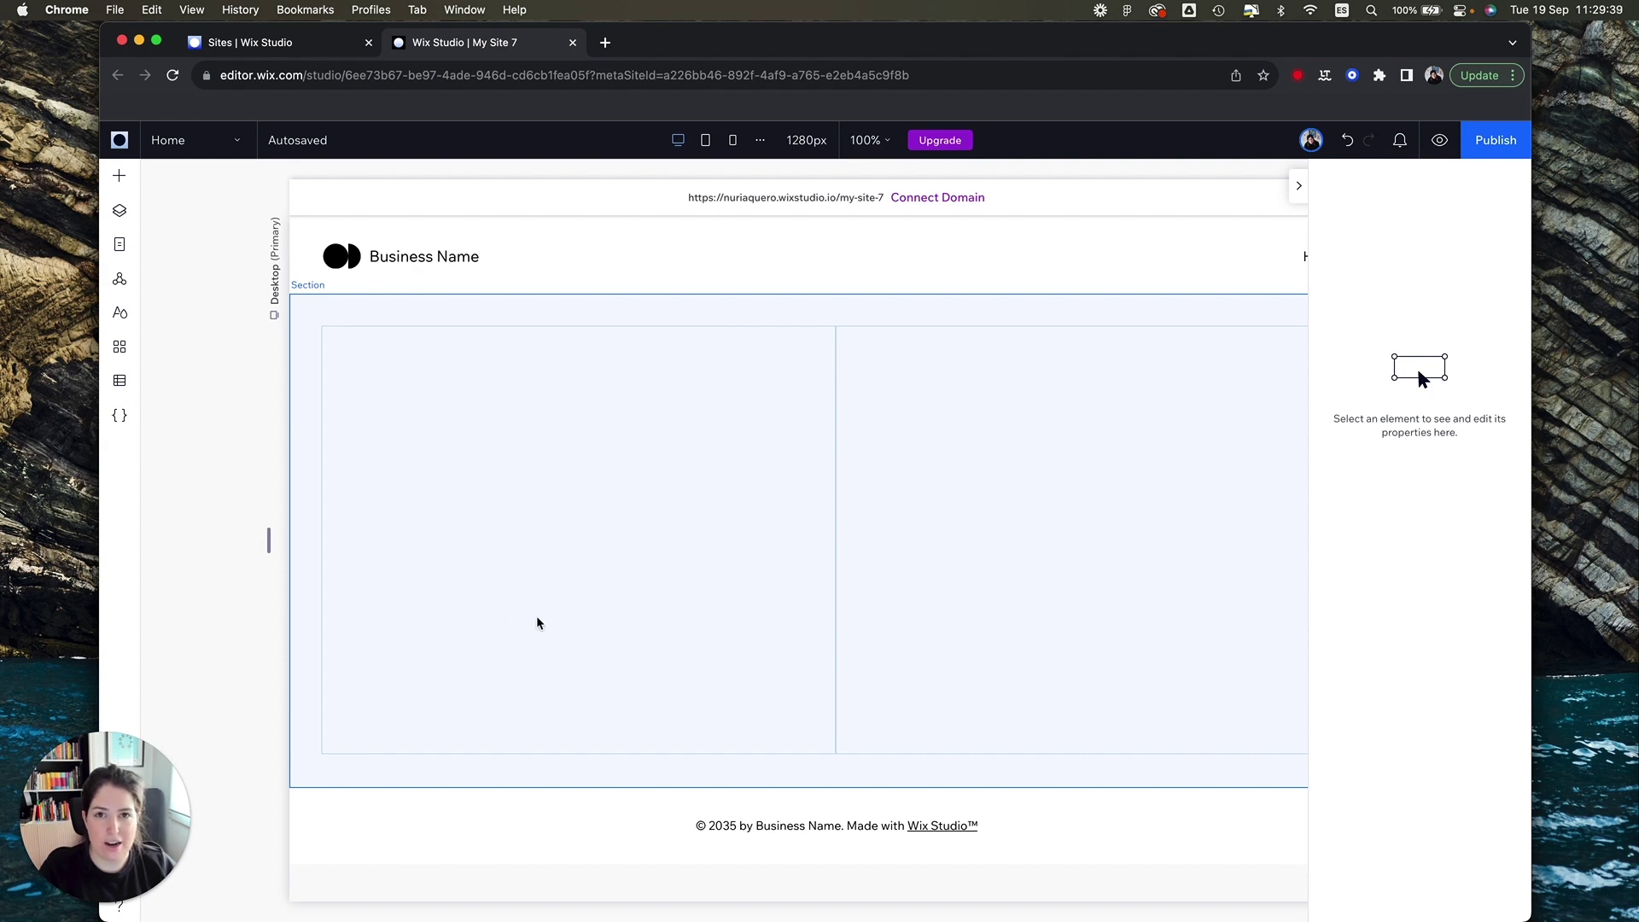
left_click(122, 176)
Step: Add a Heading 1 text to the left column and switch its theme to Heading 2
left_click(172, 329)
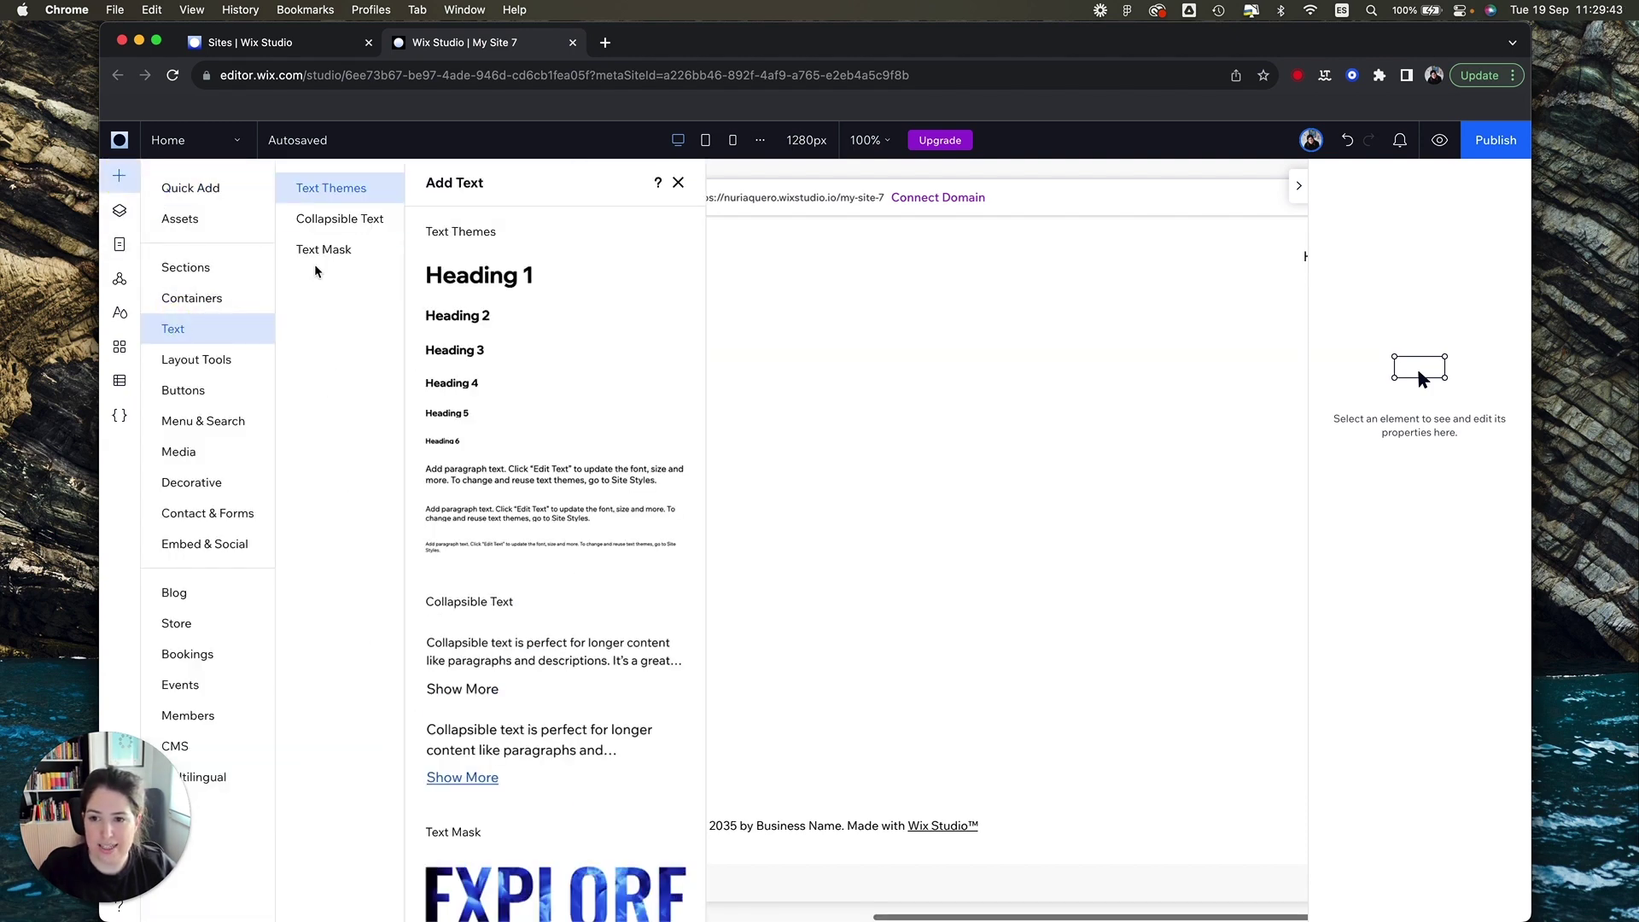
left_click_drag(557, 294, 565, 477)
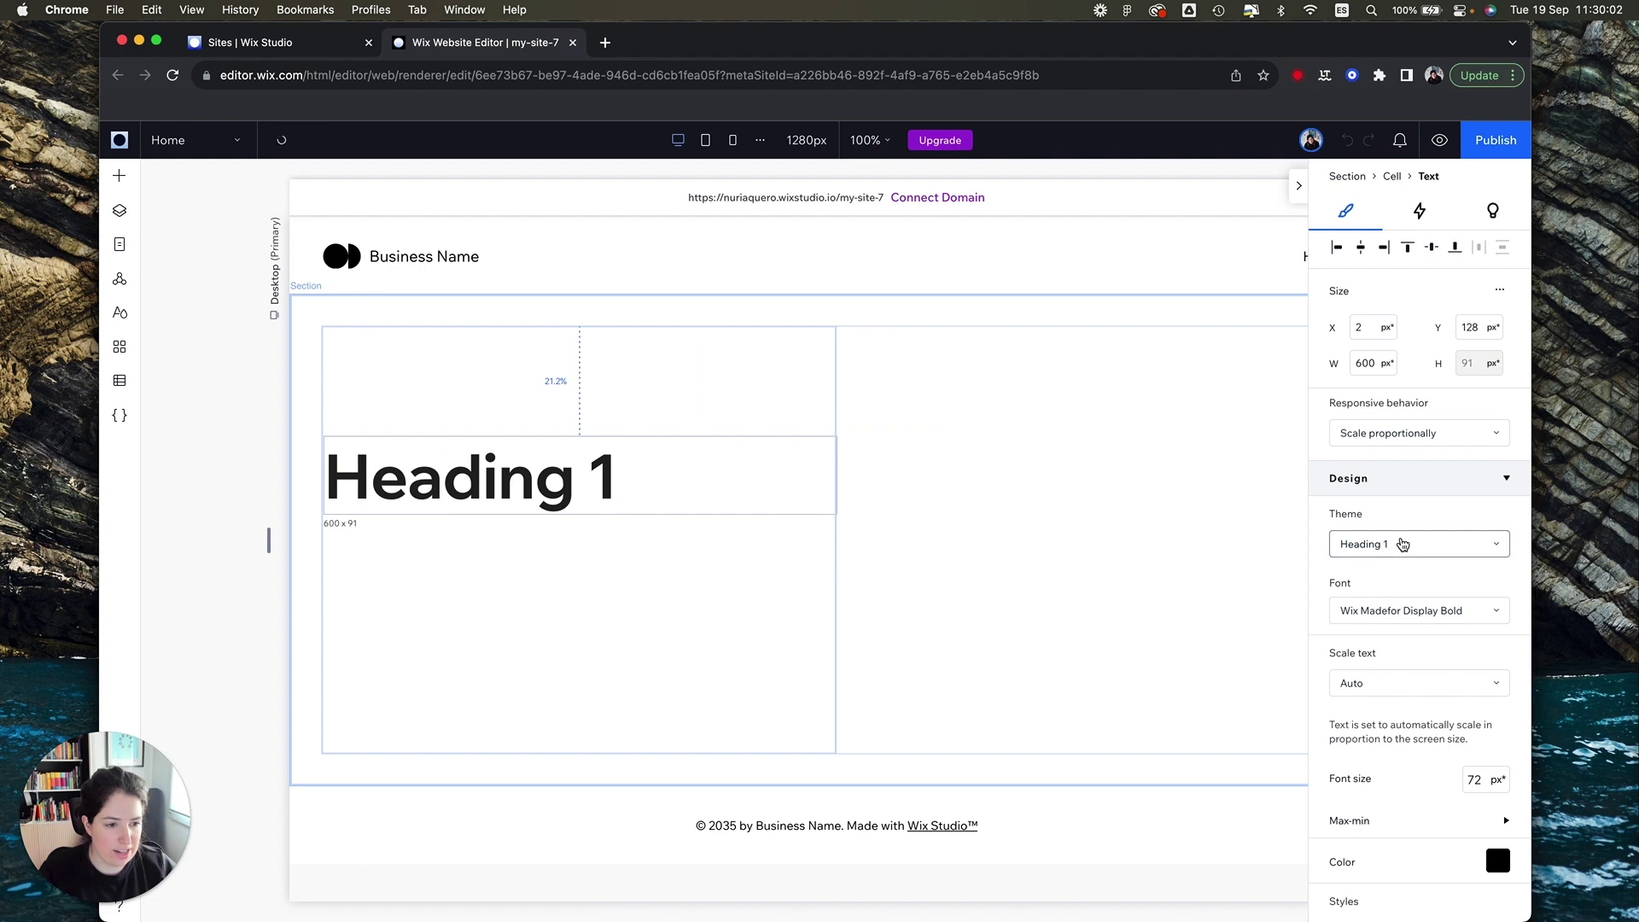
left_click(1403, 543)
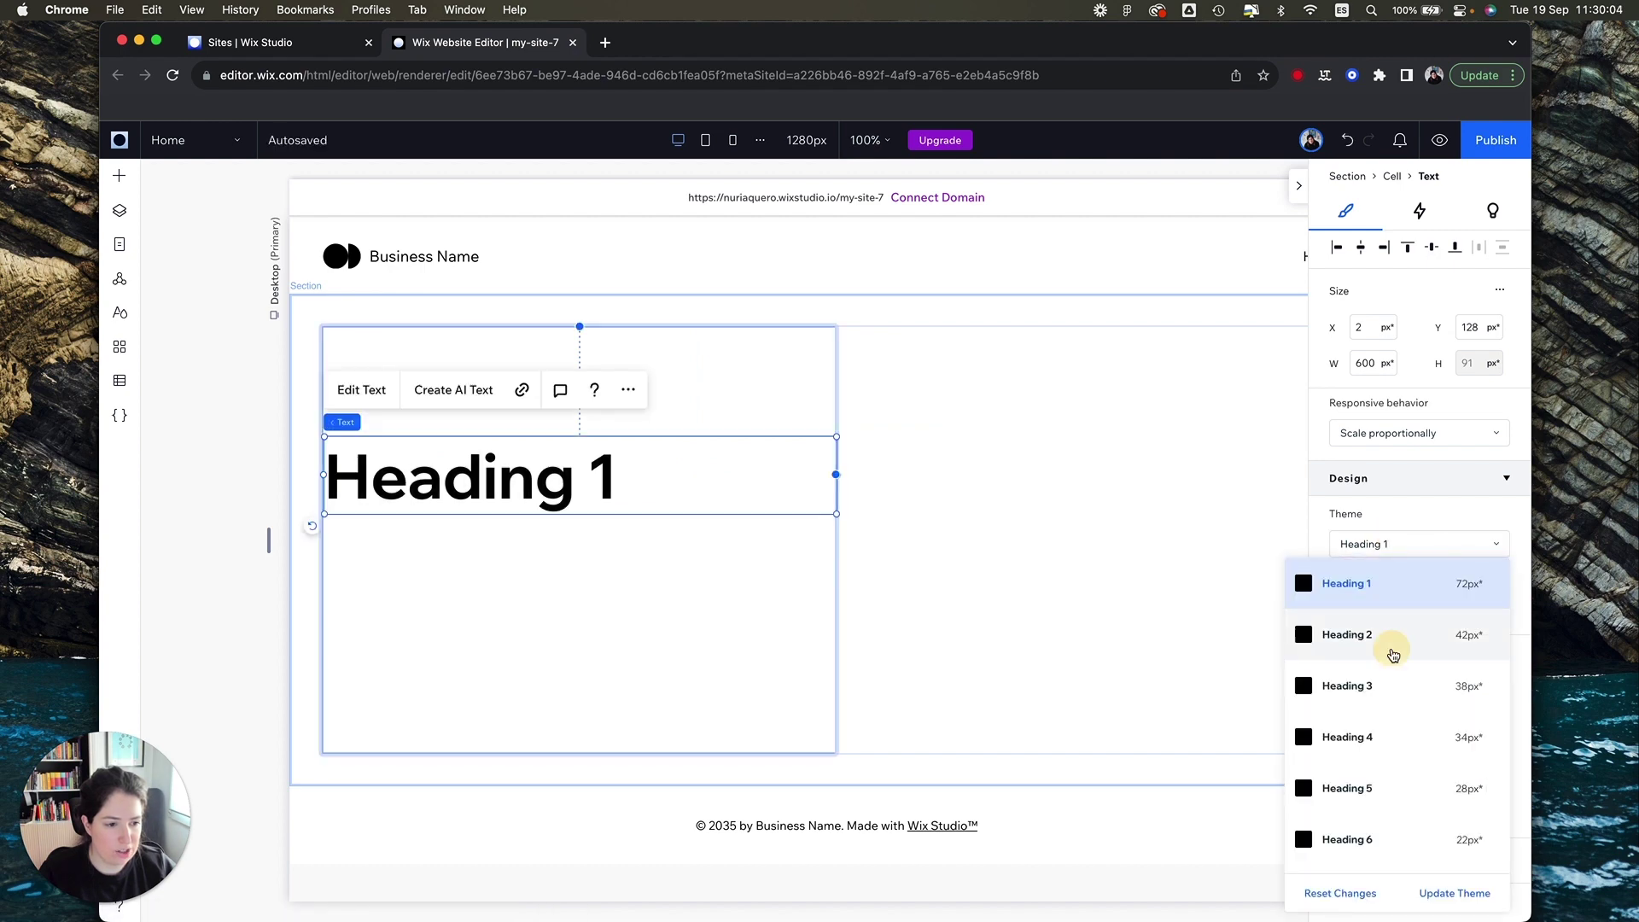
left_click(1391, 648)
Step: Paste 'Solving all your design needs' from Figma into the heading and apply a larger heading style
mouse_move(625, 888)
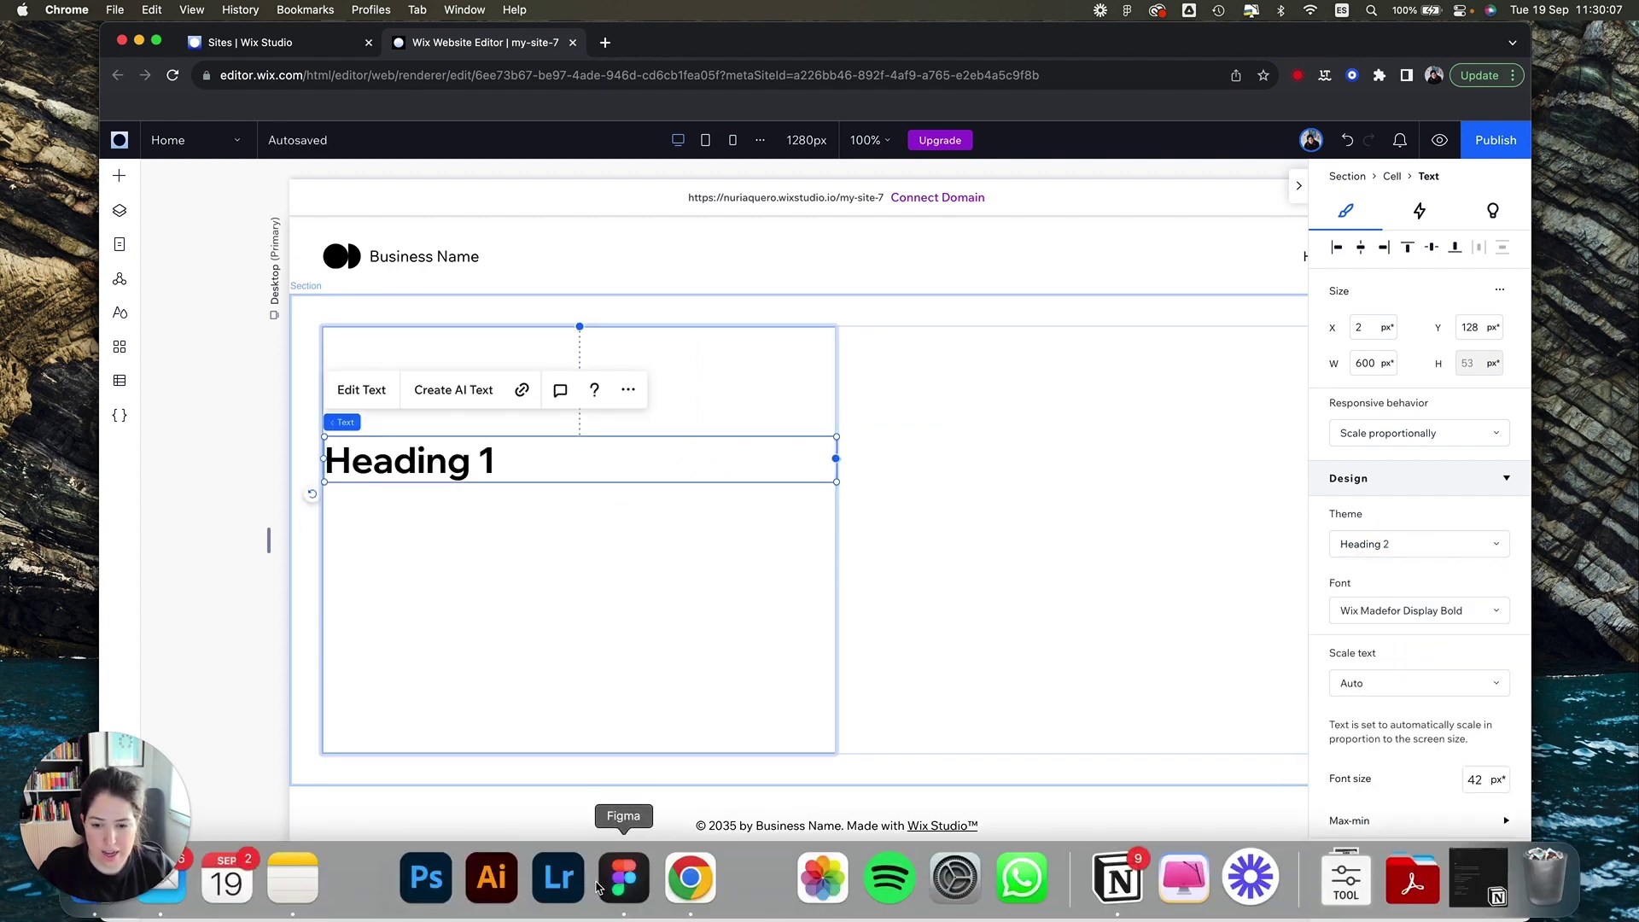
left_click(624, 891)
double_click(611, 383)
triple_click(612, 382)
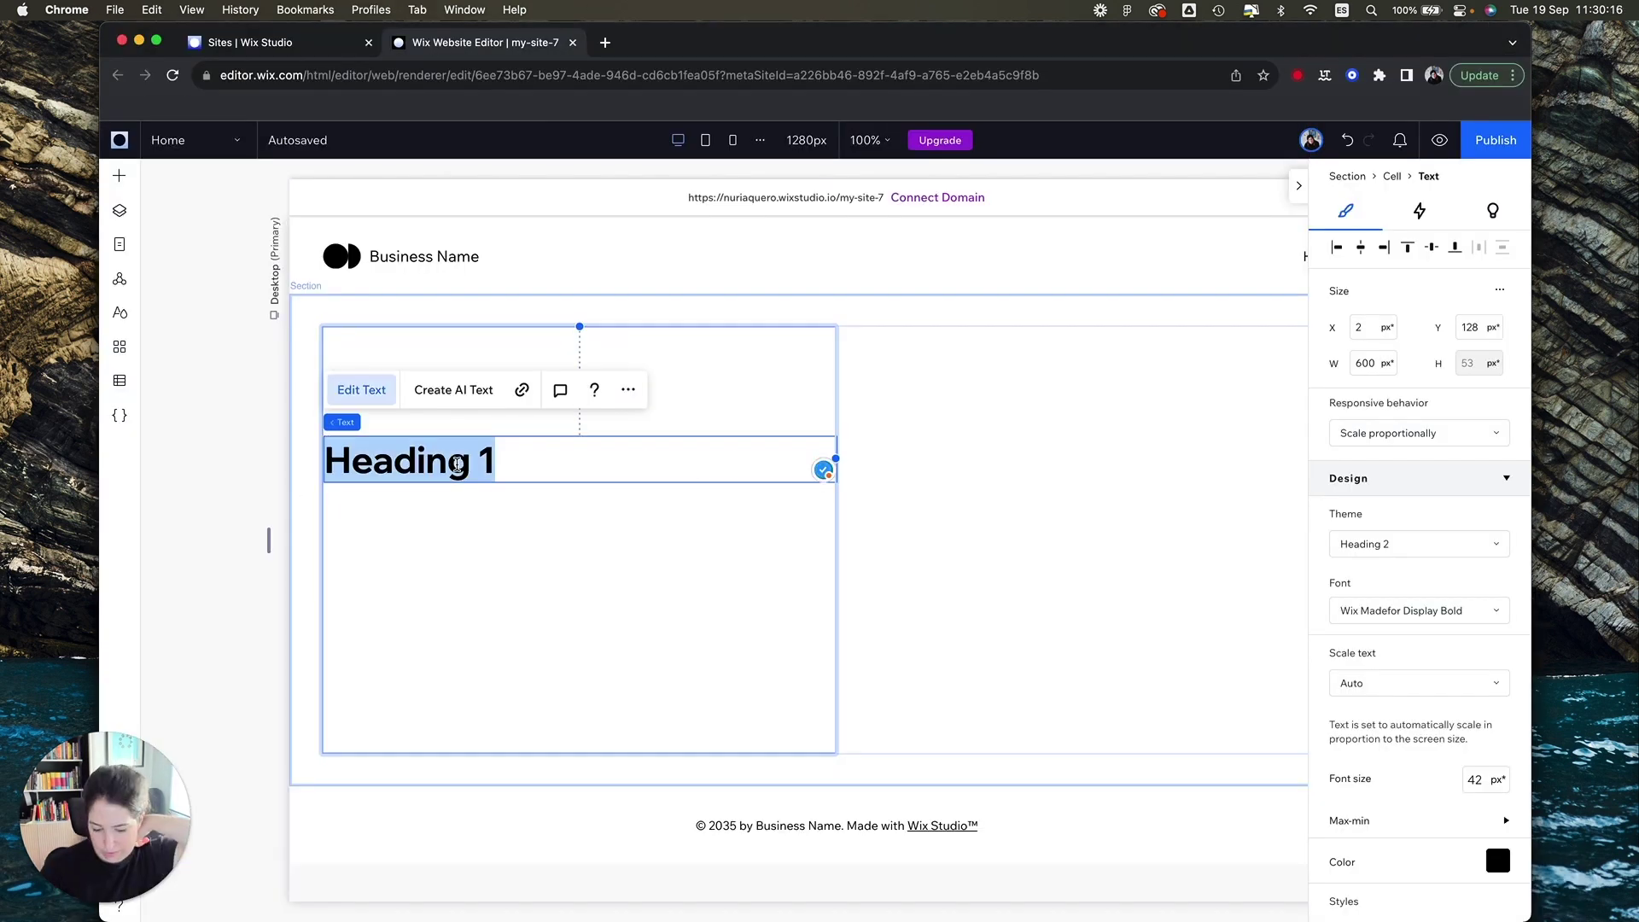
type("Solving all your design needs")
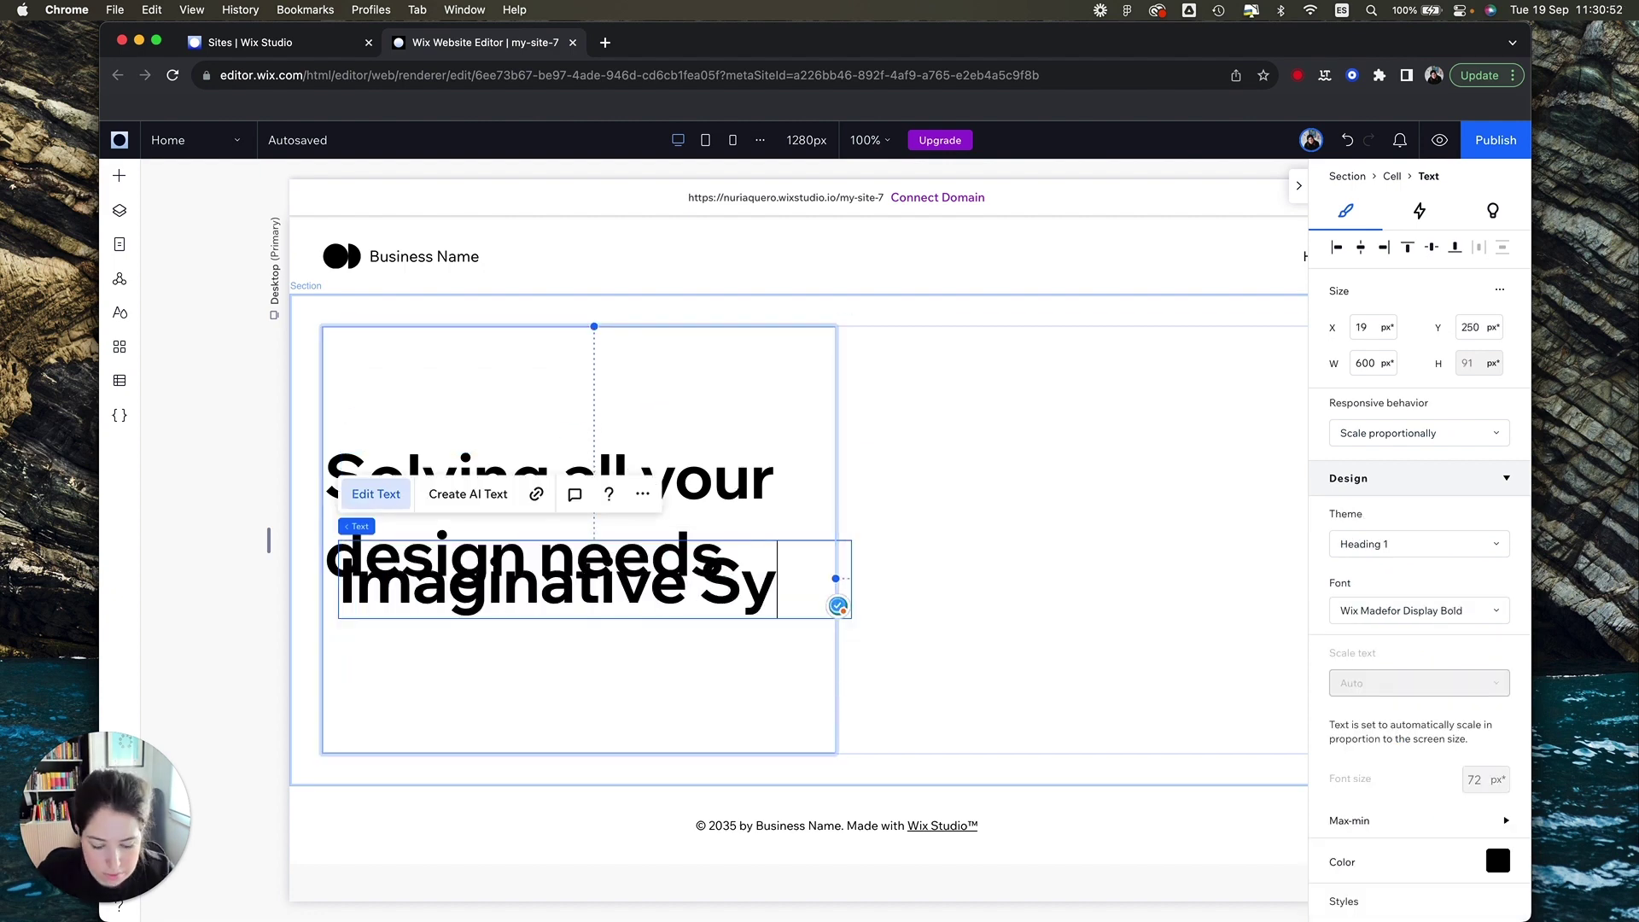
left_click(1420, 544)
left_click(1401, 695)
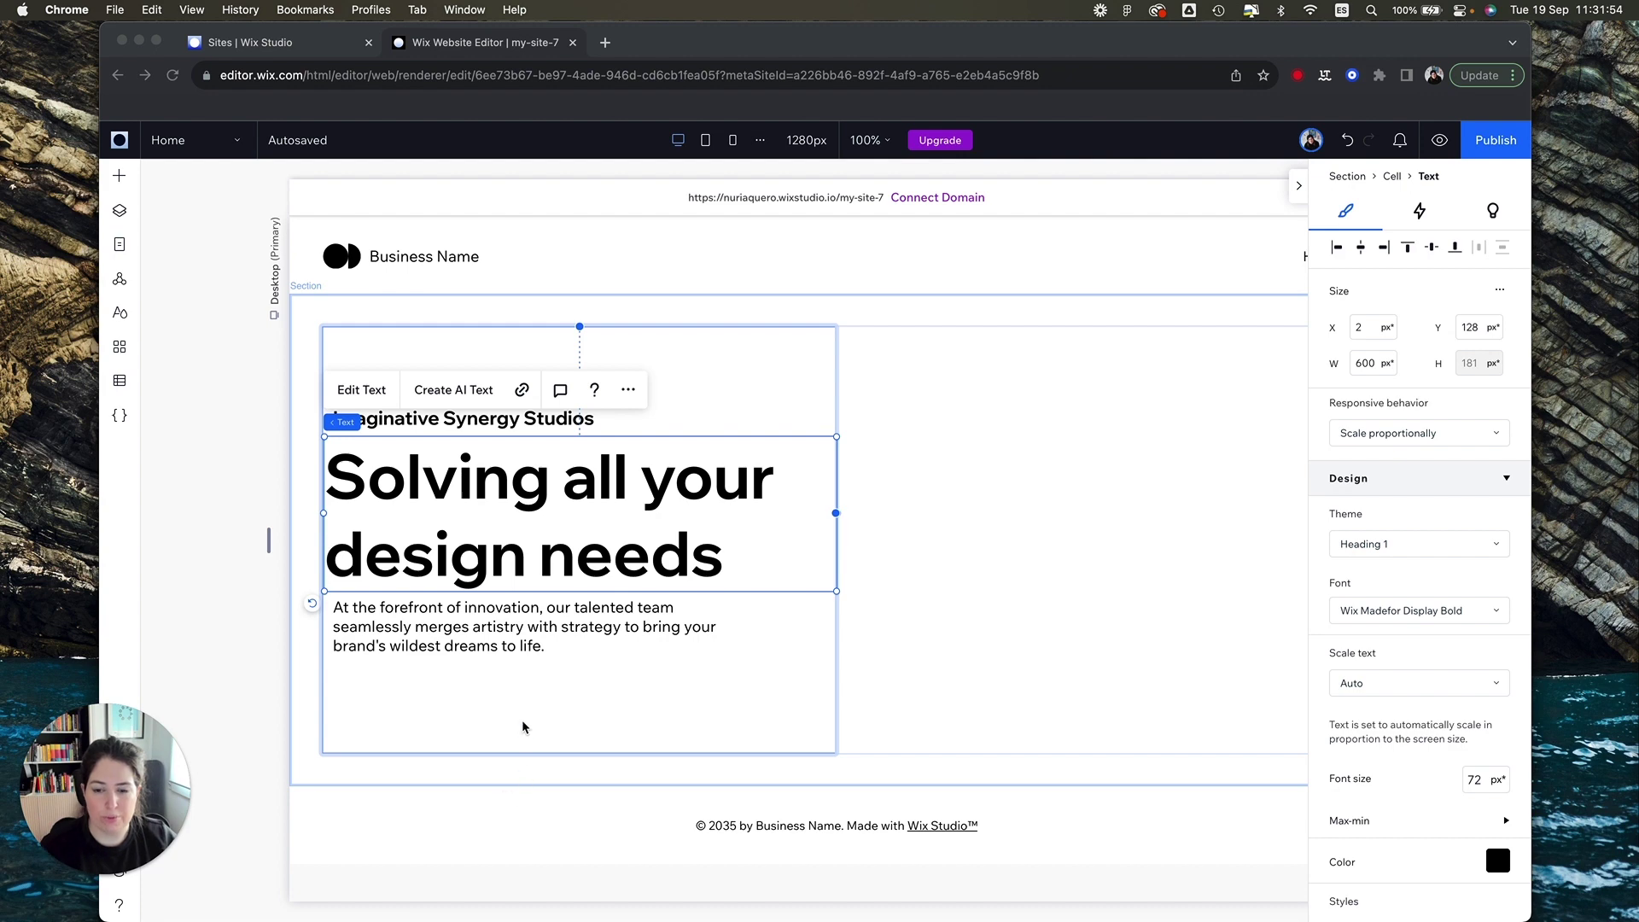
left_click(530, 632)
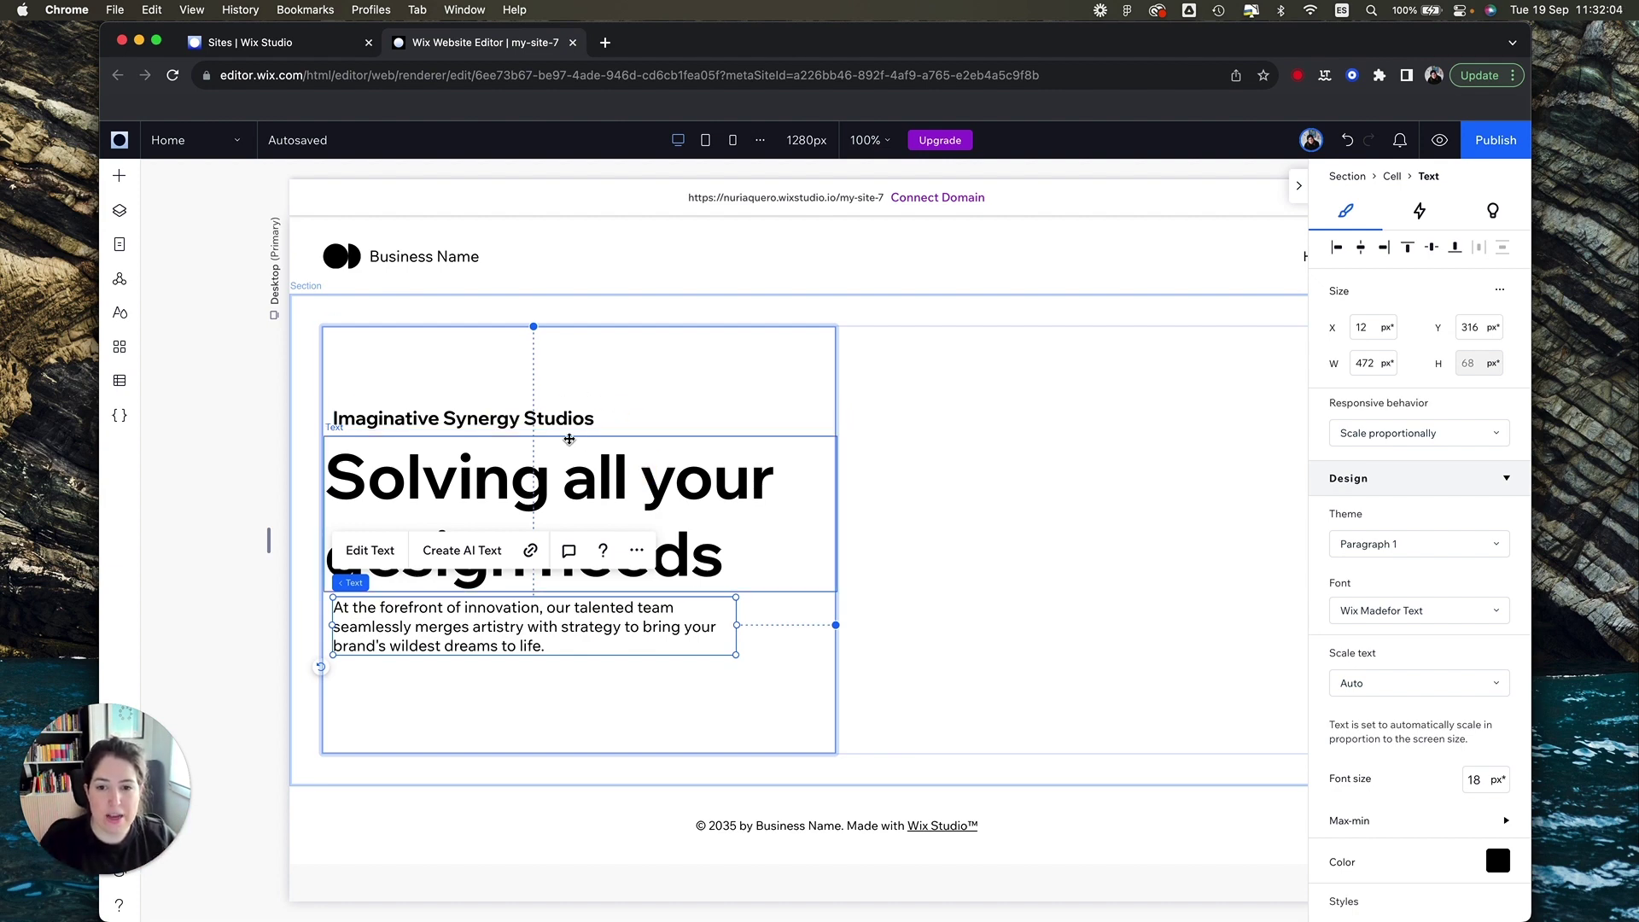
left_click(568, 424, "shift")
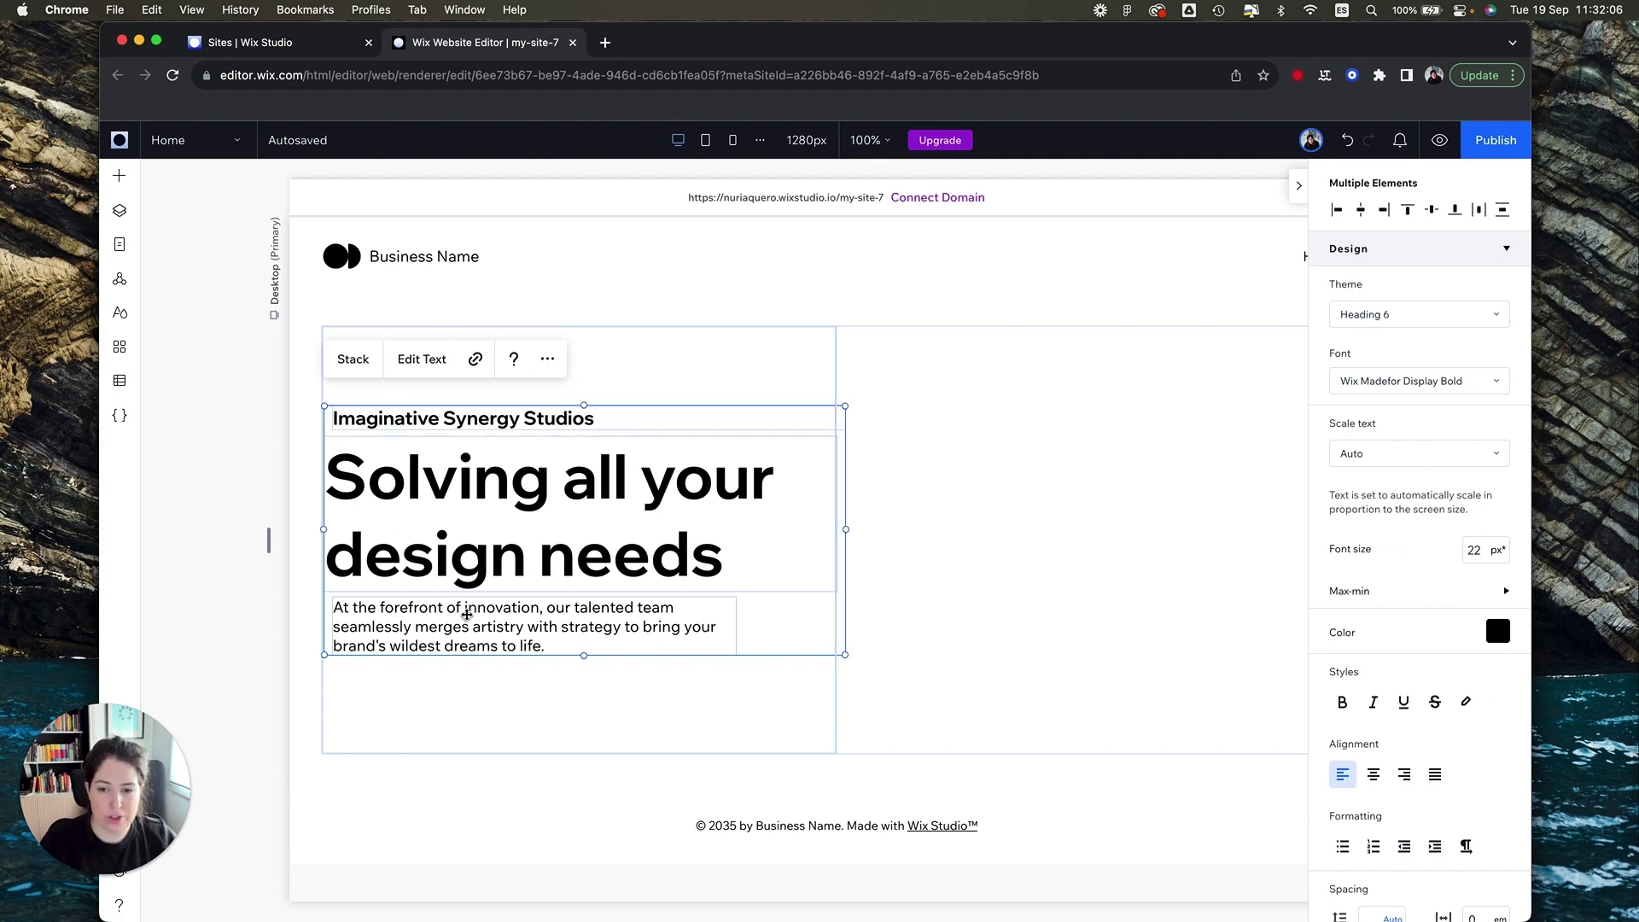
Step: Group the three hero texts into a vertical stack with item spacing 5
left_click(354, 360)
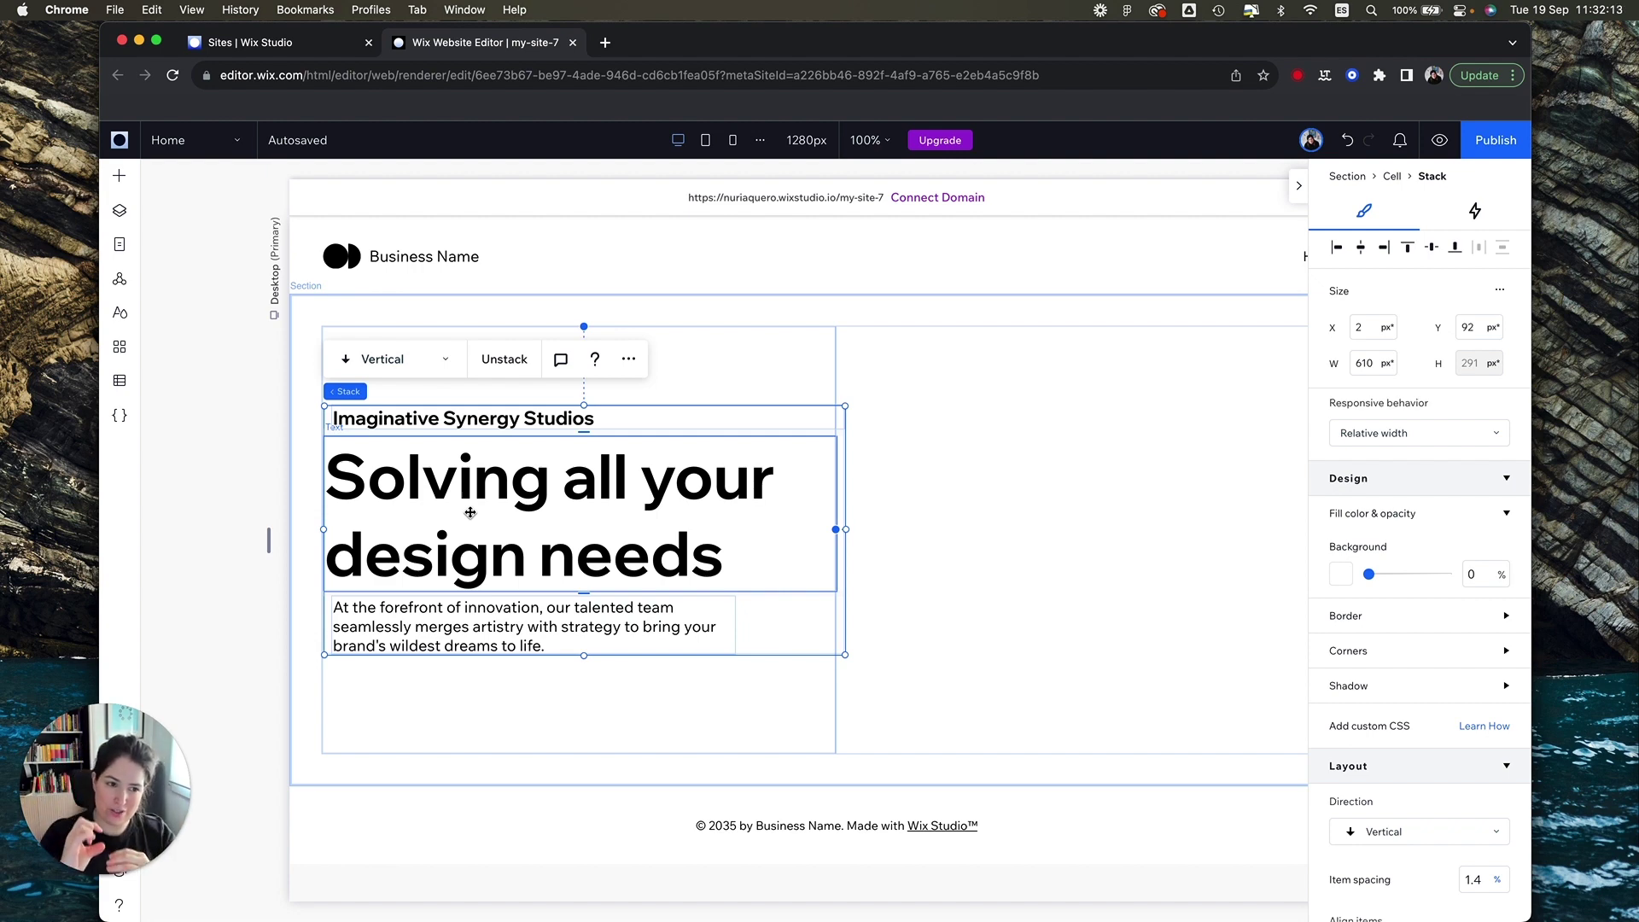
scroll(1465, 725, "down", 5)
left_click(1480, 664)
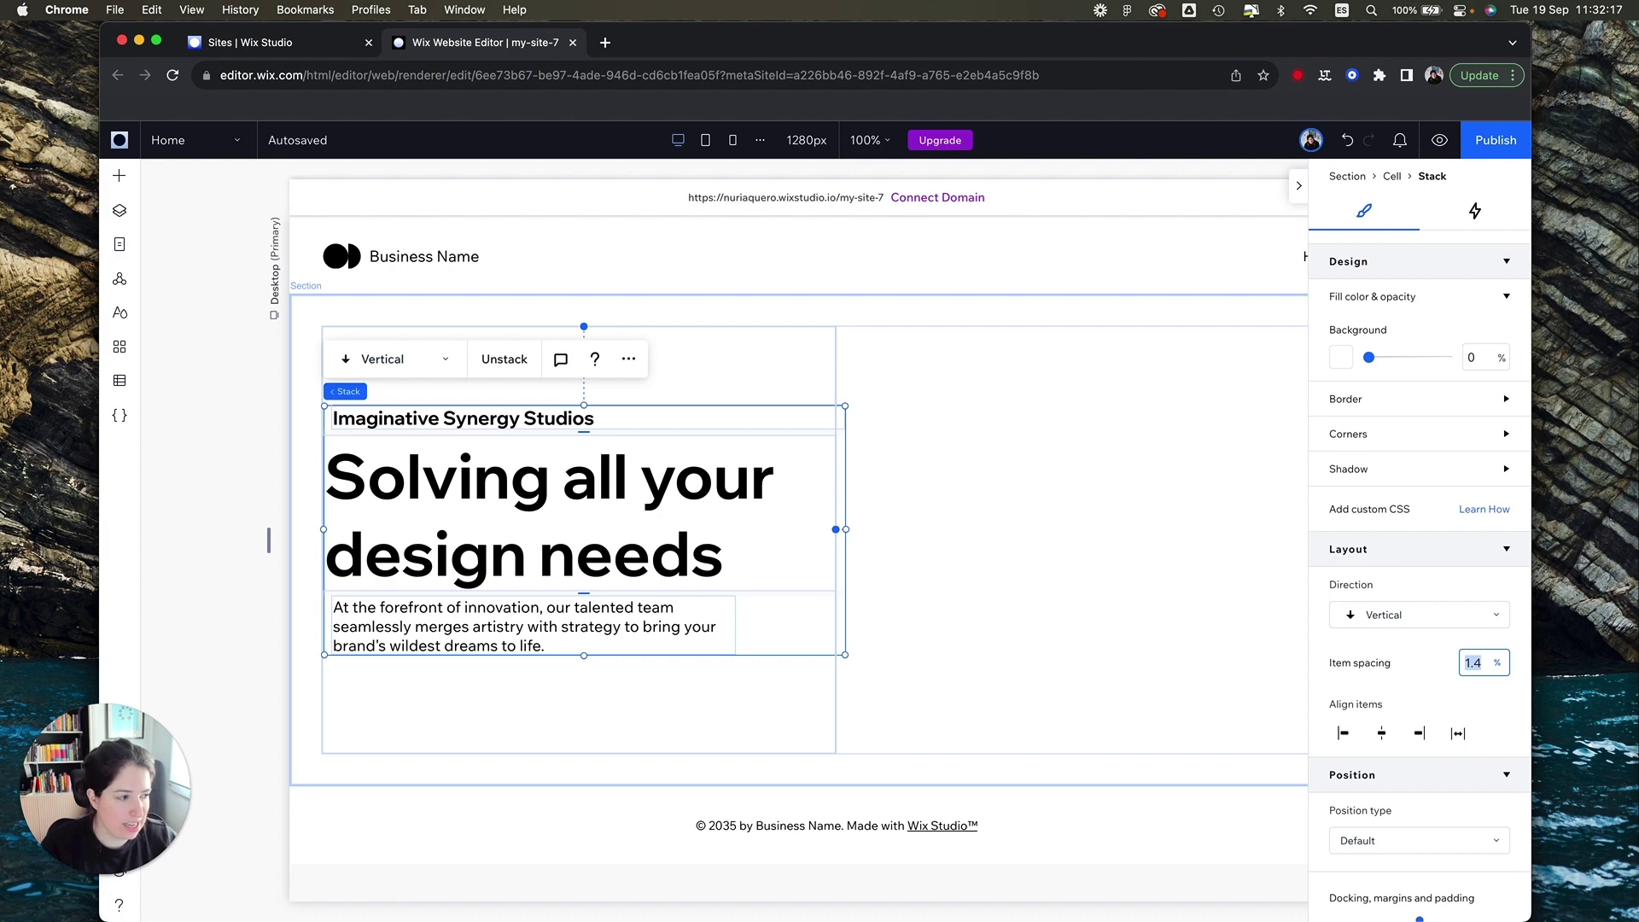
left_click(1483, 670)
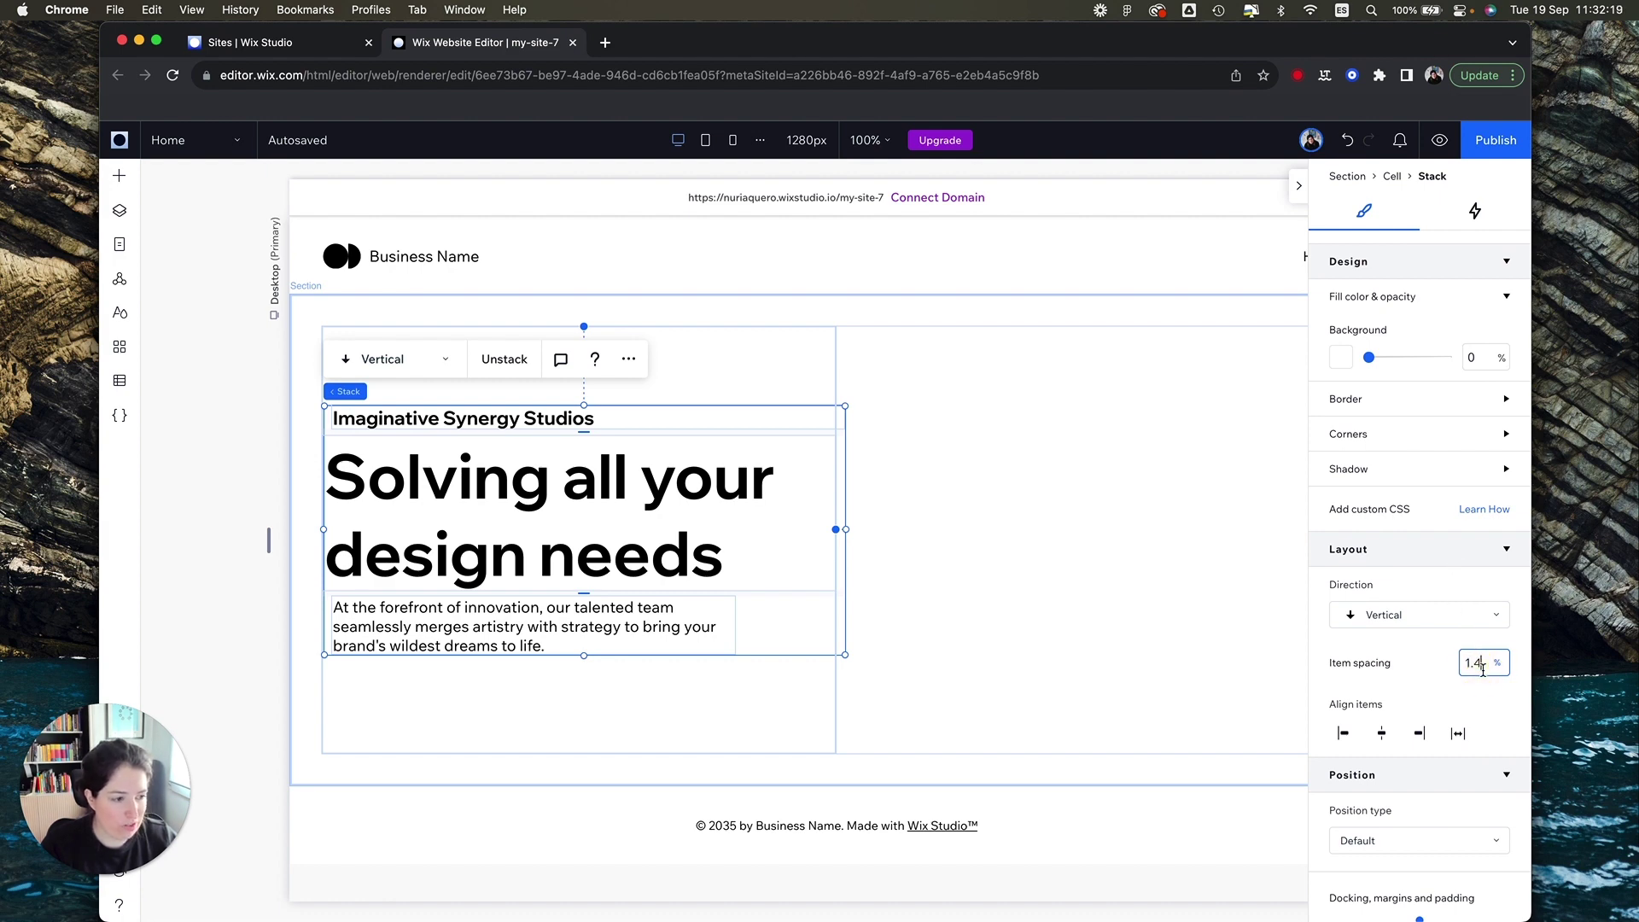
type("5")
key("Return")
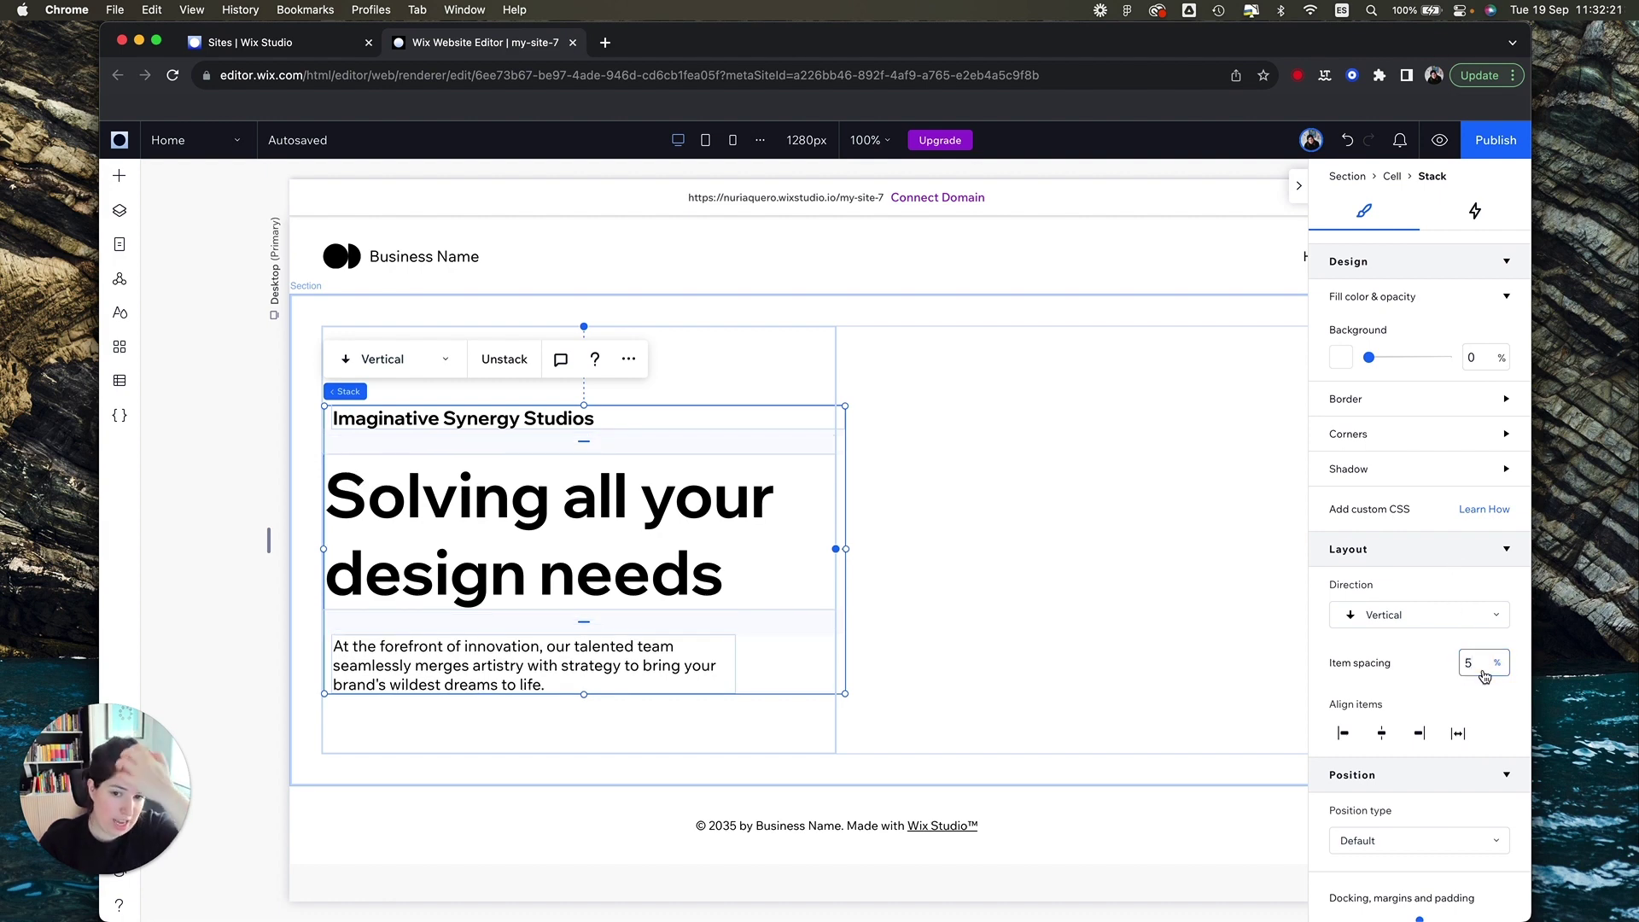
Step: Centre the text stack horizontally and vertically within its cell
left_click(761, 436)
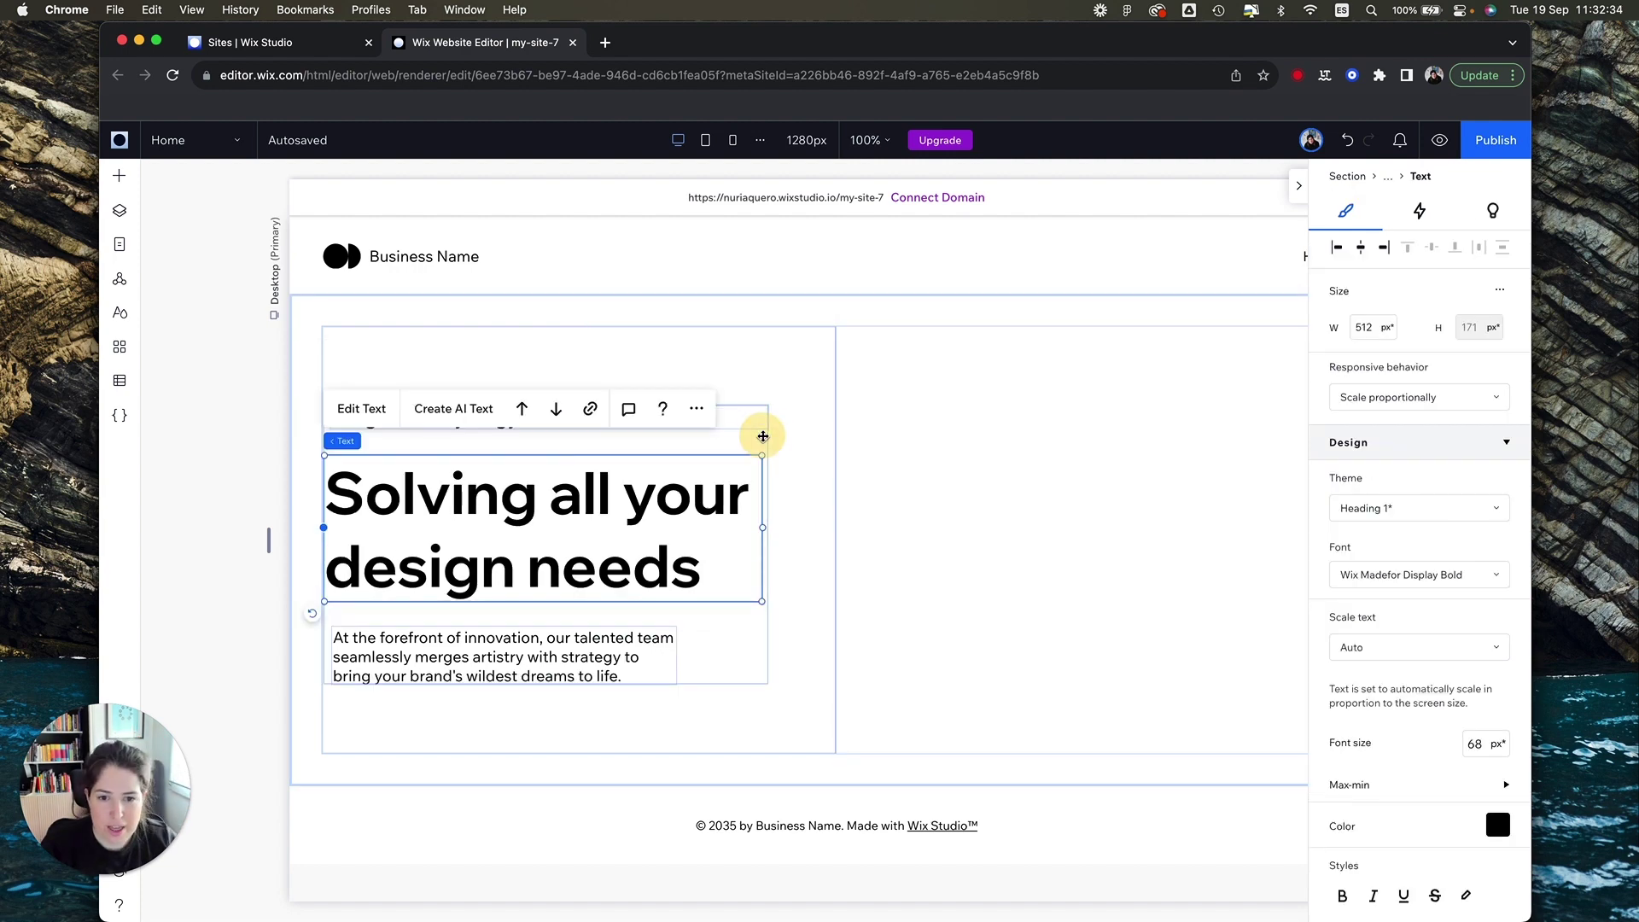
left_click(761, 661)
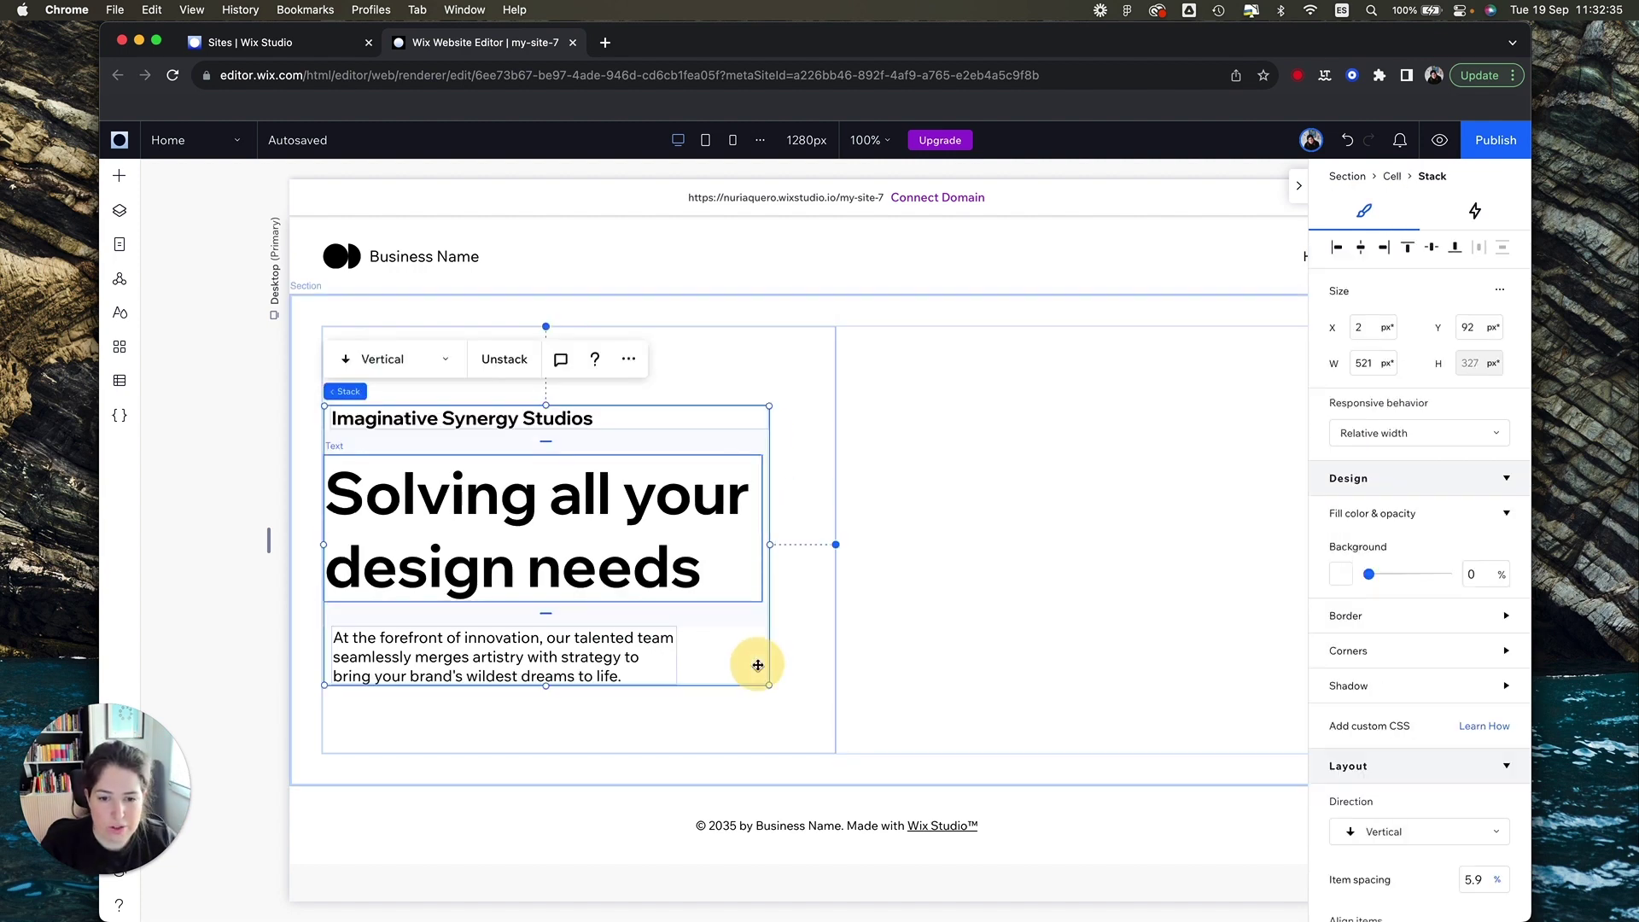
left_click(1360, 249)
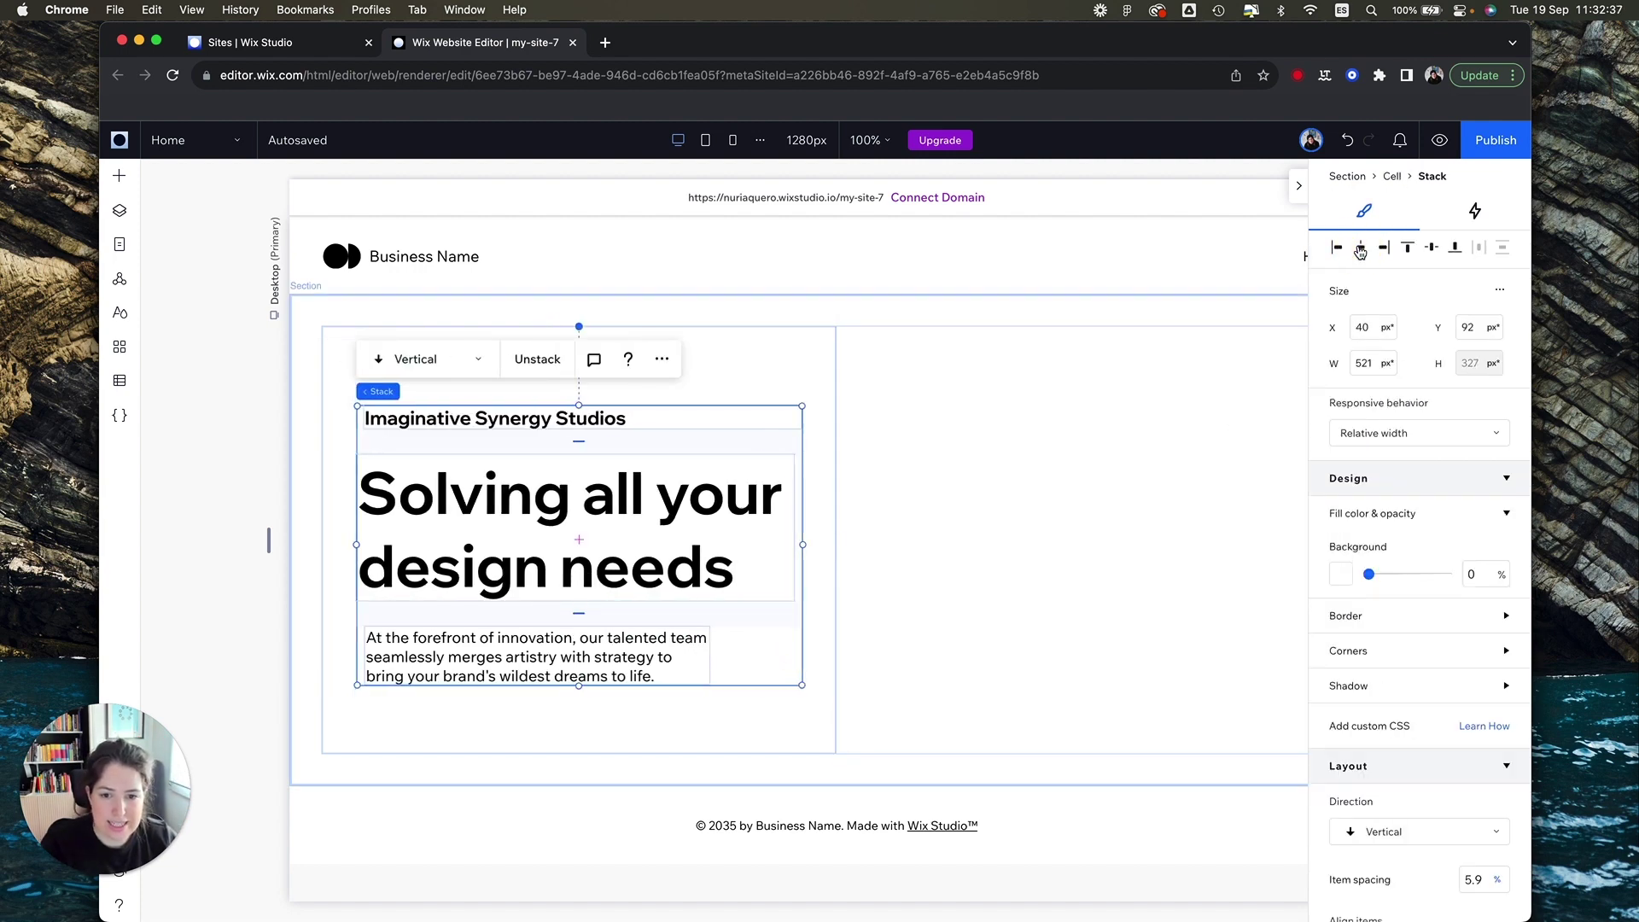
left_click(1435, 249)
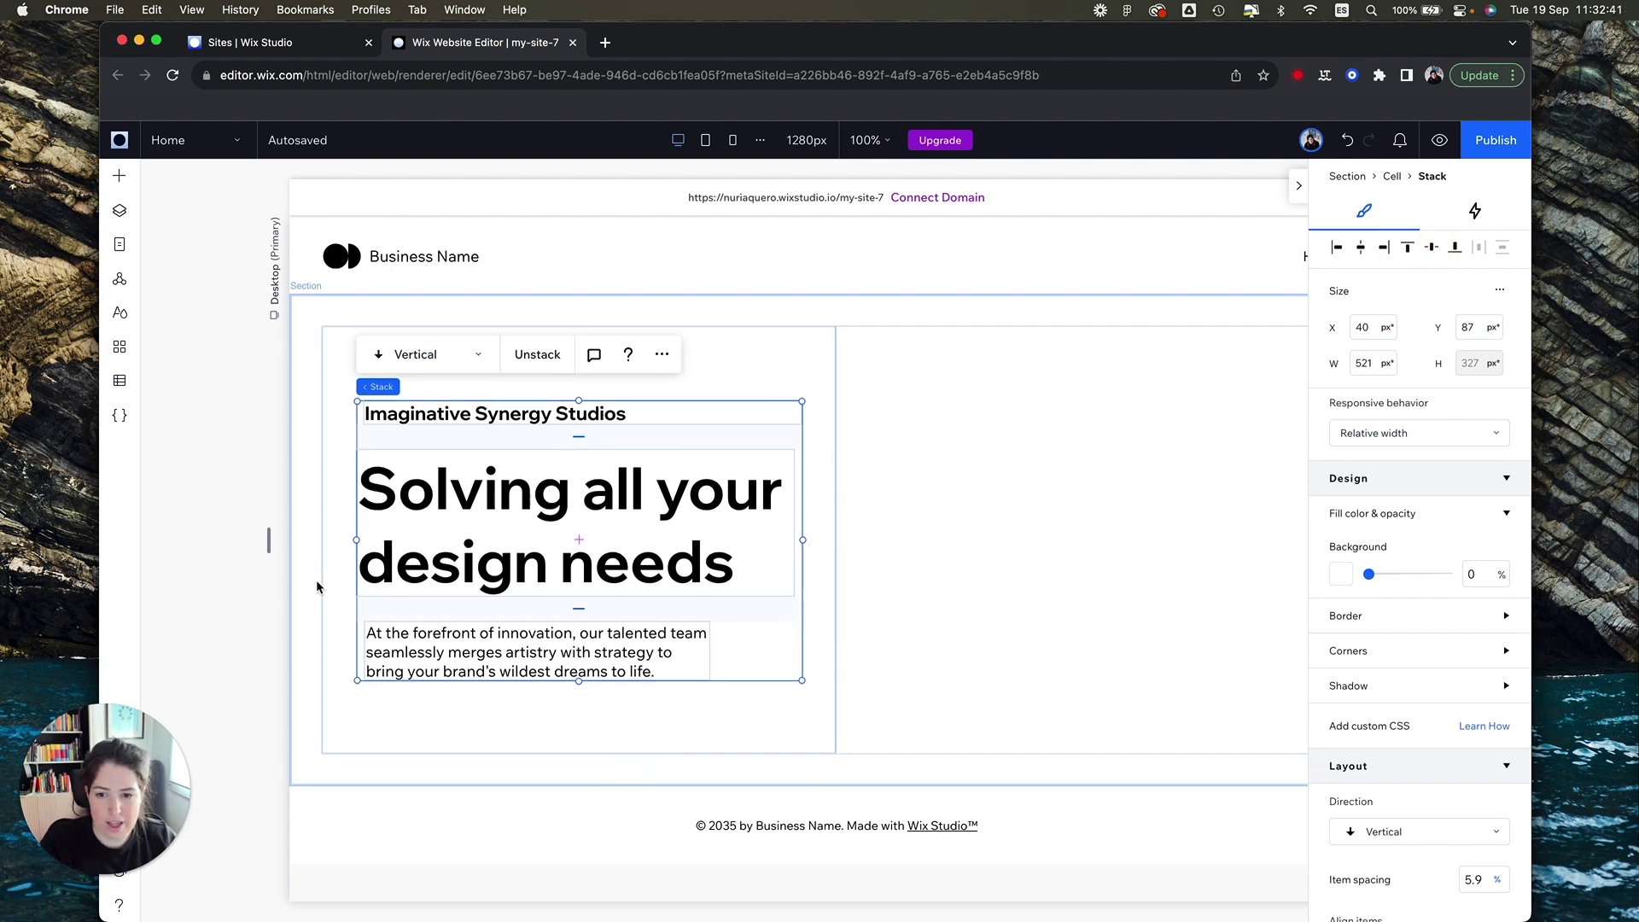
left_click(201, 510)
left_click(202, 511)
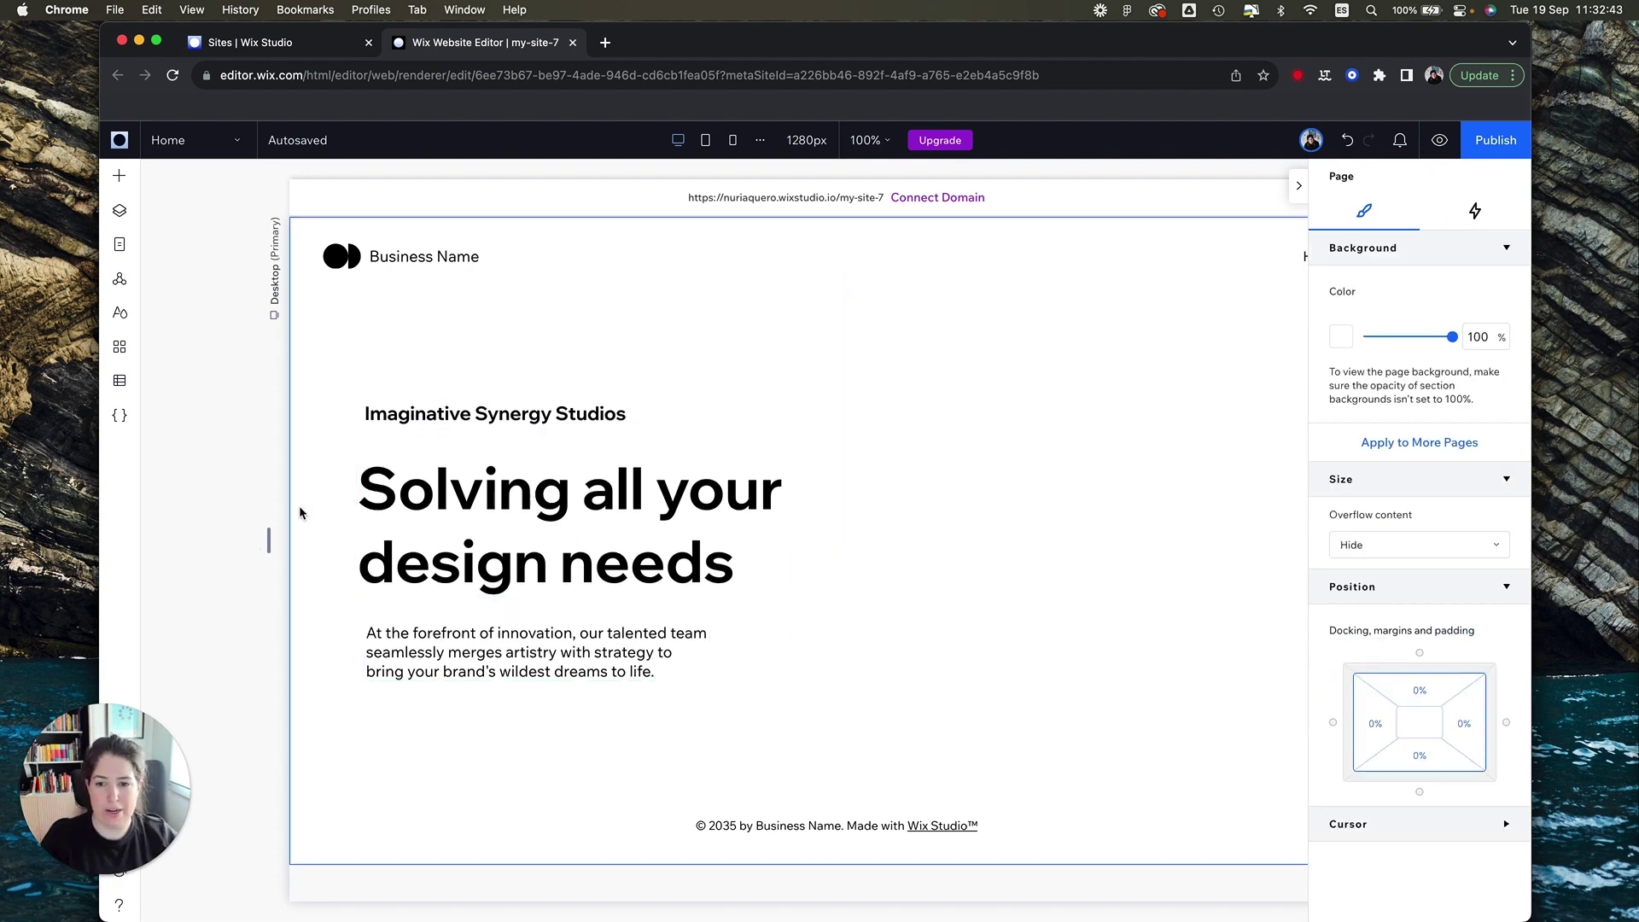
Step: Upload Container.png and place it in the hero's empty right column
left_click(476, 521)
left_click(476, 520)
left_click(663, 611)
left_click(992, 525)
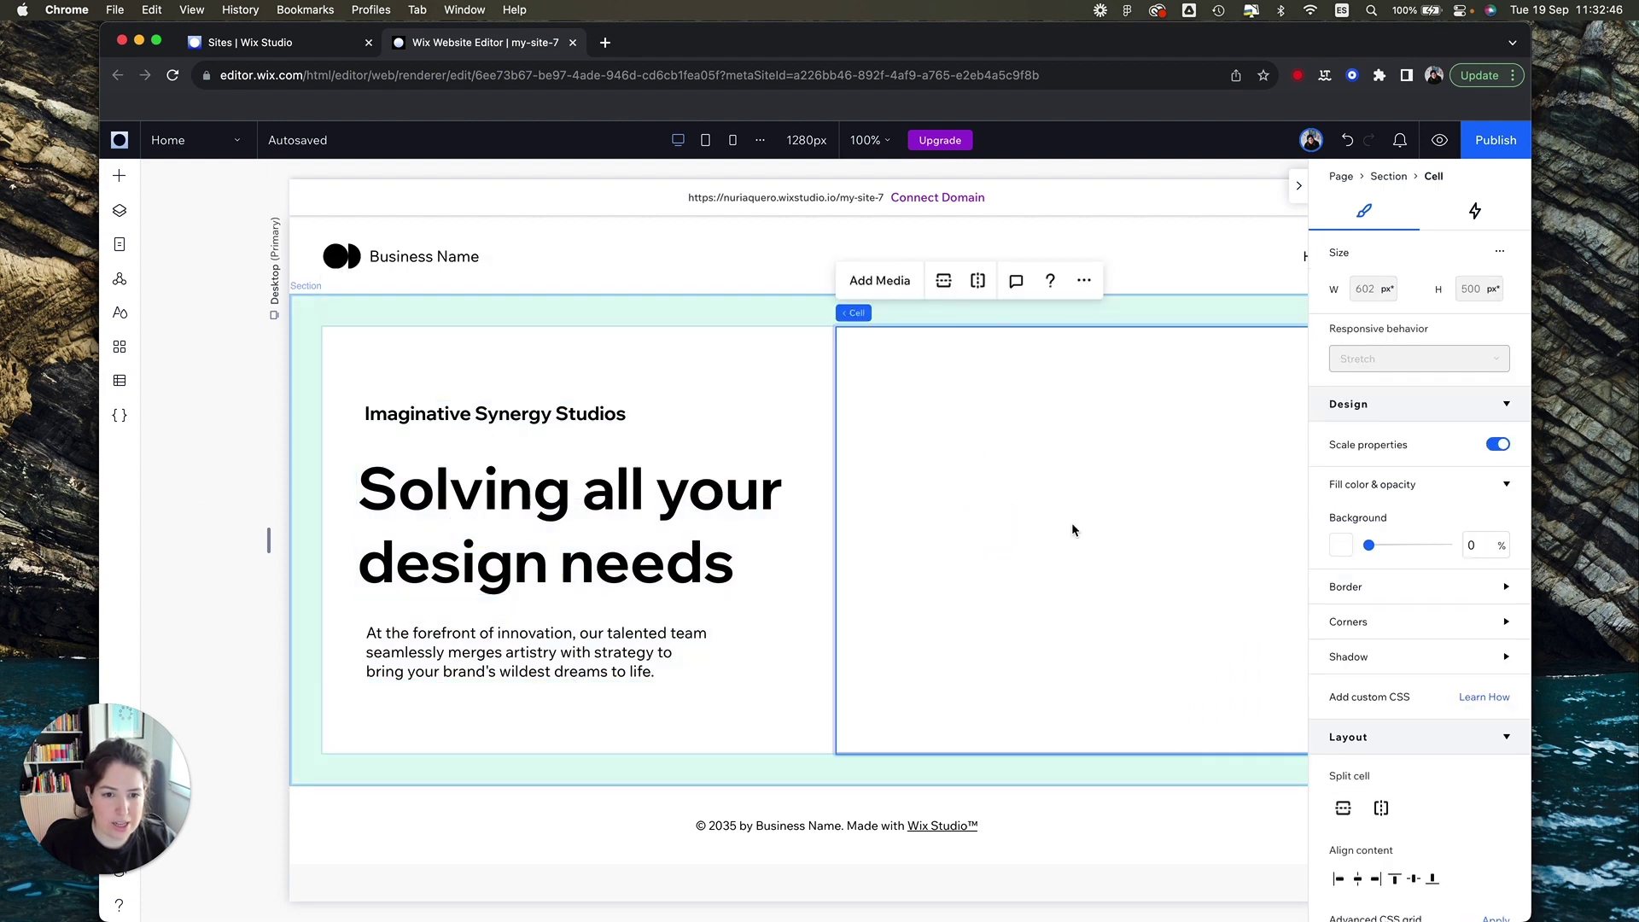
left_click(884, 282)
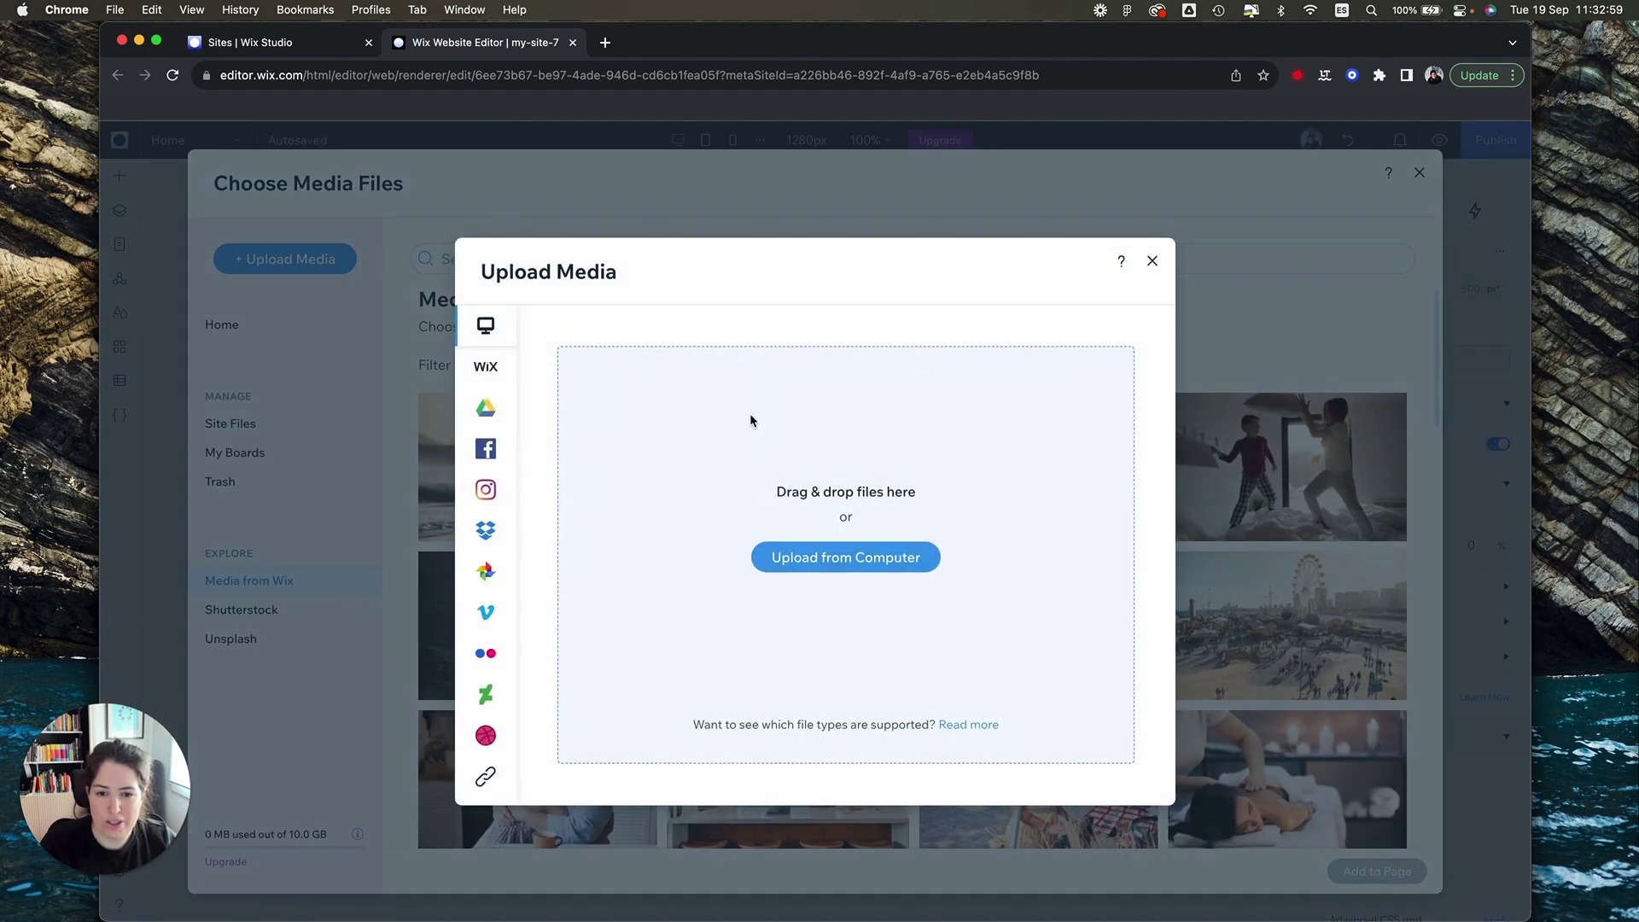
left_click(816, 561)
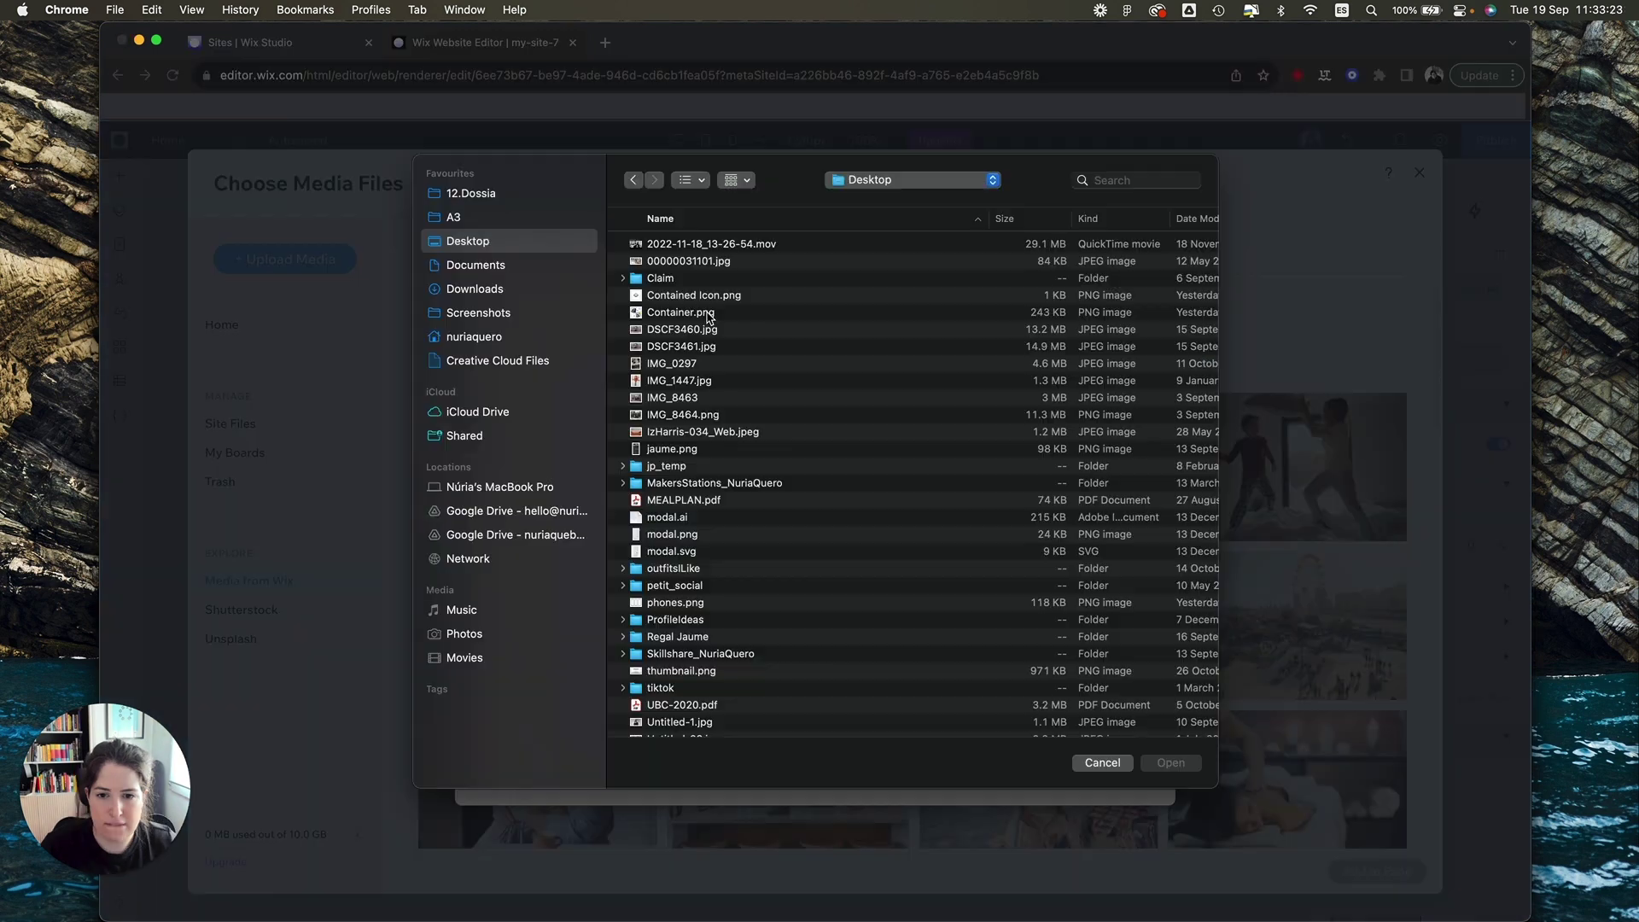
left_click(707, 315)
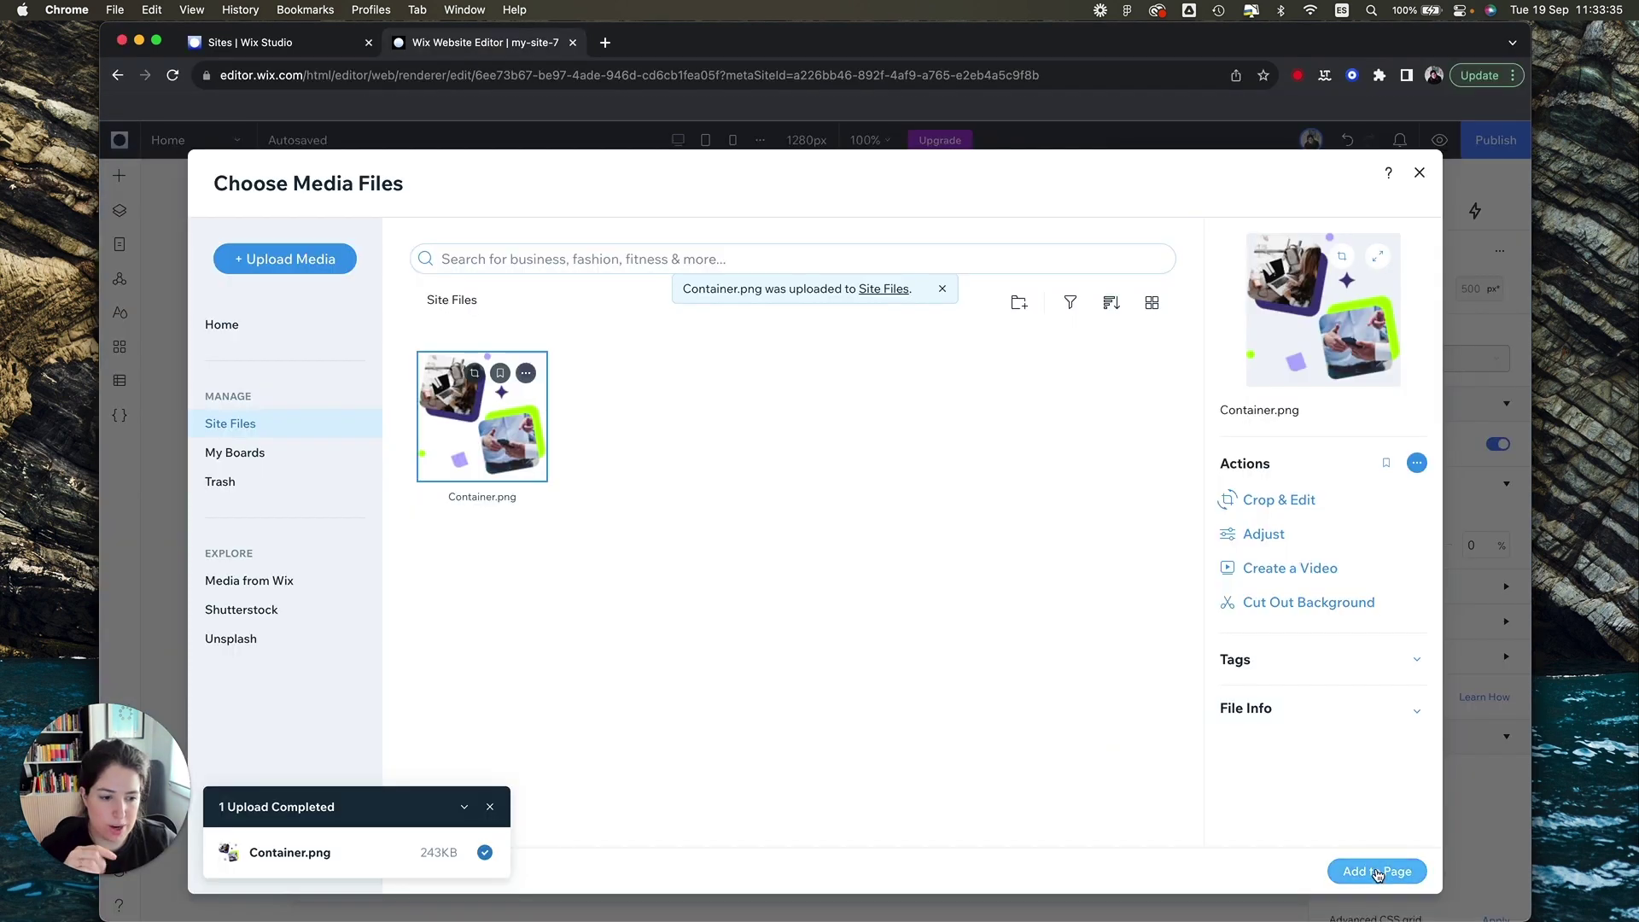
left_click(1376, 872)
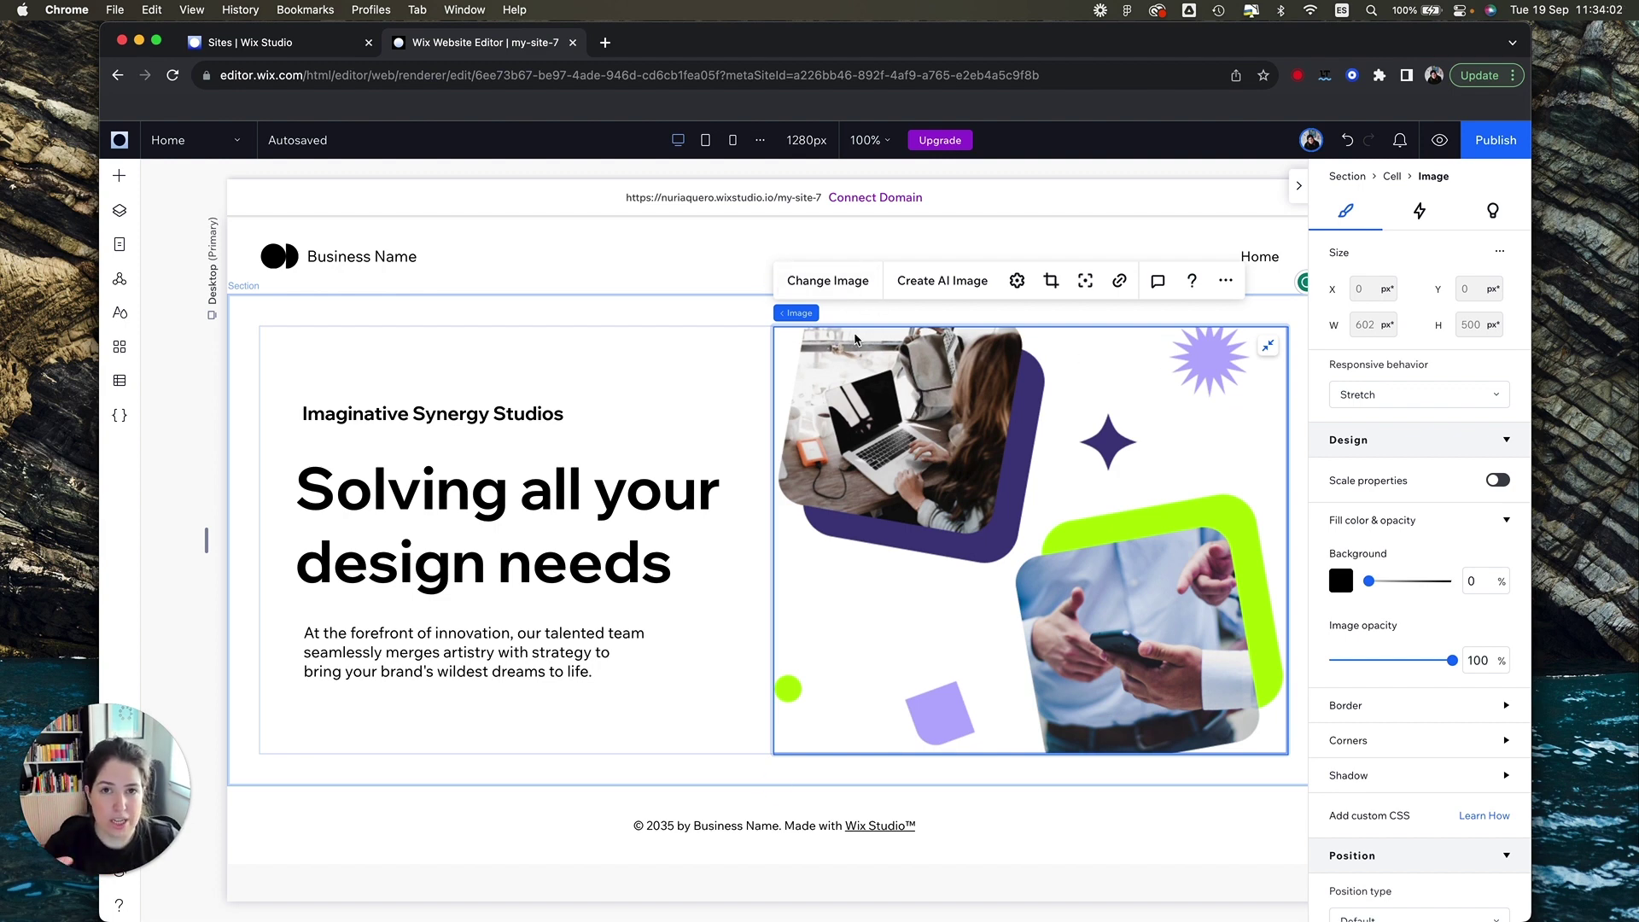
Step: Unstretch the Container.png image so it scales proportionally
left_click(1268, 347)
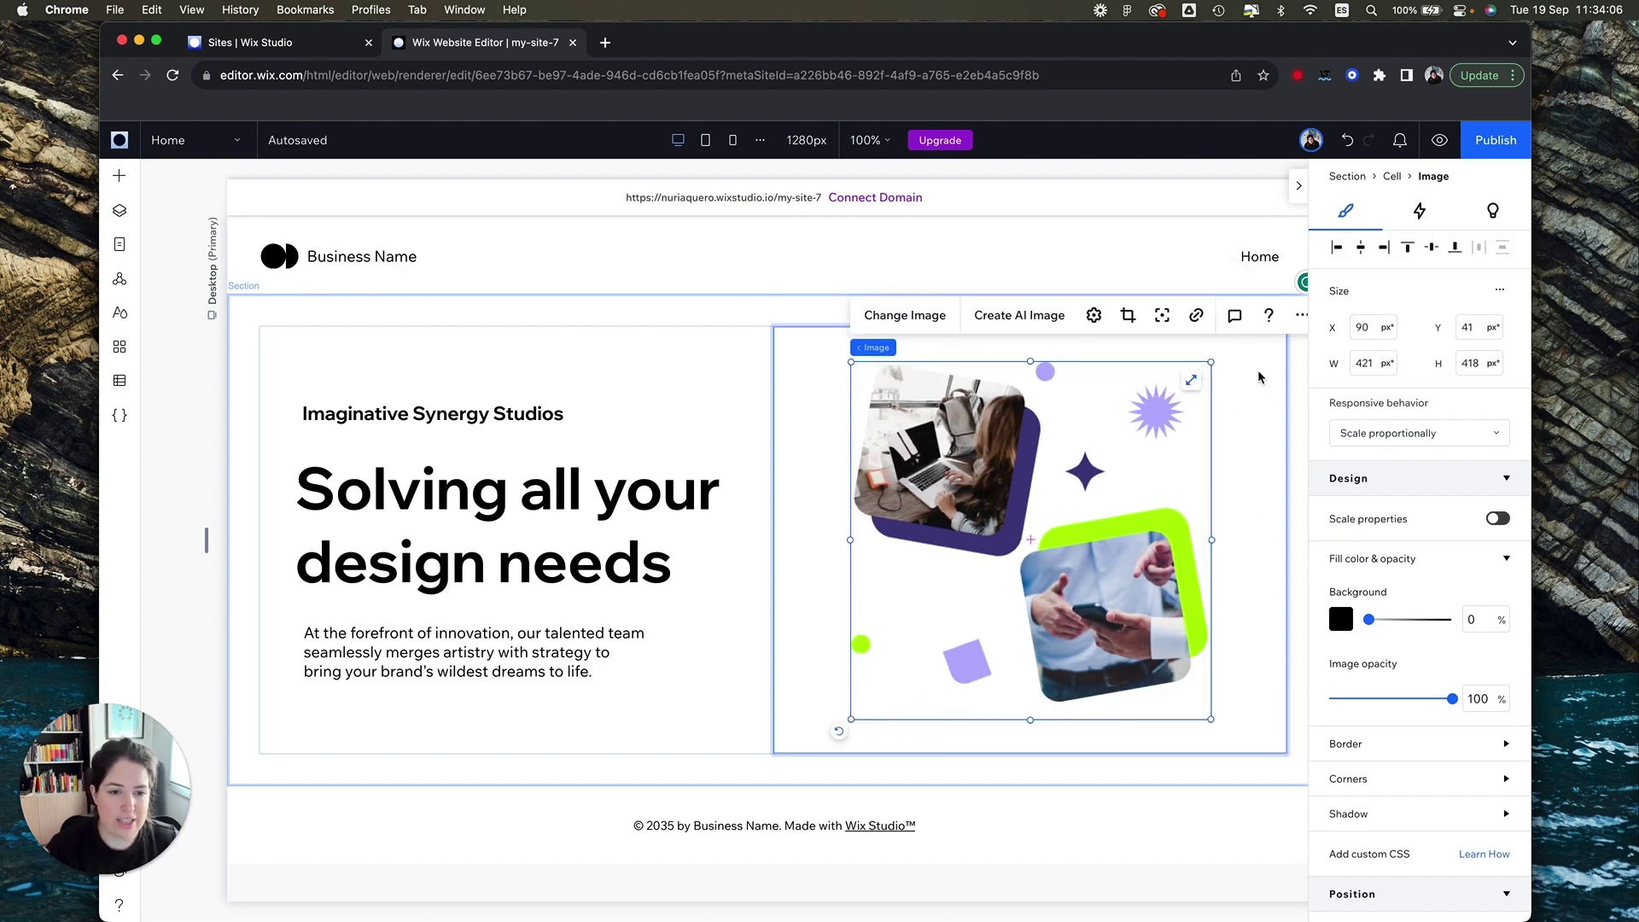
left_click(1257, 376)
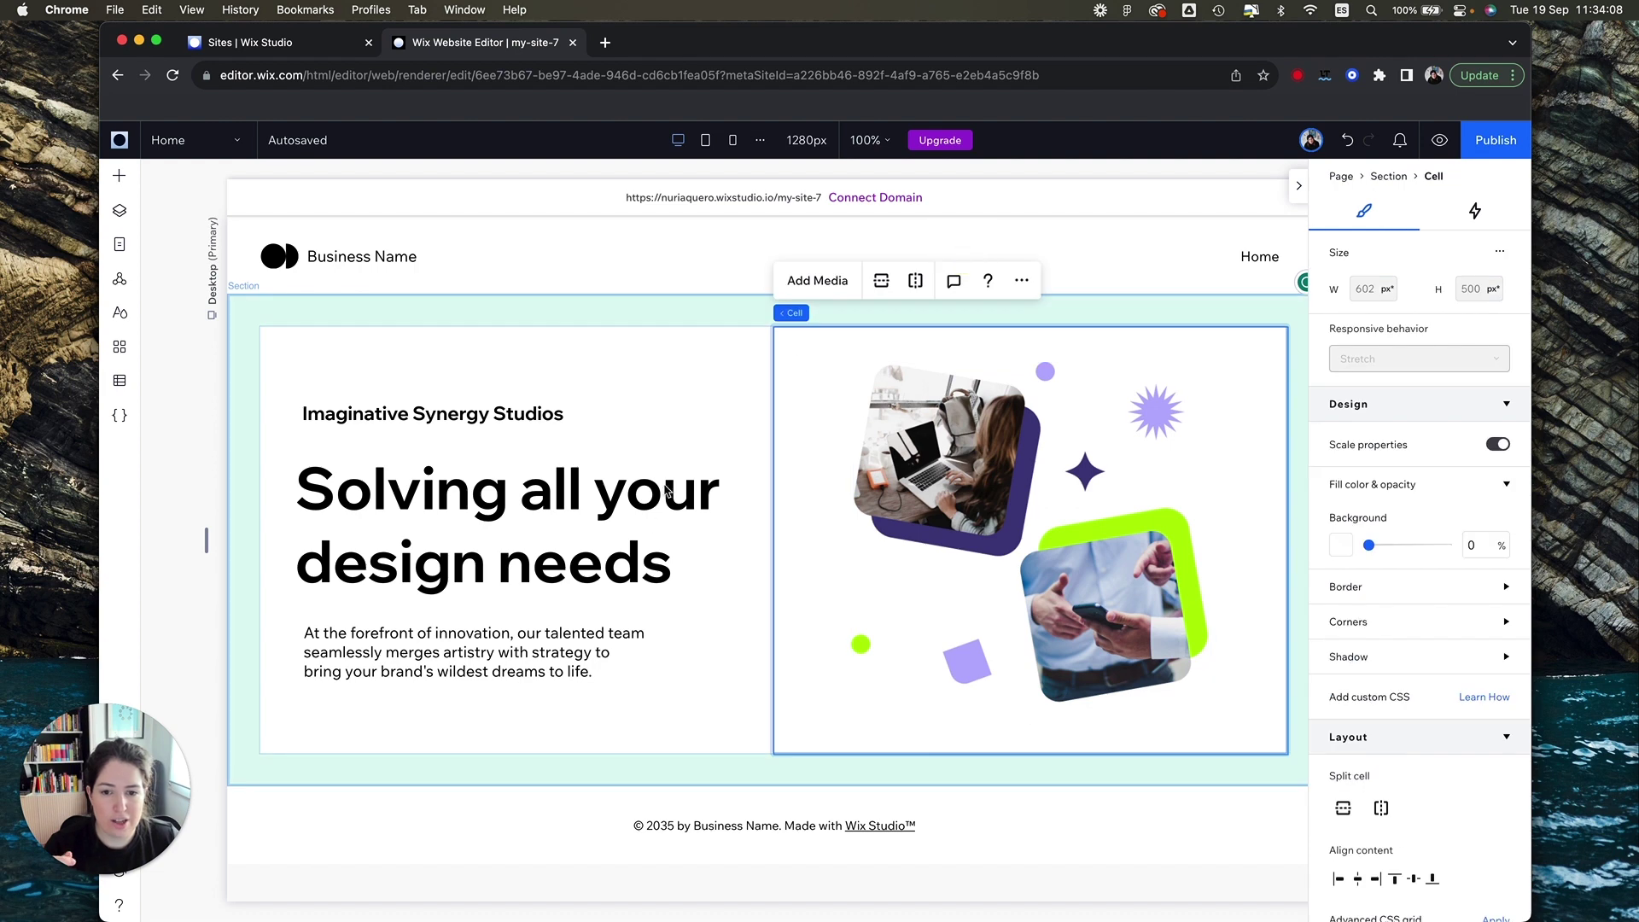
key("Escape")
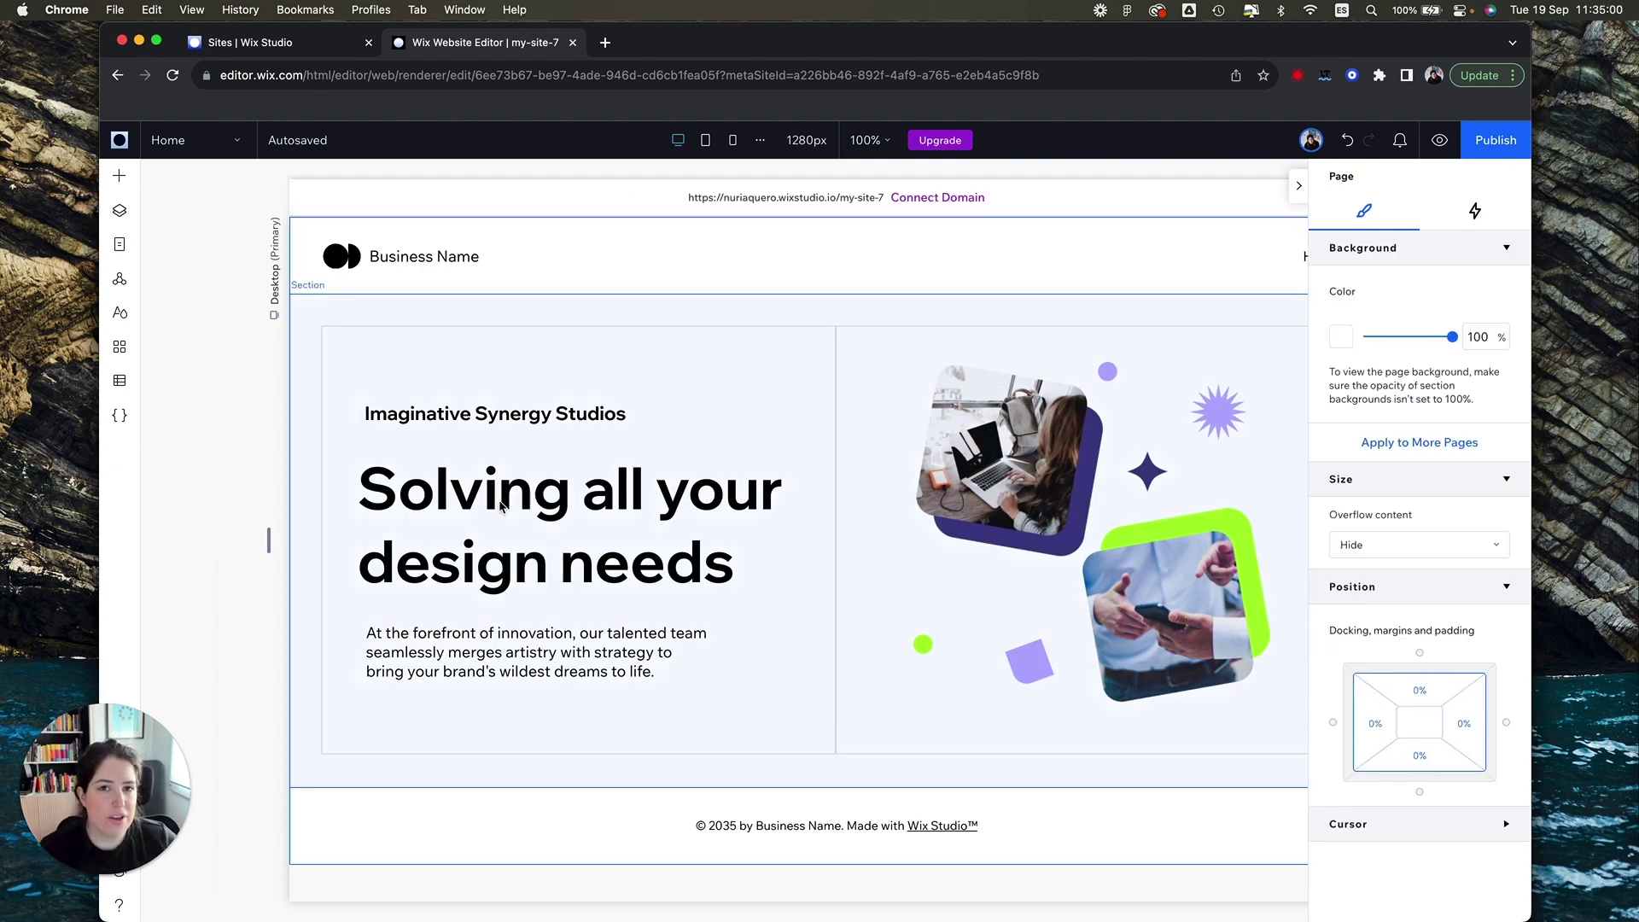
scroll(502, 506, "right", 2)
scroll(501, 506, "right", 2)
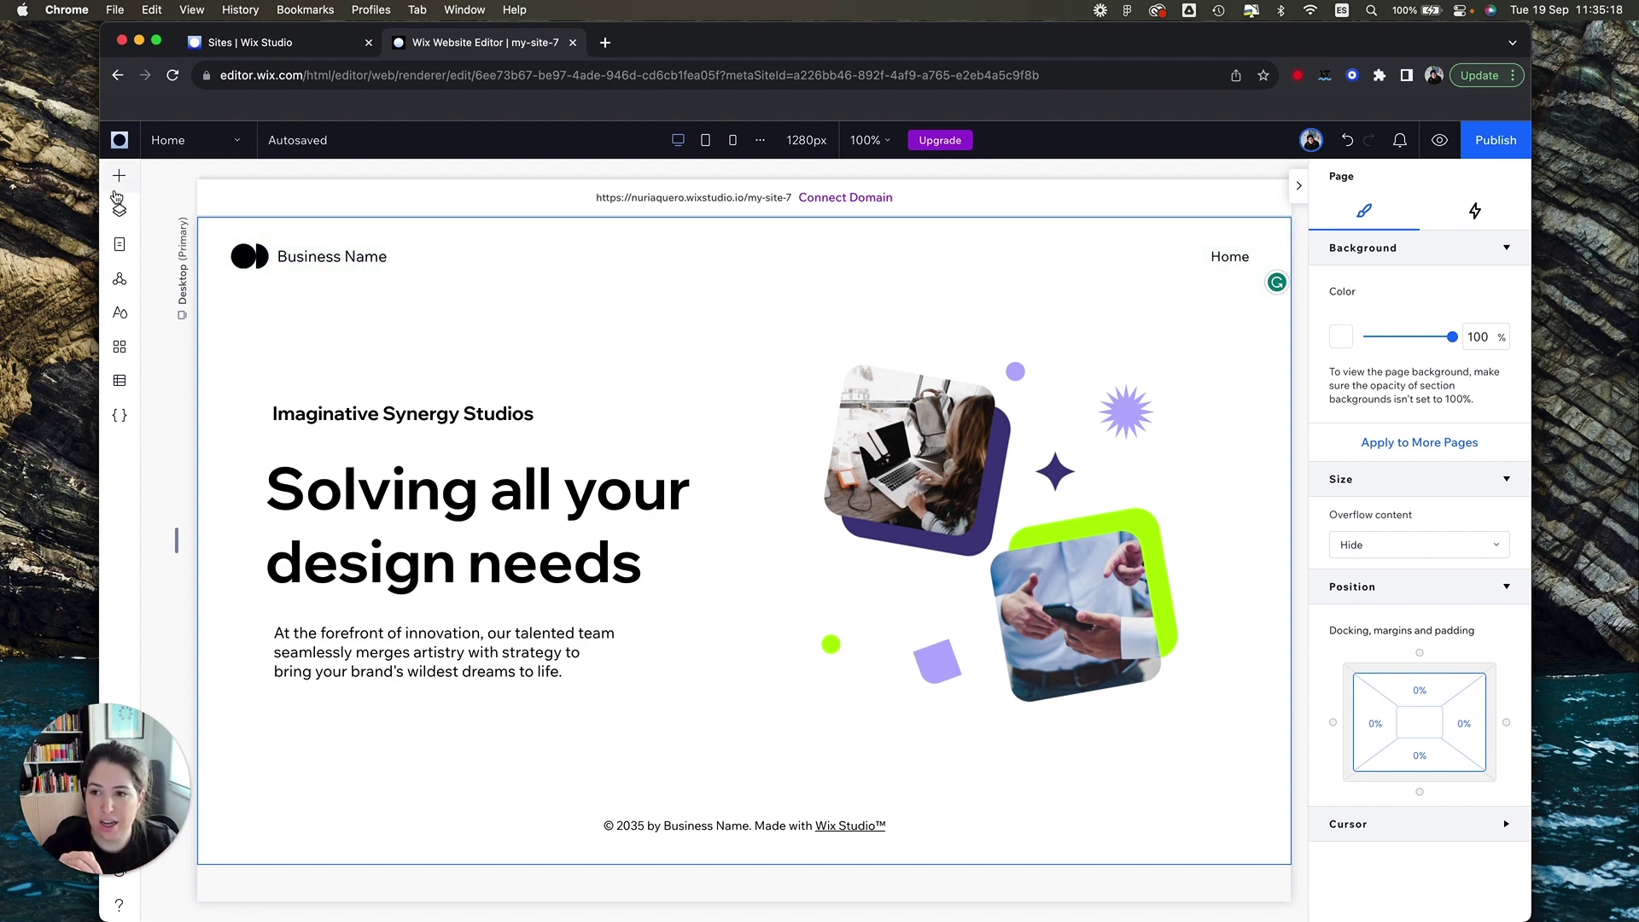
Step: Browse the Services, Products and About section designs, then drop the About Us template below the hero
left_click(119, 183)
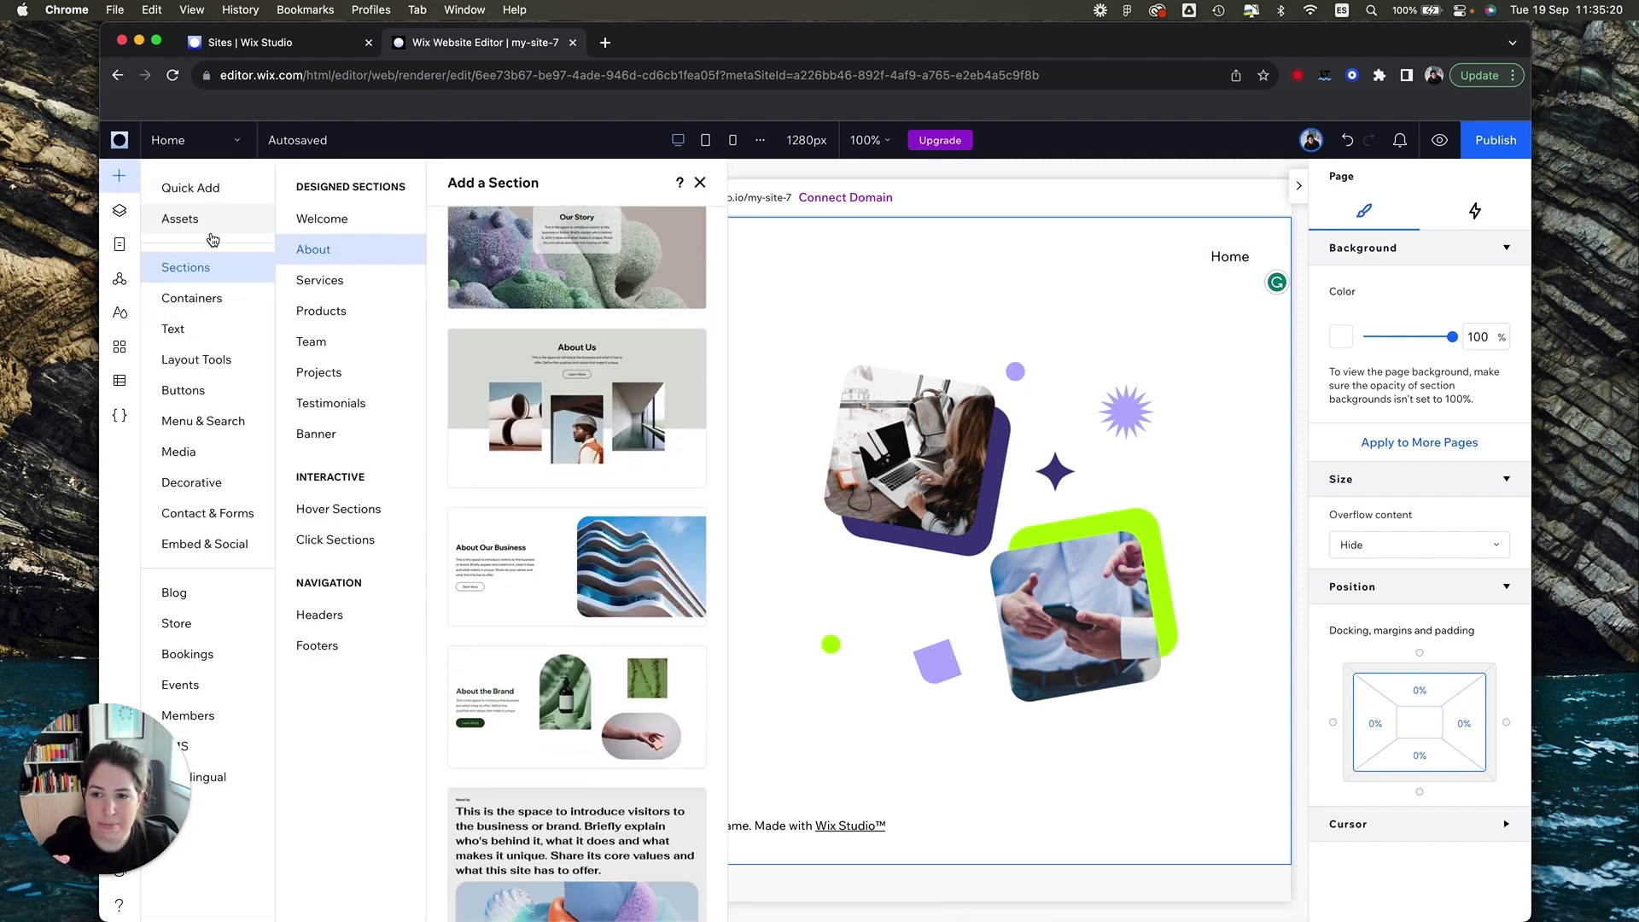
left_click(360, 294)
scroll(523, 377, "down", 5)
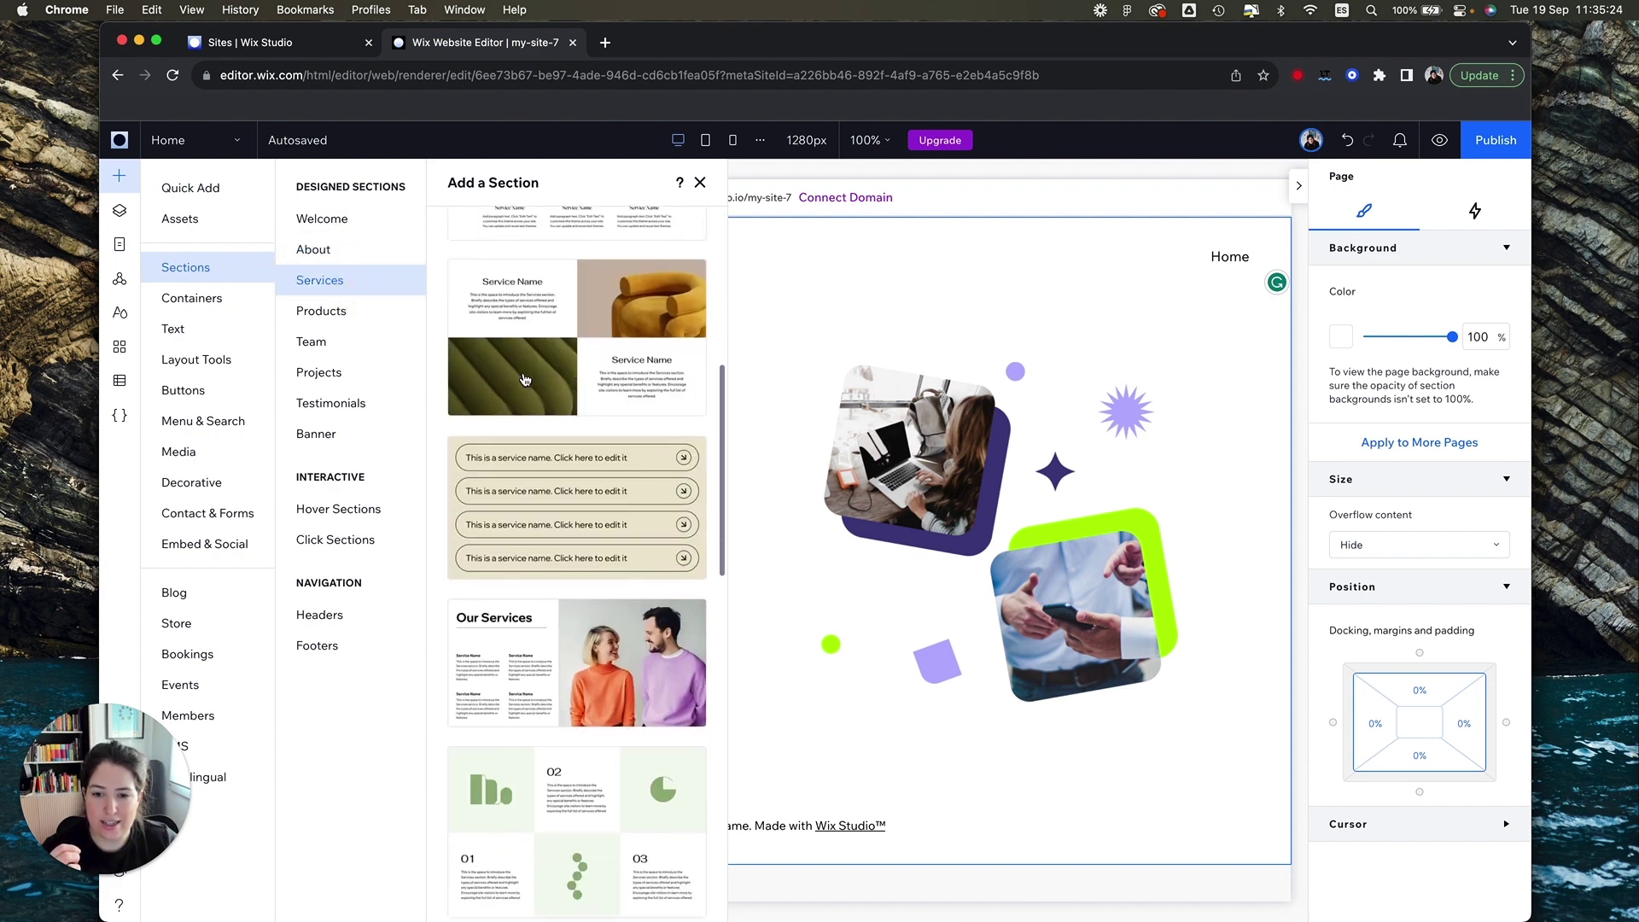
left_click(387, 321)
scroll(529, 329, "down", 2)
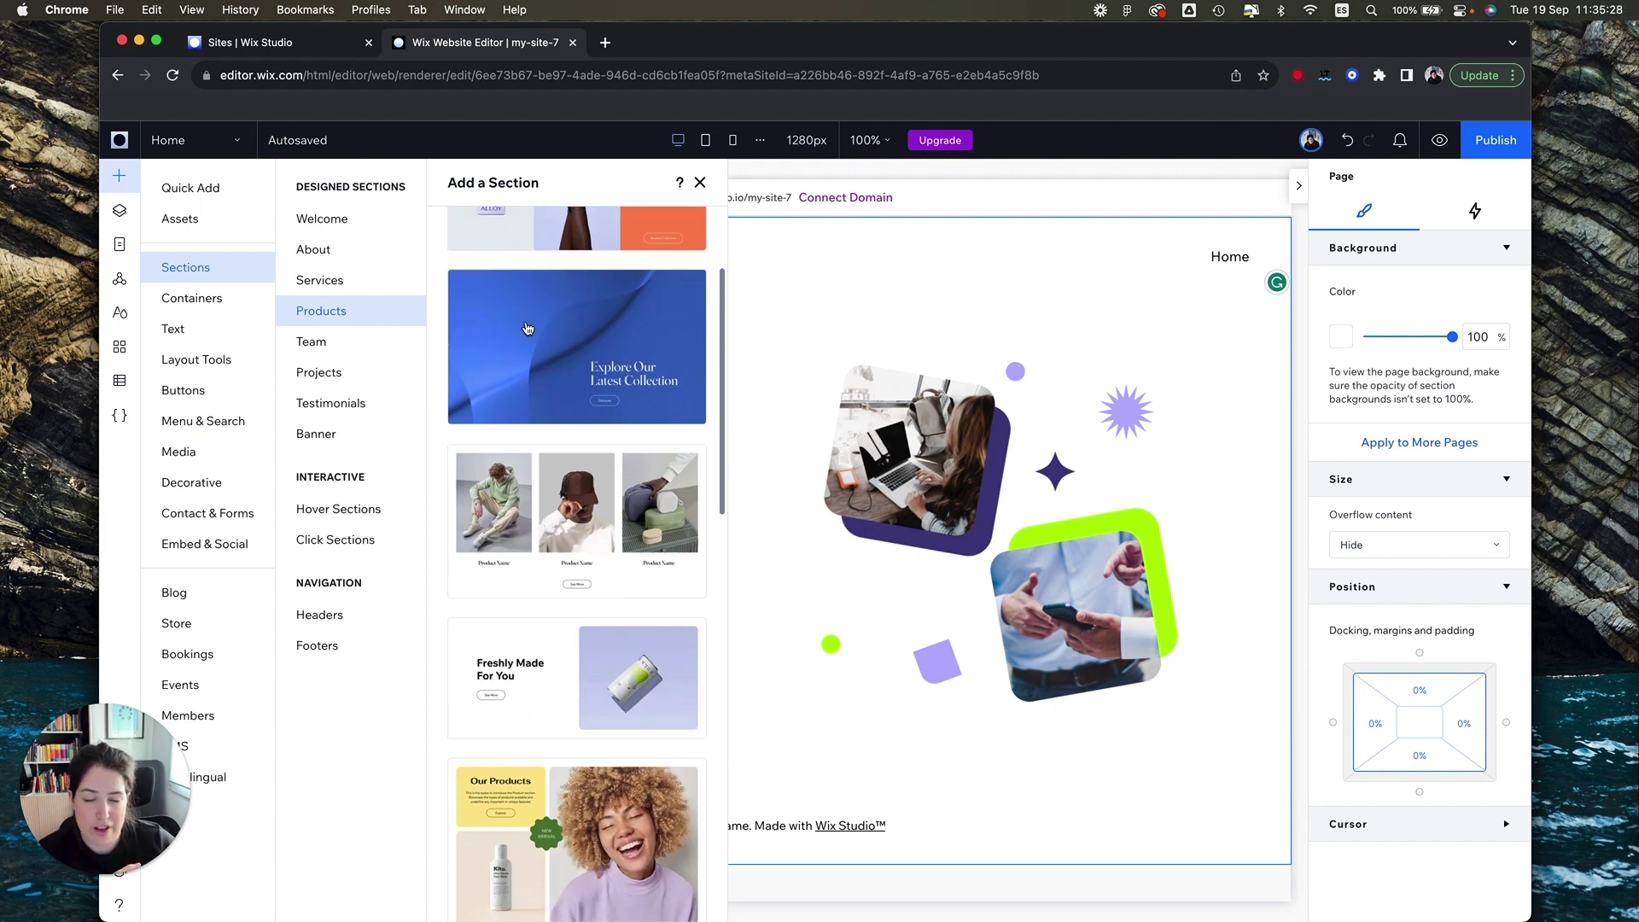
scroll(527, 329, "down", 2)
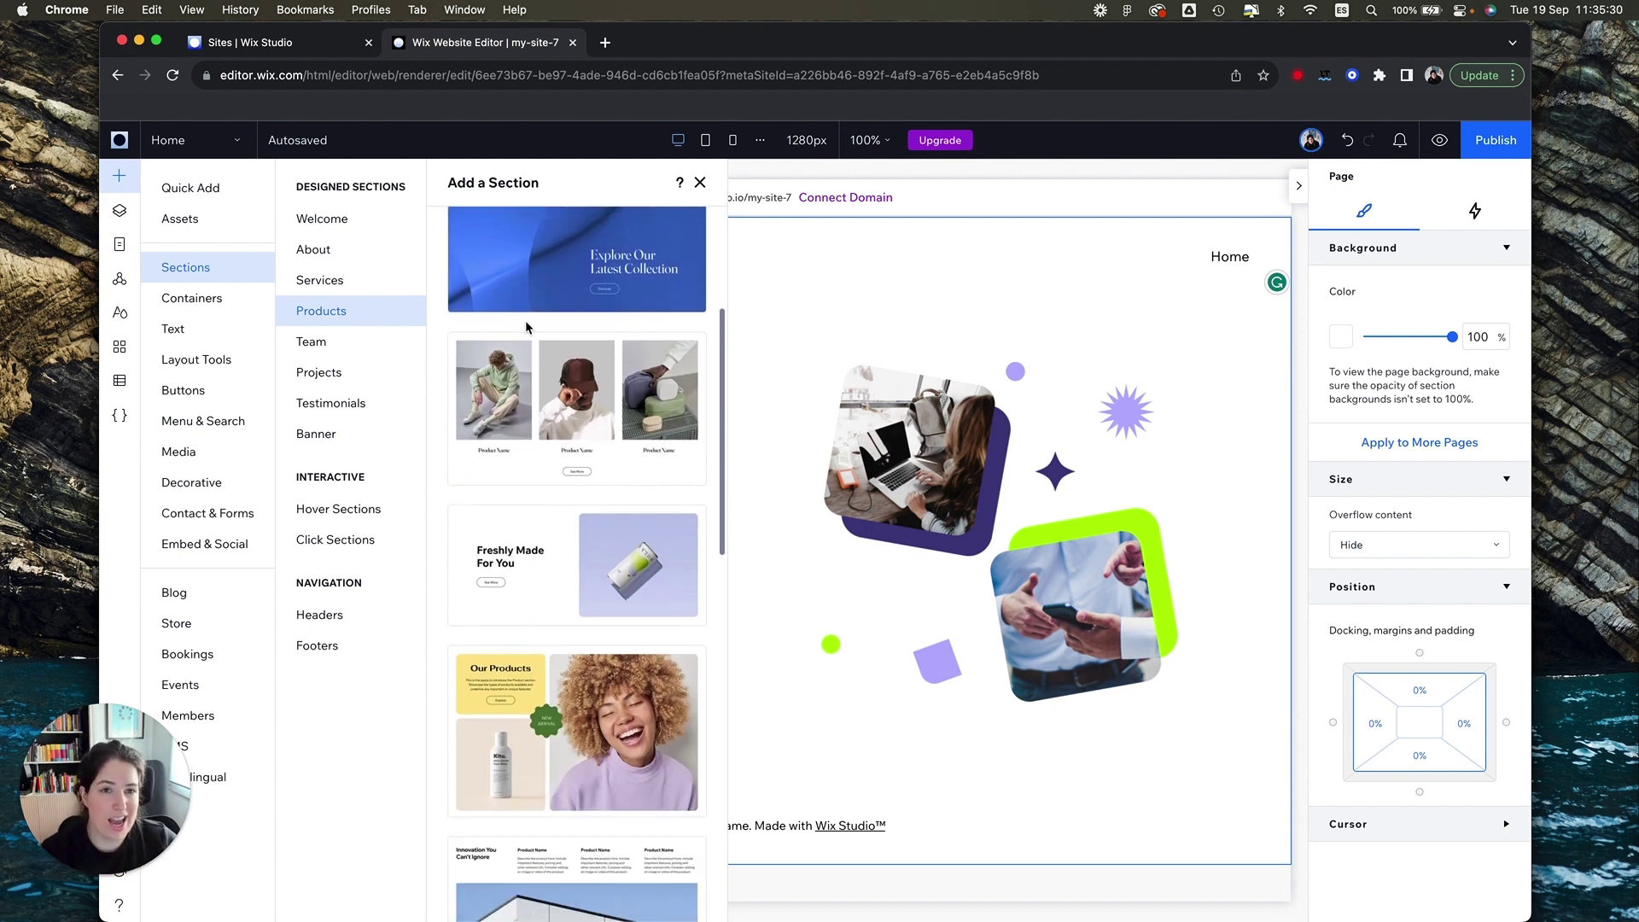
scroll(525, 327, "down", 8)
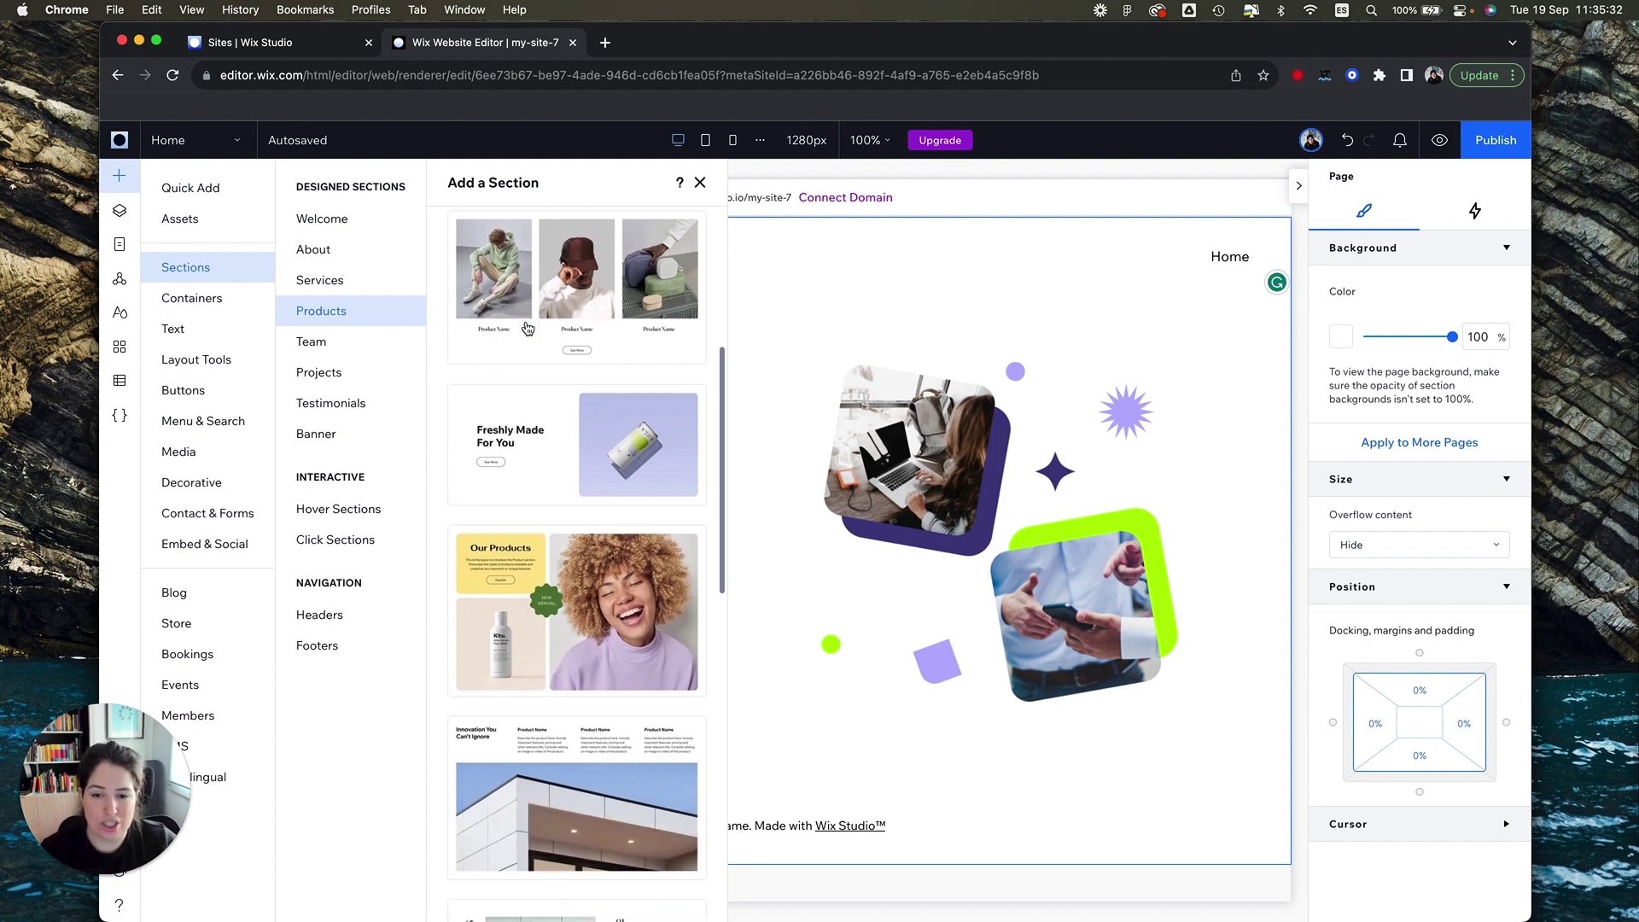
left_click(355, 279)
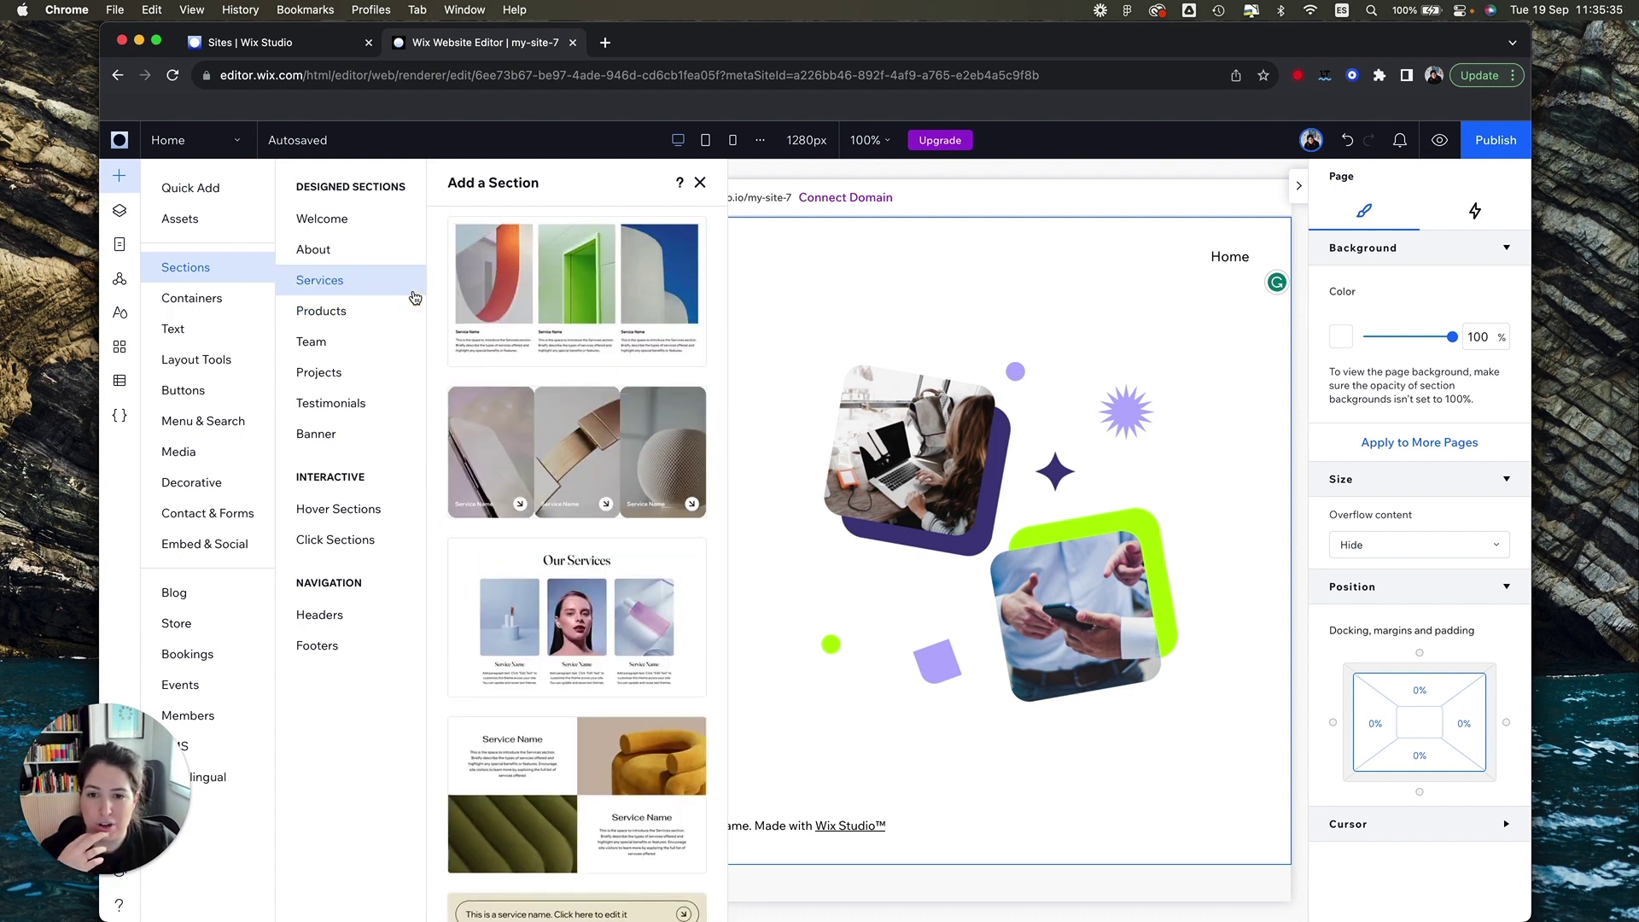
left_click(329, 249)
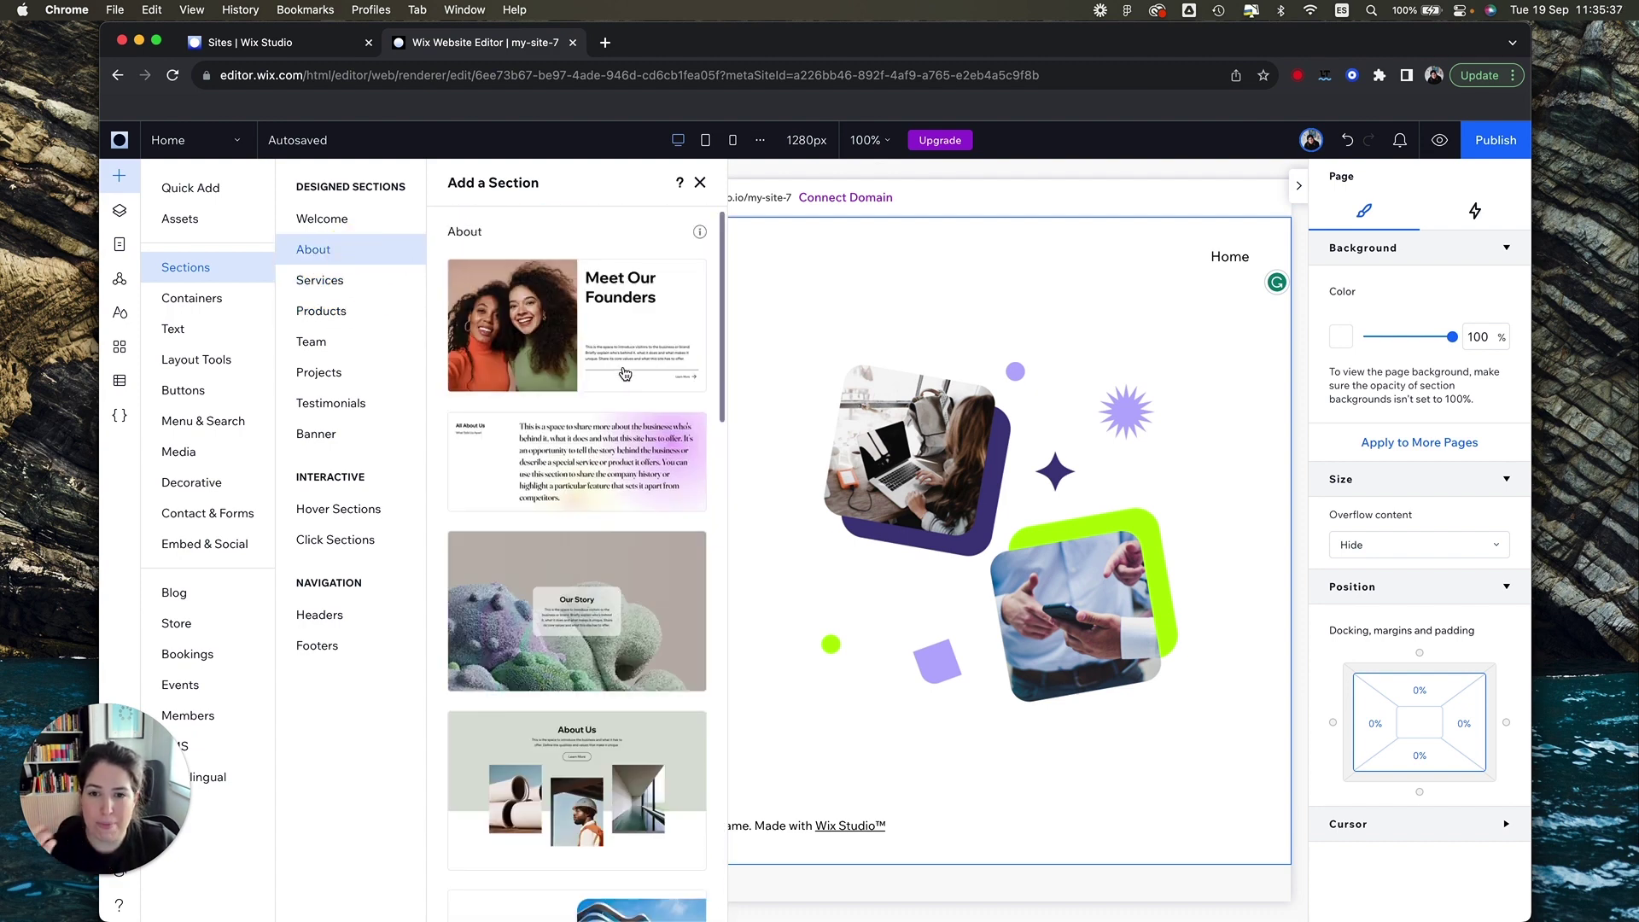
scroll(626, 374, "down", 7)
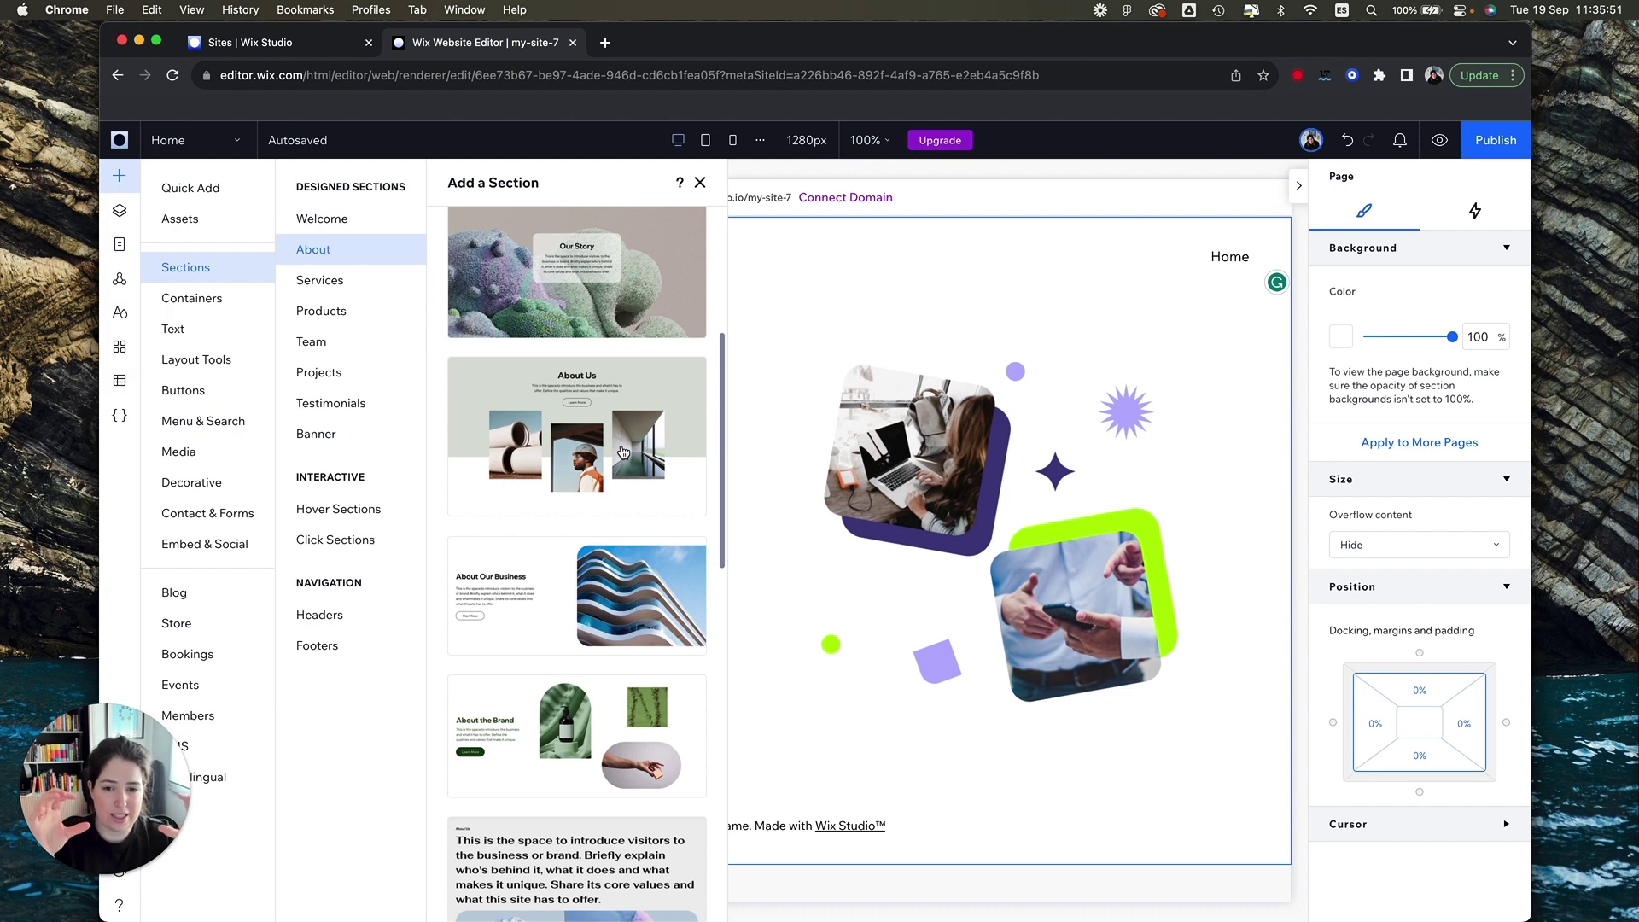
scroll(555, 401, "down", 1)
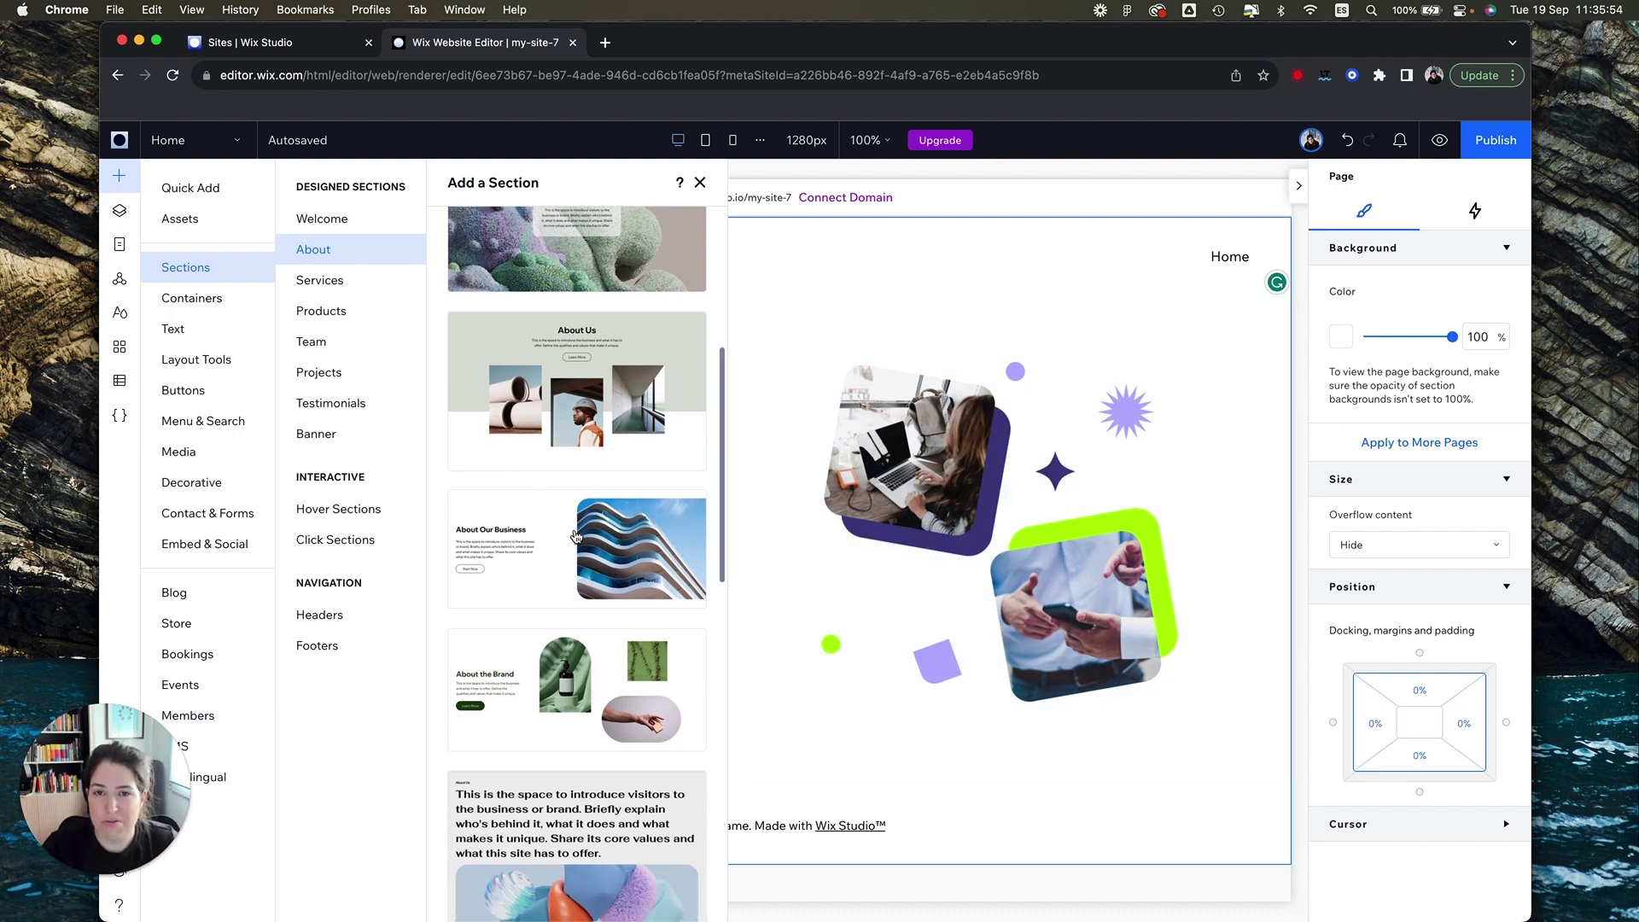
left_click_drag(523, 354, 914, 788)
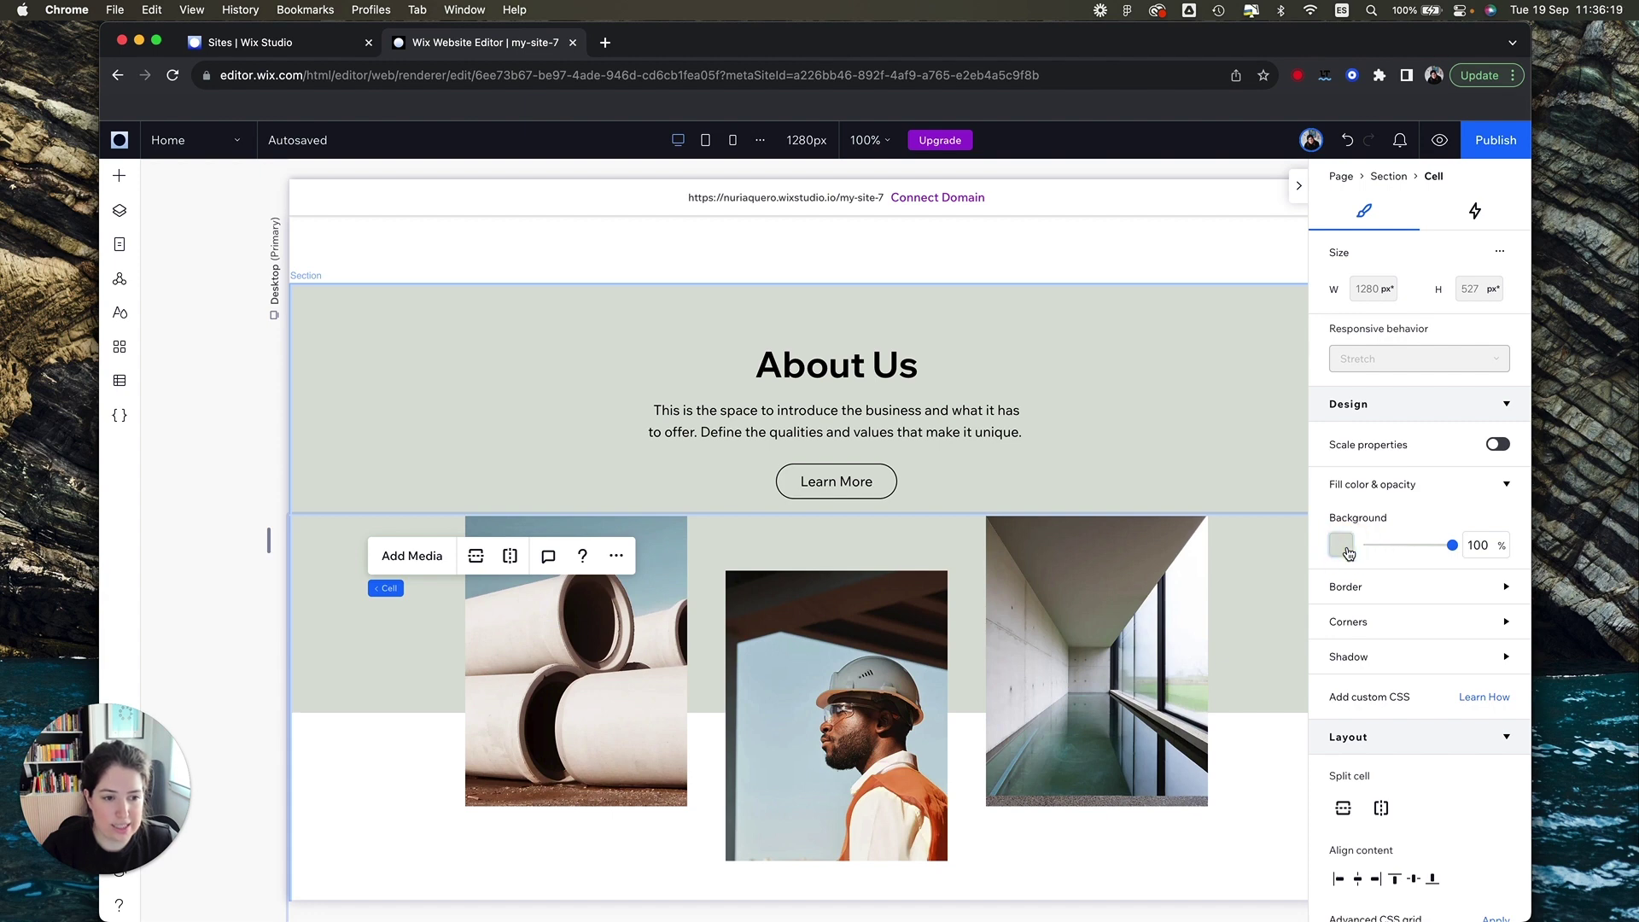
Step: Set both the image cell and the About Us cell backgrounds to white
left_click(1343, 546)
left_click(1364, 655)
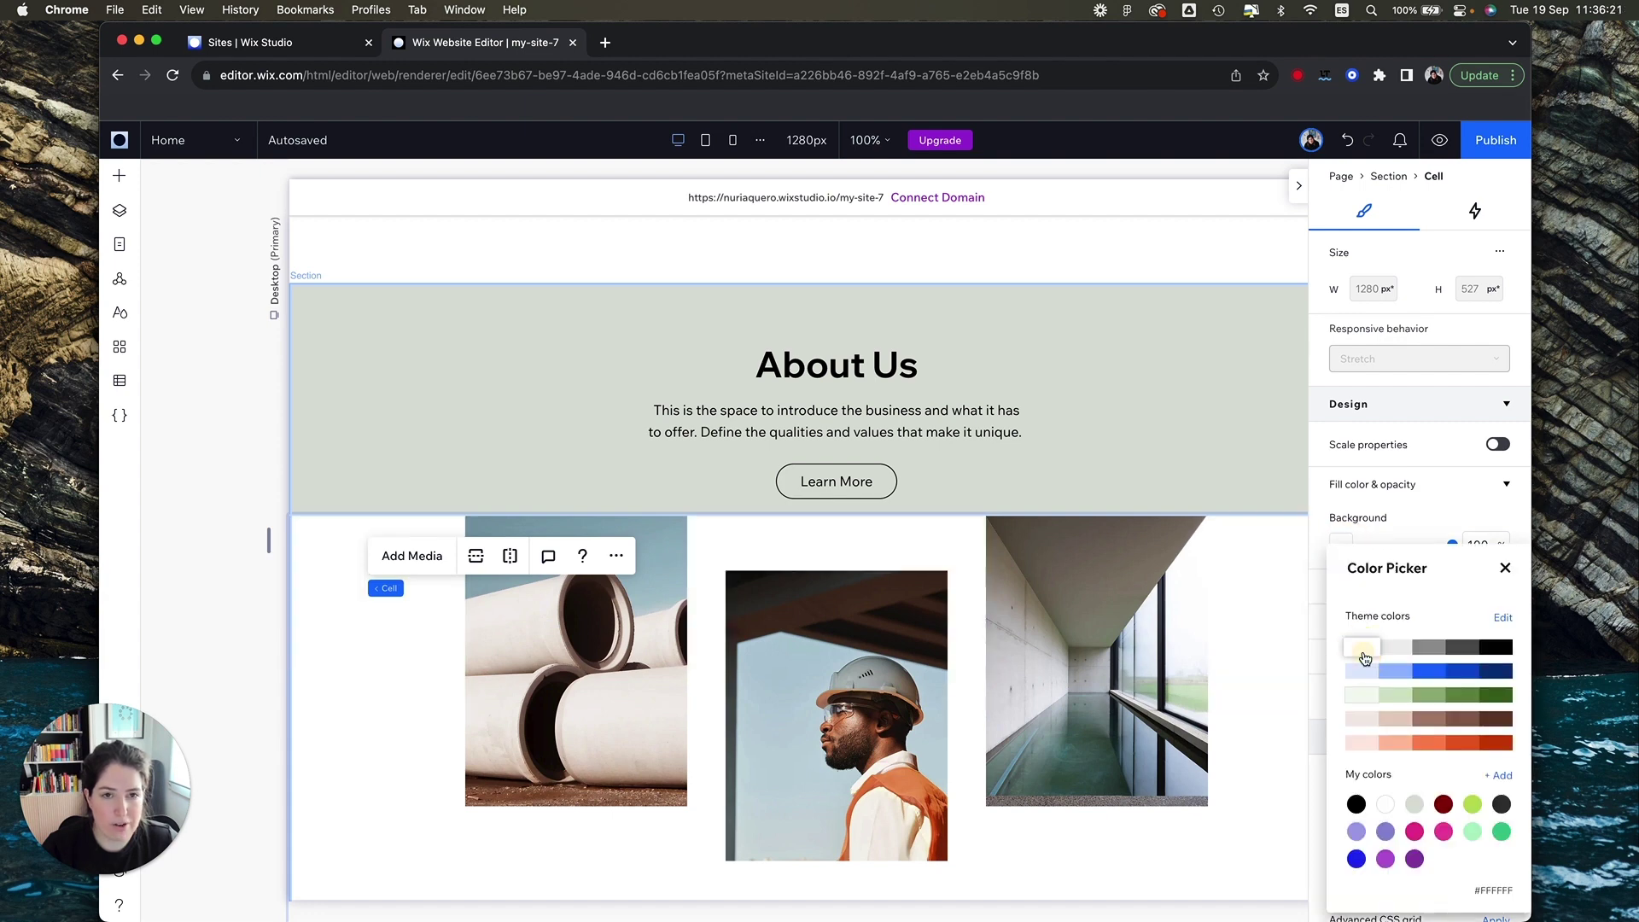
left_click(1135, 399)
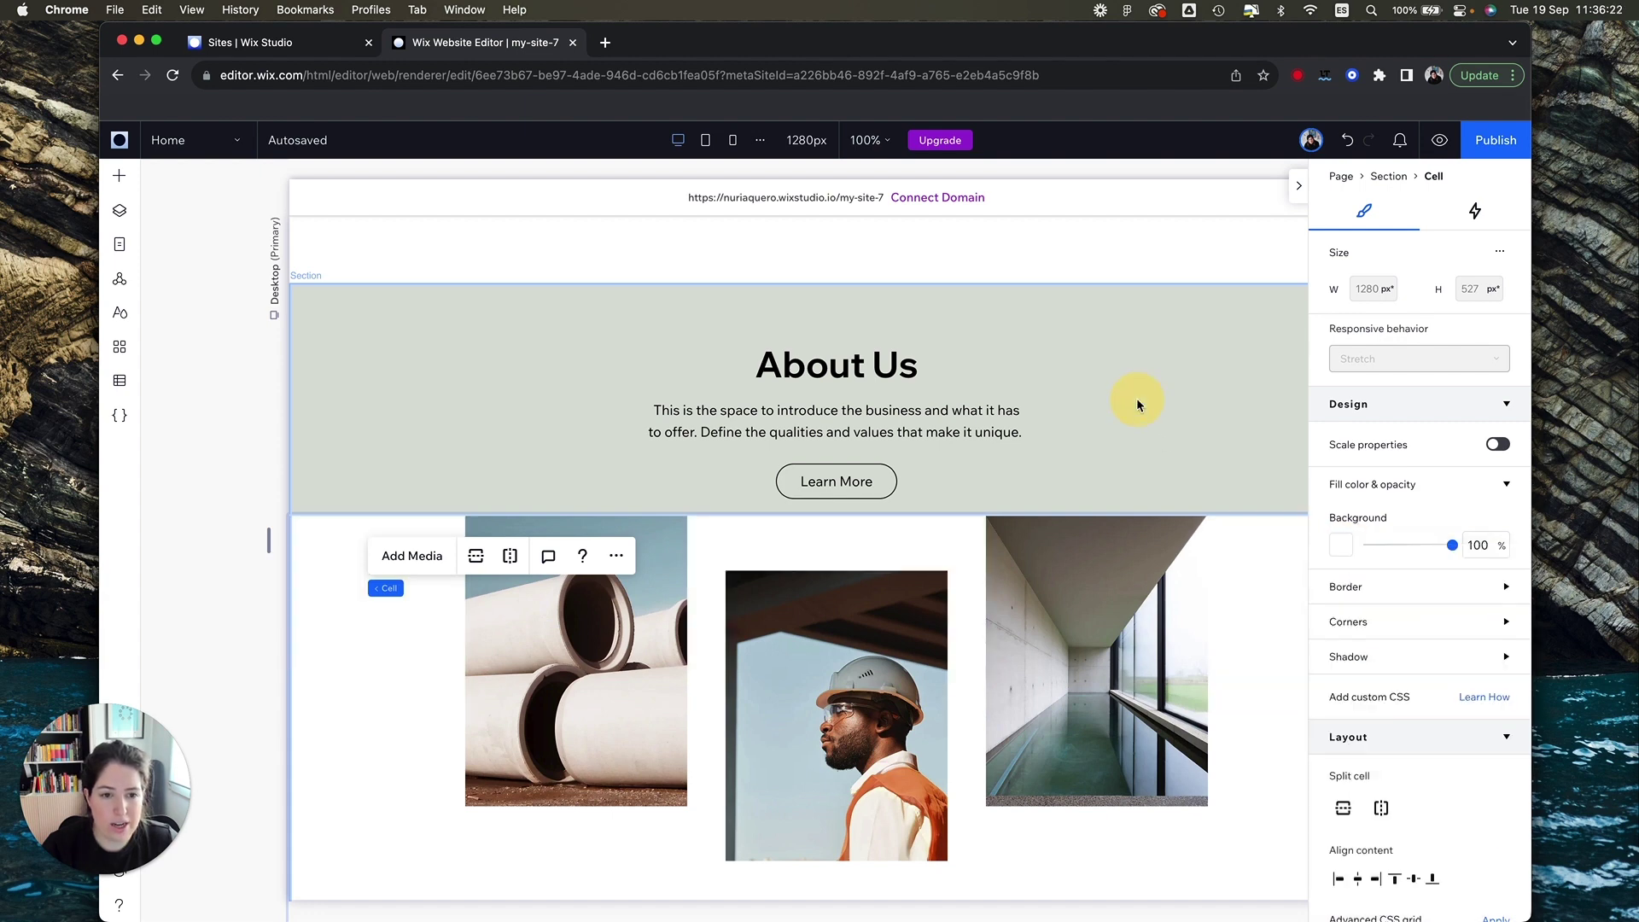
left_click(1231, 431)
left_click(1342, 545)
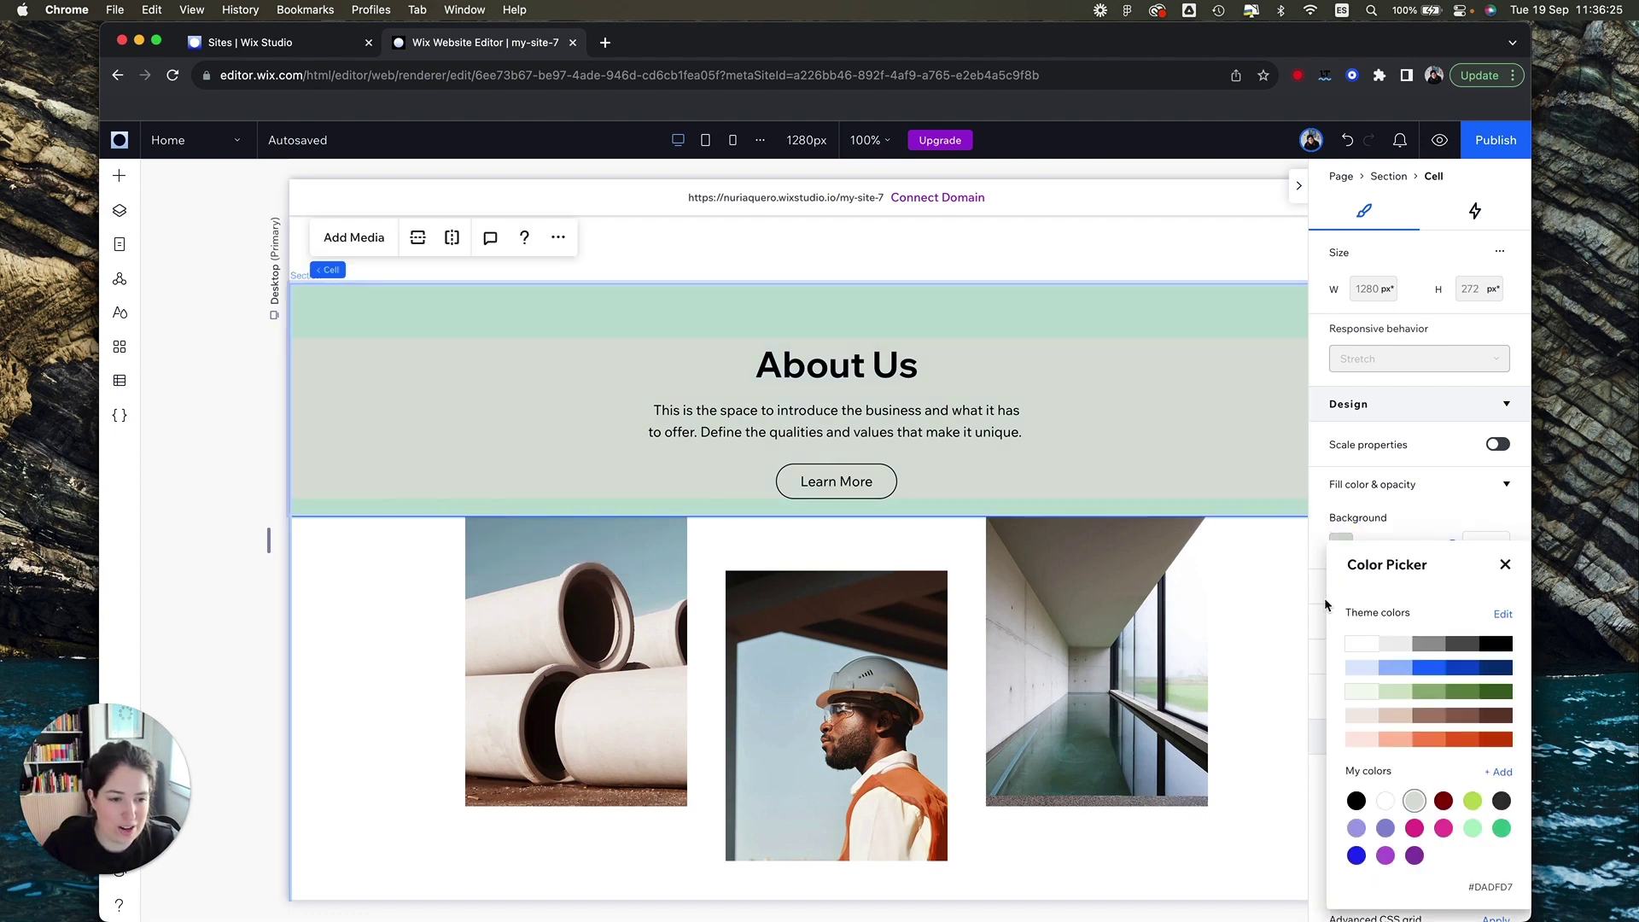
left_click(1356, 645)
left_click(1279, 627)
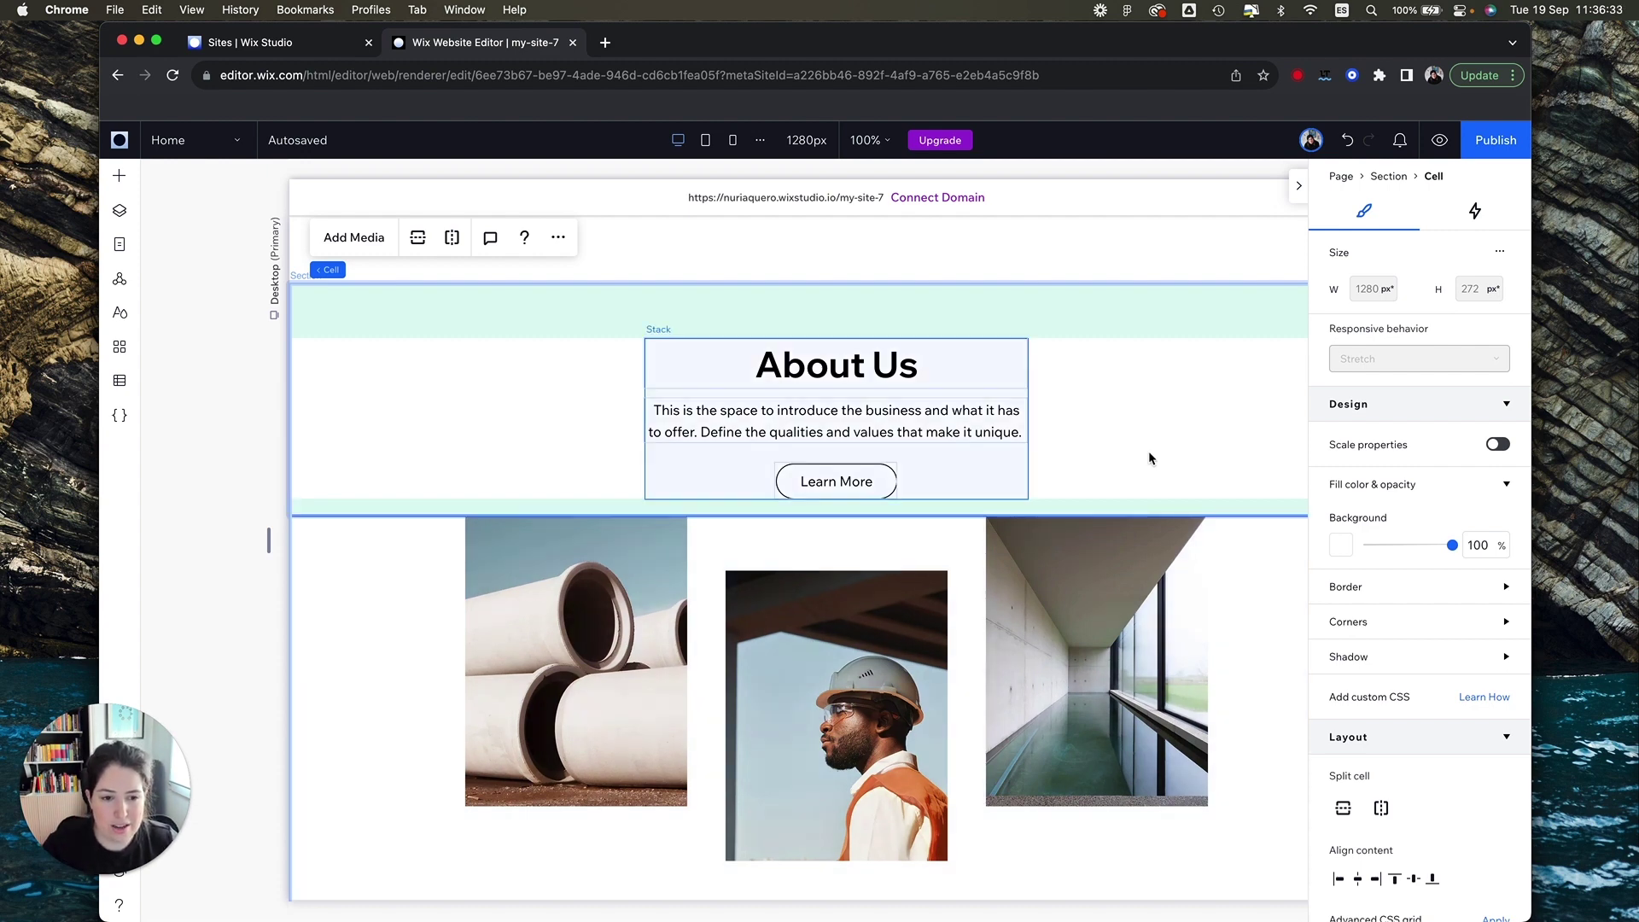
Step: Select the hallway and pipes photos in the About Us section
left_click(1102, 649)
left_click(623, 633)
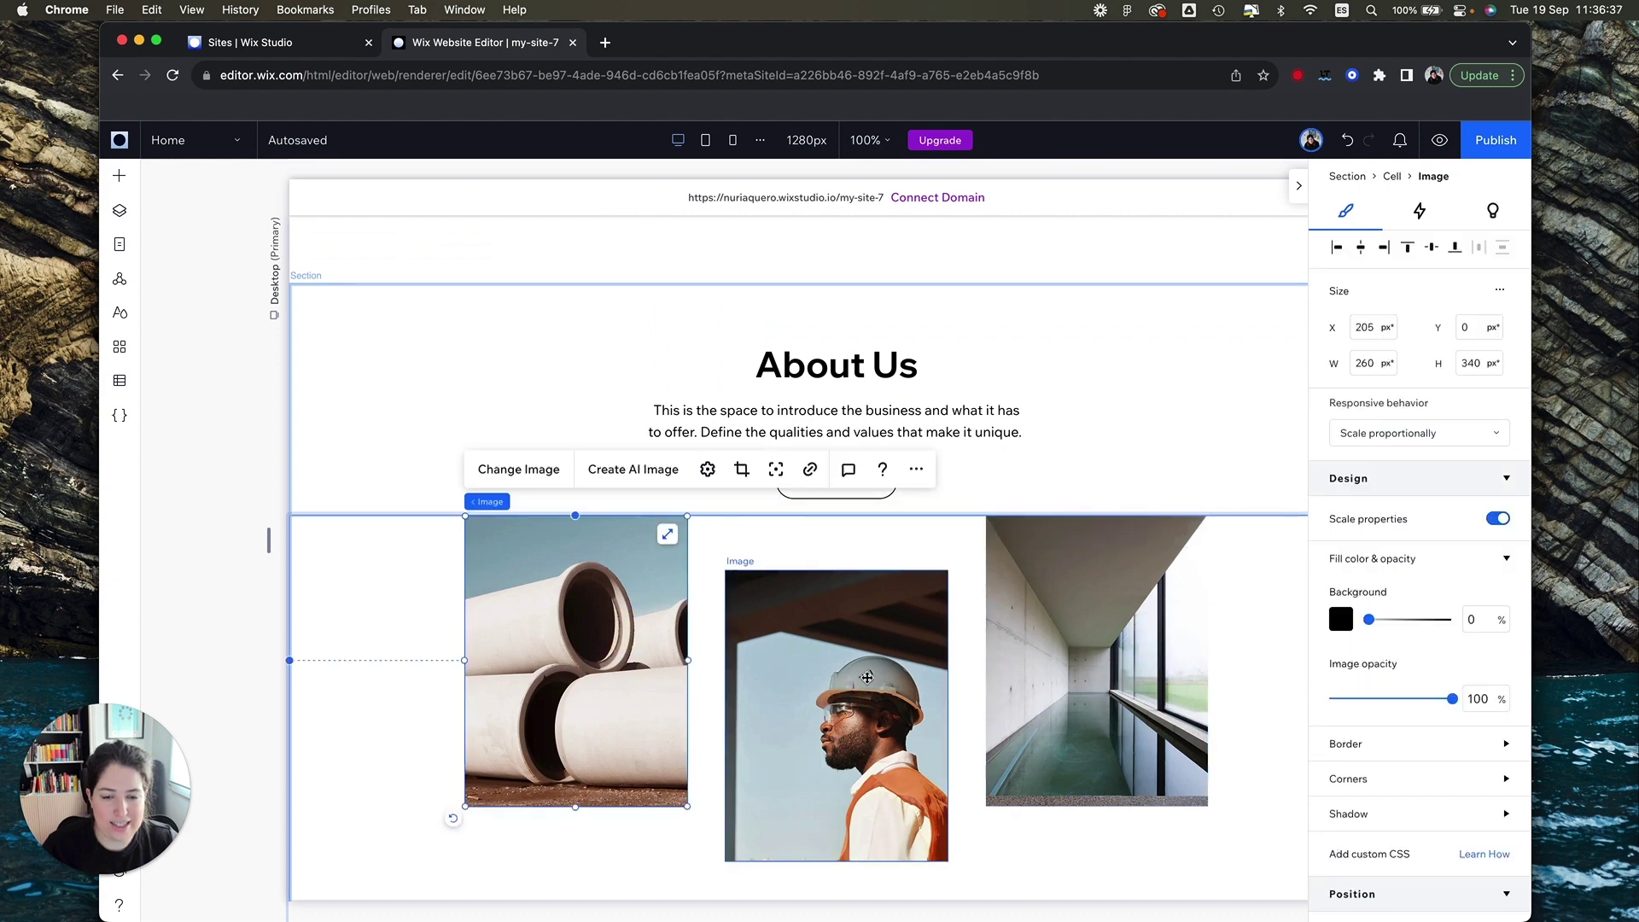
scroll(854, 658, "down", 2)
scroll(867, 654, "up", 4)
Step: Inspect the Our Work section's Feature and Header frames in Figma
key("super+Tab")
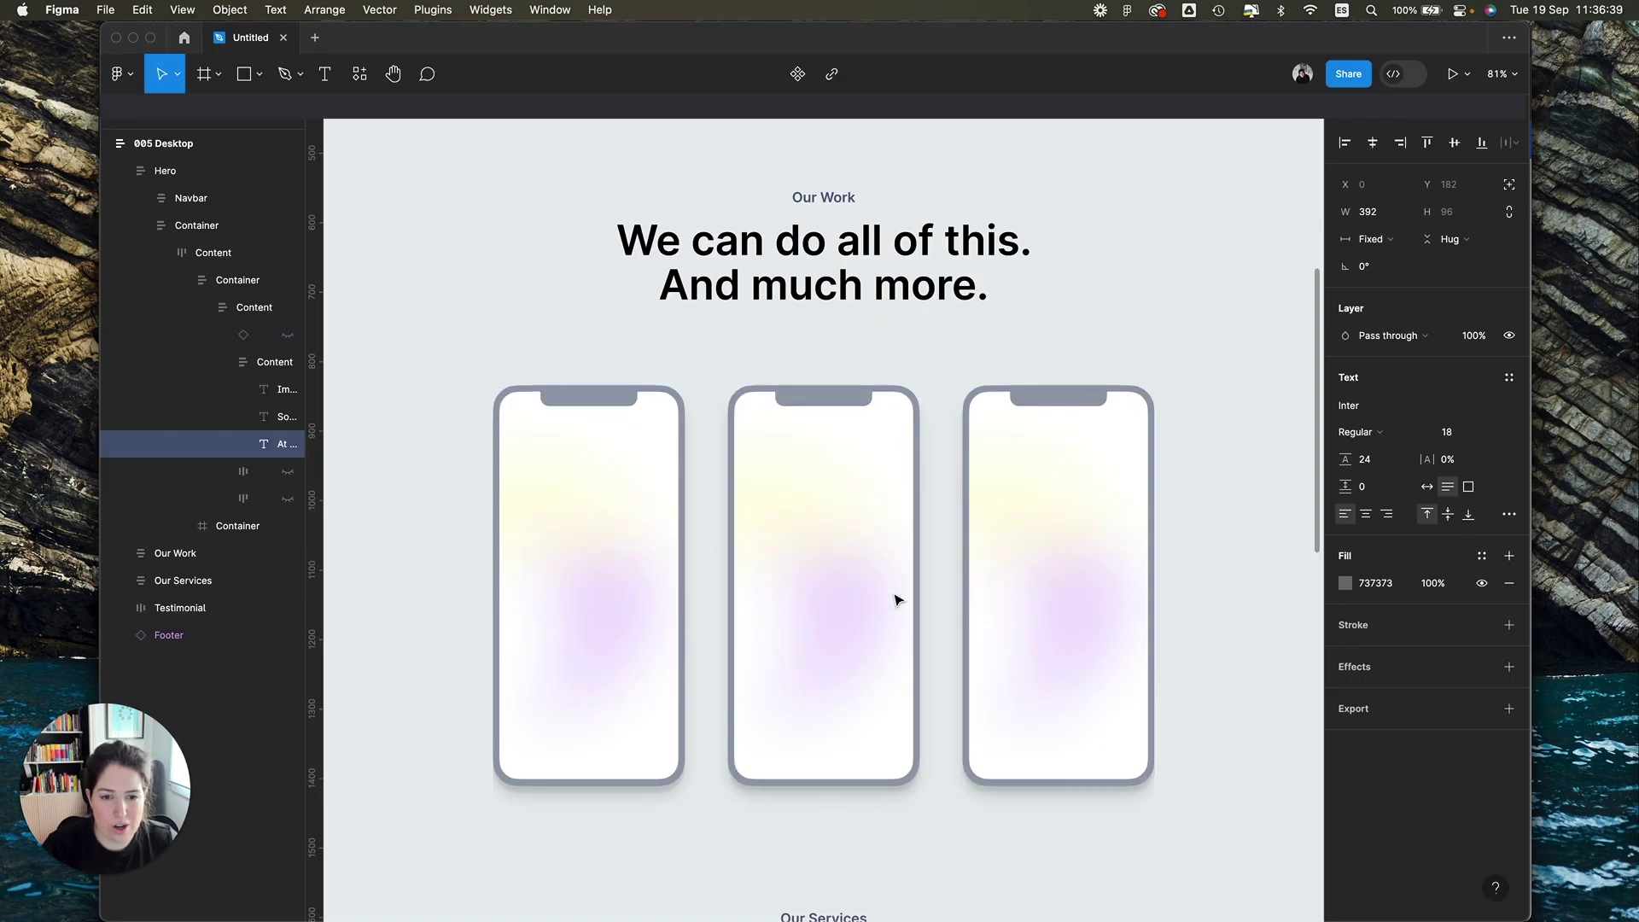
left_click(604, 513)
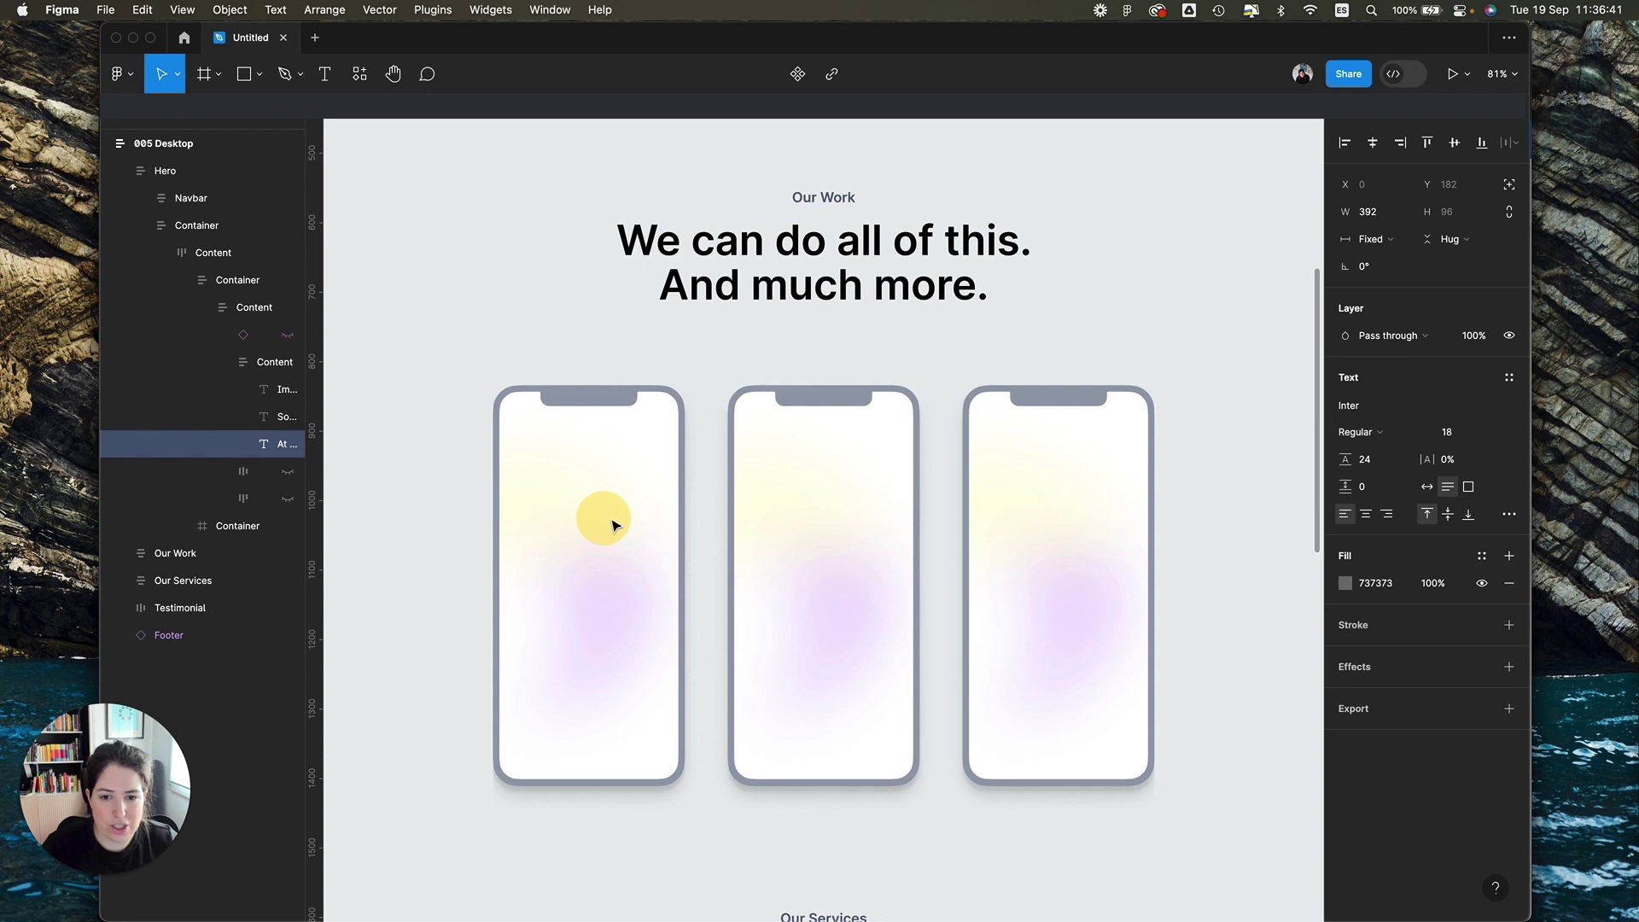
double_click(614, 436)
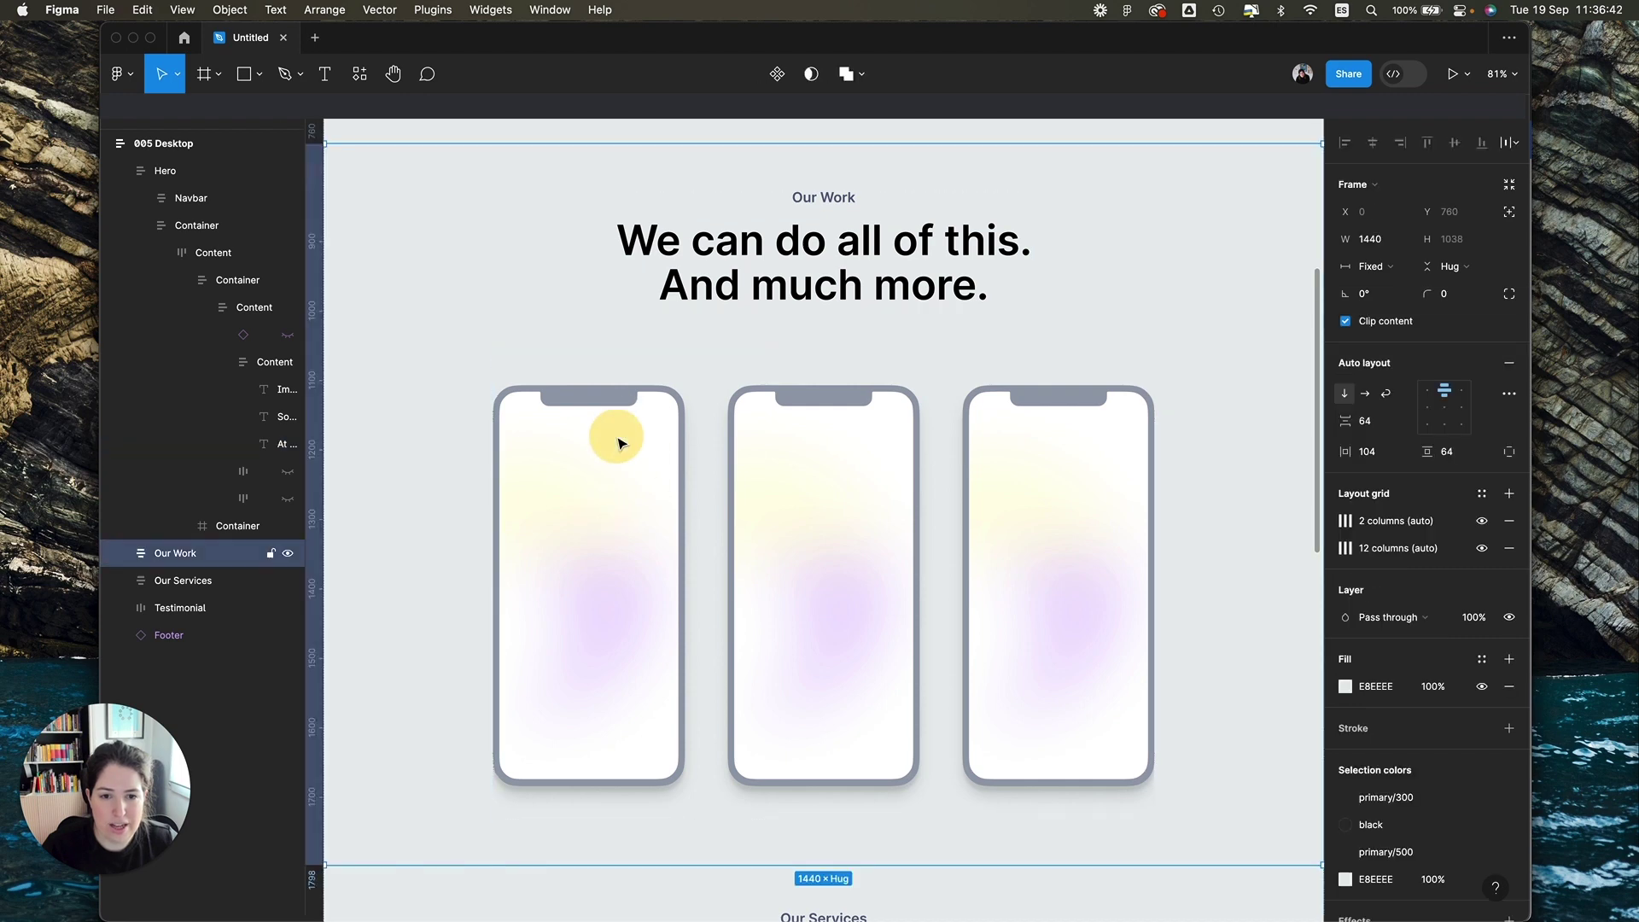
left_click(858, 283)
Step: Delete the Learn More button from the About Us text stack
key("super+Tab")
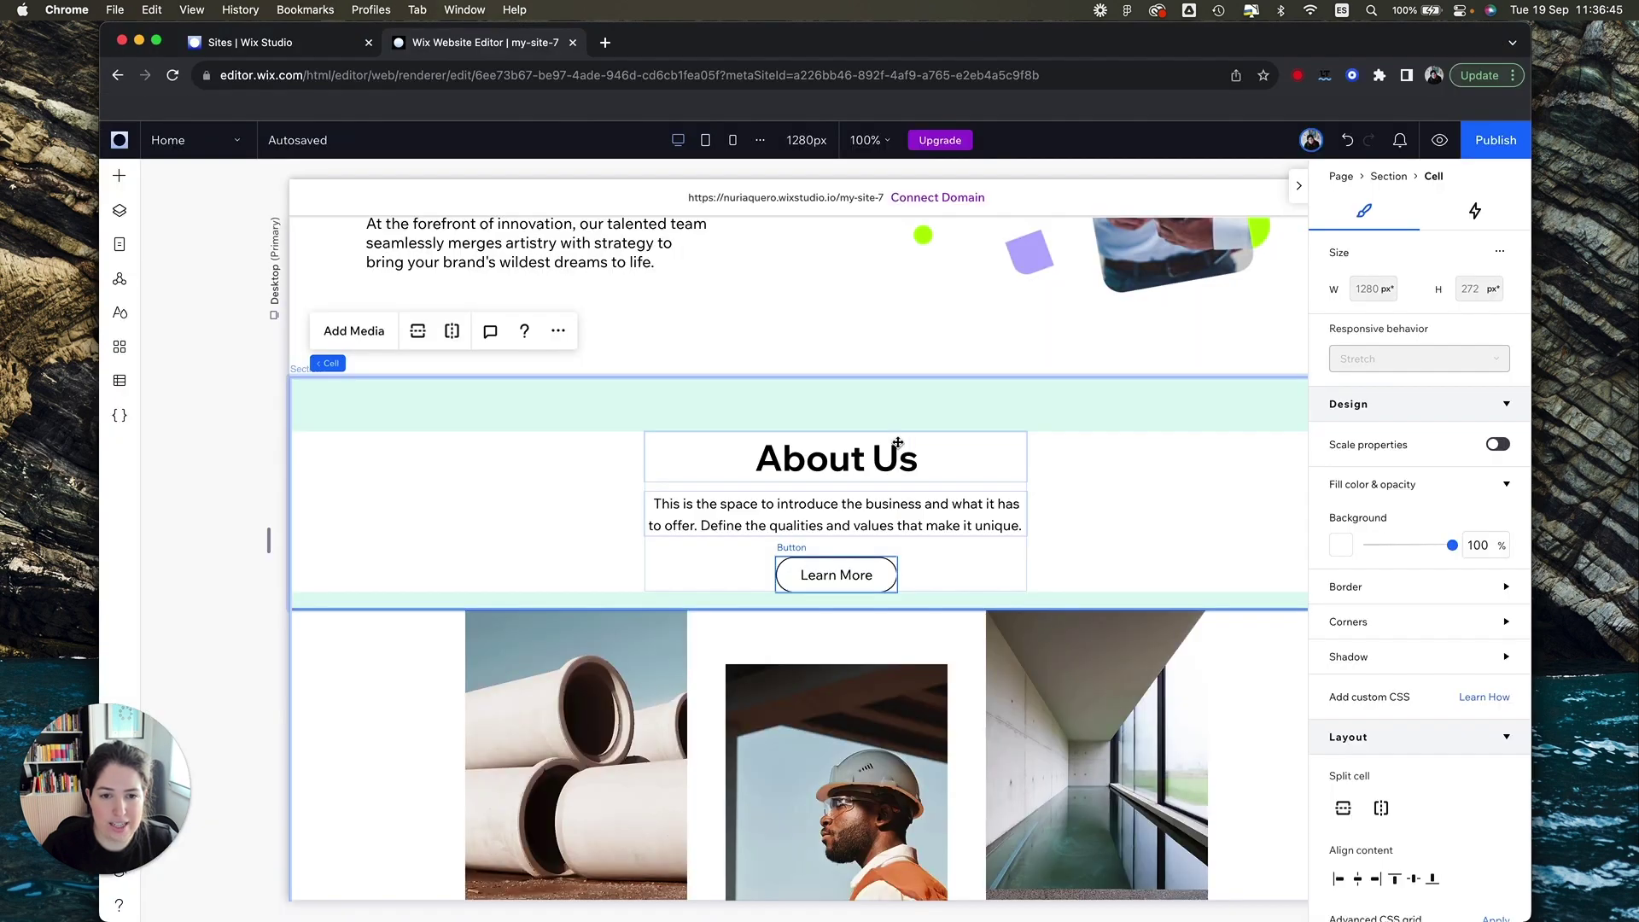
left_click(877, 574)
left_click(877, 575)
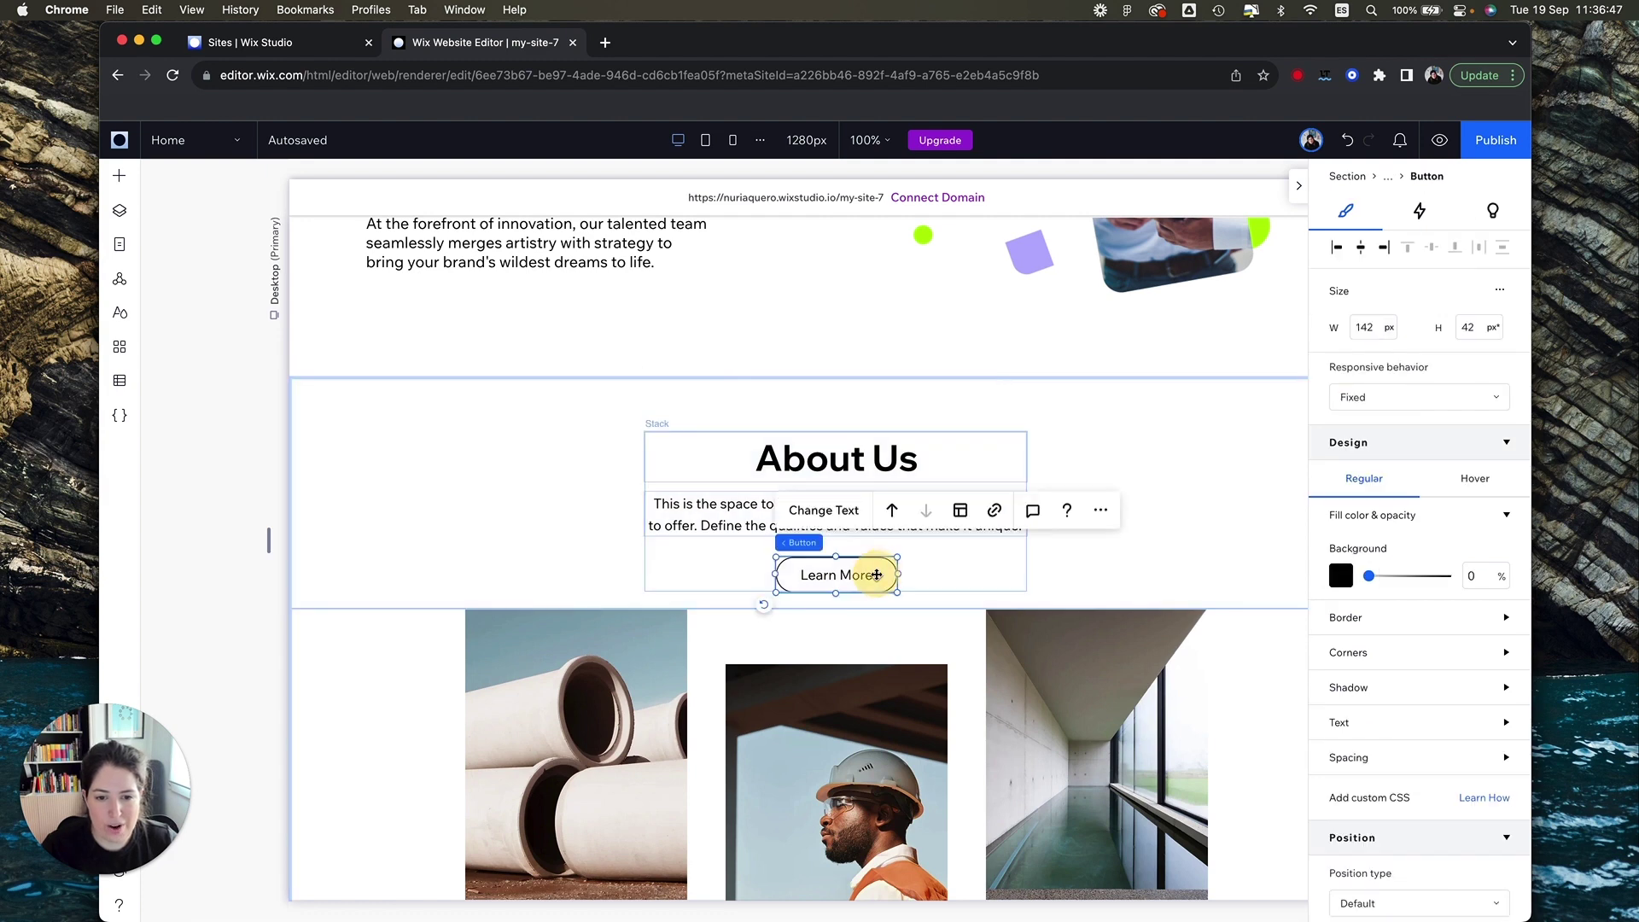
left_click(927, 547)
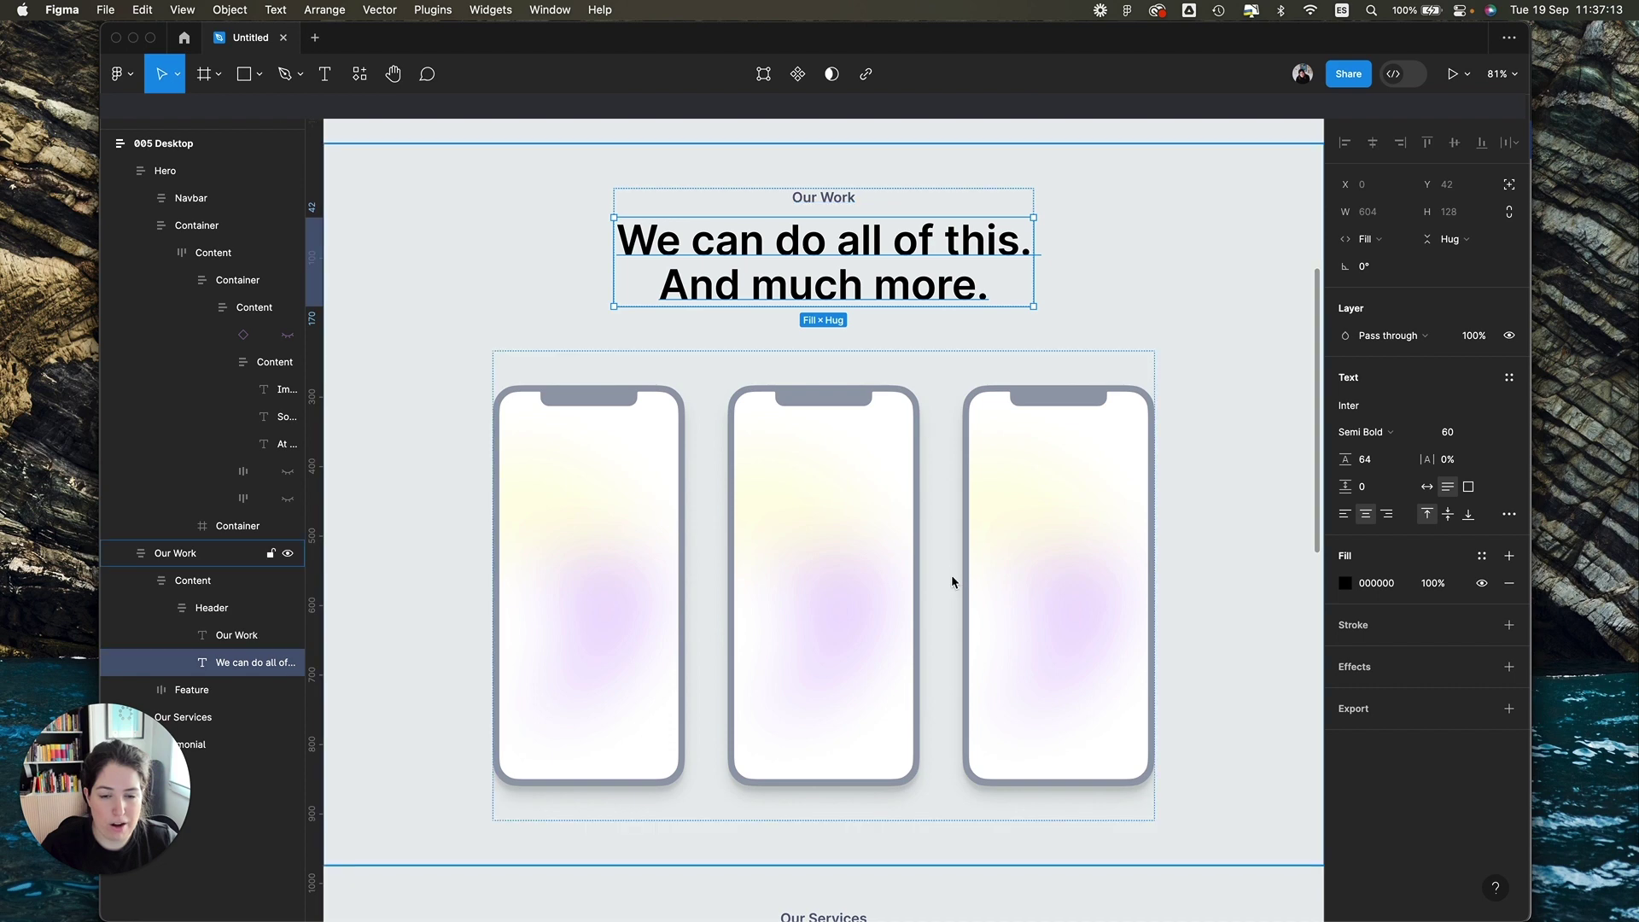
key("super+Tab")
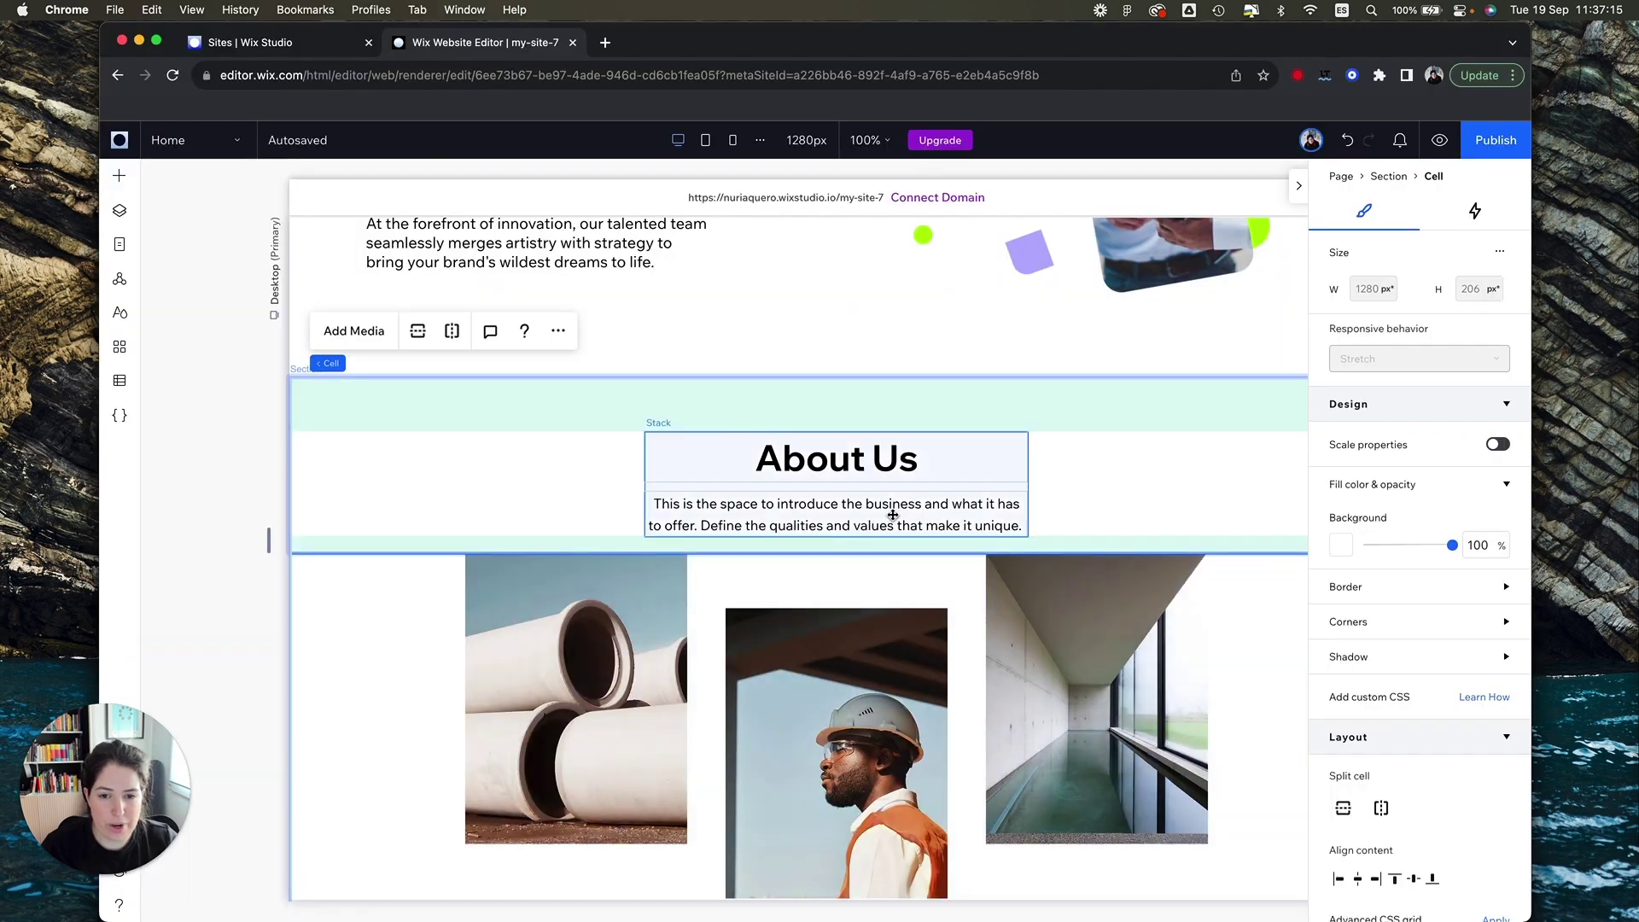
Step: In Layers, move the About Us heading below the paragraph
left_click(700, 441)
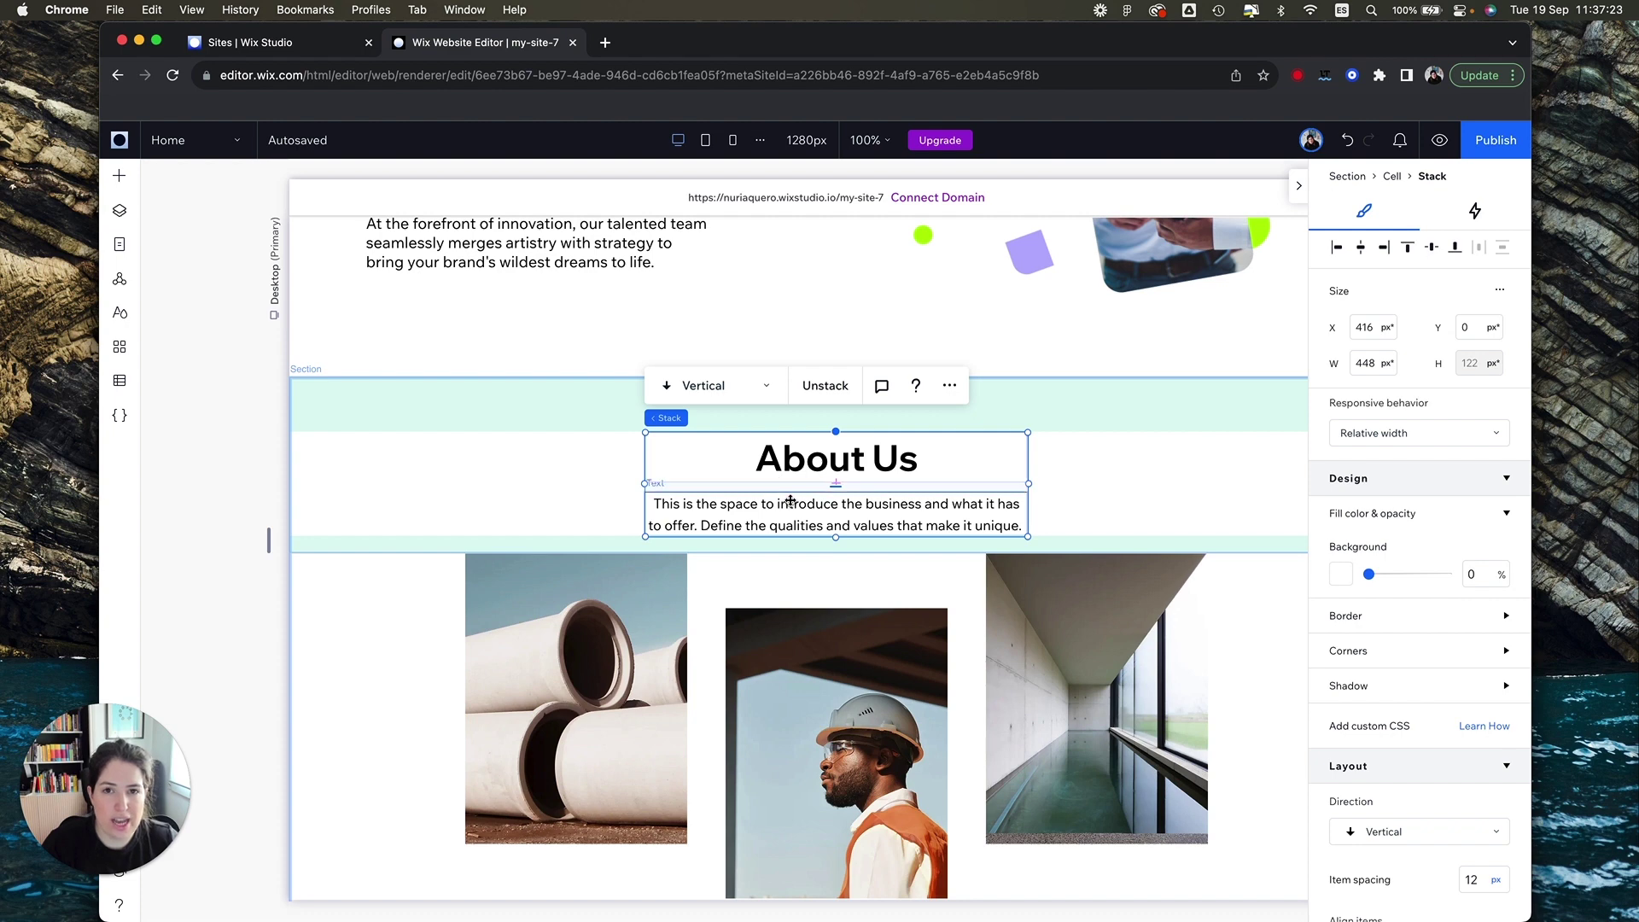
left_click(119, 210)
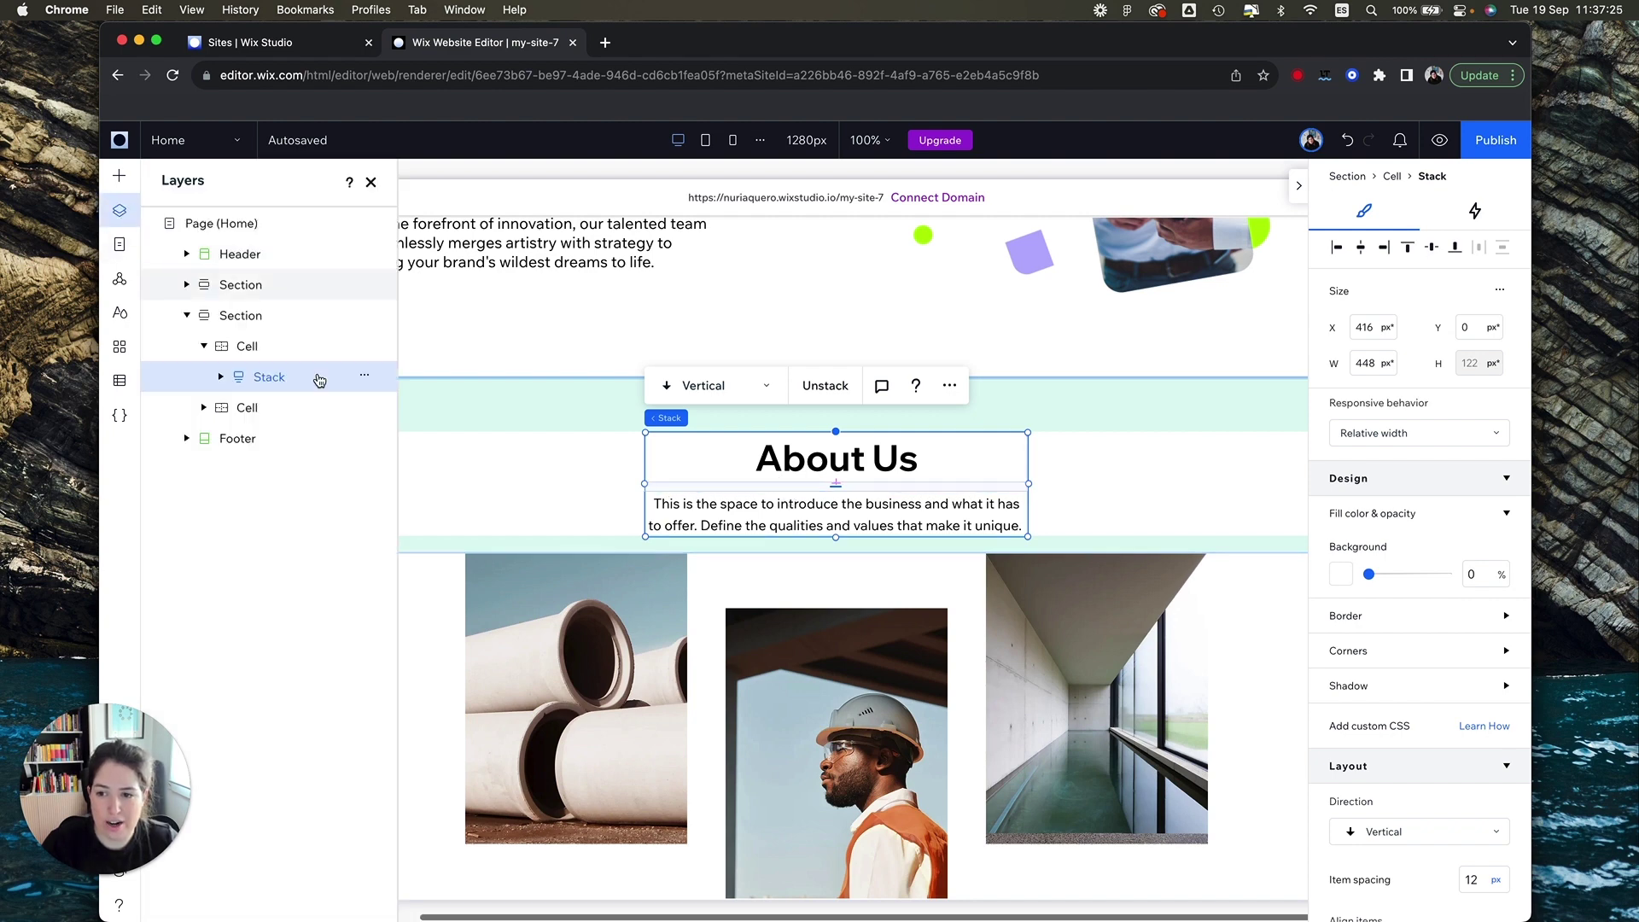
left_click(221, 377)
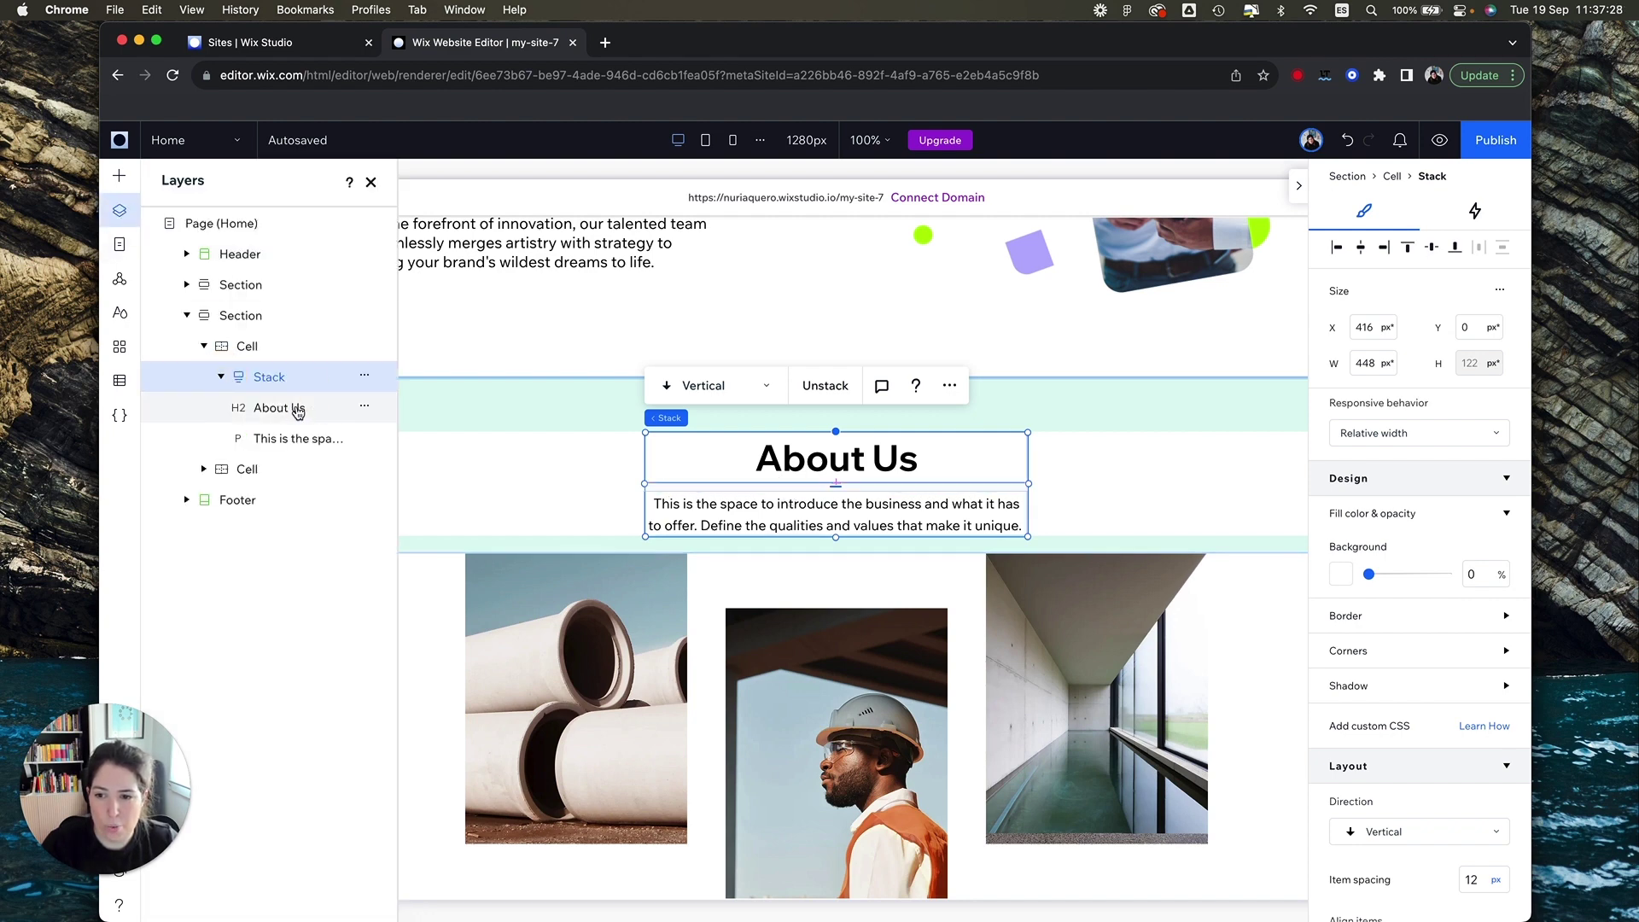
left_click(297, 411)
left_click_drag(298, 412, 303, 448)
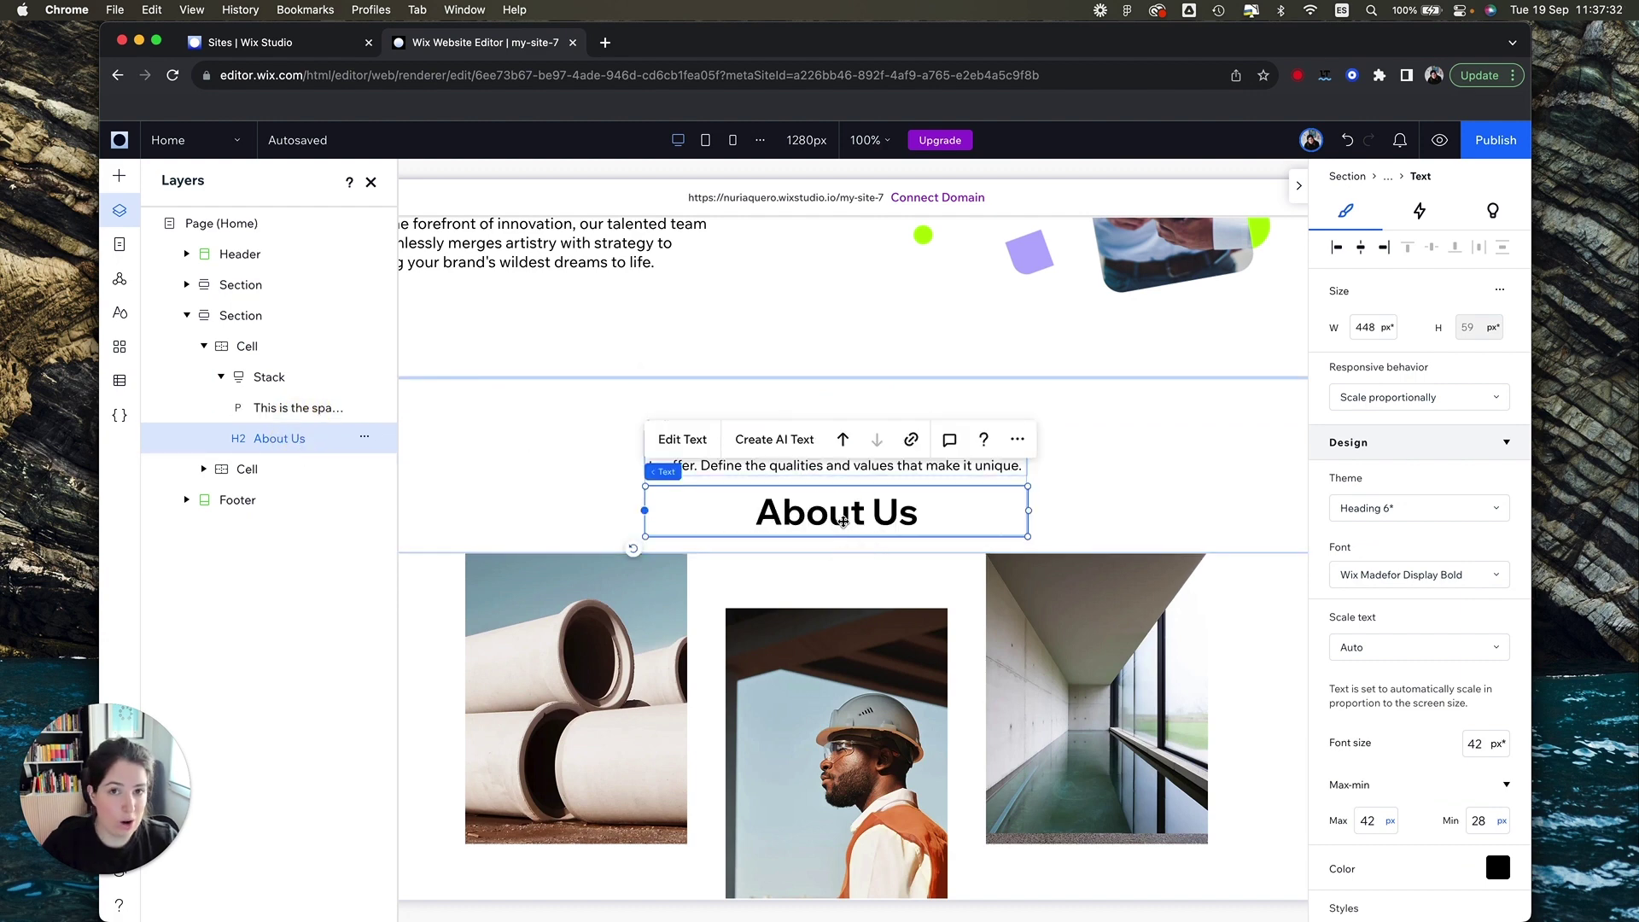
Step: Paste the Figma heading 'We can do all of this. And much more.' into the heading
key("super+Tab")
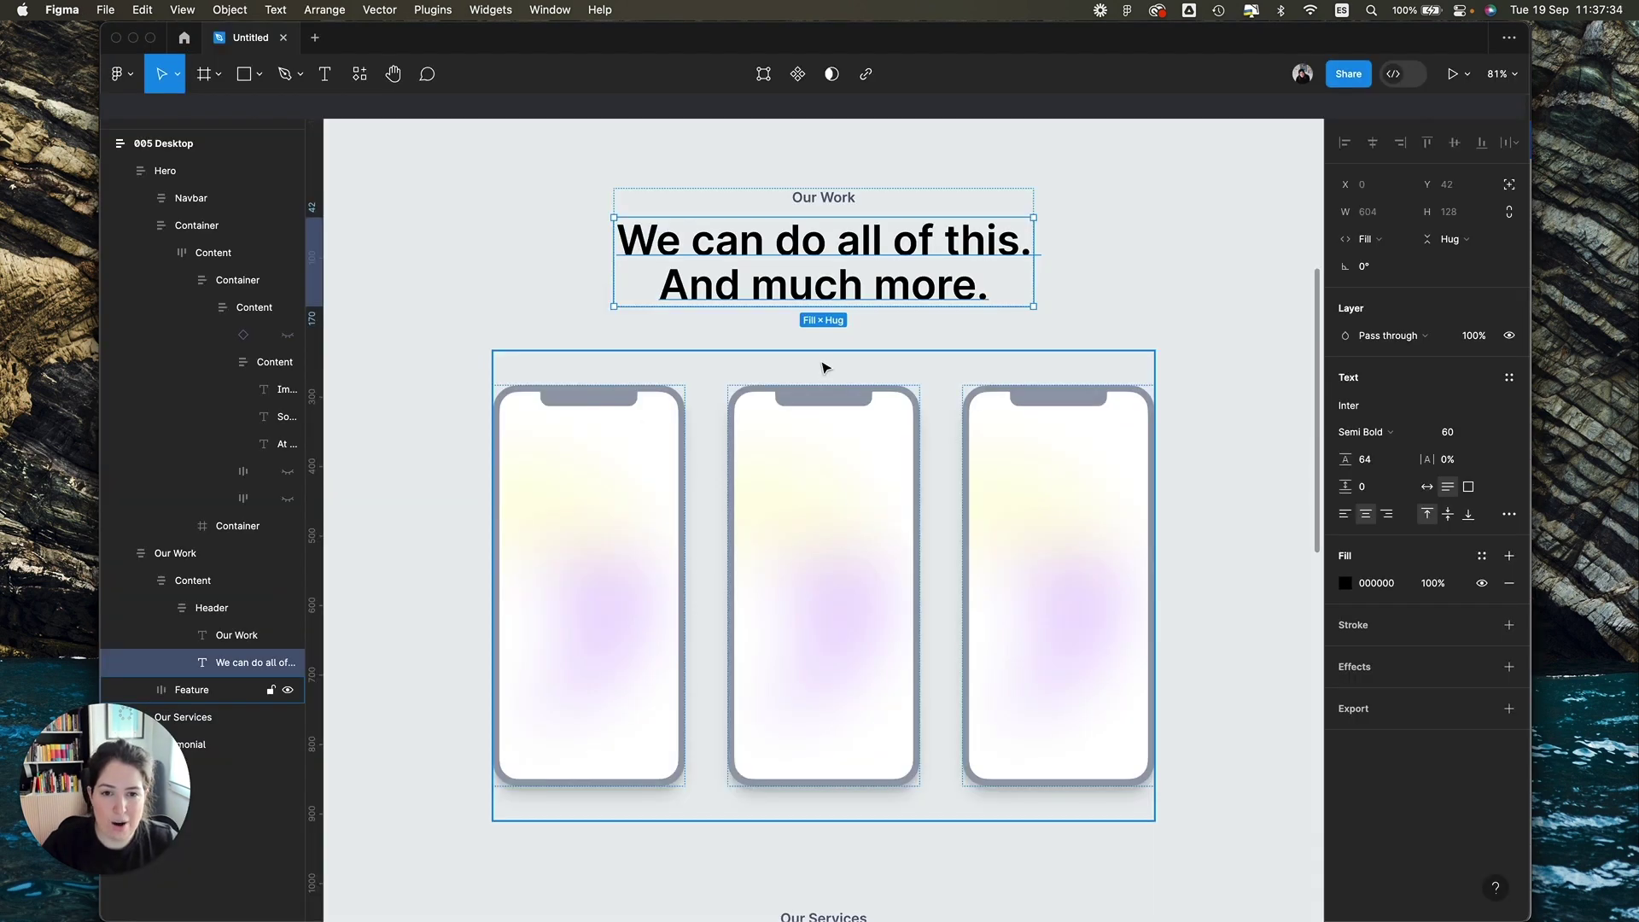
double_click(853, 265)
key("super+c")
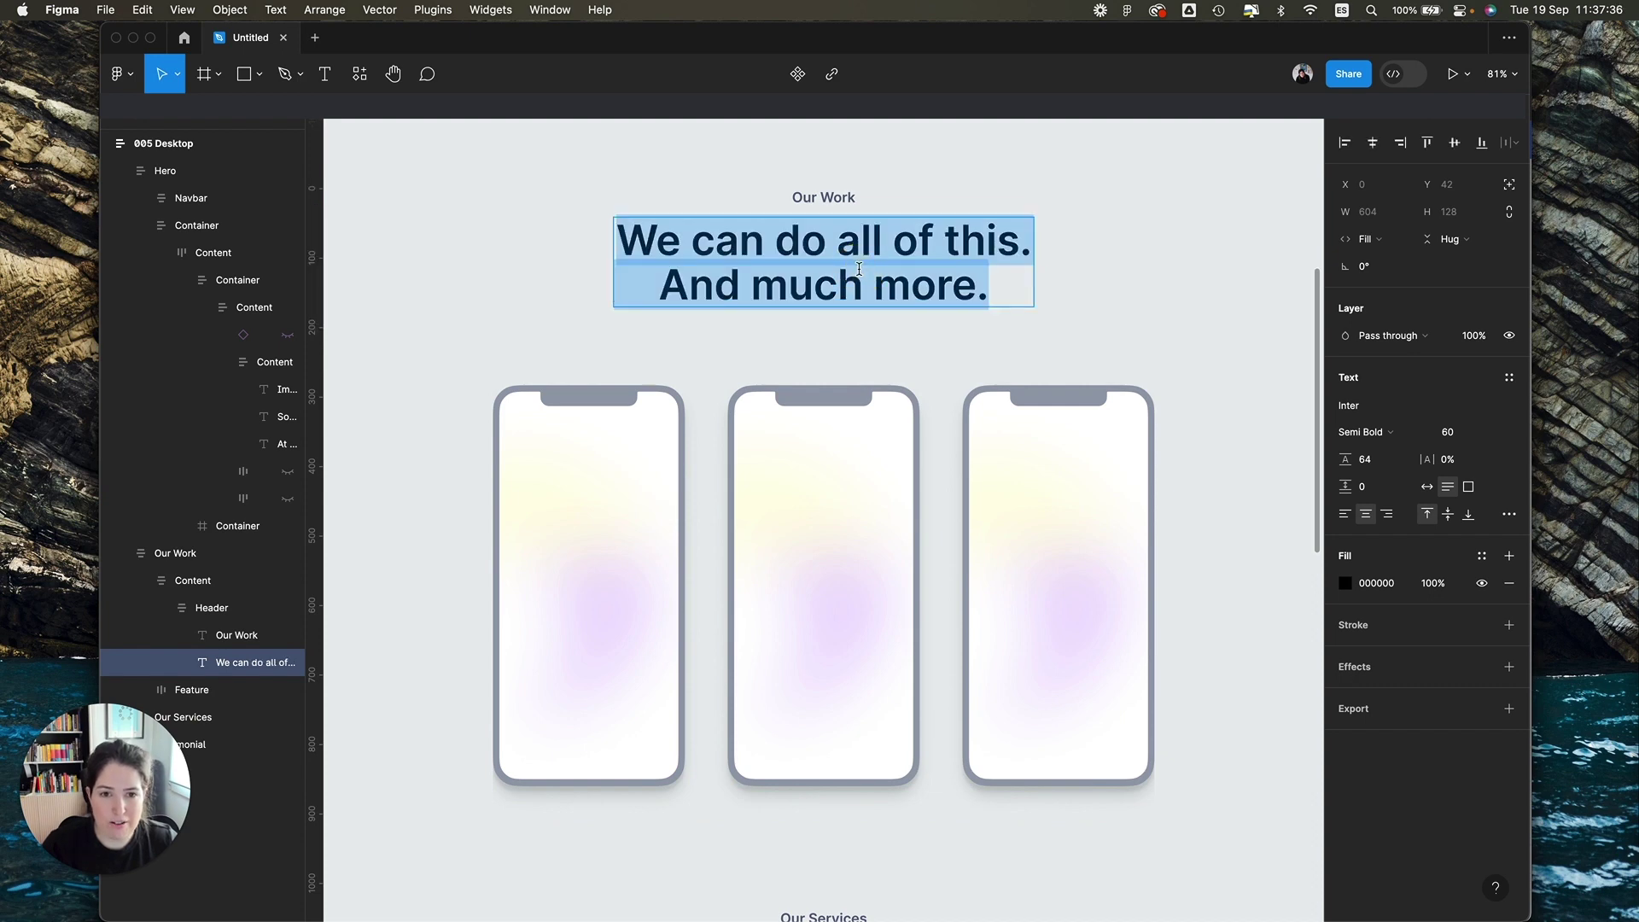
key("super+Tab")
key("super+v")
Step: Change the paragraph above the heading to read 'Our Work'
key("super+Tab")
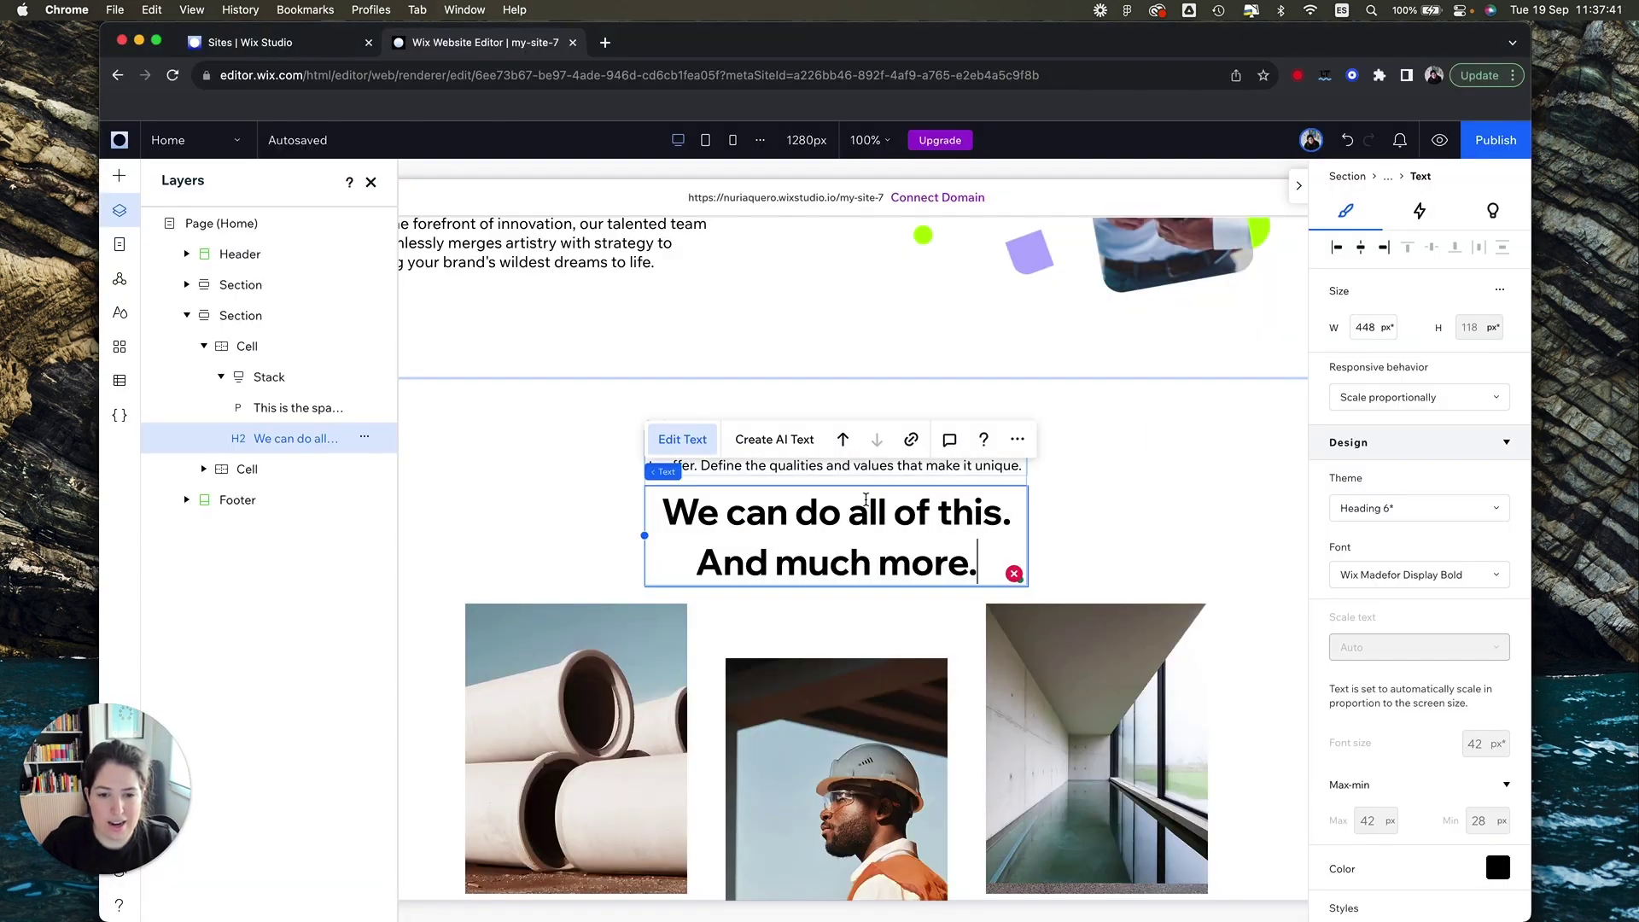
key("super+Tab")
left_click(852, 467)
double_click(852, 467)
type("Our Work")
left_click(1101, 512)
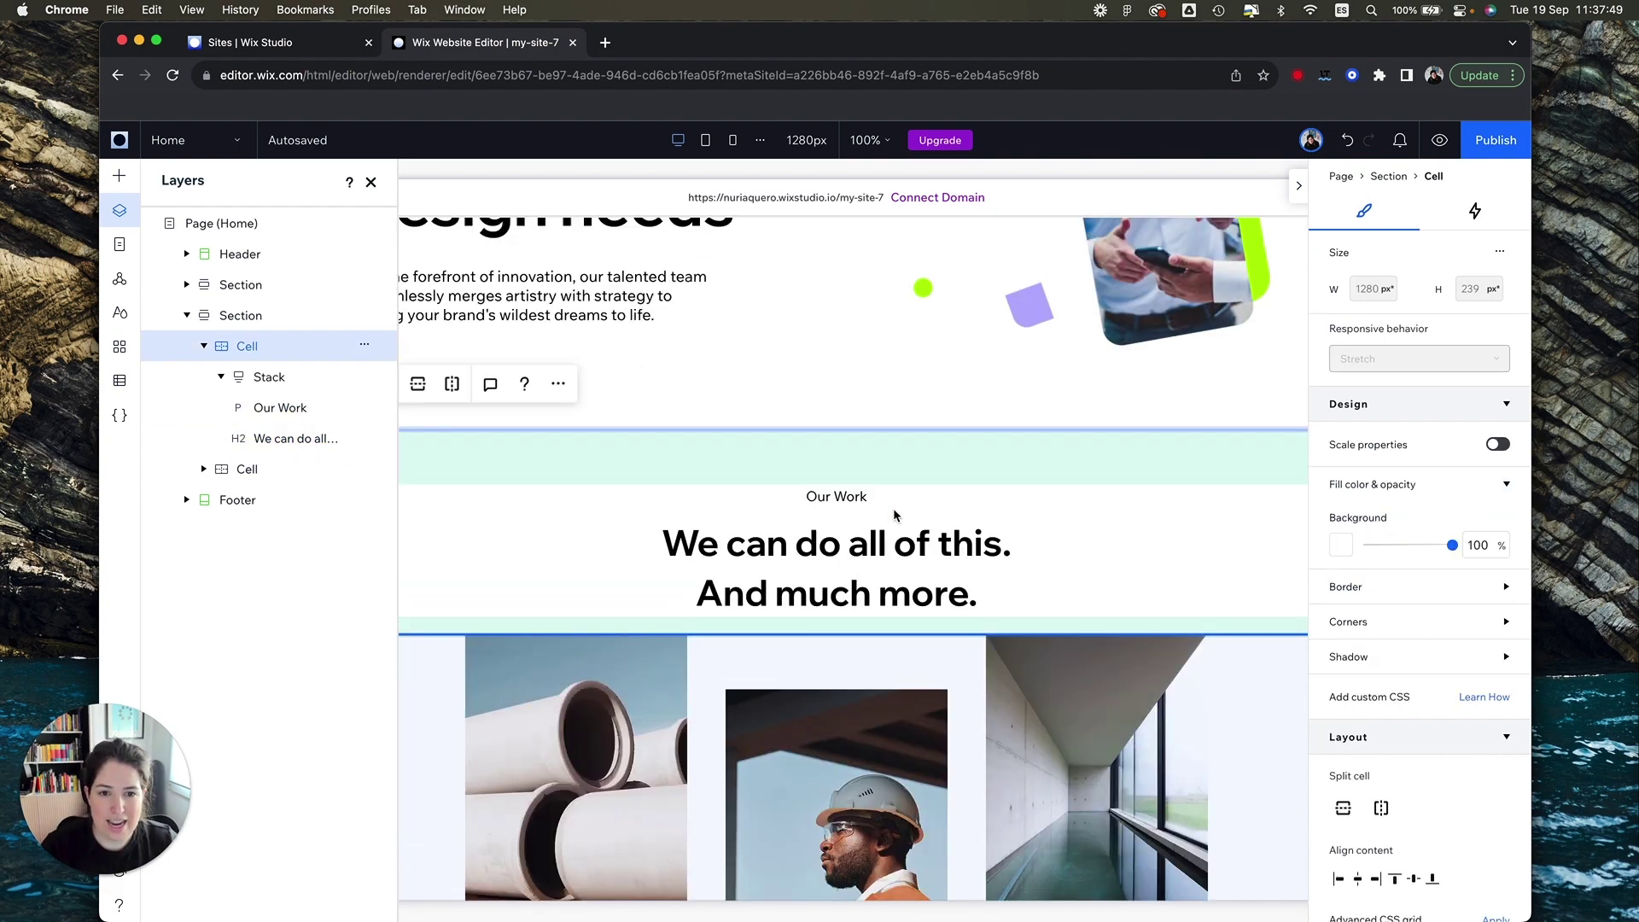
scroll(897, 513, "down", 3)
Step: Replace the pipes photo with an uploaded phone mockup resized to 205 × 416
left_click(647, 521)
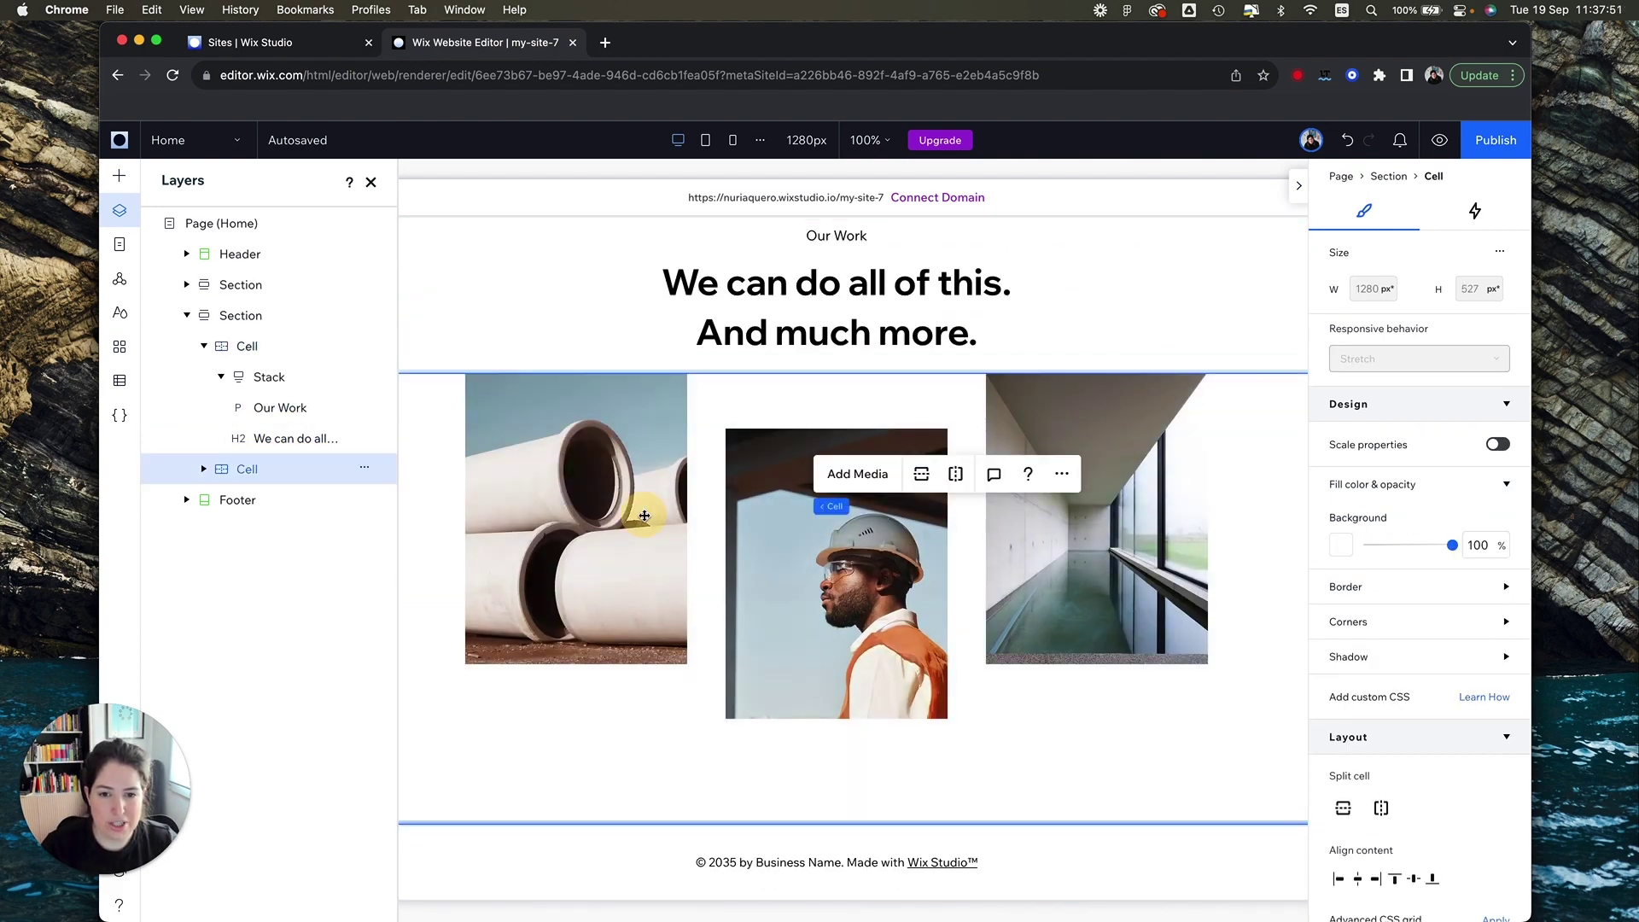
left_click(645, 517)
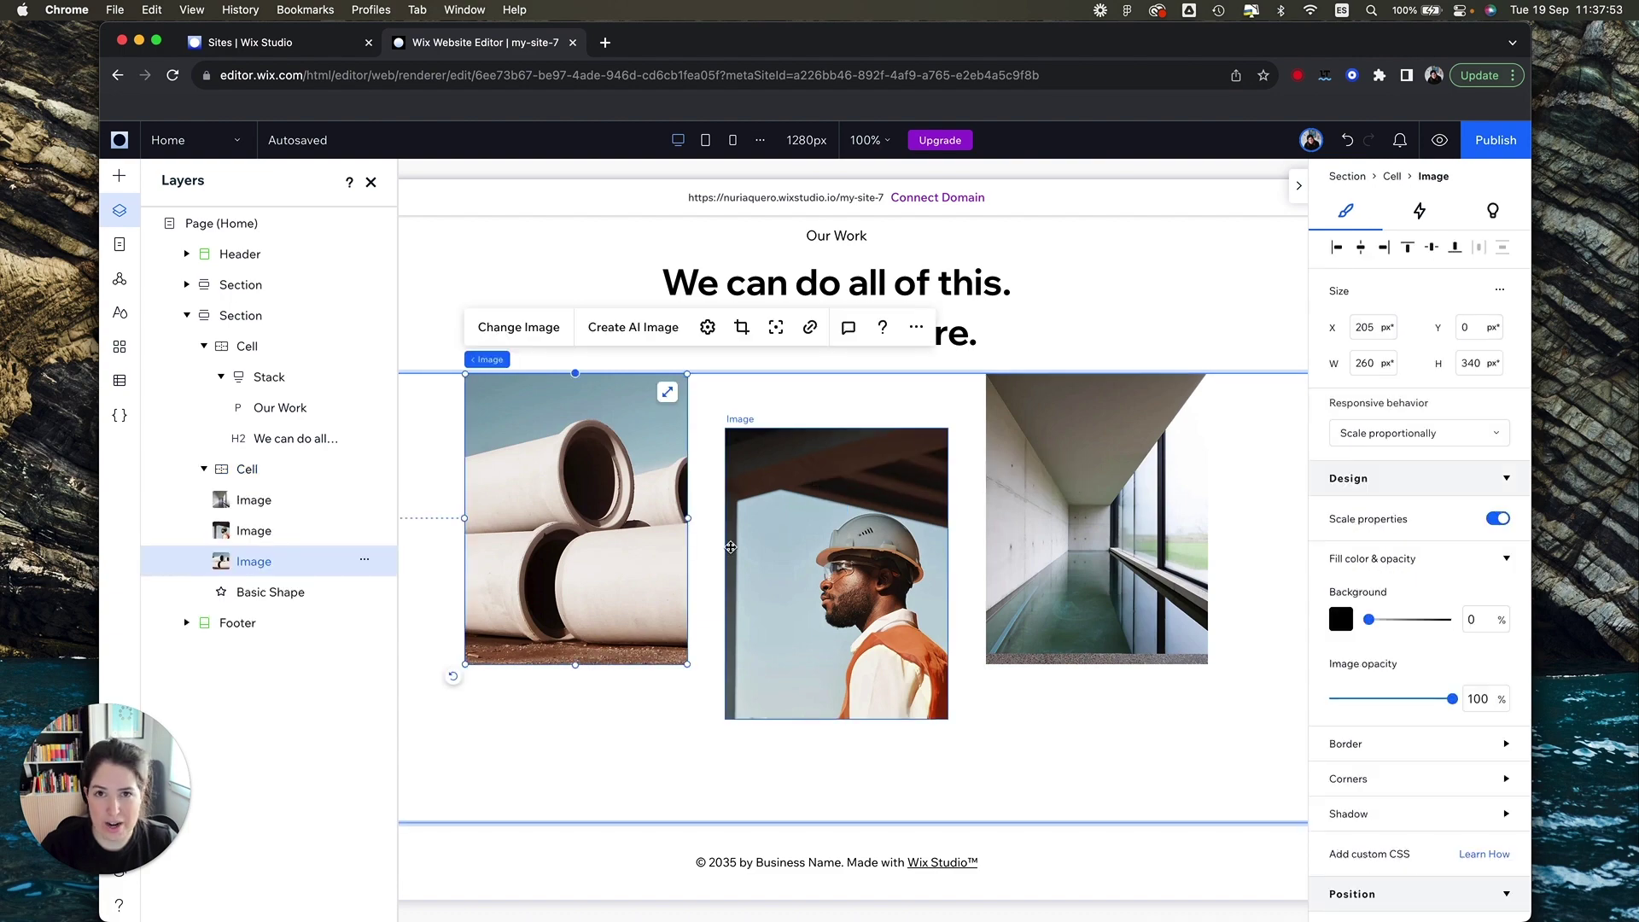
left_click(518, 327)
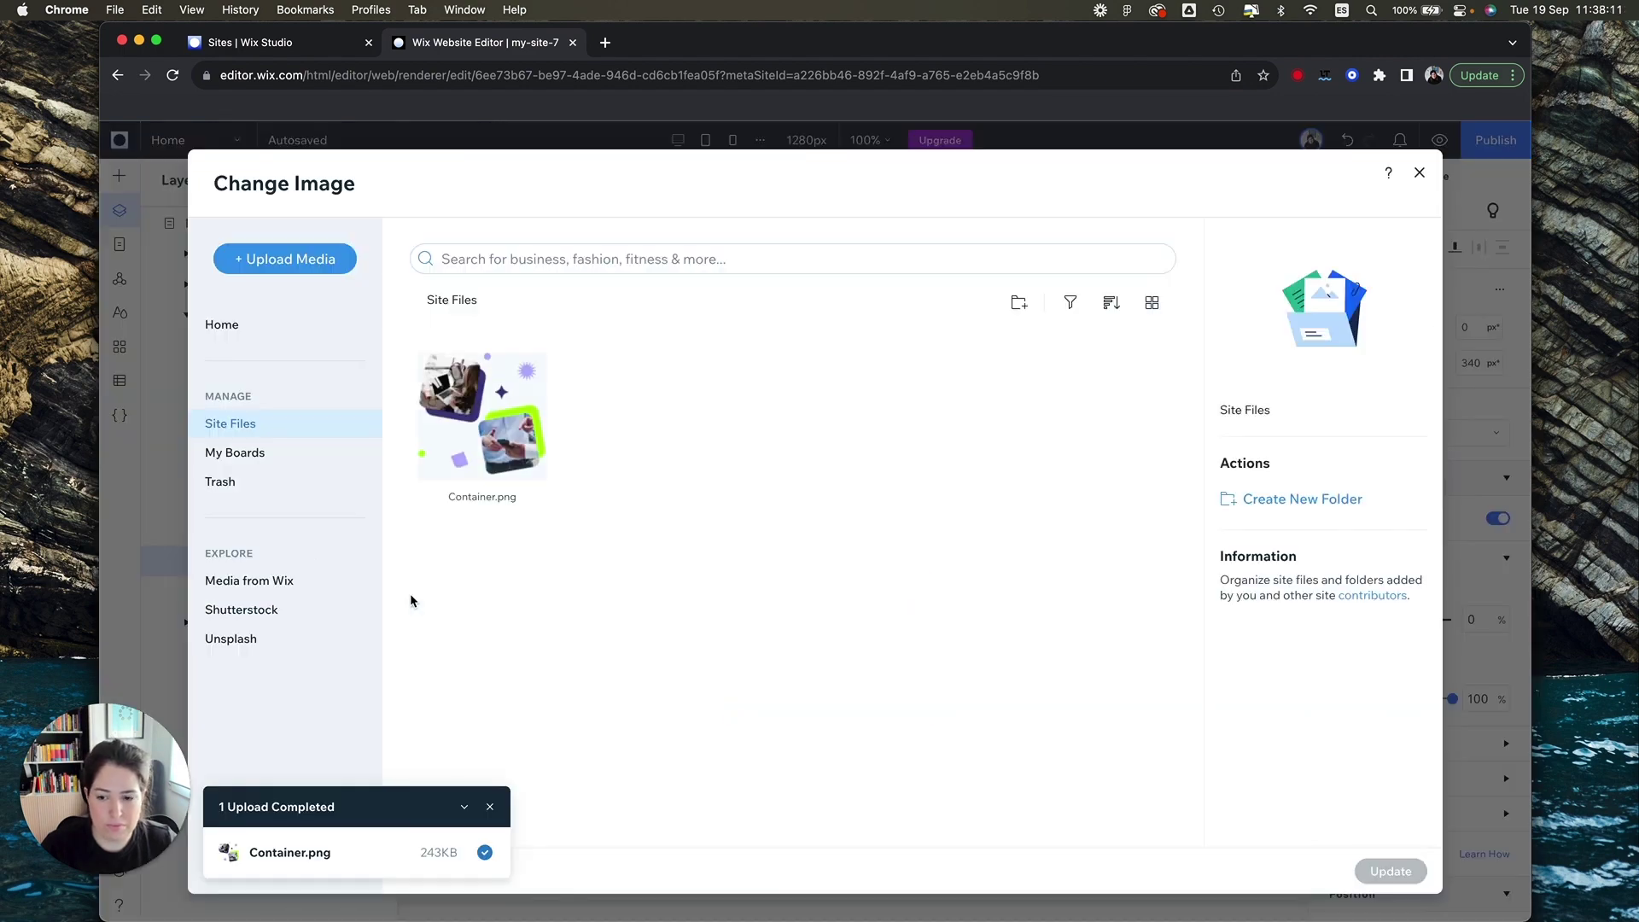
left_click(285, 259)
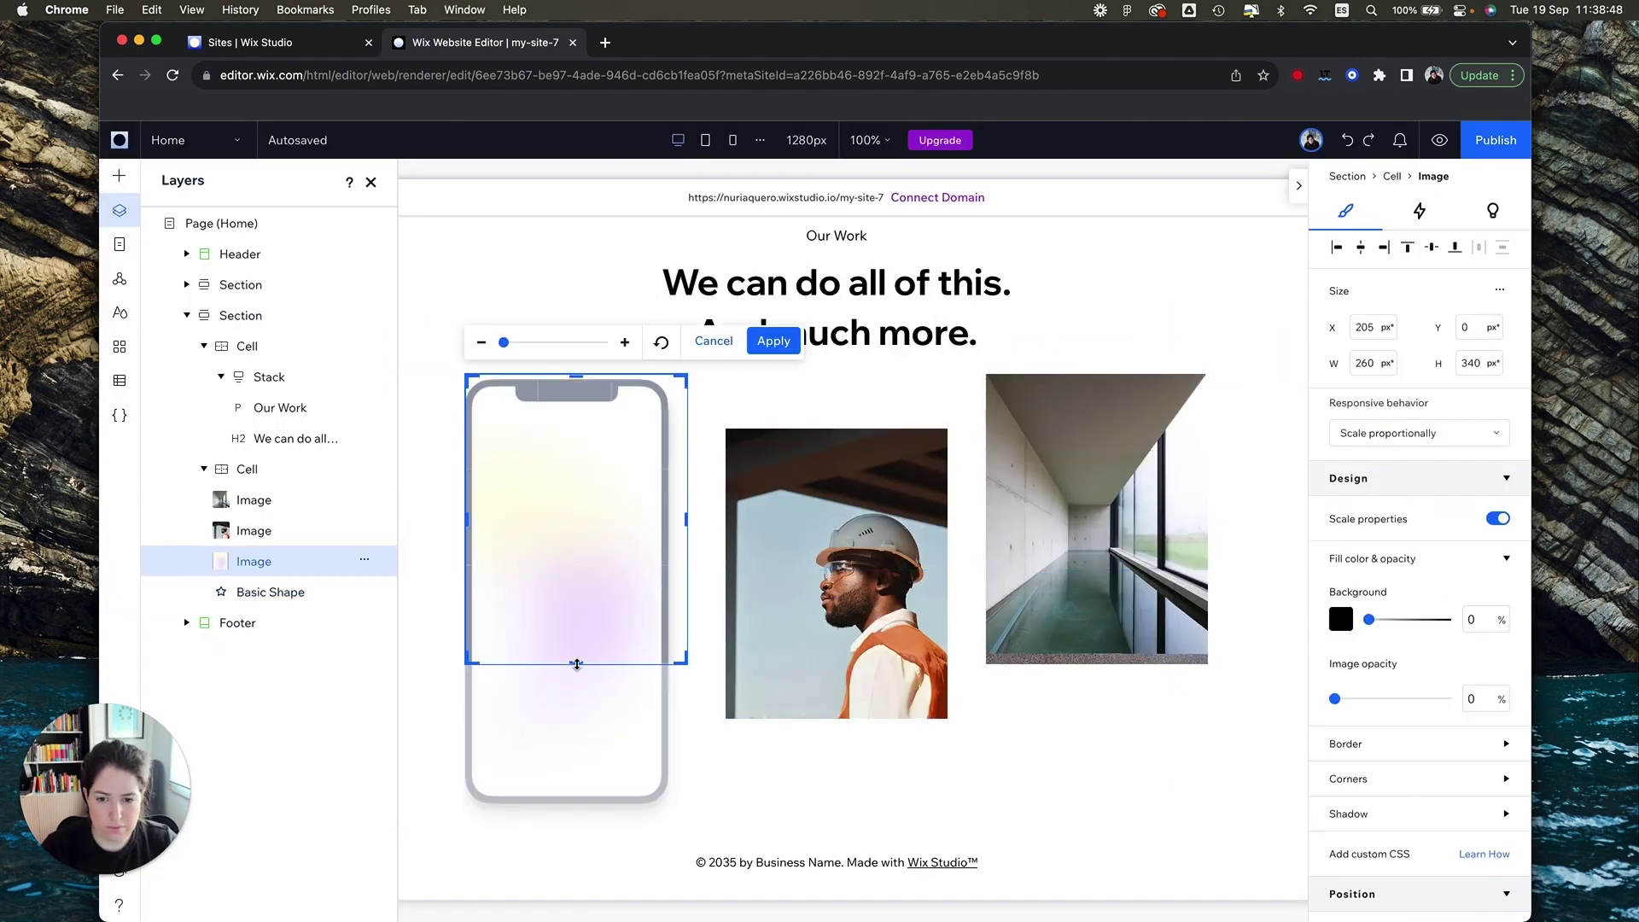
left_click_drag(688, 662, 623, 745)
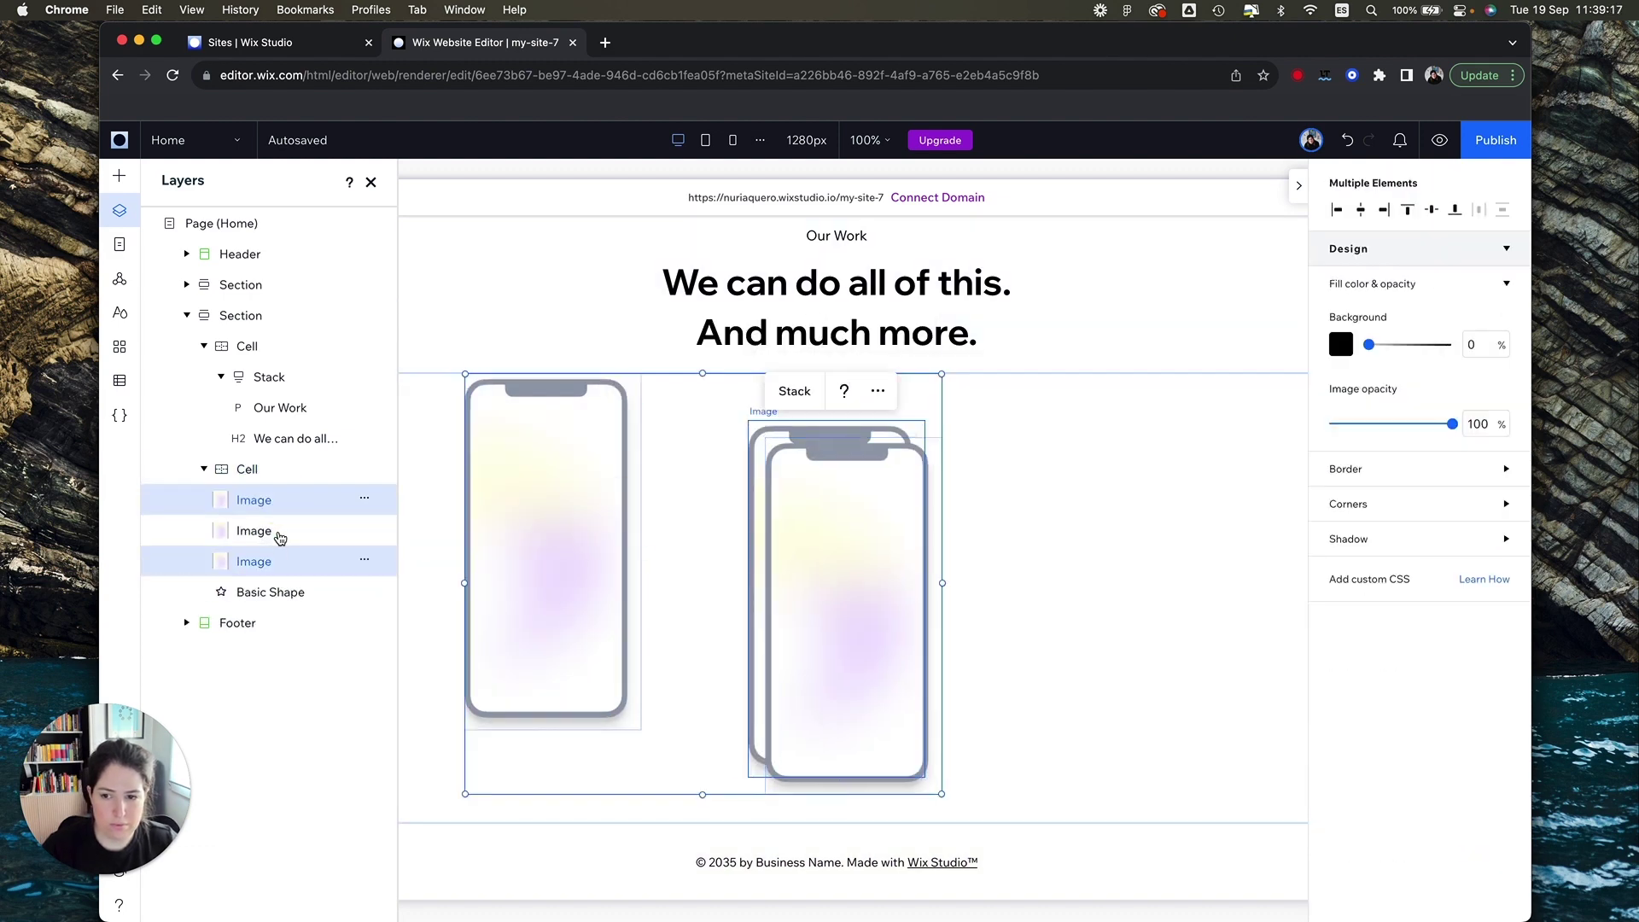
Step: Stack the phone mockups horizontally, then view the Our Services design in Figma
right_click(504, 528)
left_click(1477, 739)
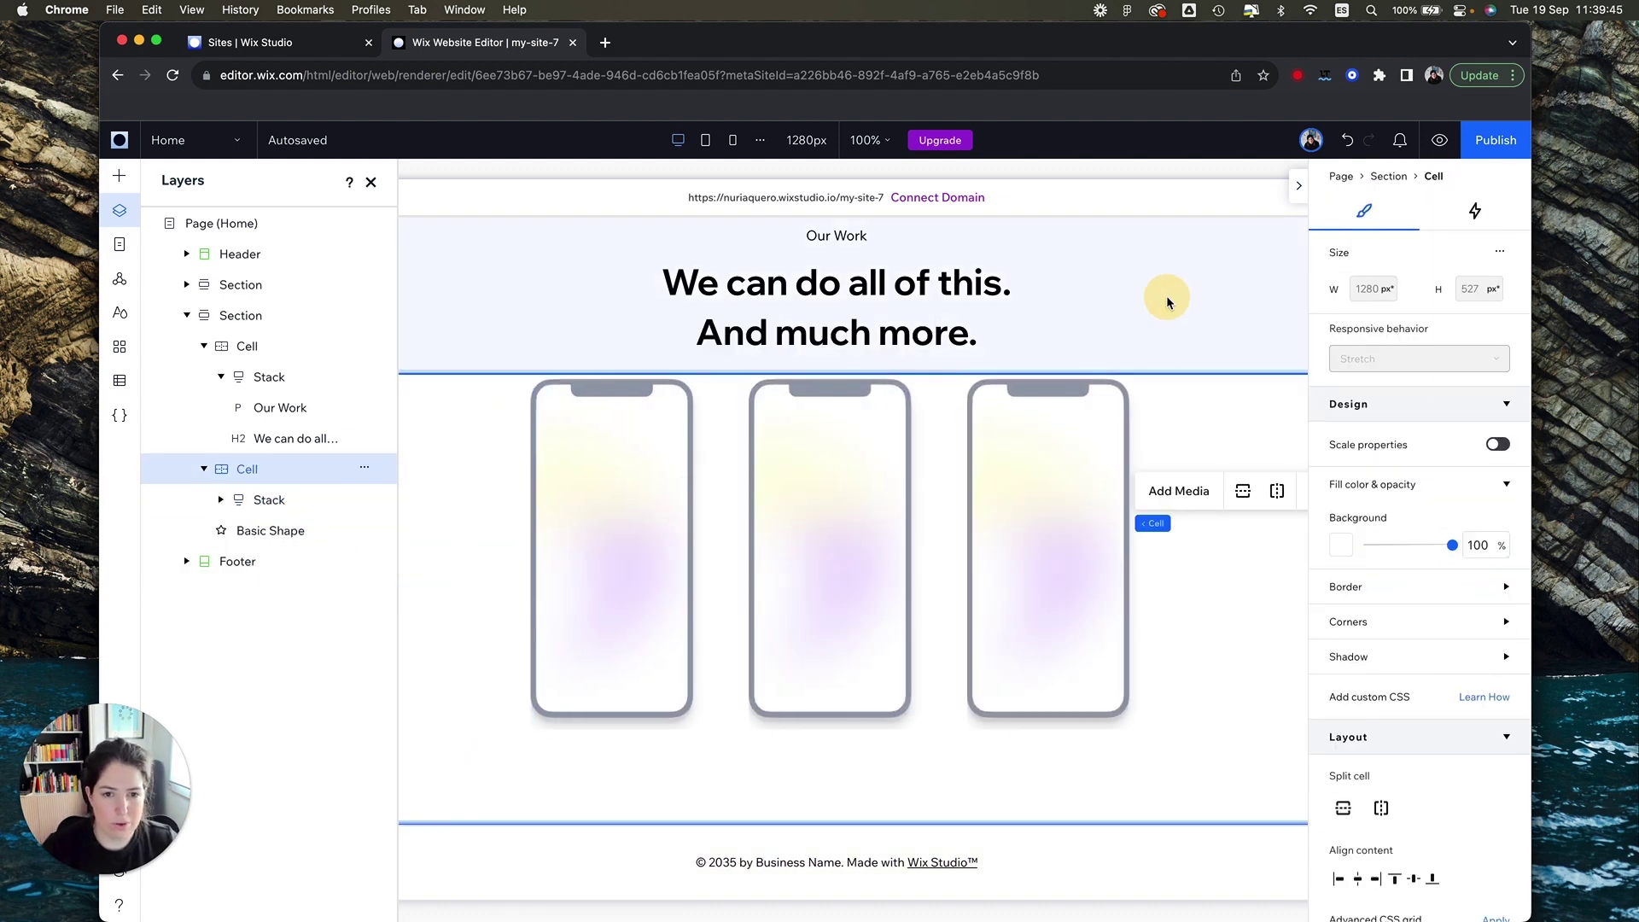
left_click(1168, 303)
scroll(1169, 303, "up", 3)
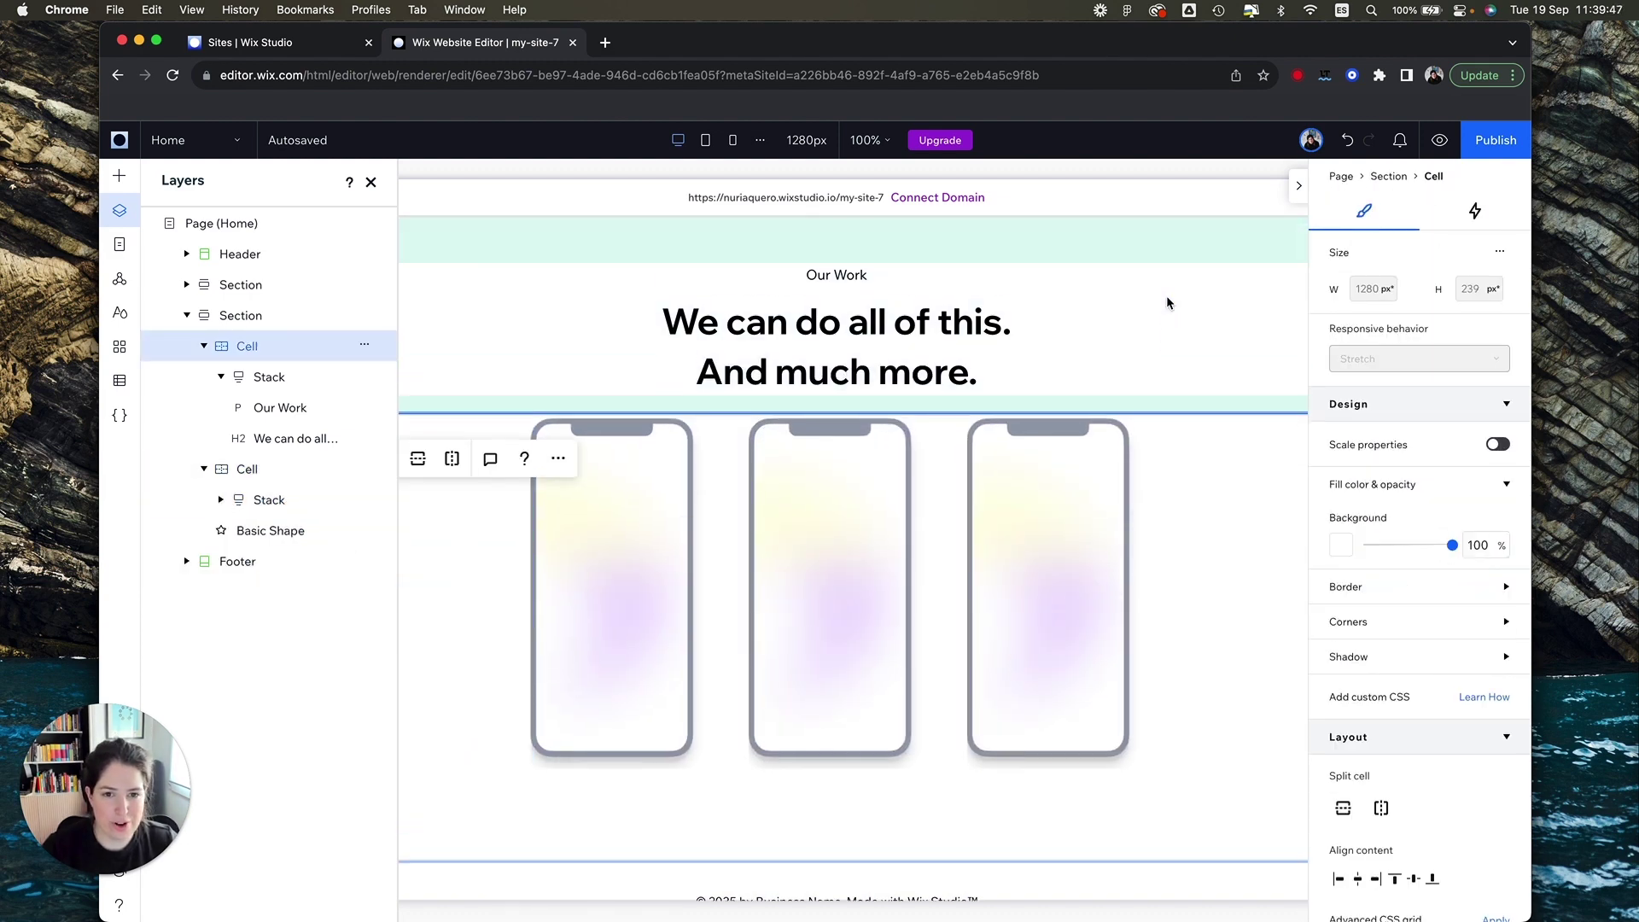
key("super+Tab")
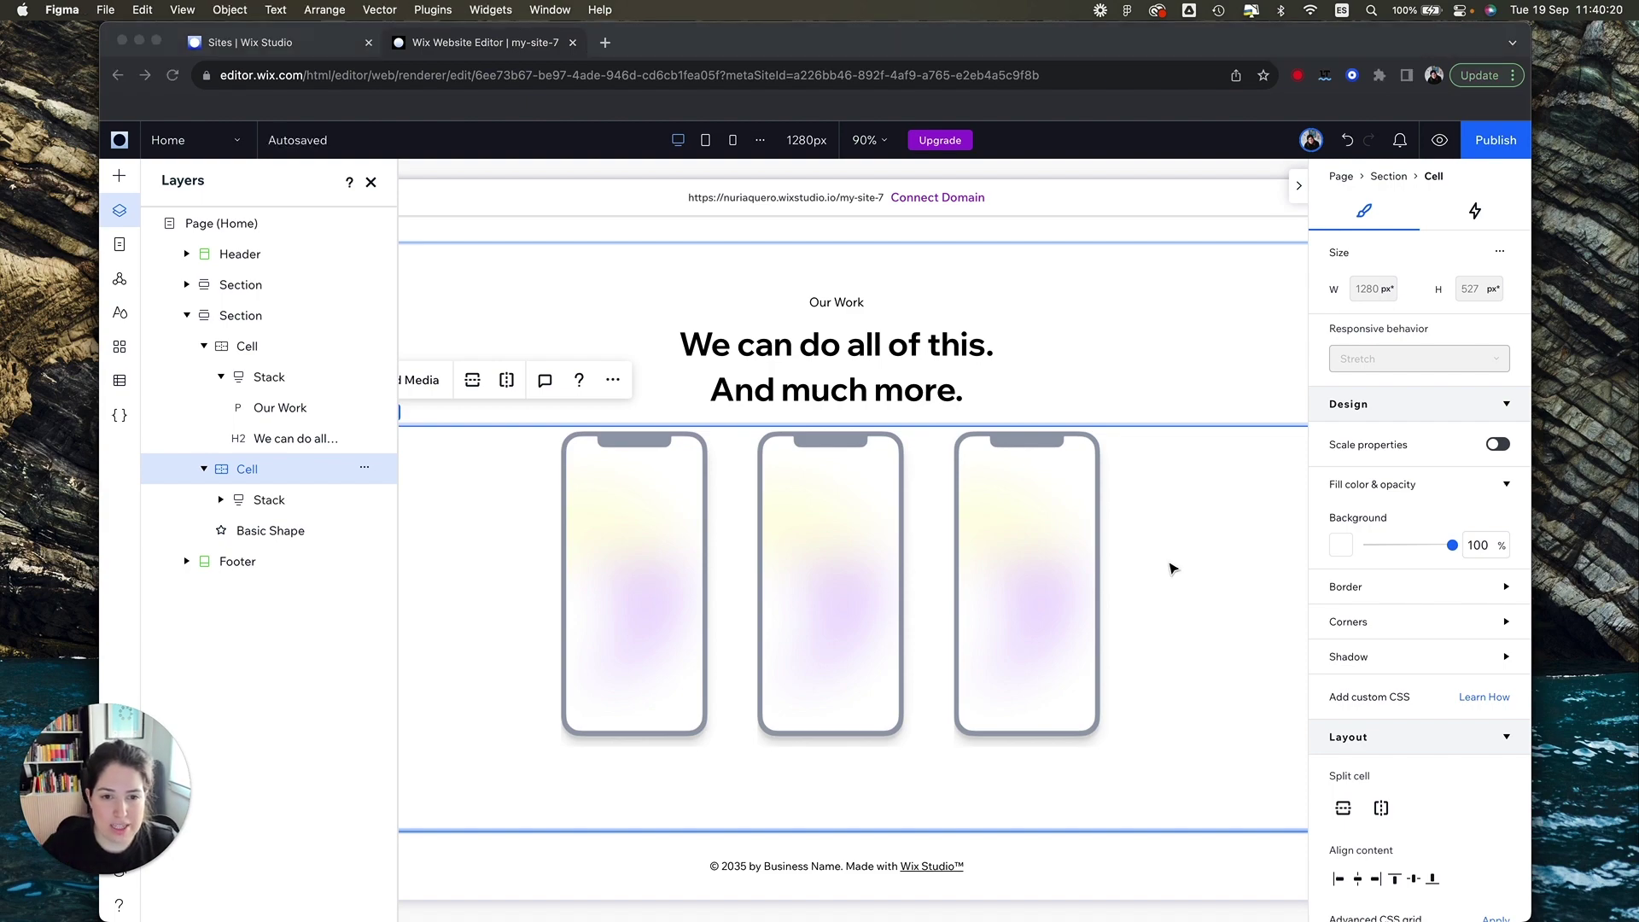
key("super+Tab")
scroll(1170, 566, "down", 10)
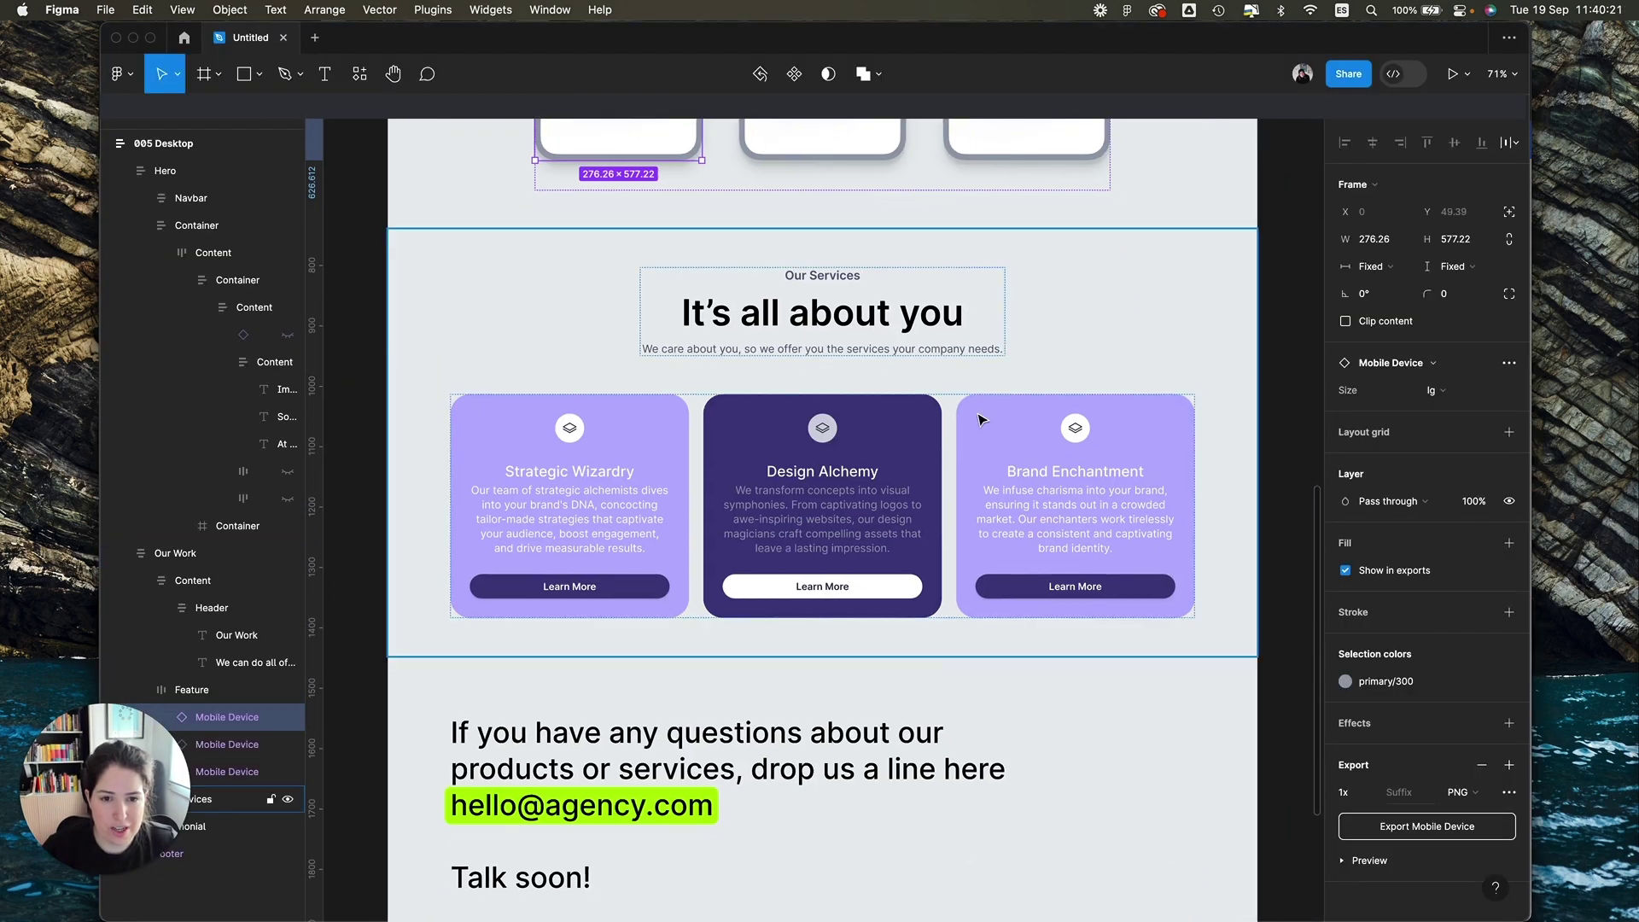
scroll(981, 419, "up", 5)
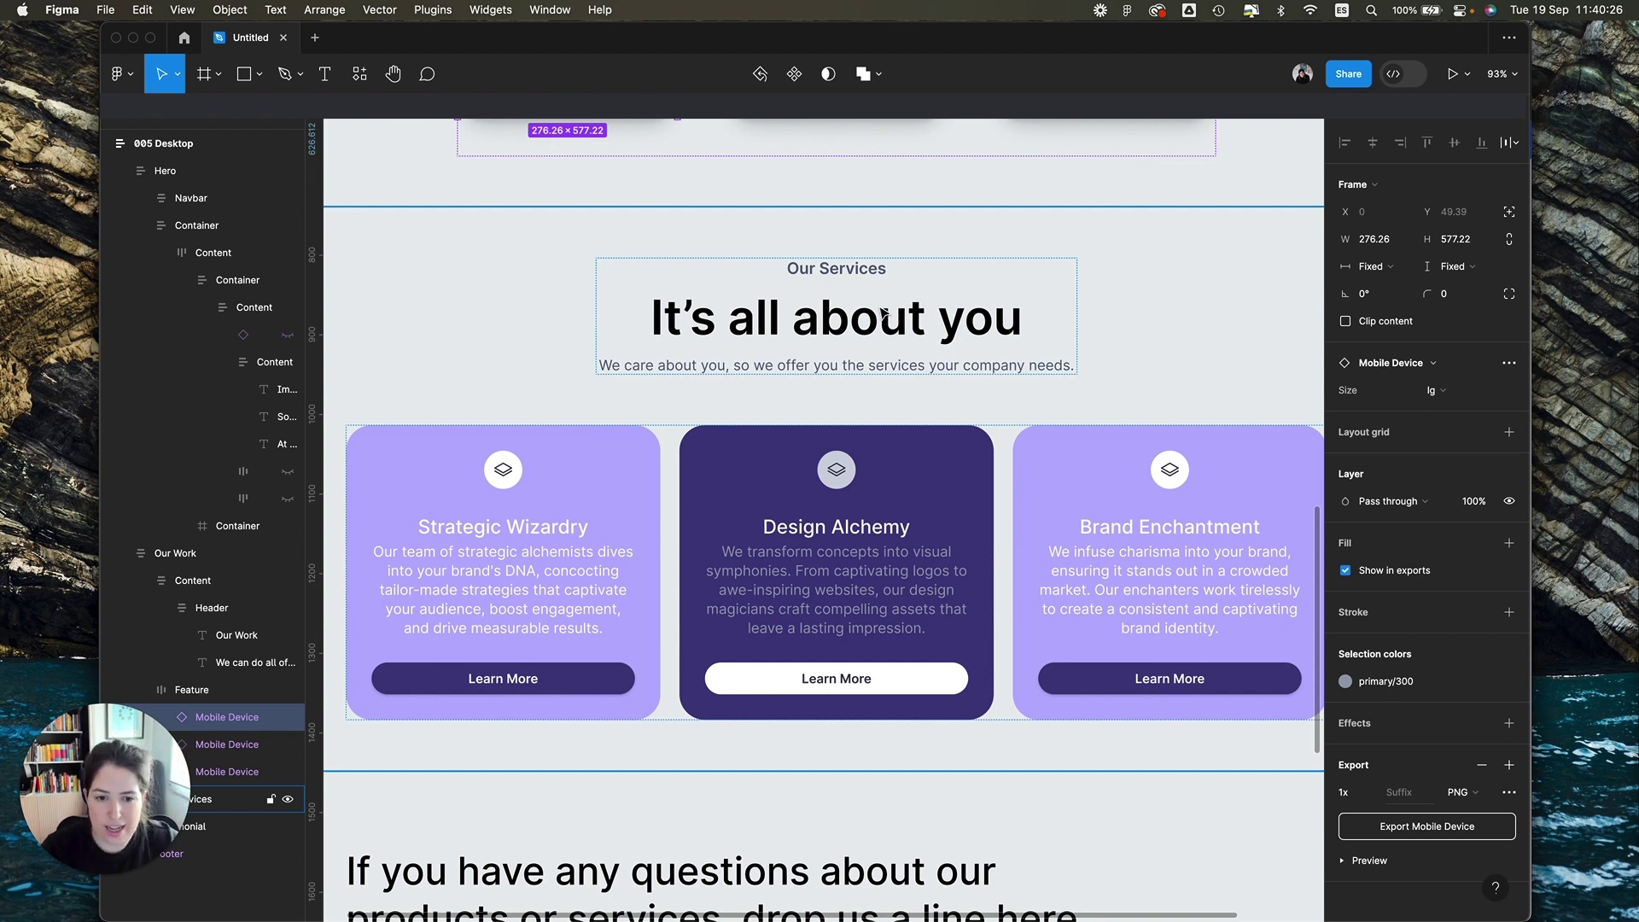
scroll(884, 316, "down", 2)
left_click(629, 493)
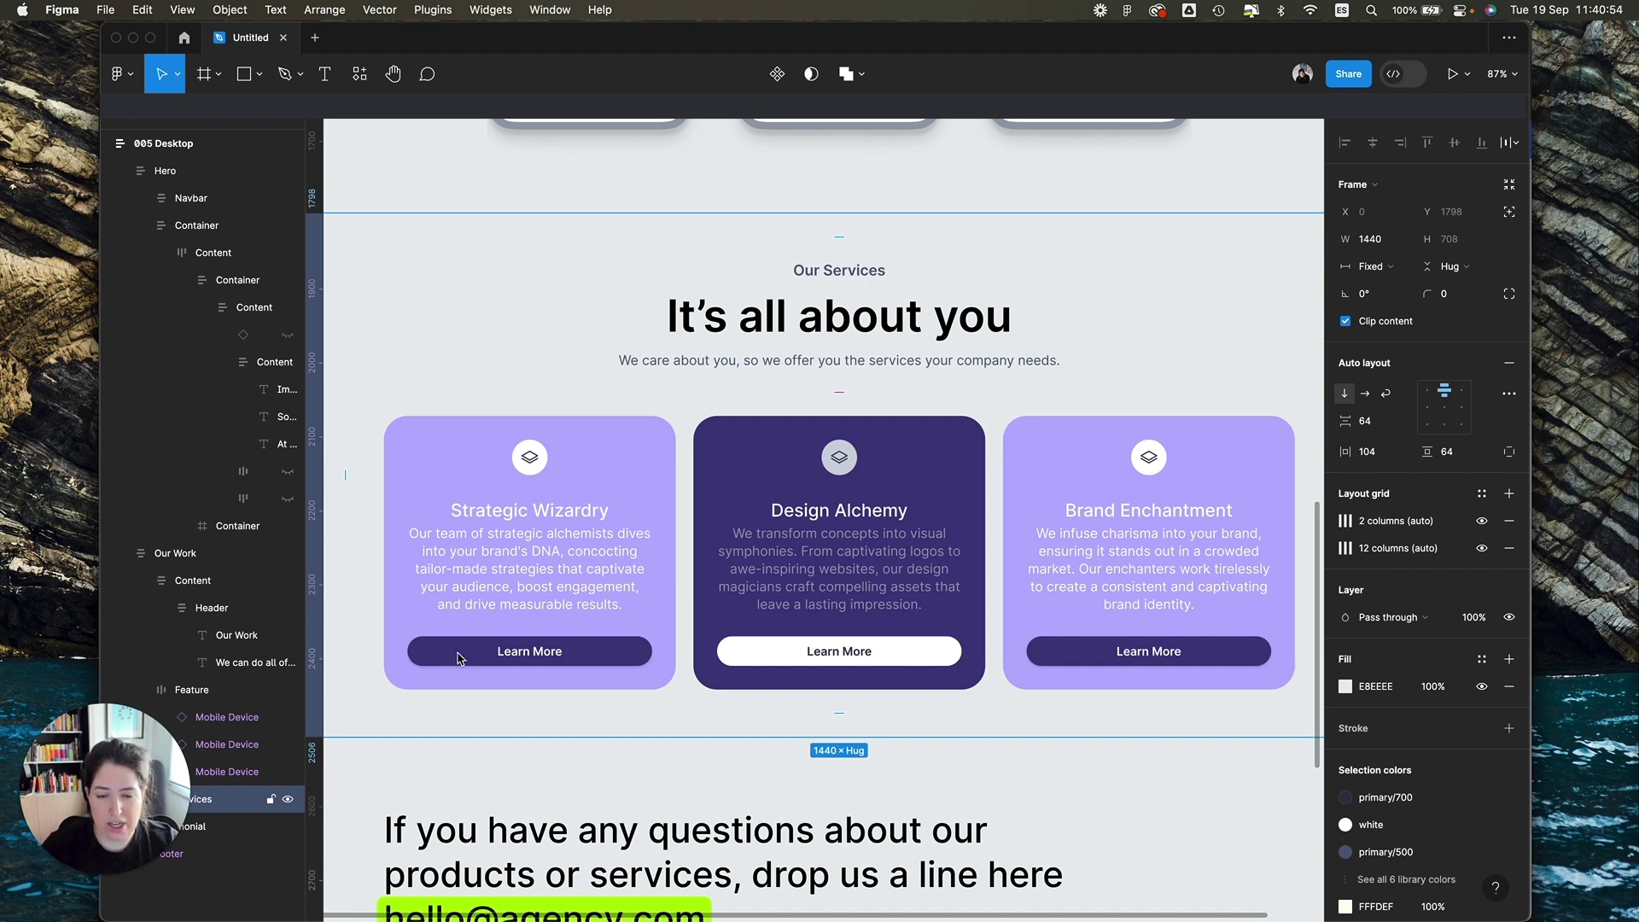
key("super+Tab")
left_click(1099, 326)
Step: Duplicate the Our Work section so a copy sits below the original
left_click(350, 316)
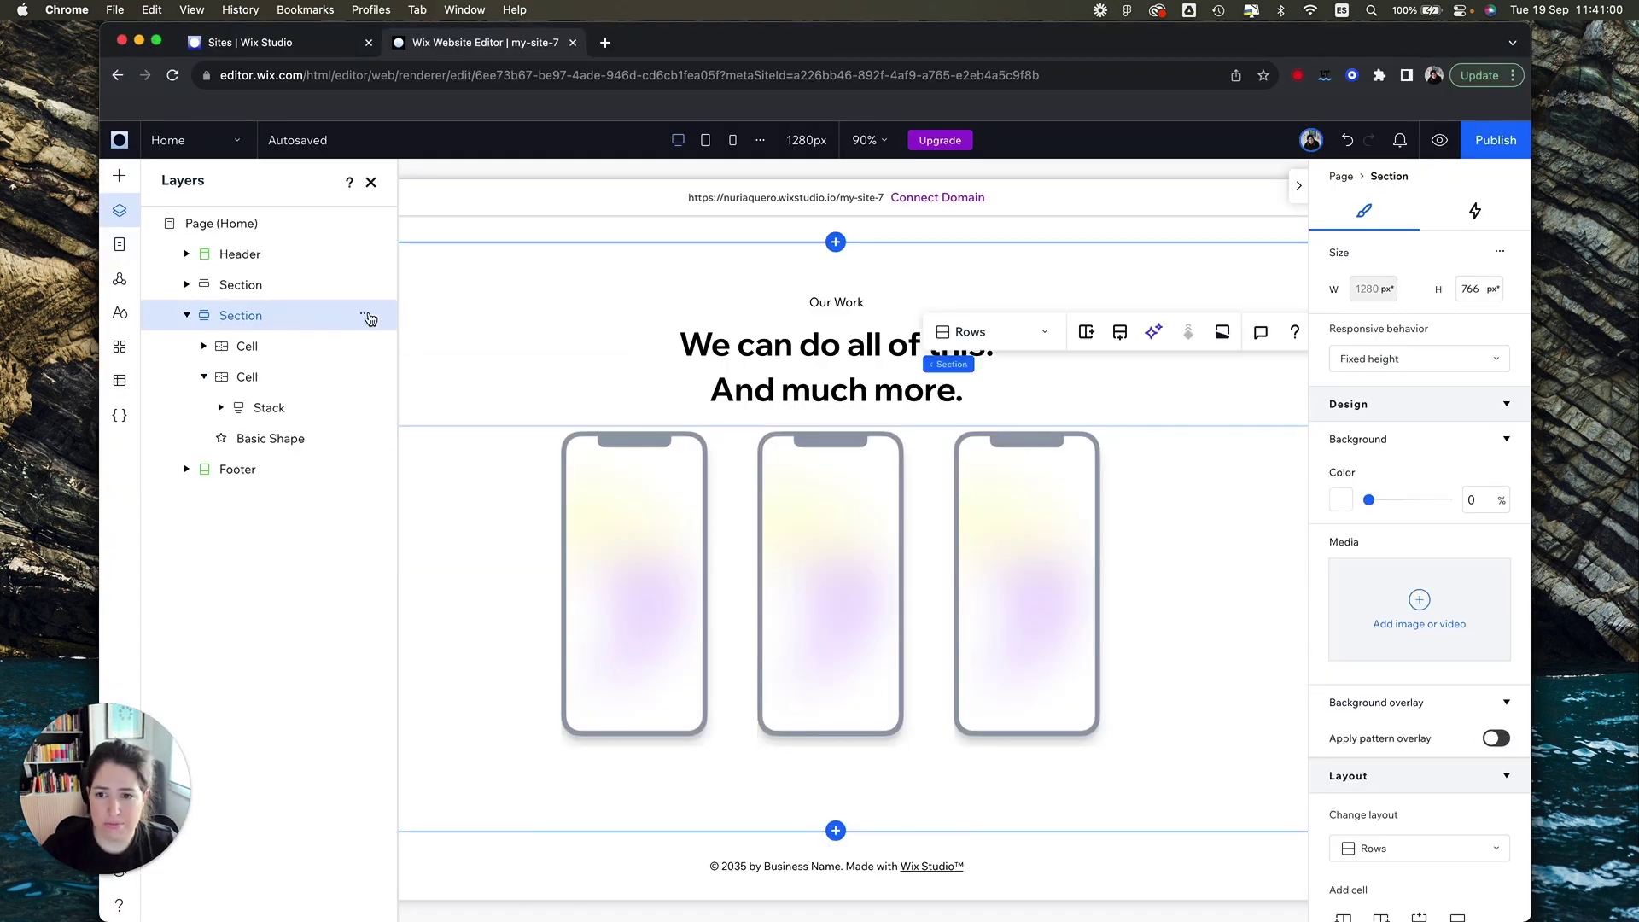
left_click(364, 314)
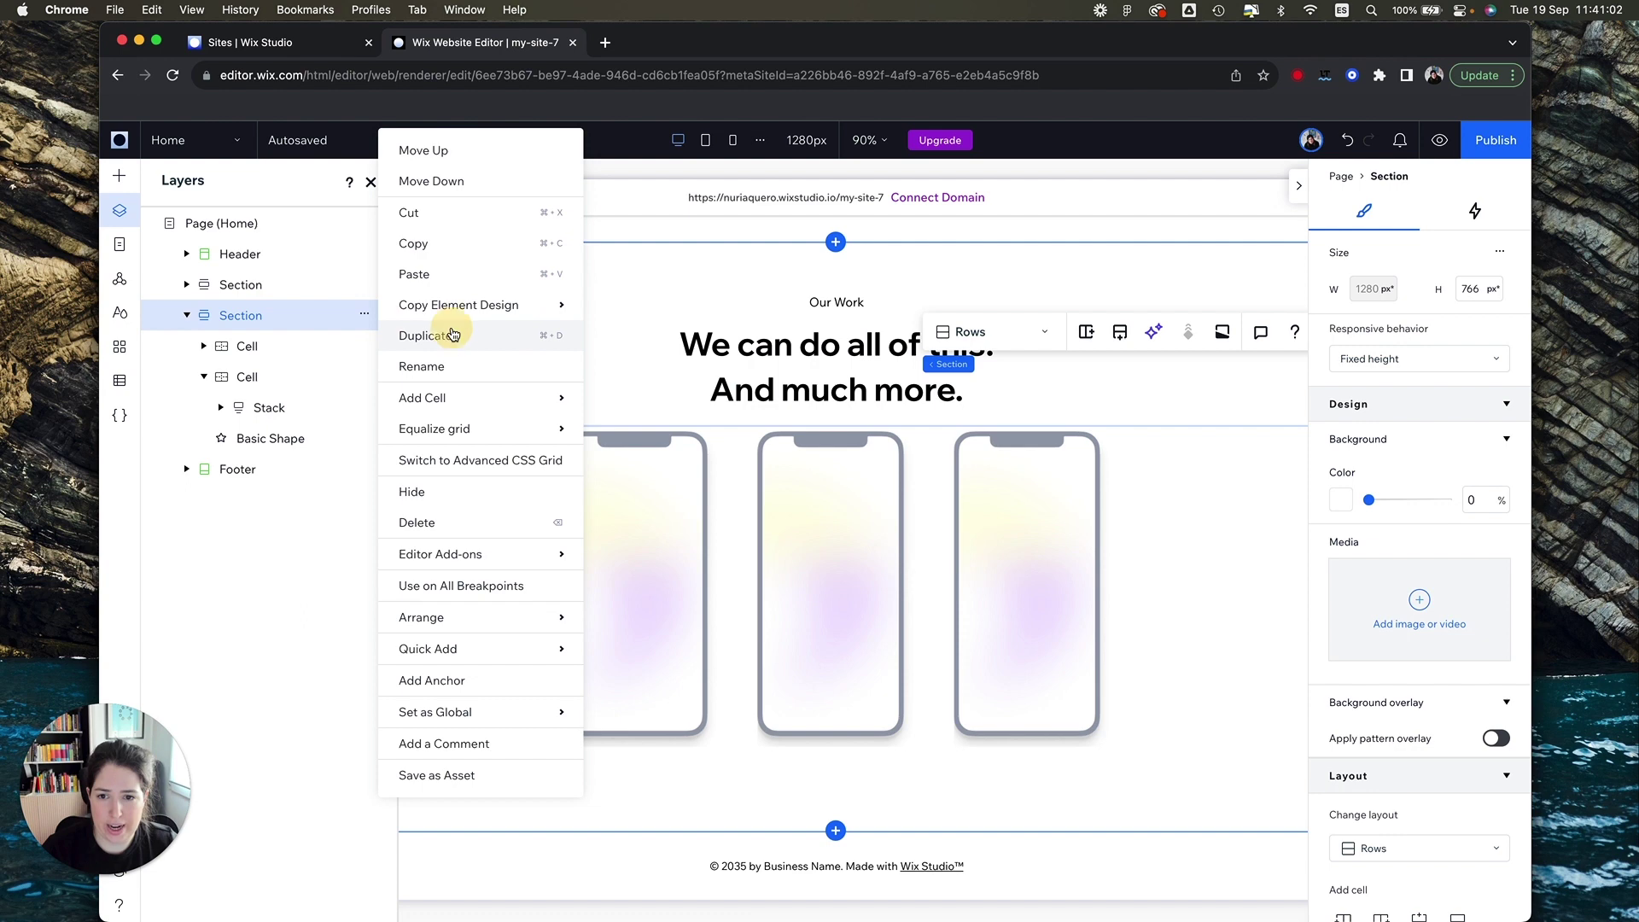
left_click(1153, 691)
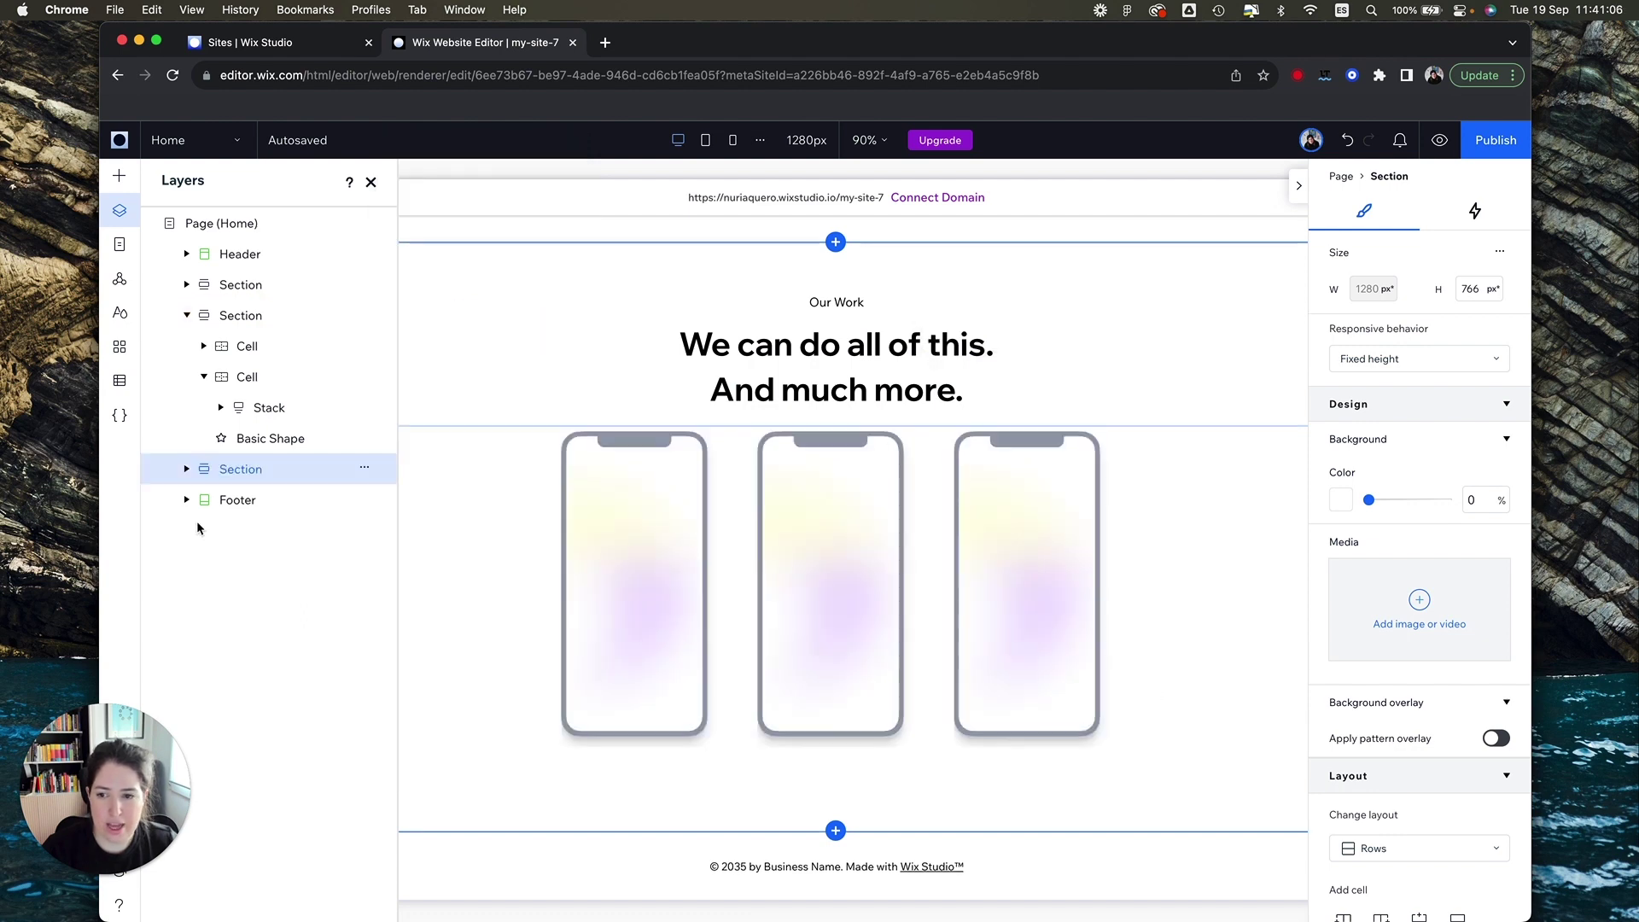
Step: Delete the phone stack and background shape from the copy's second cell
left_click(187, 469)
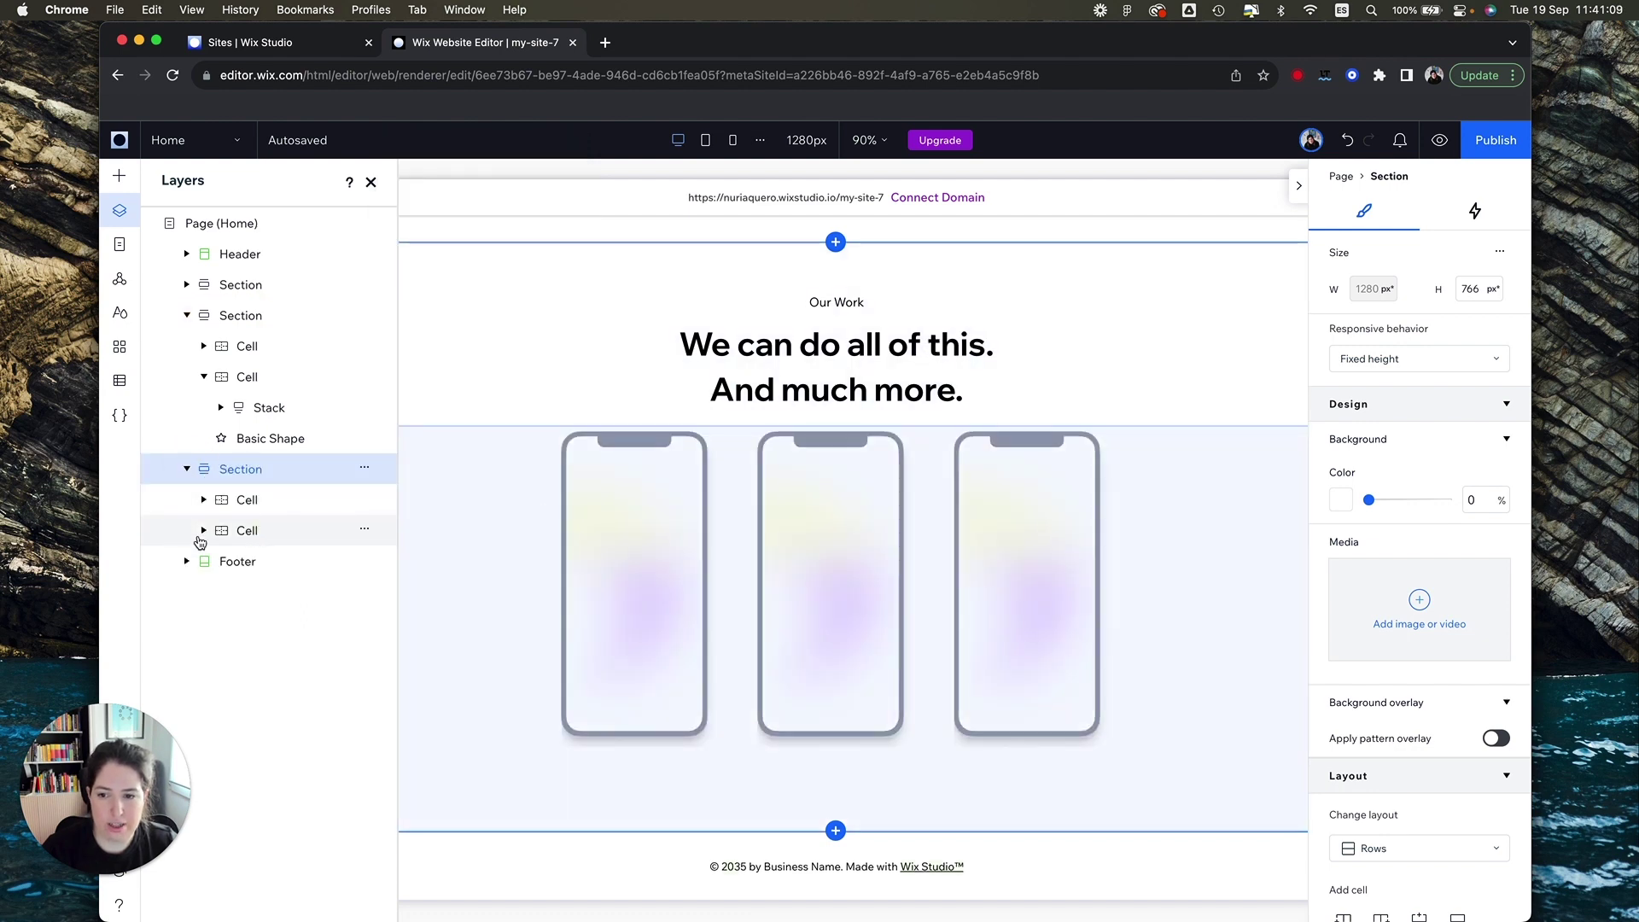
left_click(205, 531)
left_click(203, 531)
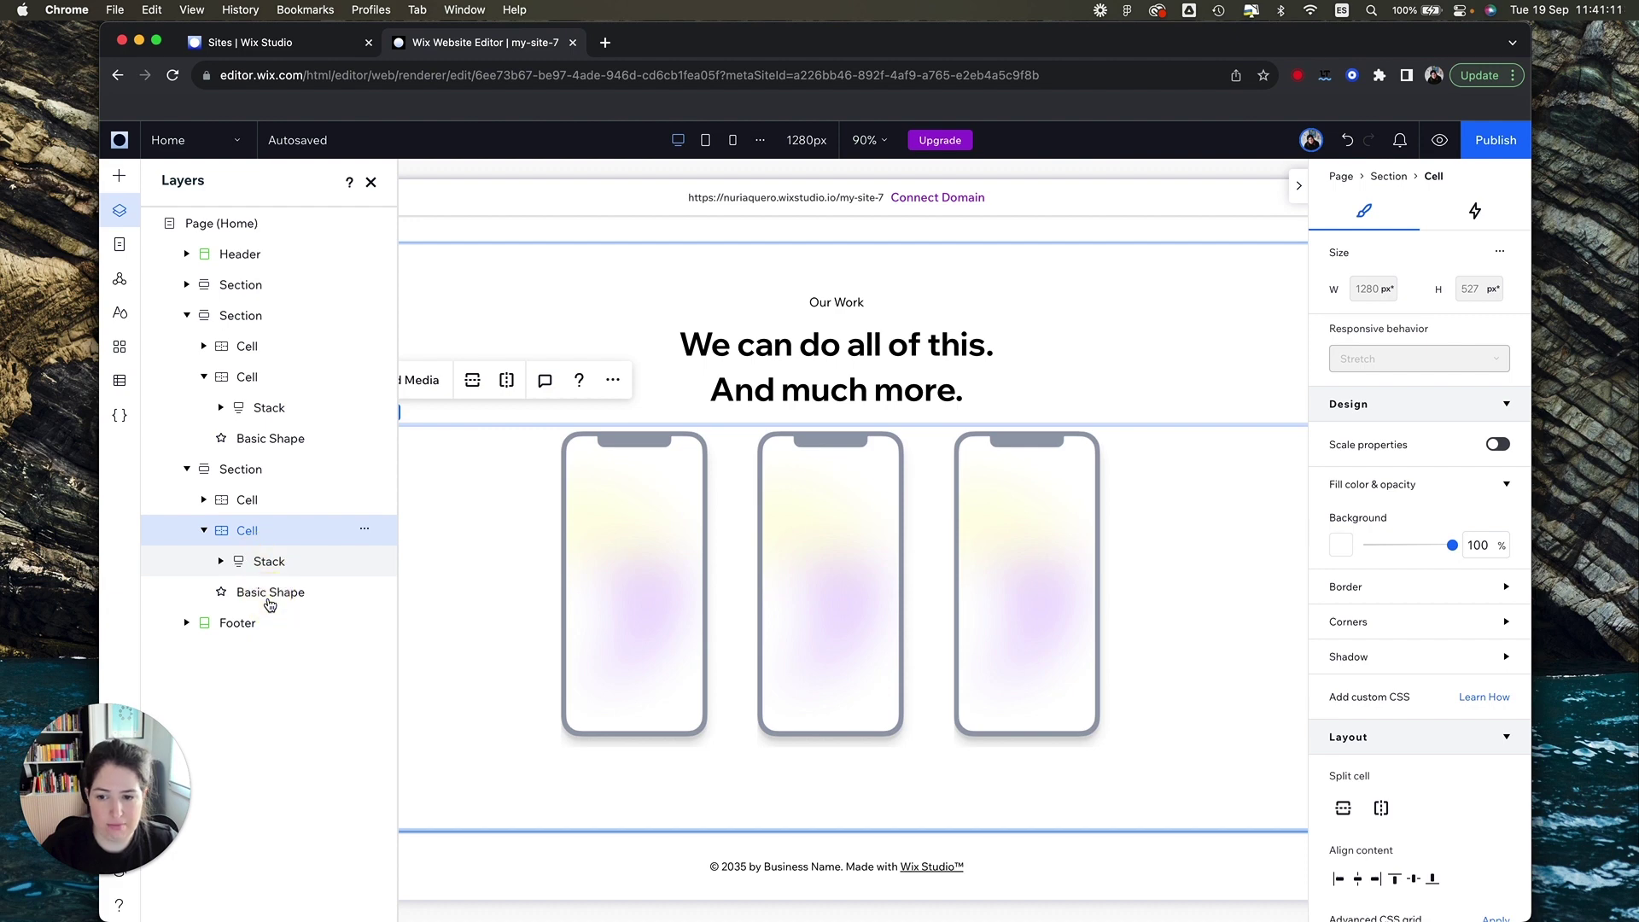
left_click_drag(270, 603, 291, 561)
key("Delete")
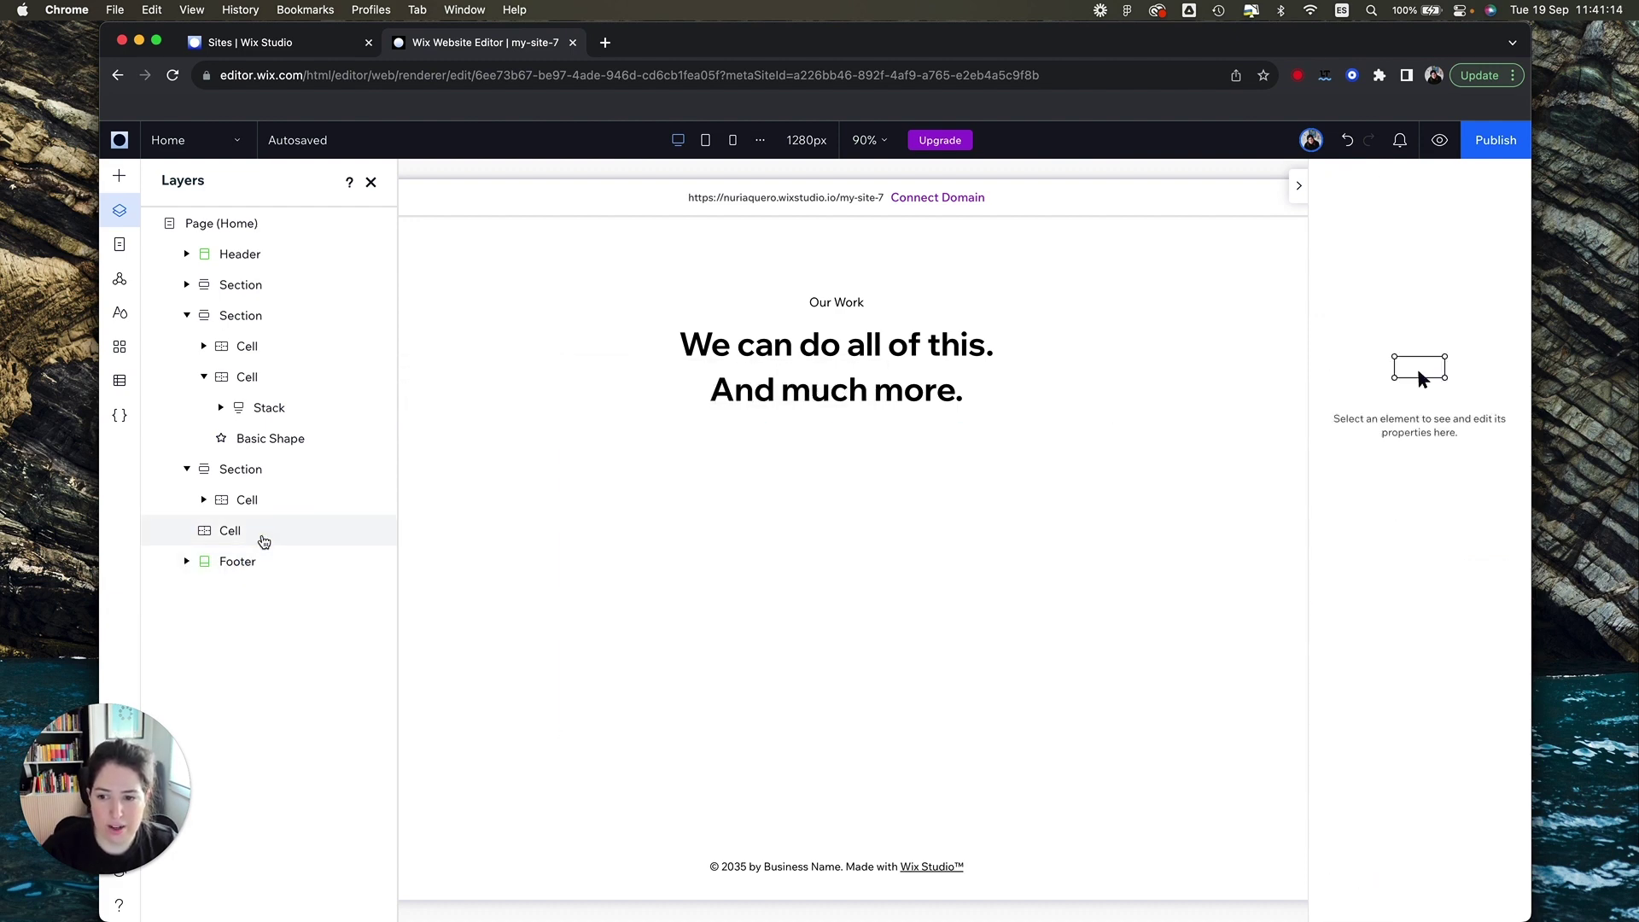
left_click(694, 549)
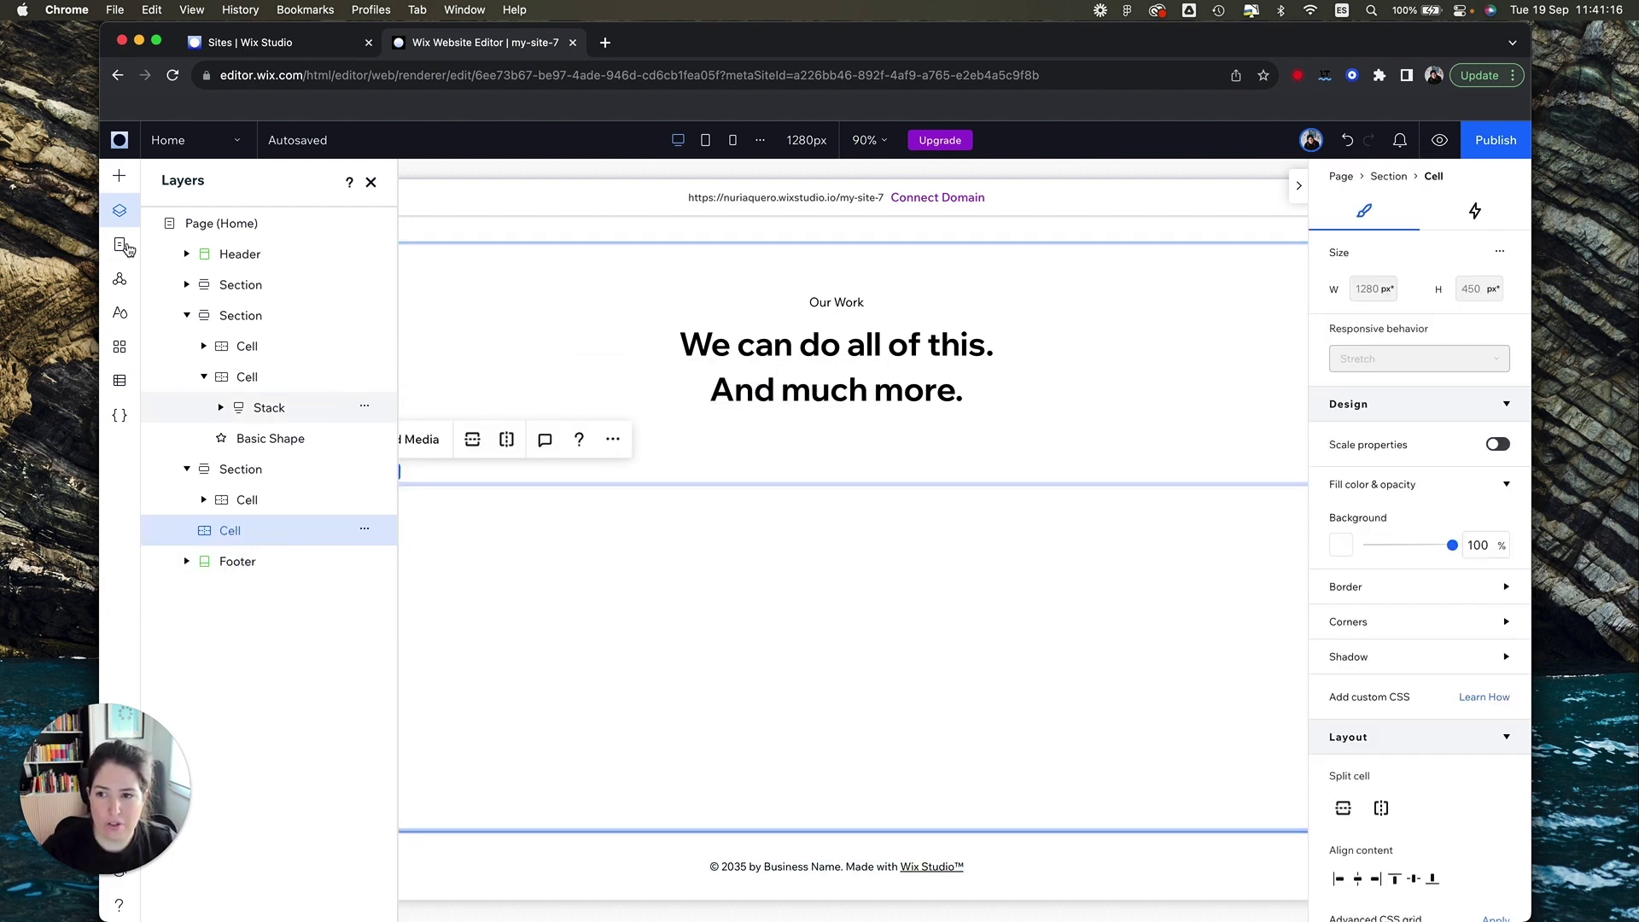
left_click(121, 177)
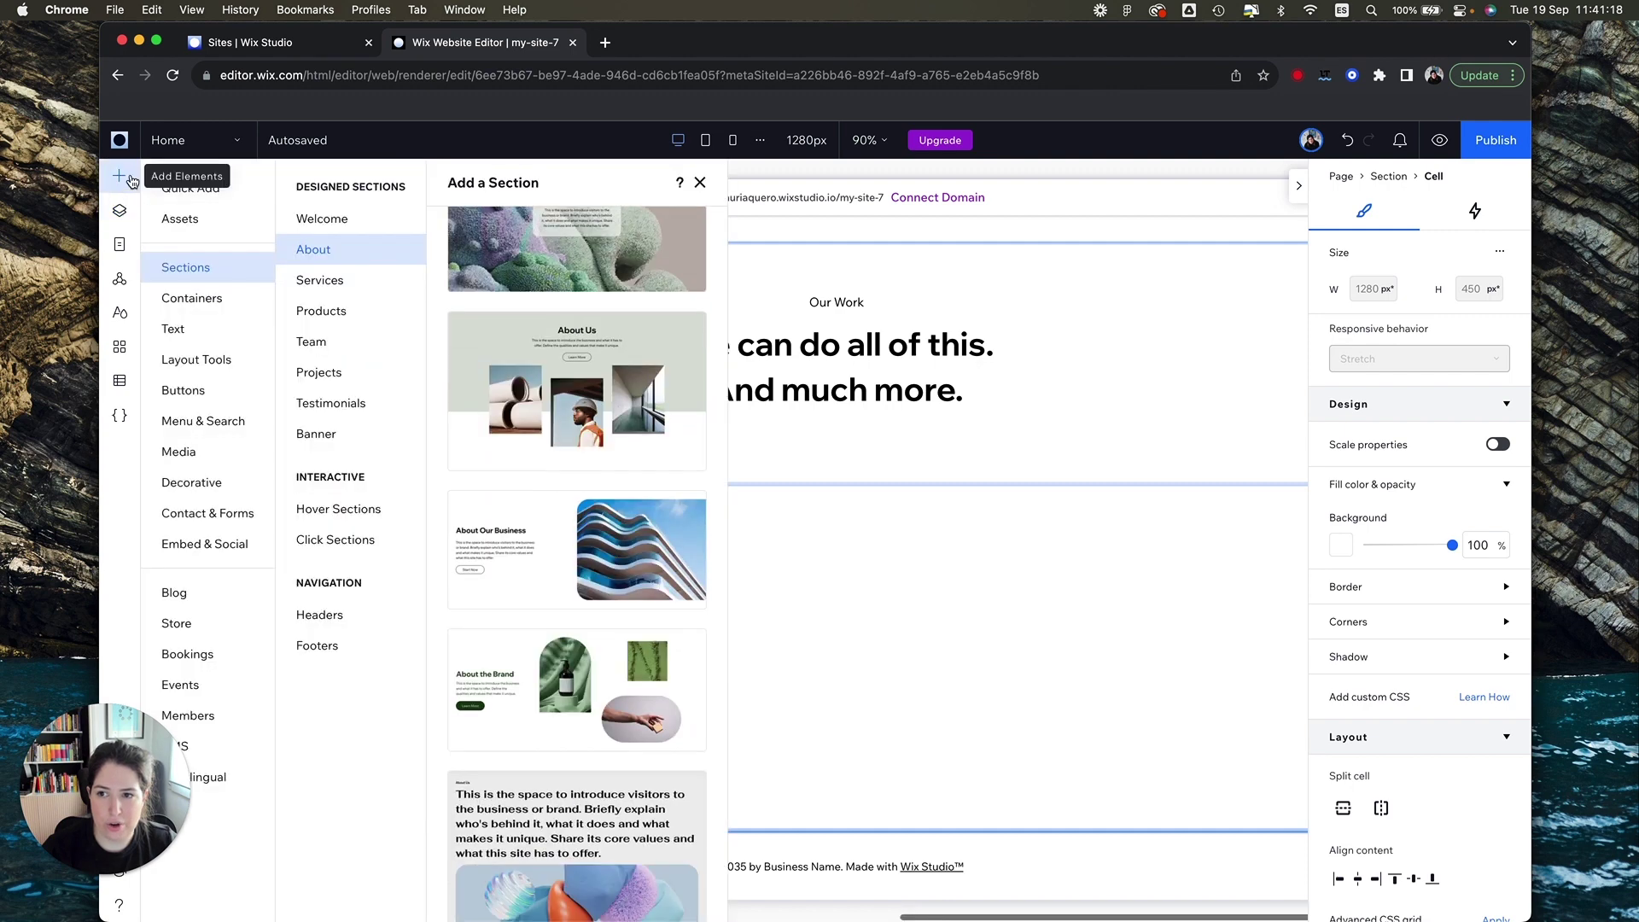
Step: Place a three-item cards repeater from Layout Tools into the copy's empty lower cell
left_click(209, 301)
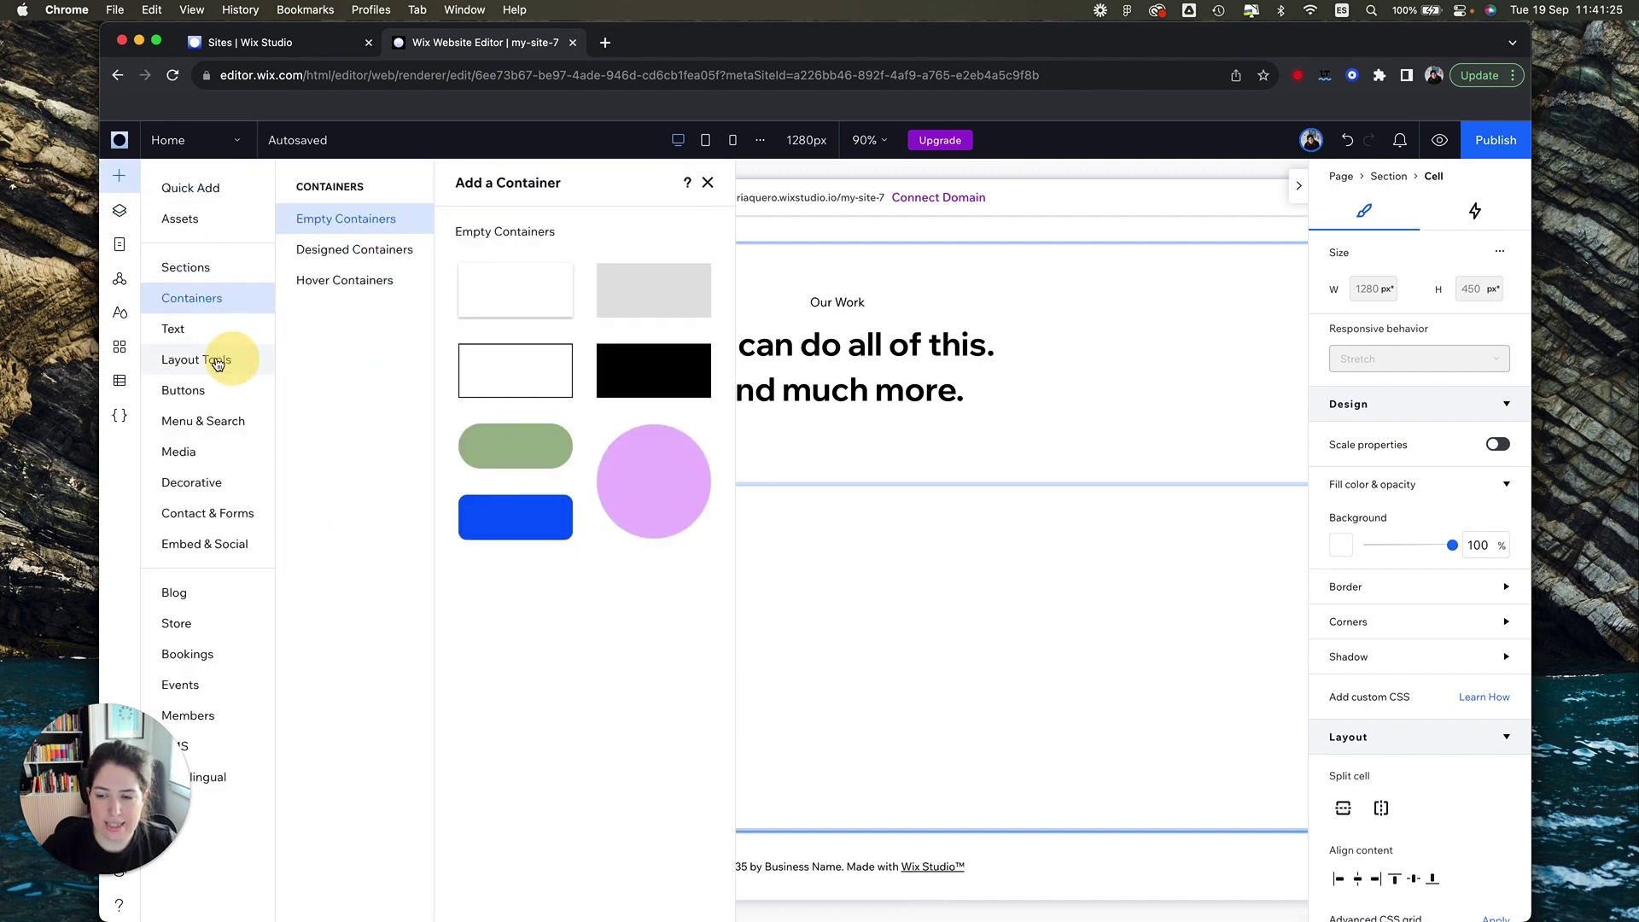
left_click(219, 361)
left_click(362, 262)
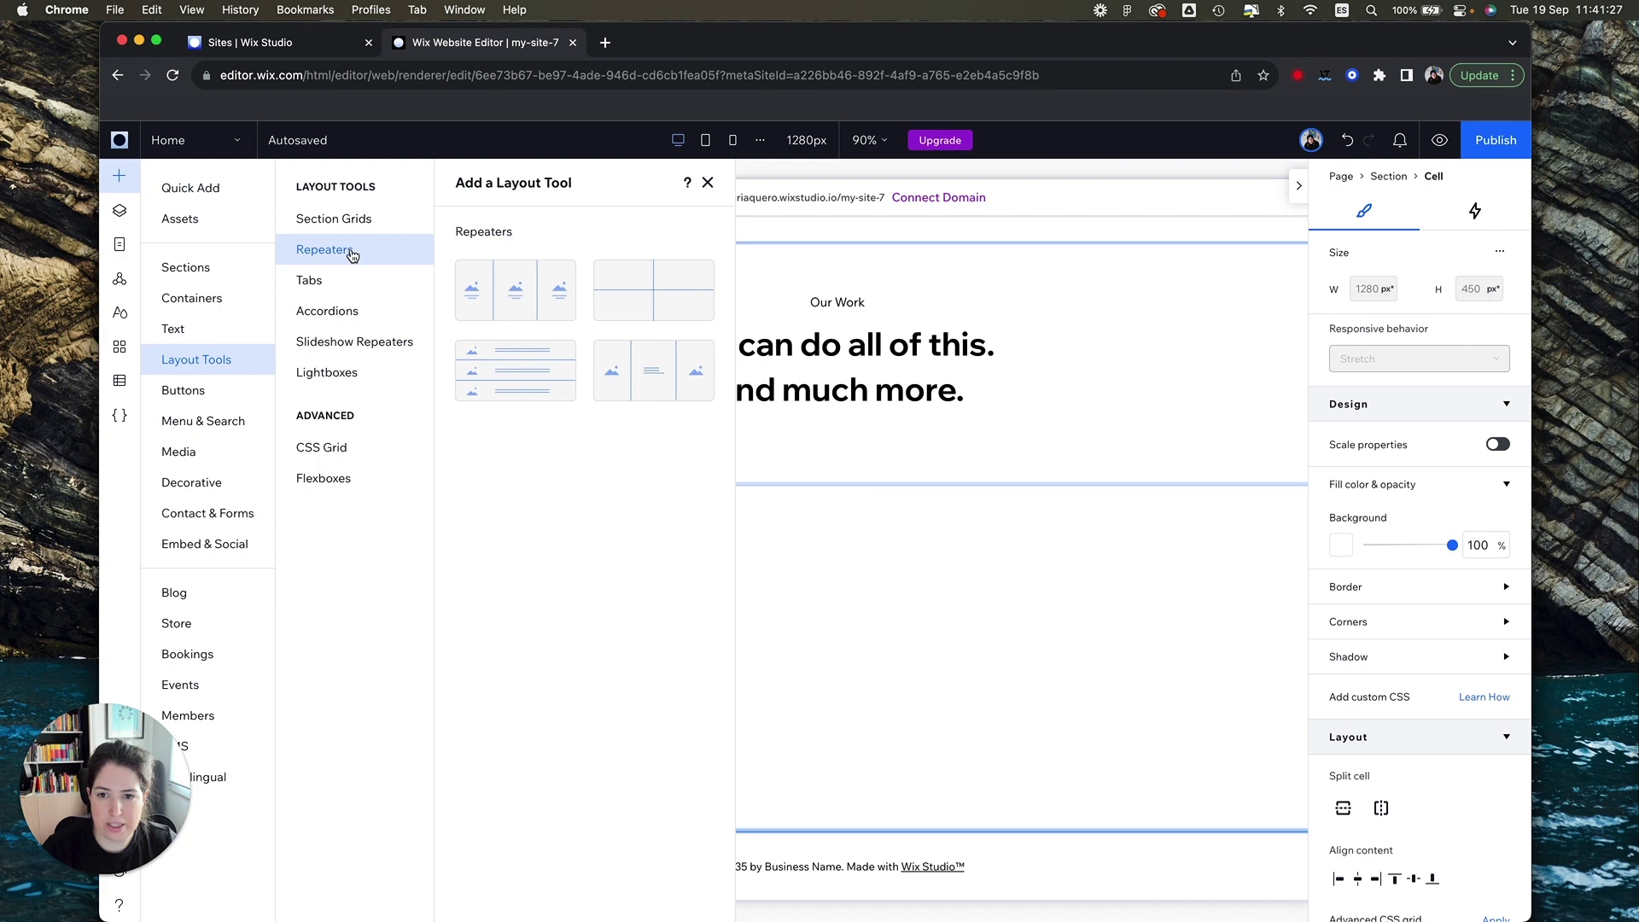
left_click_drag(516, 291, 875, 626)
left_click(844, 654)
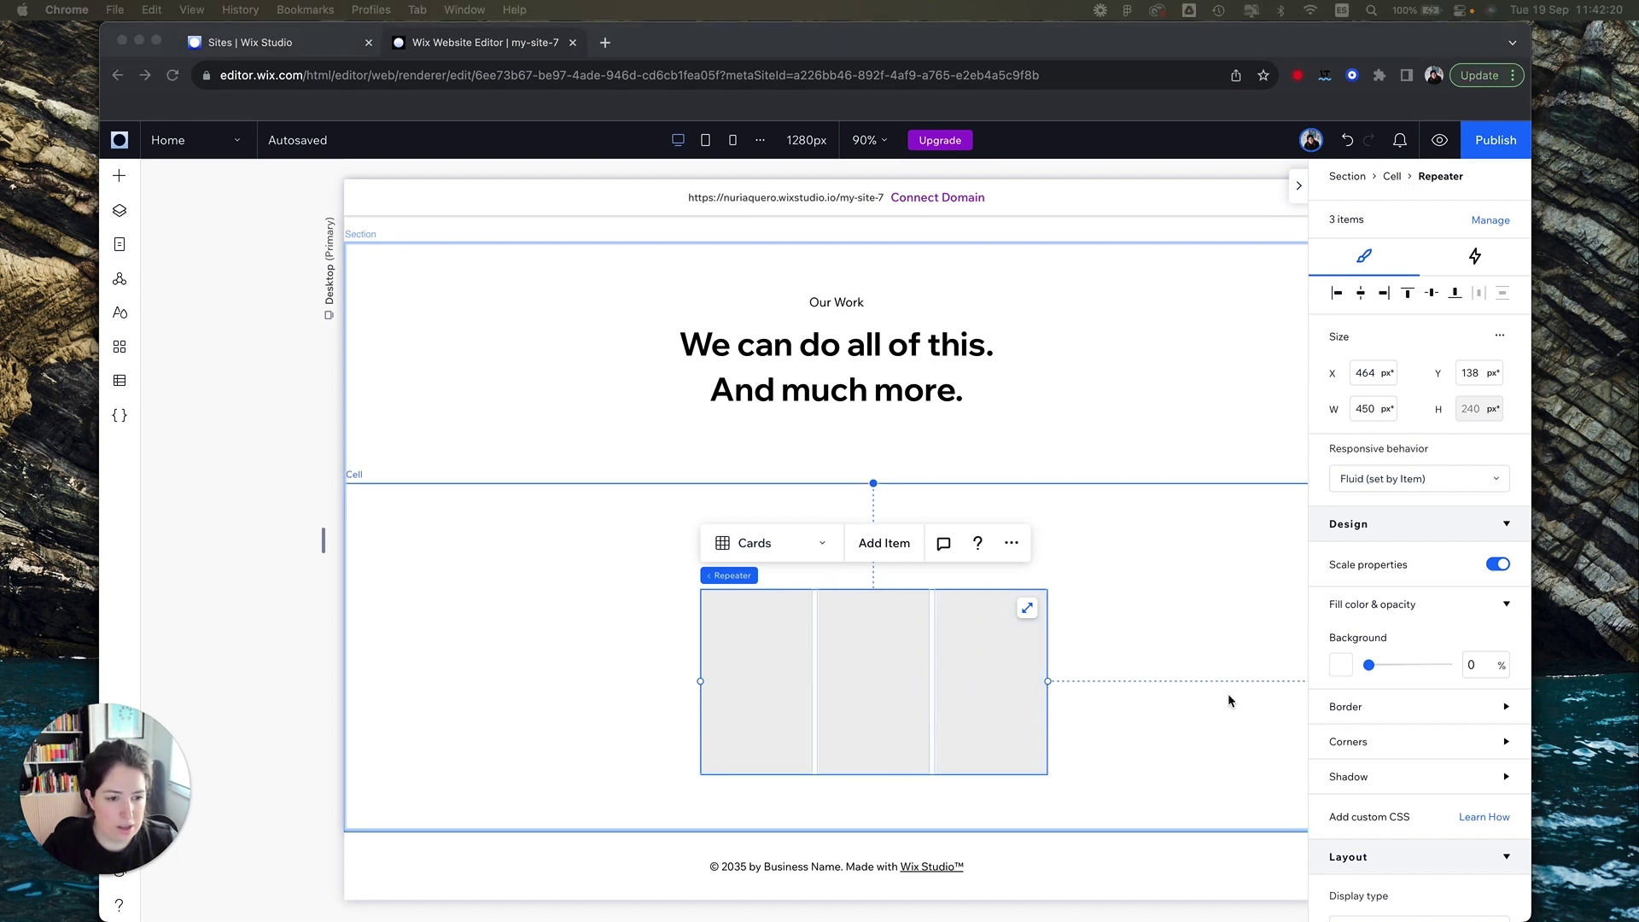
Step: Keep the repeater's display type as Cards and set item alignment to Space Between
scroll(1431, 623, "down", 5)
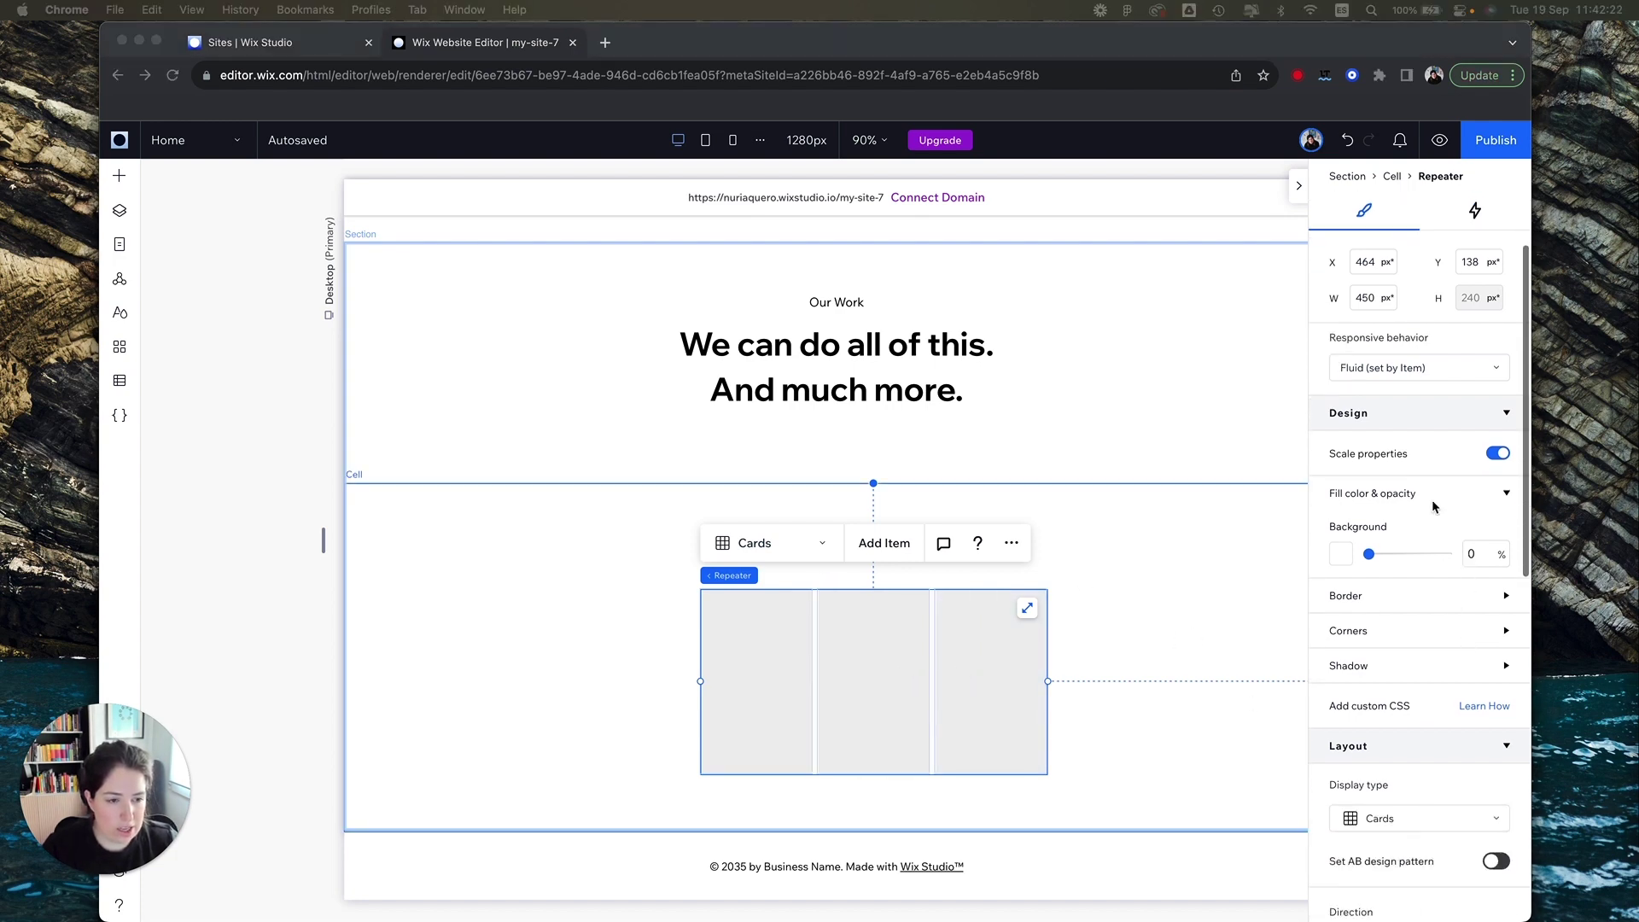
scroll(1443, 596, "down", 4)
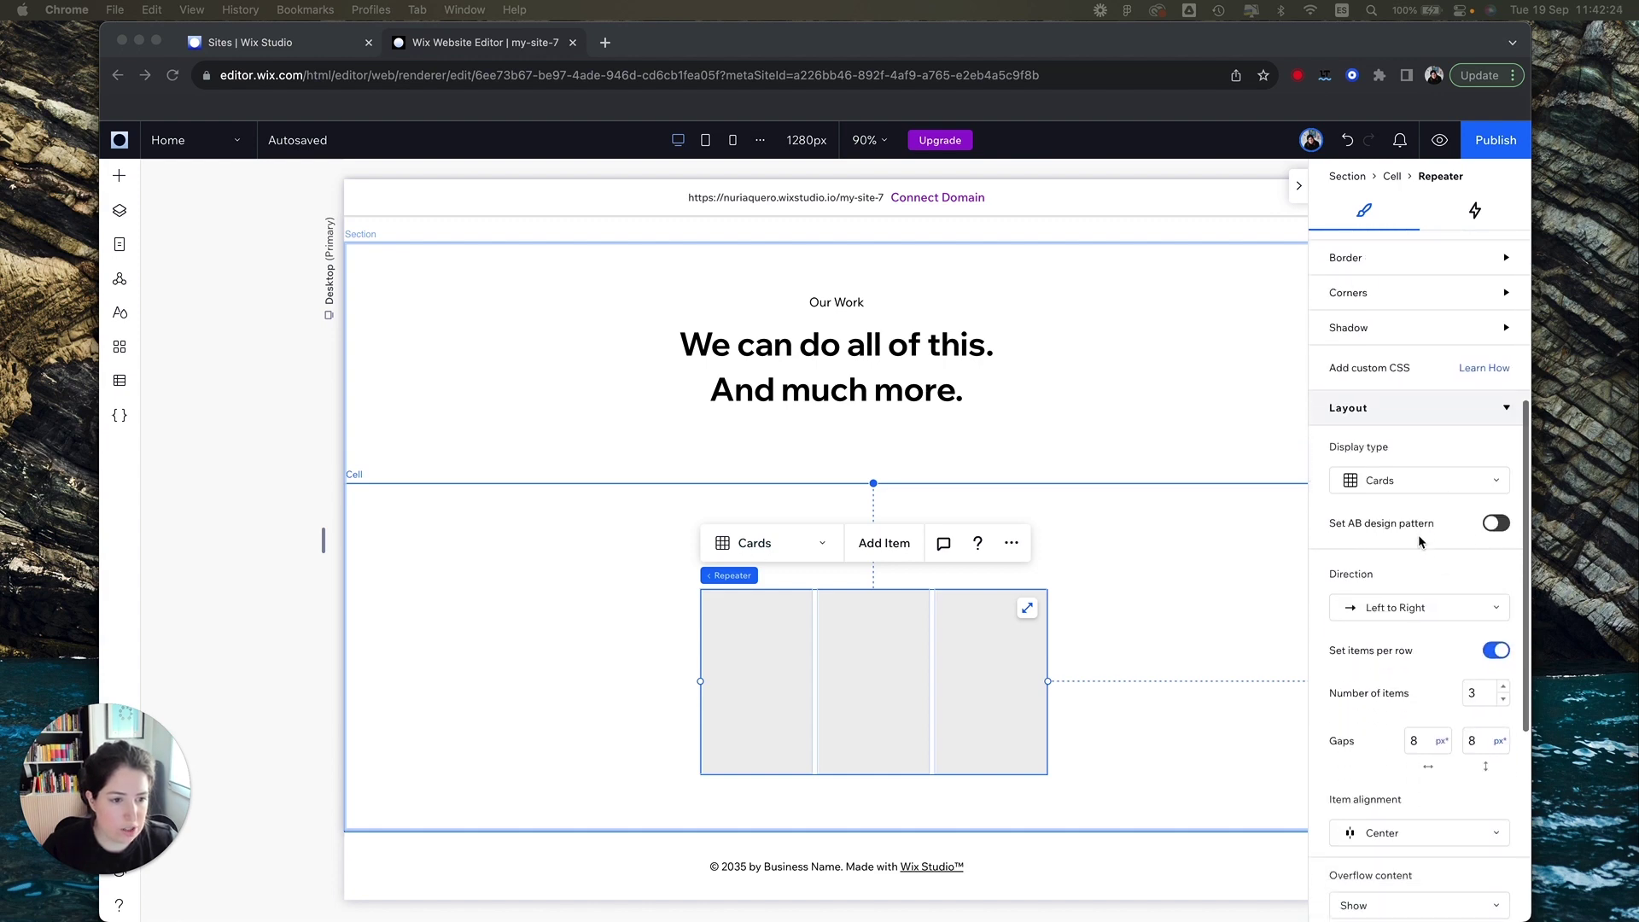
left_click(1443, 465)
left_click(1443, 467)
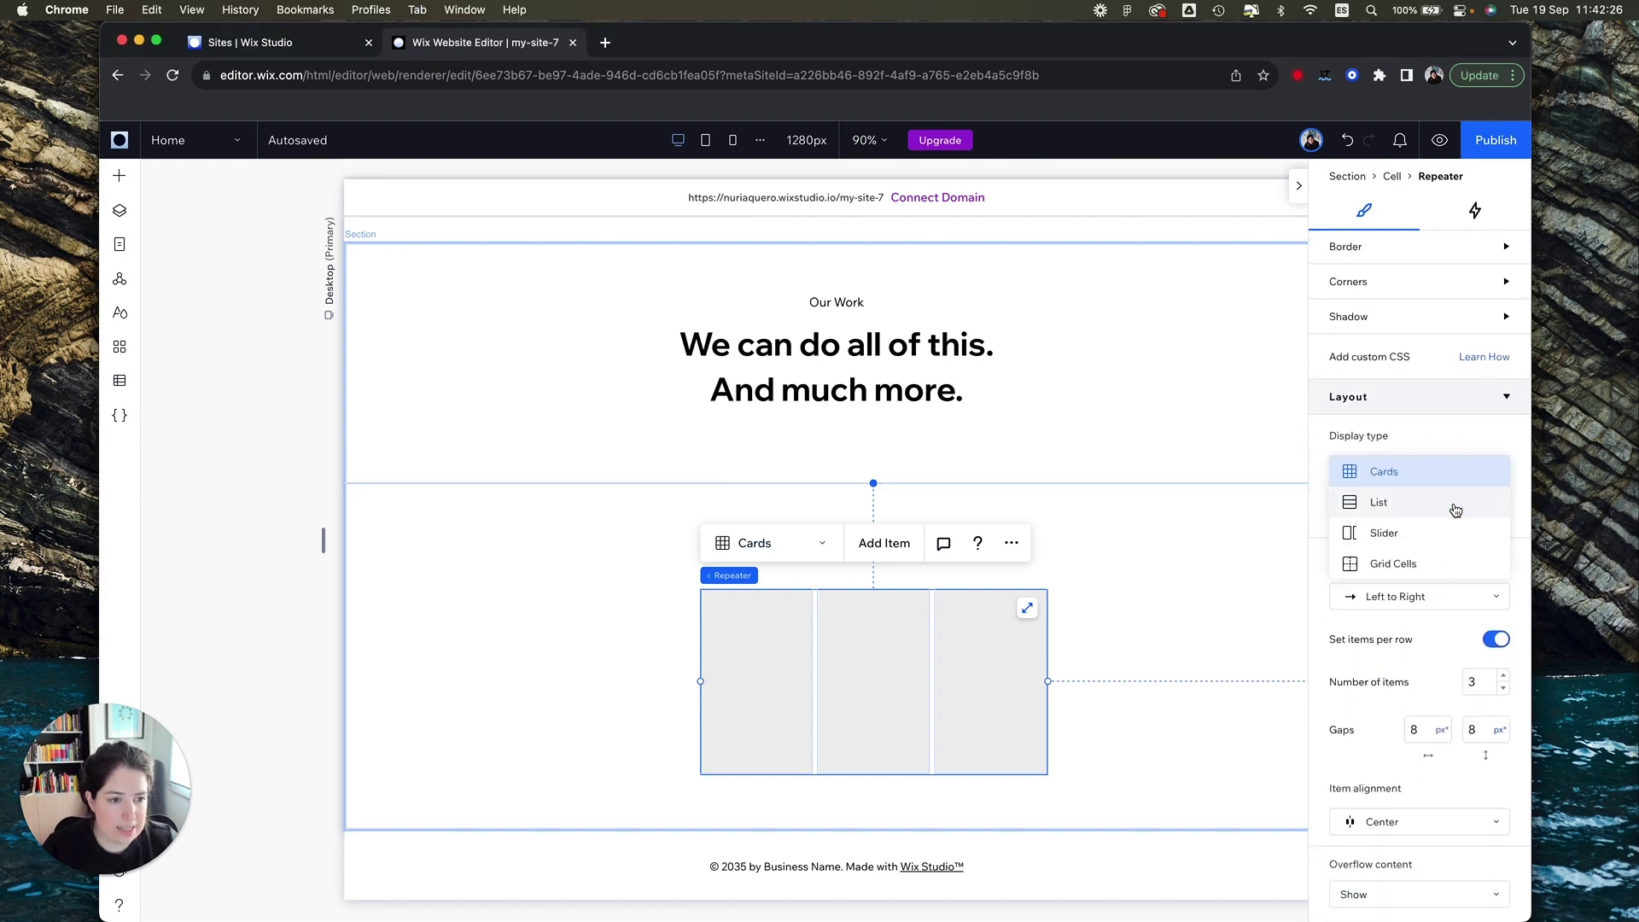
left_click(1451, 510)
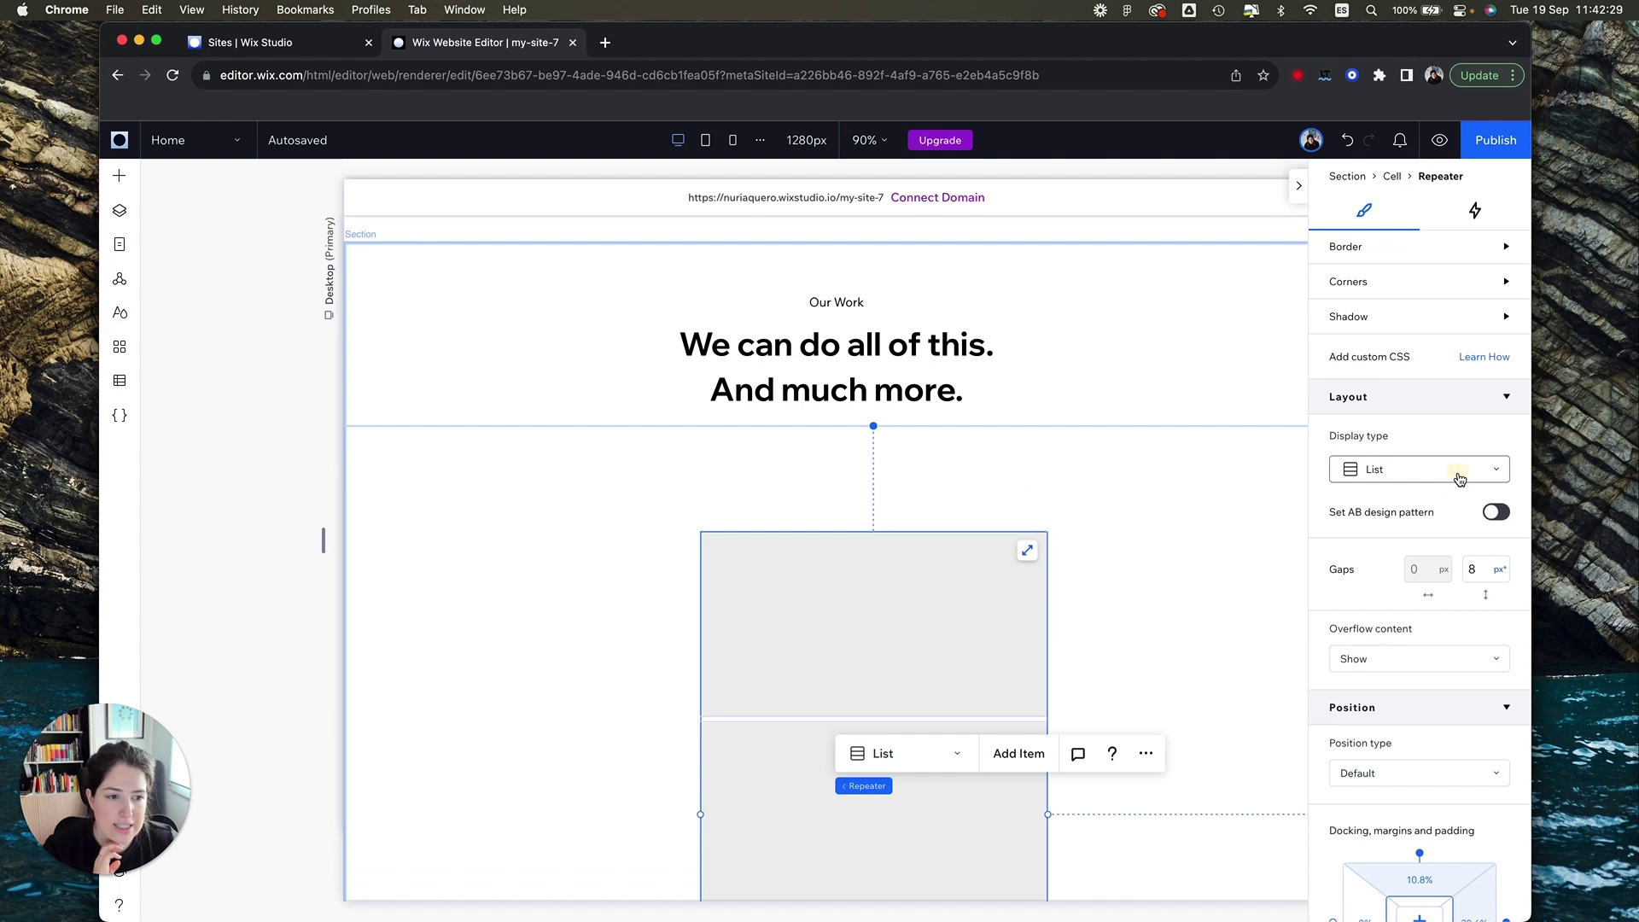
left_click(1460, 478)
left_click(1442, 450)
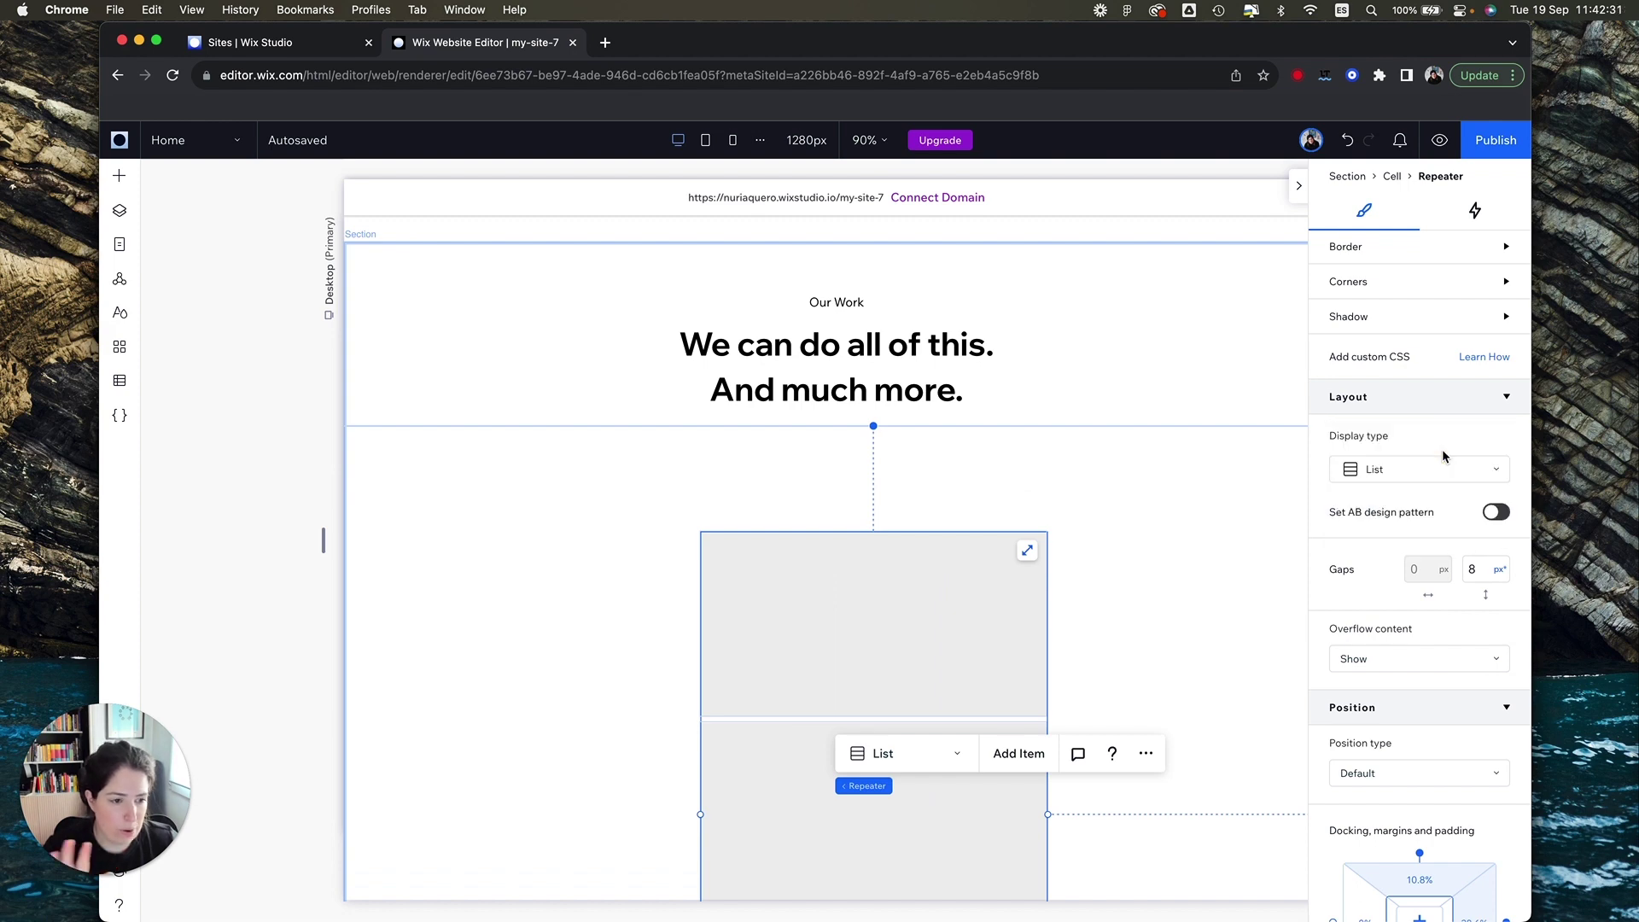
scroll(1452, 525, "down", 2)
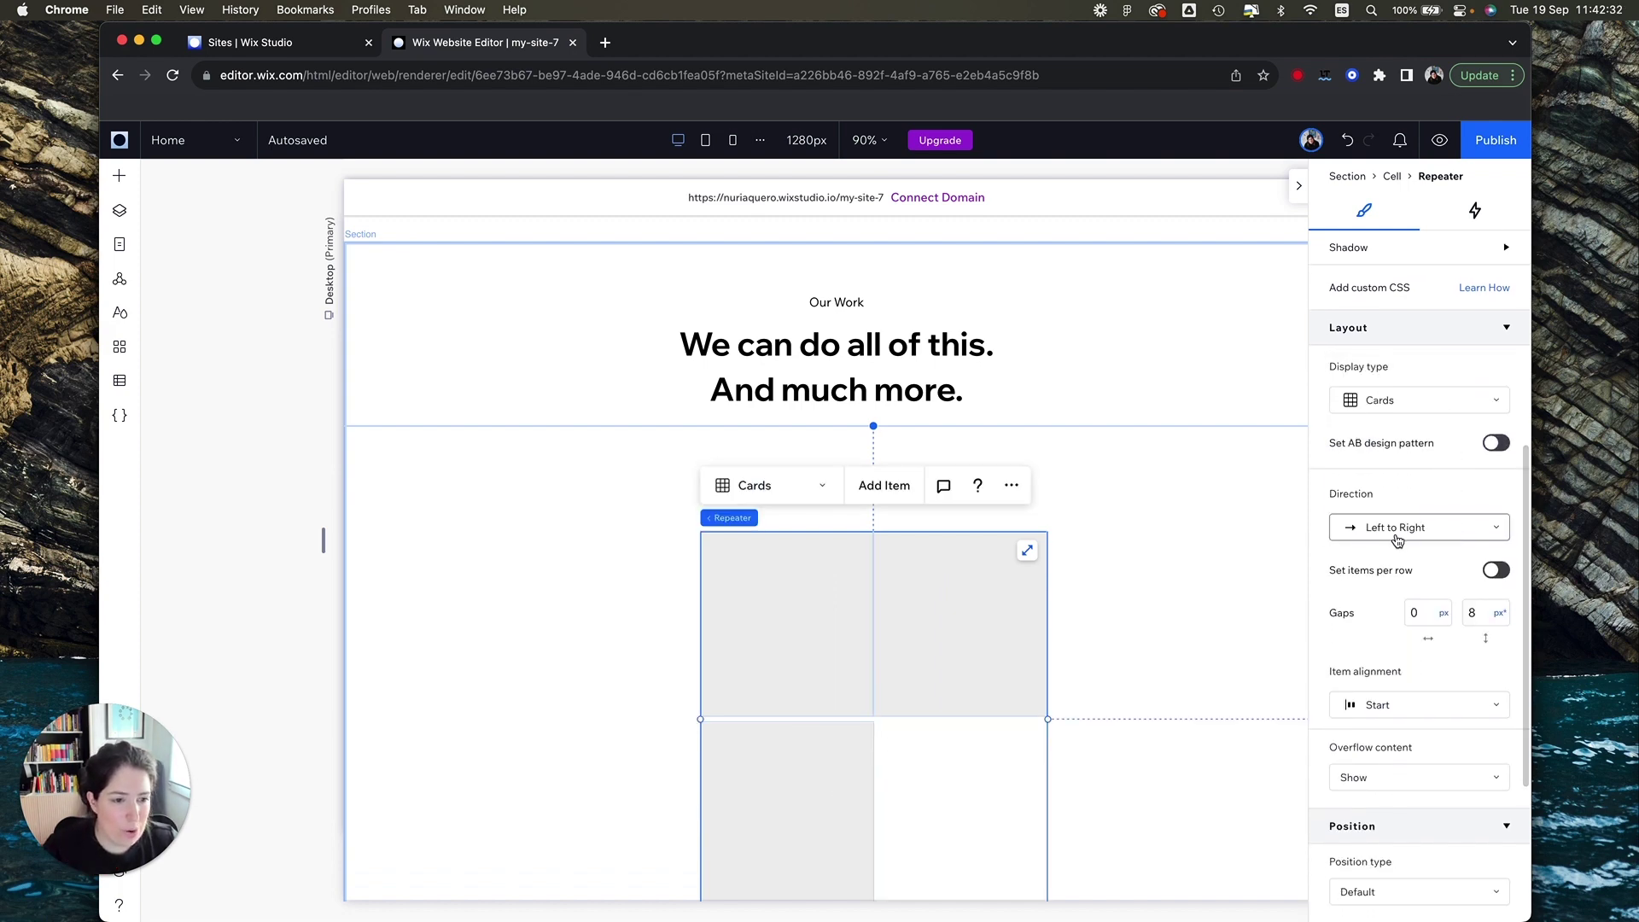
scroll(1390, 585, "down", 1)
left_click(1452, 642)
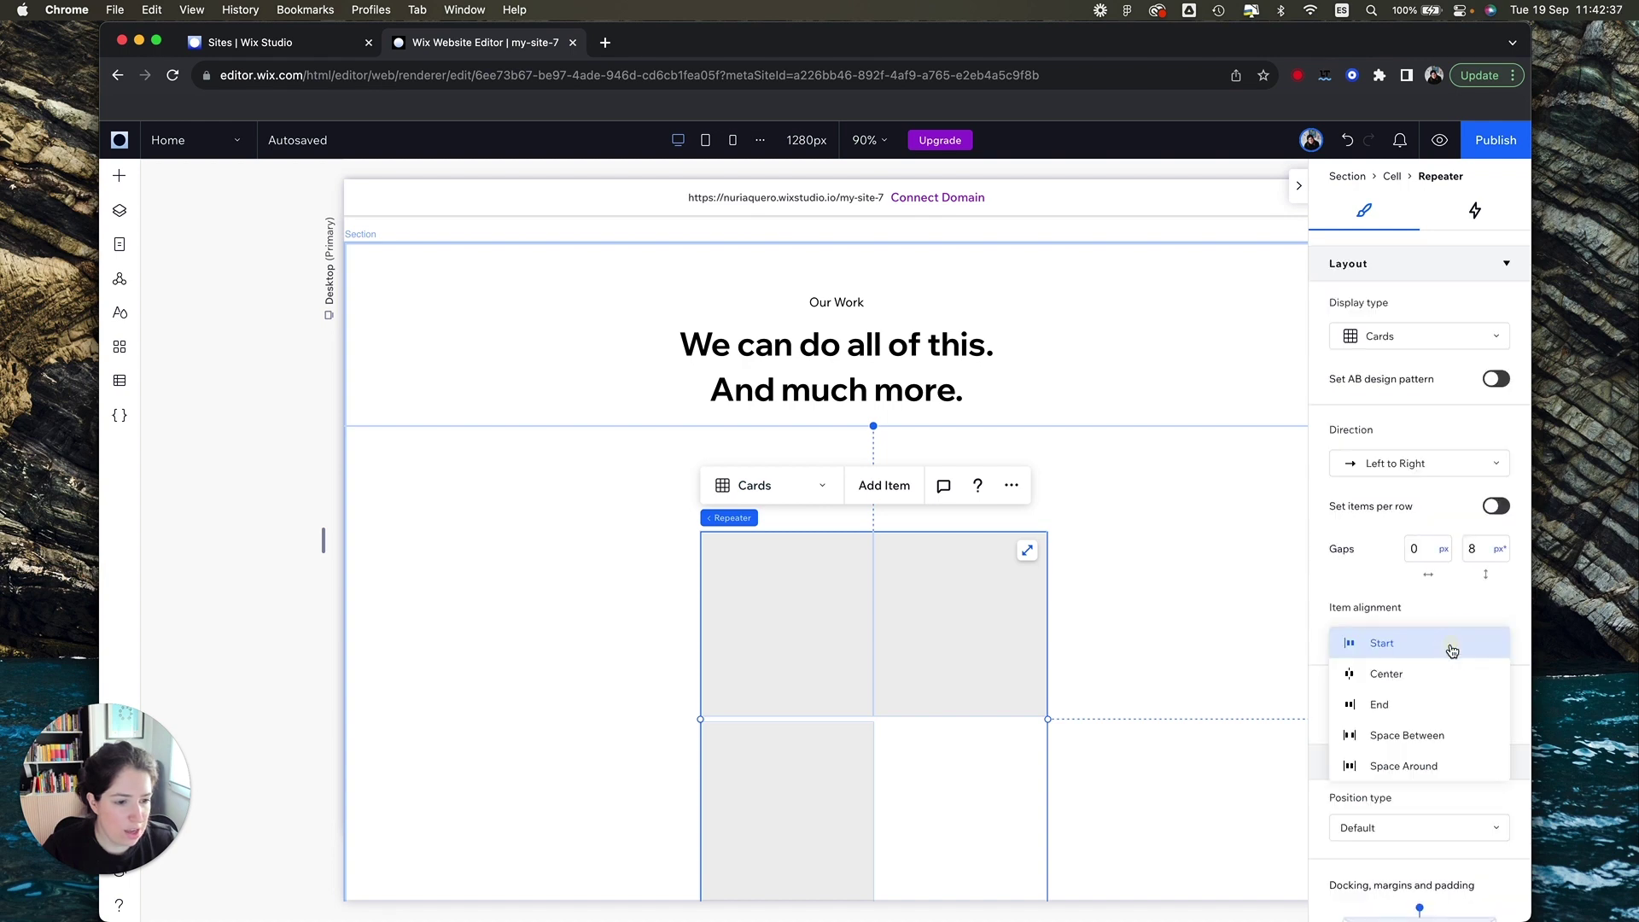
key("Return")
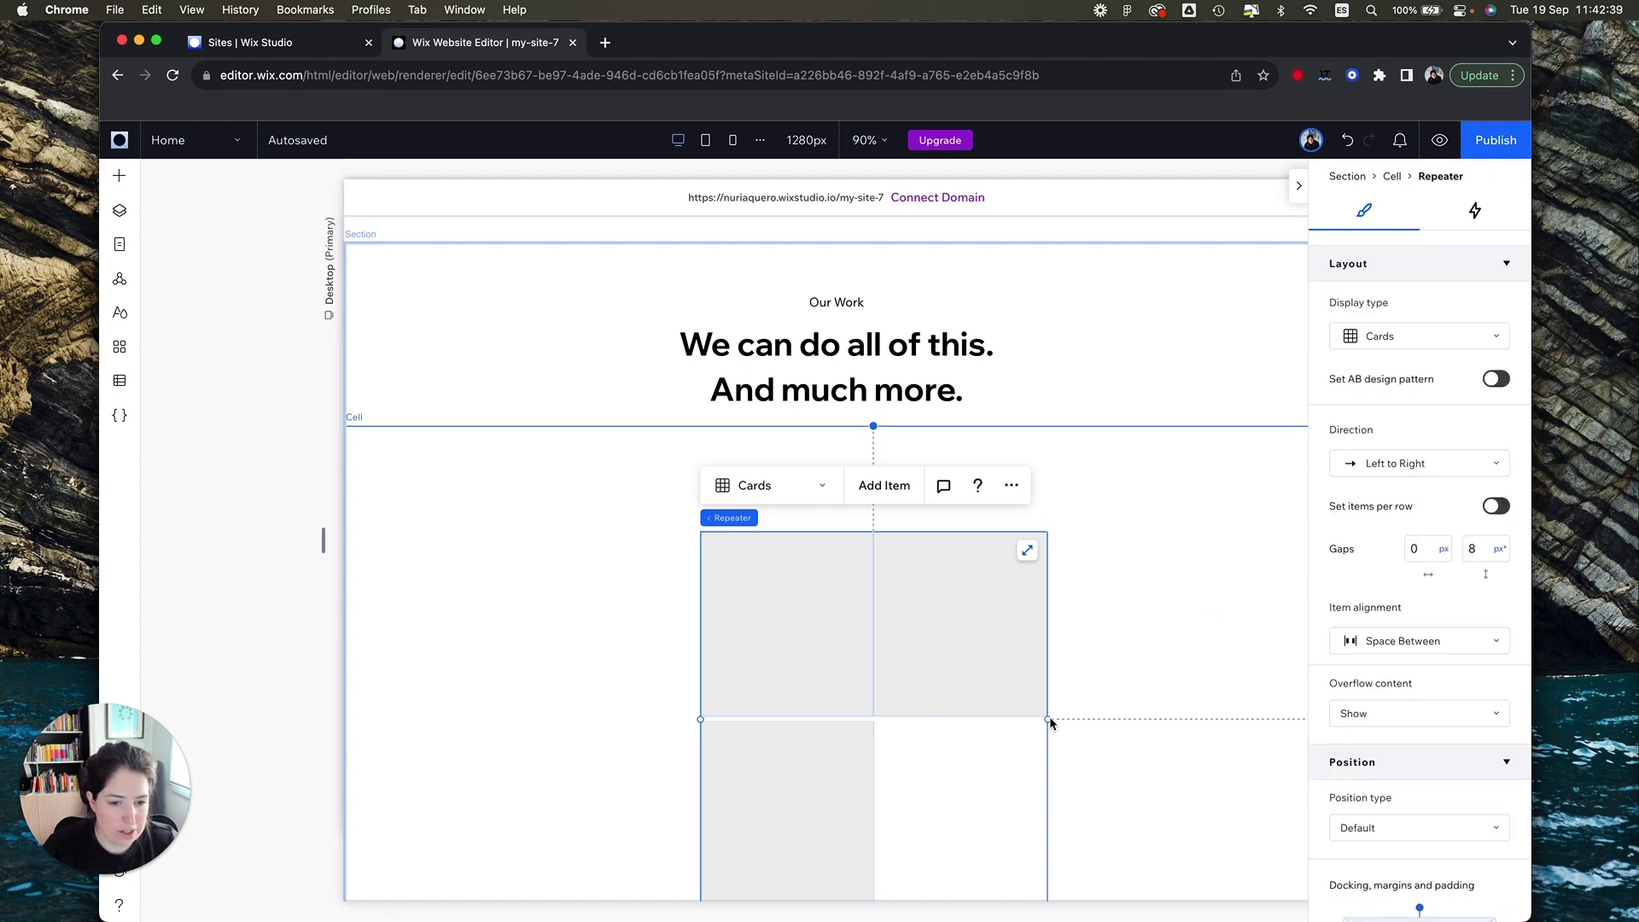
Step: Show 3 cards per row with an 8 px horizontal gap, widening the repeater to 914 px
left_click_drag(1051, 720, 1214, 716)
left_click(1496, 505)
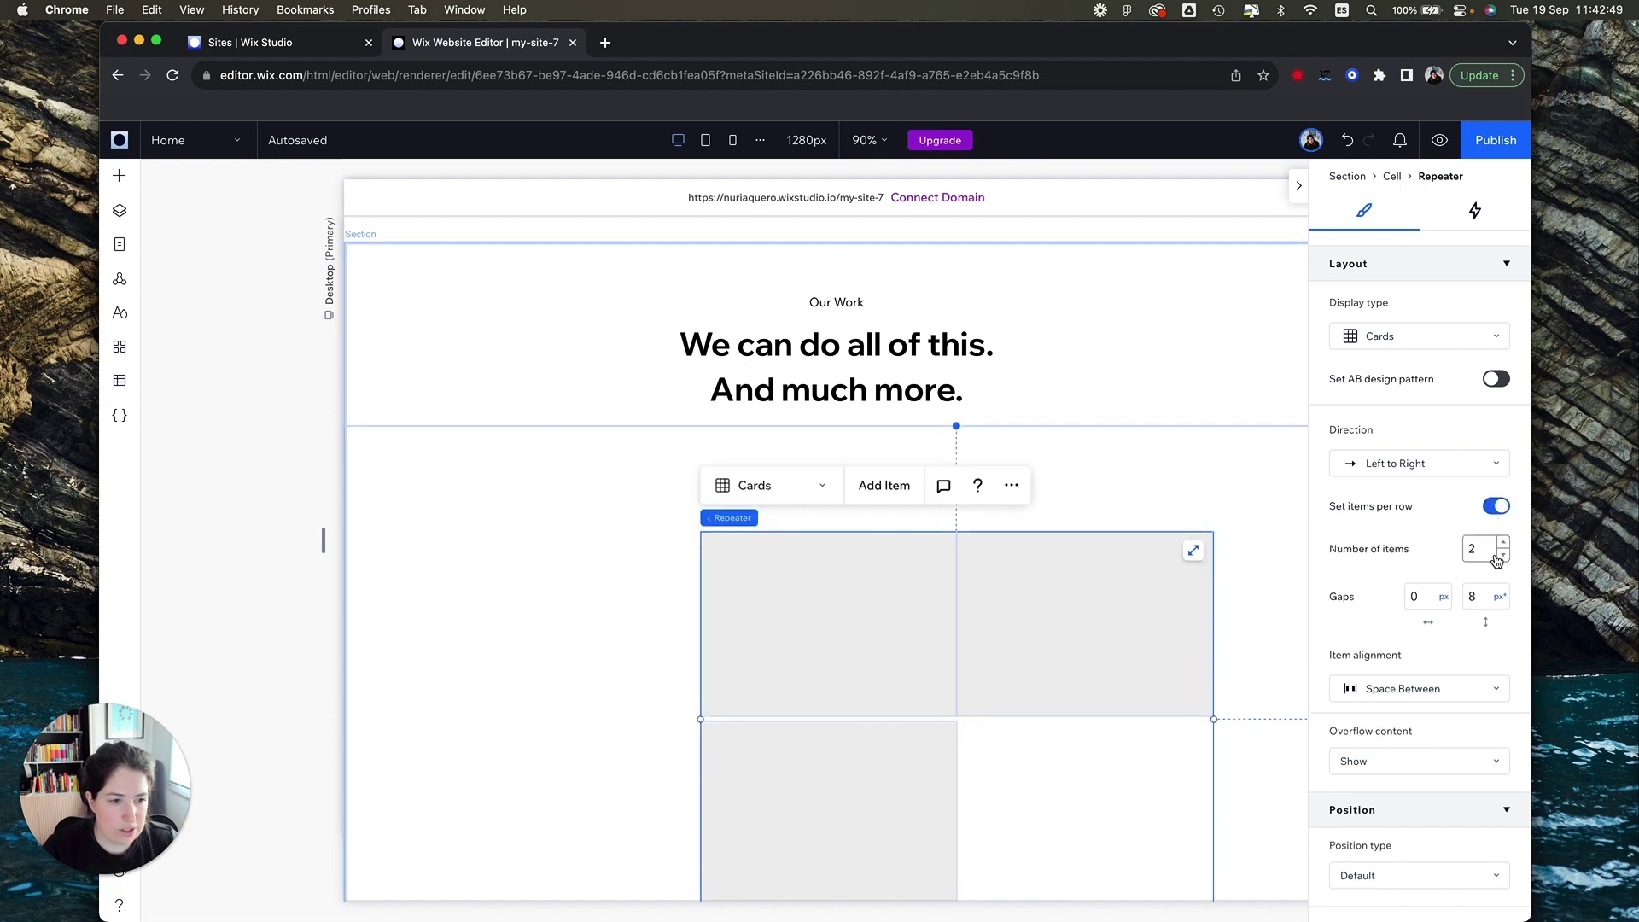
left_click(1506, 543)
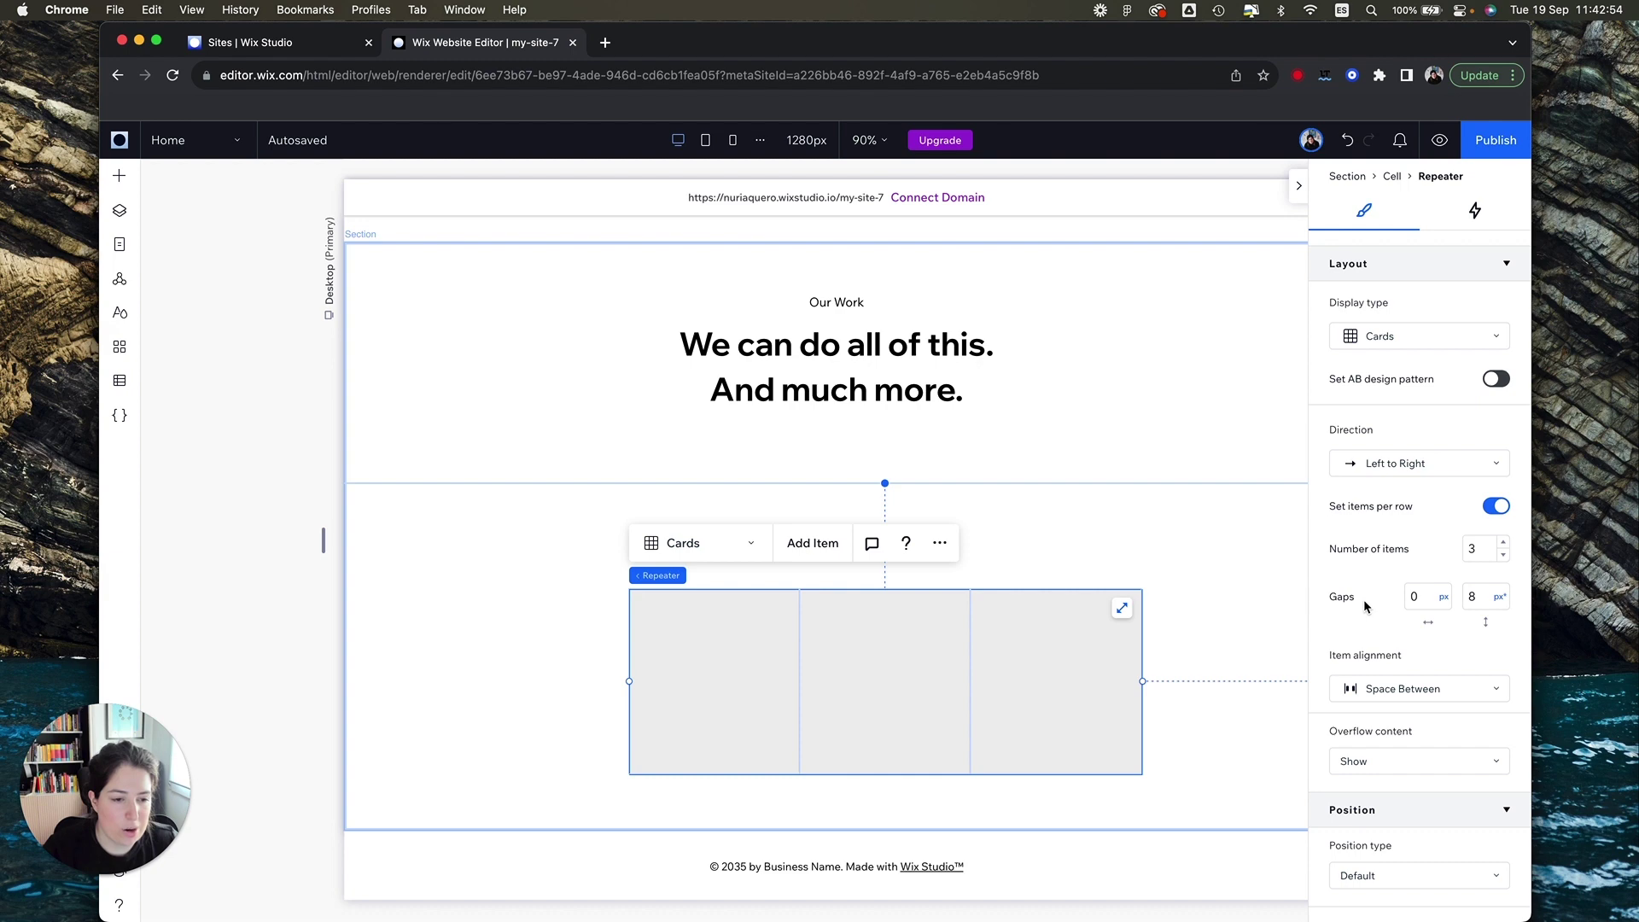
scroll(1365, 600, "down", 1)
left_click(1423, 539)
type("8")
key("Return")
left_click_drag(1143, 680, 1189, 686)
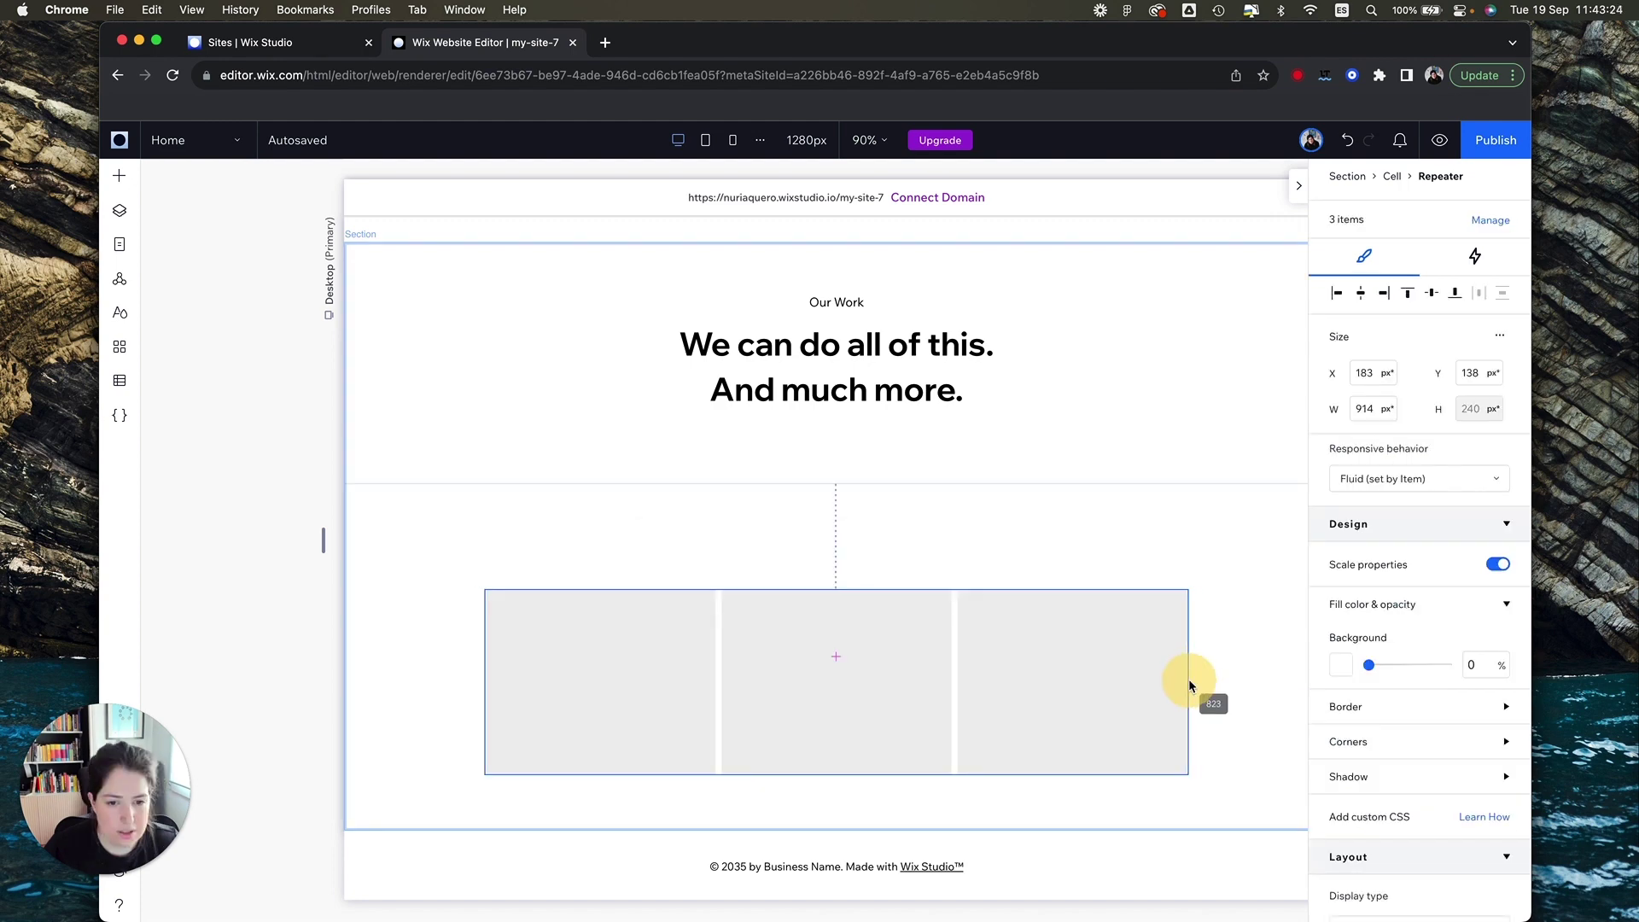
left_click(599, 598)
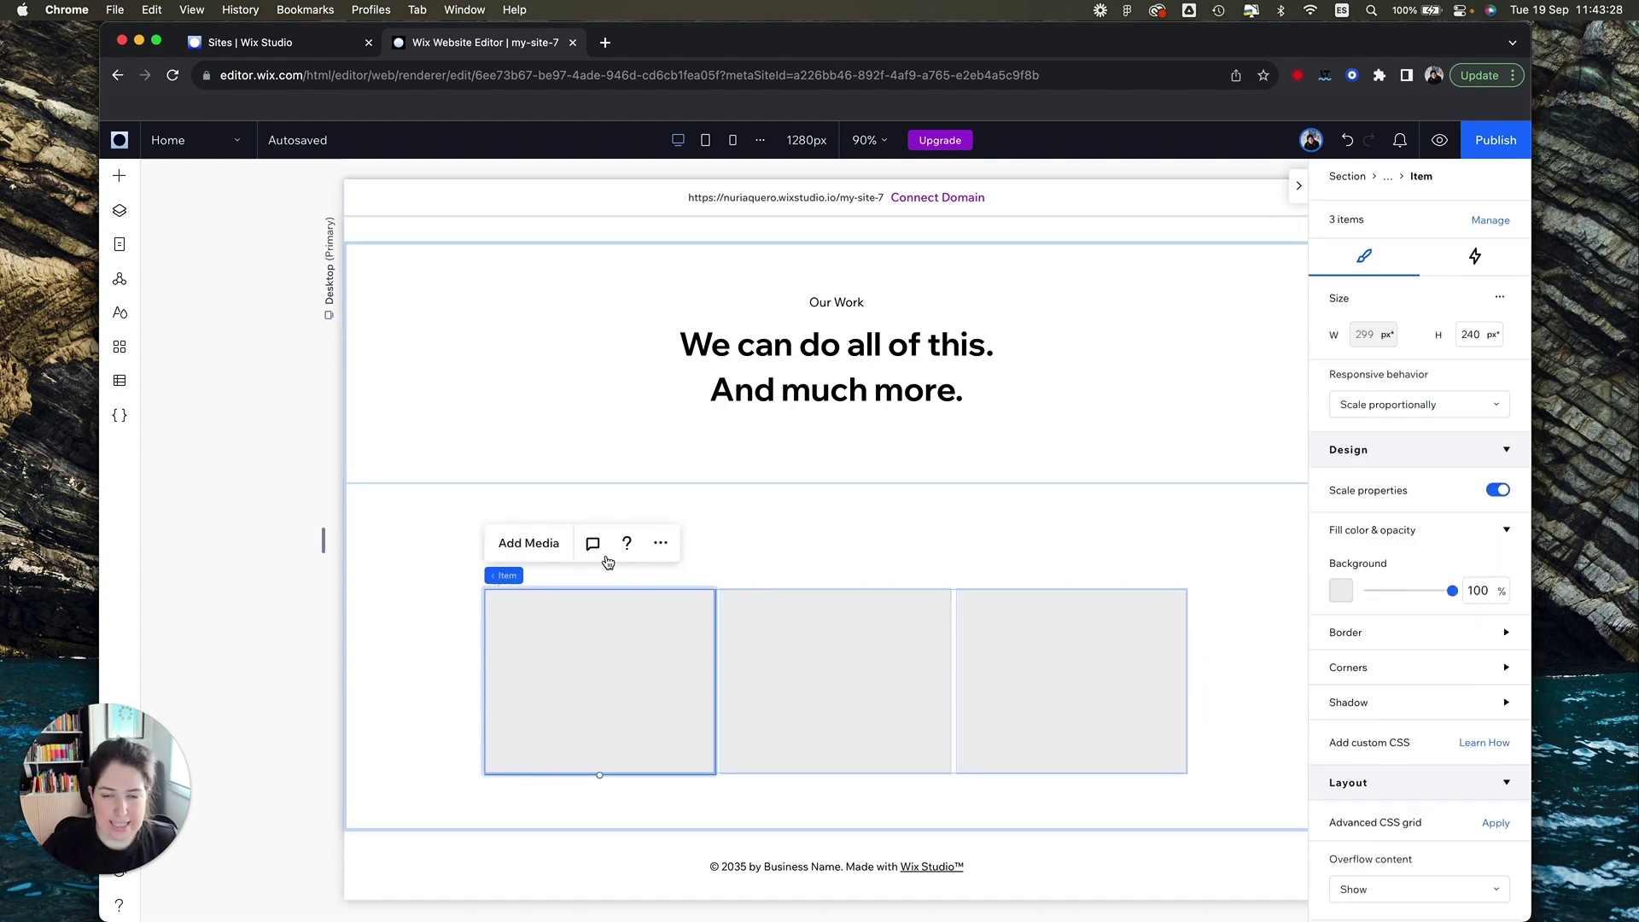
key("super+Tab")
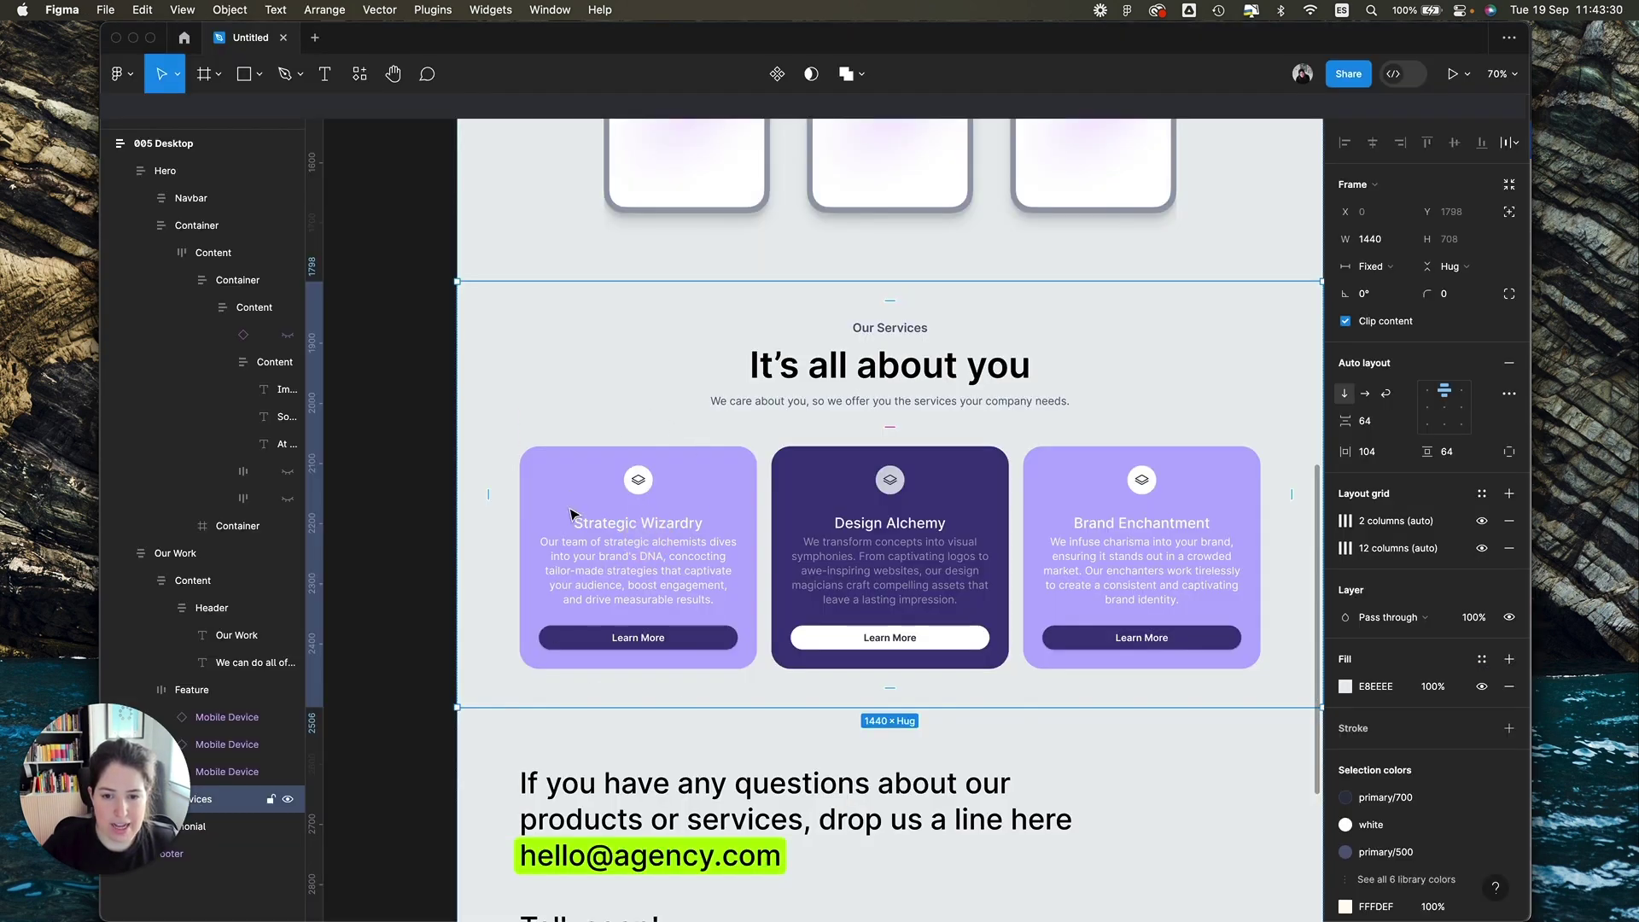
Step: Add a centred Heading 5 reading 'Strategic Wizardry' to the first card
key("super+Tab")
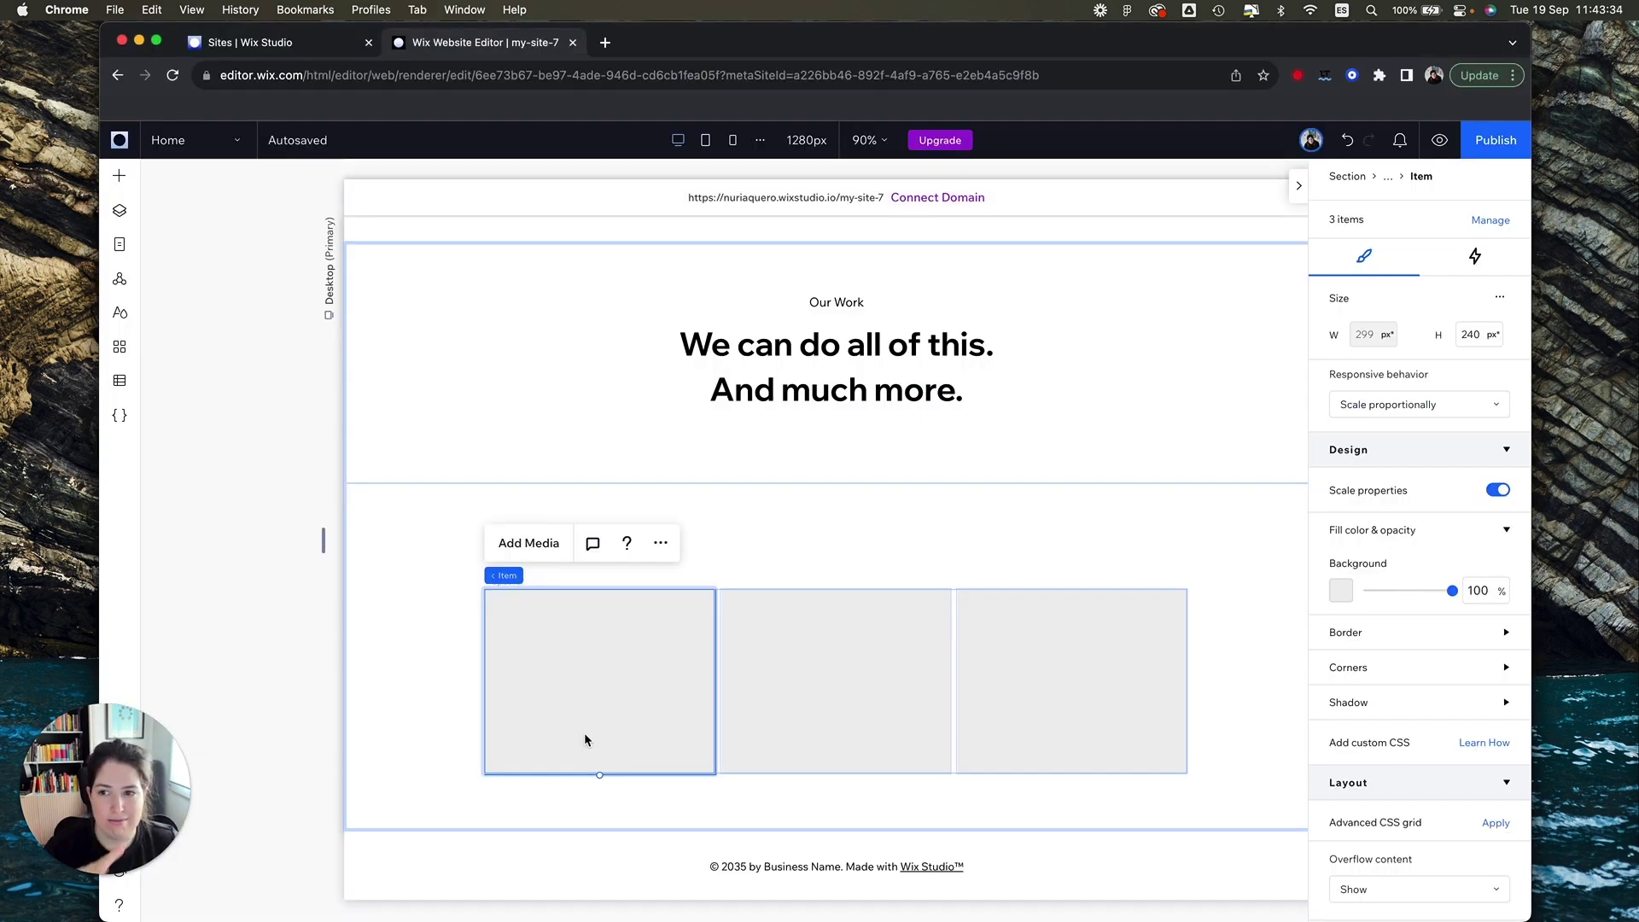
key("t")
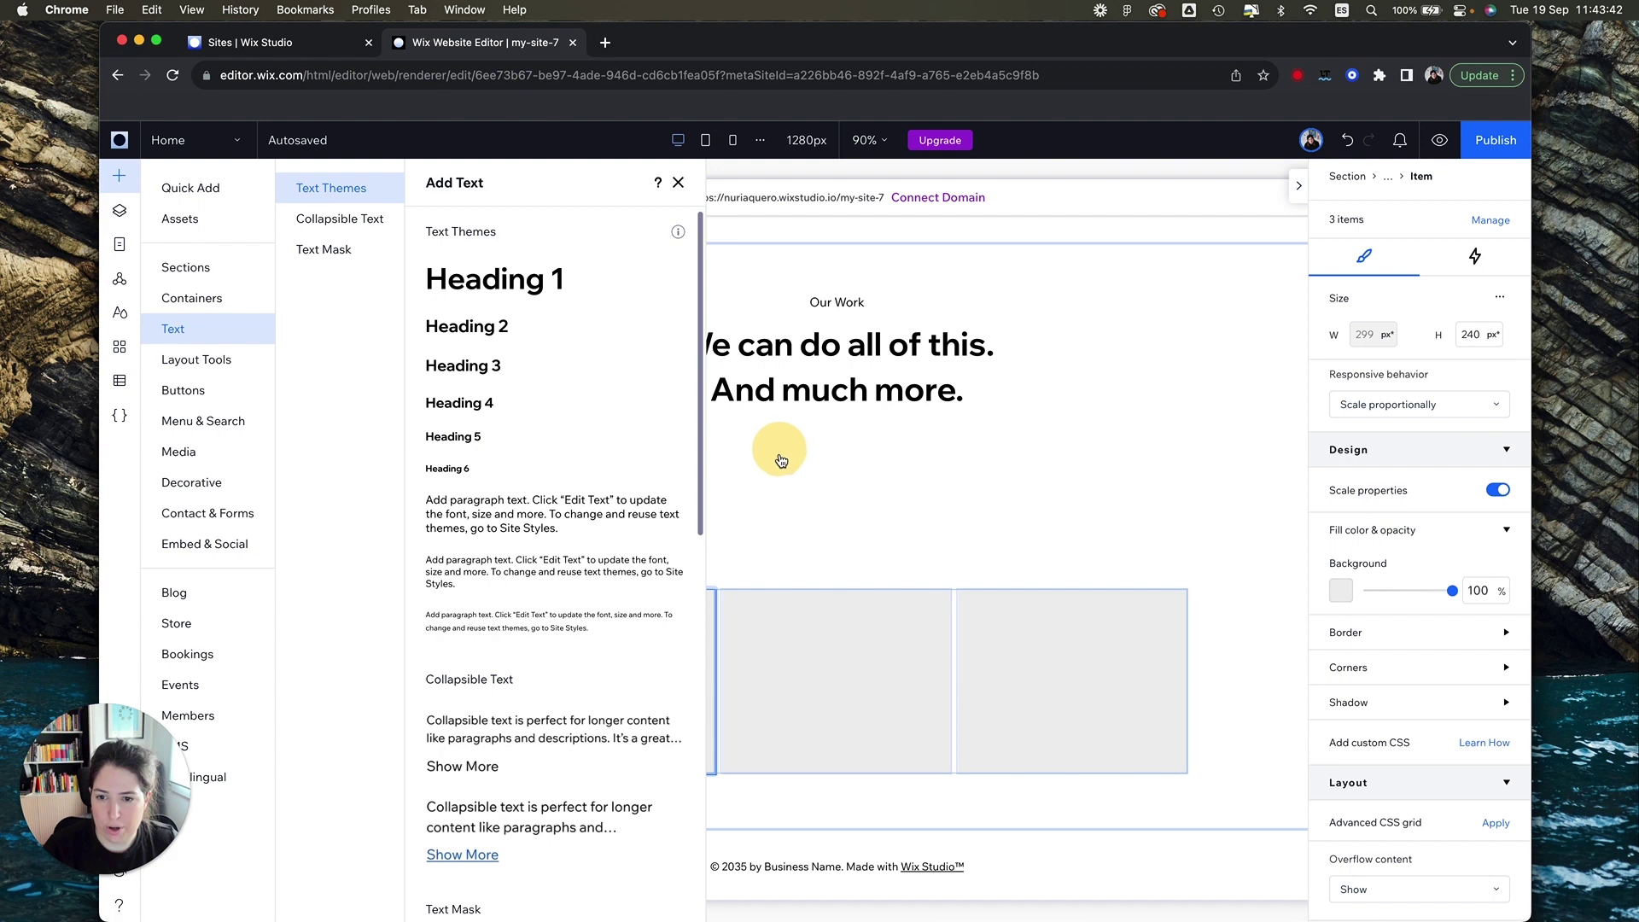
left_click_drag(704, 604, 645, 630)
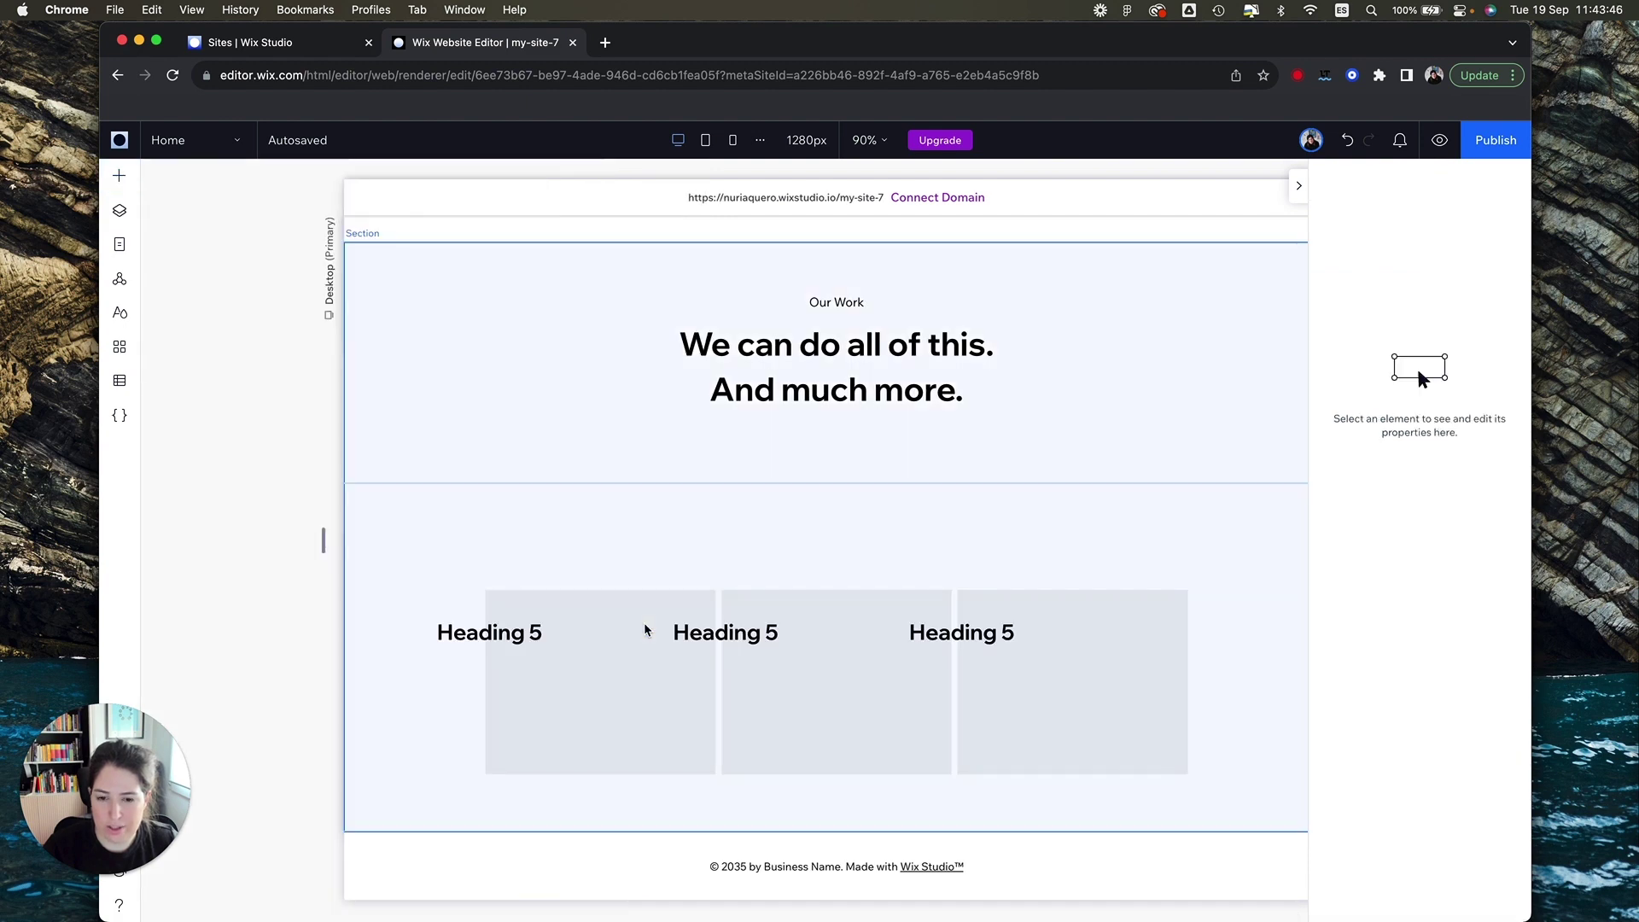
left_click(929, 639)
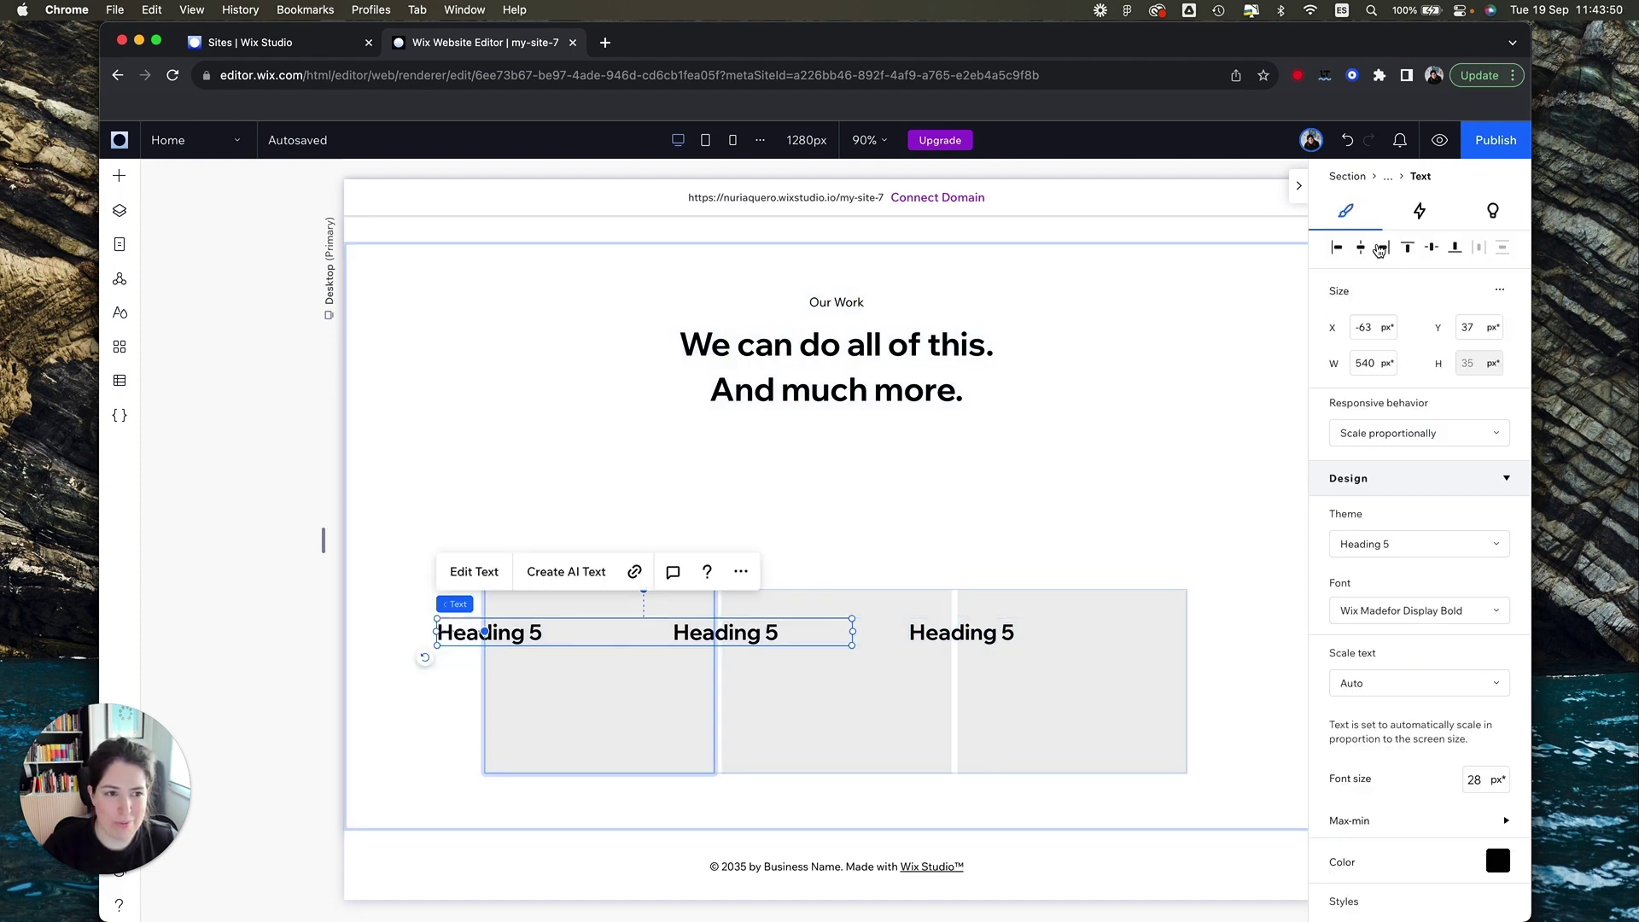
scroll(1410, 644, "down", 5)
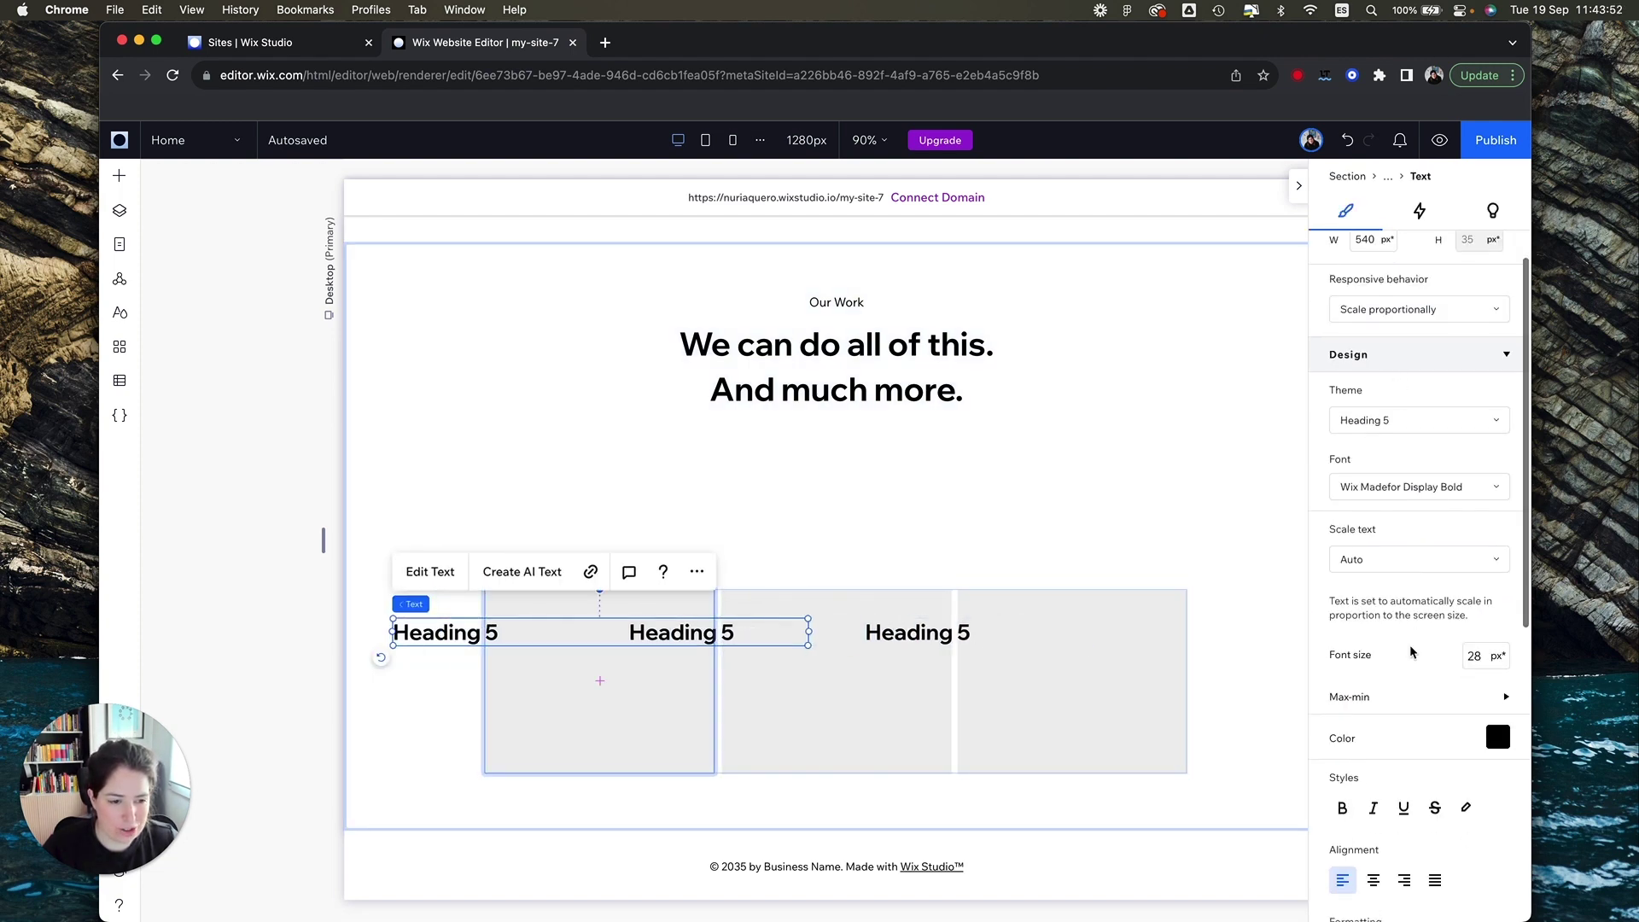
scroll(1383, 427, "up", 5)
left_click(1363, 249)
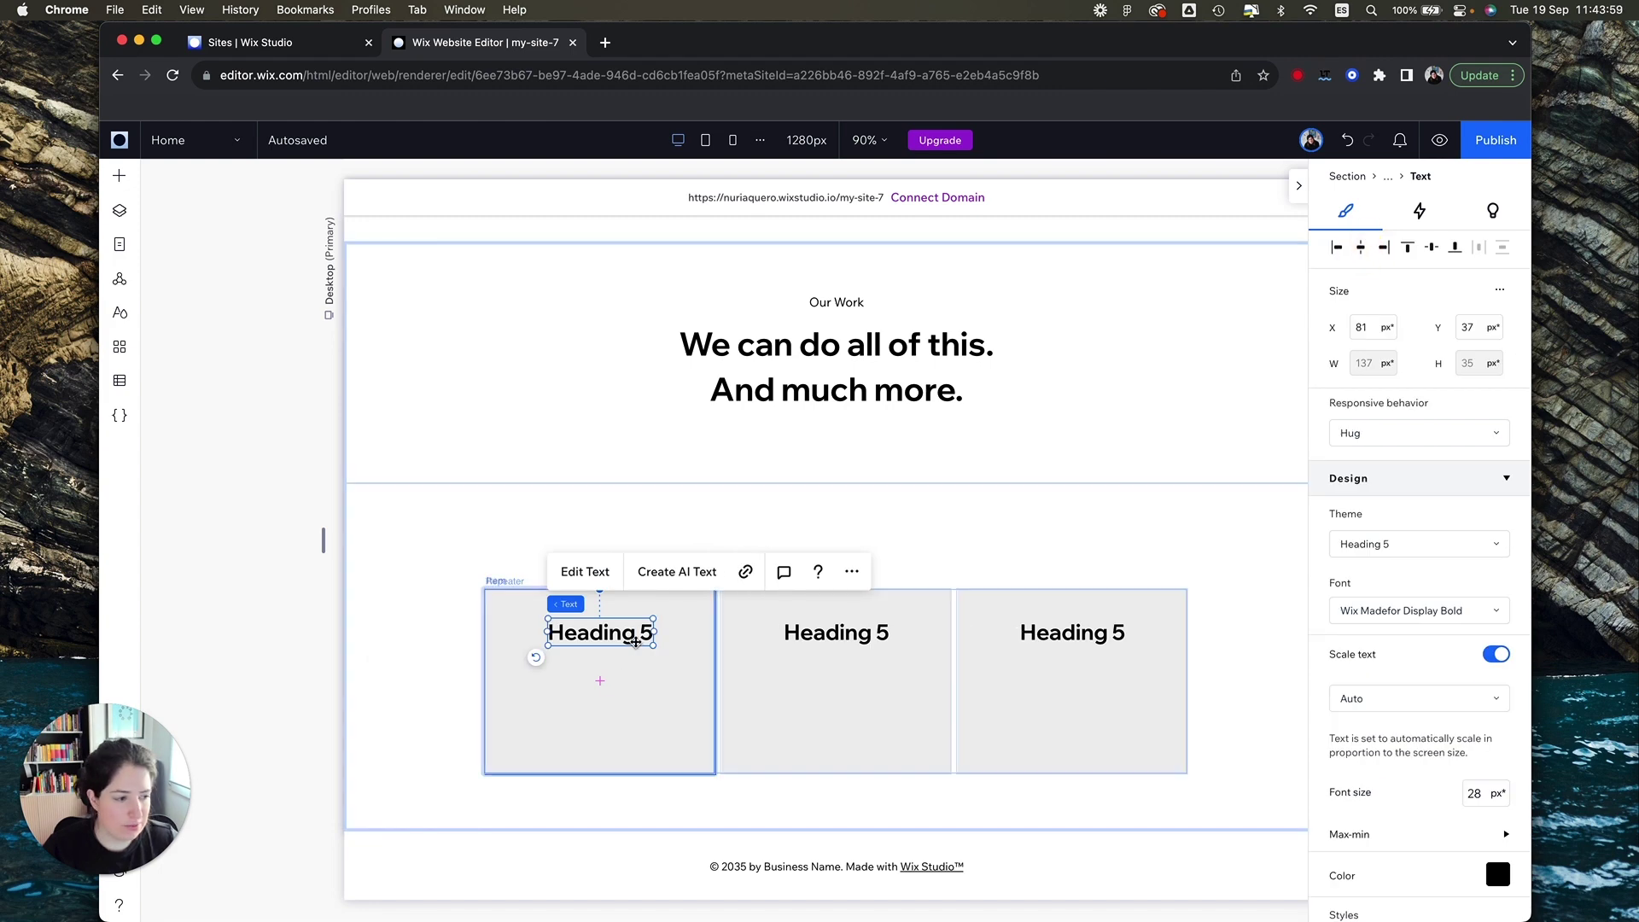
double_click(625, 631)
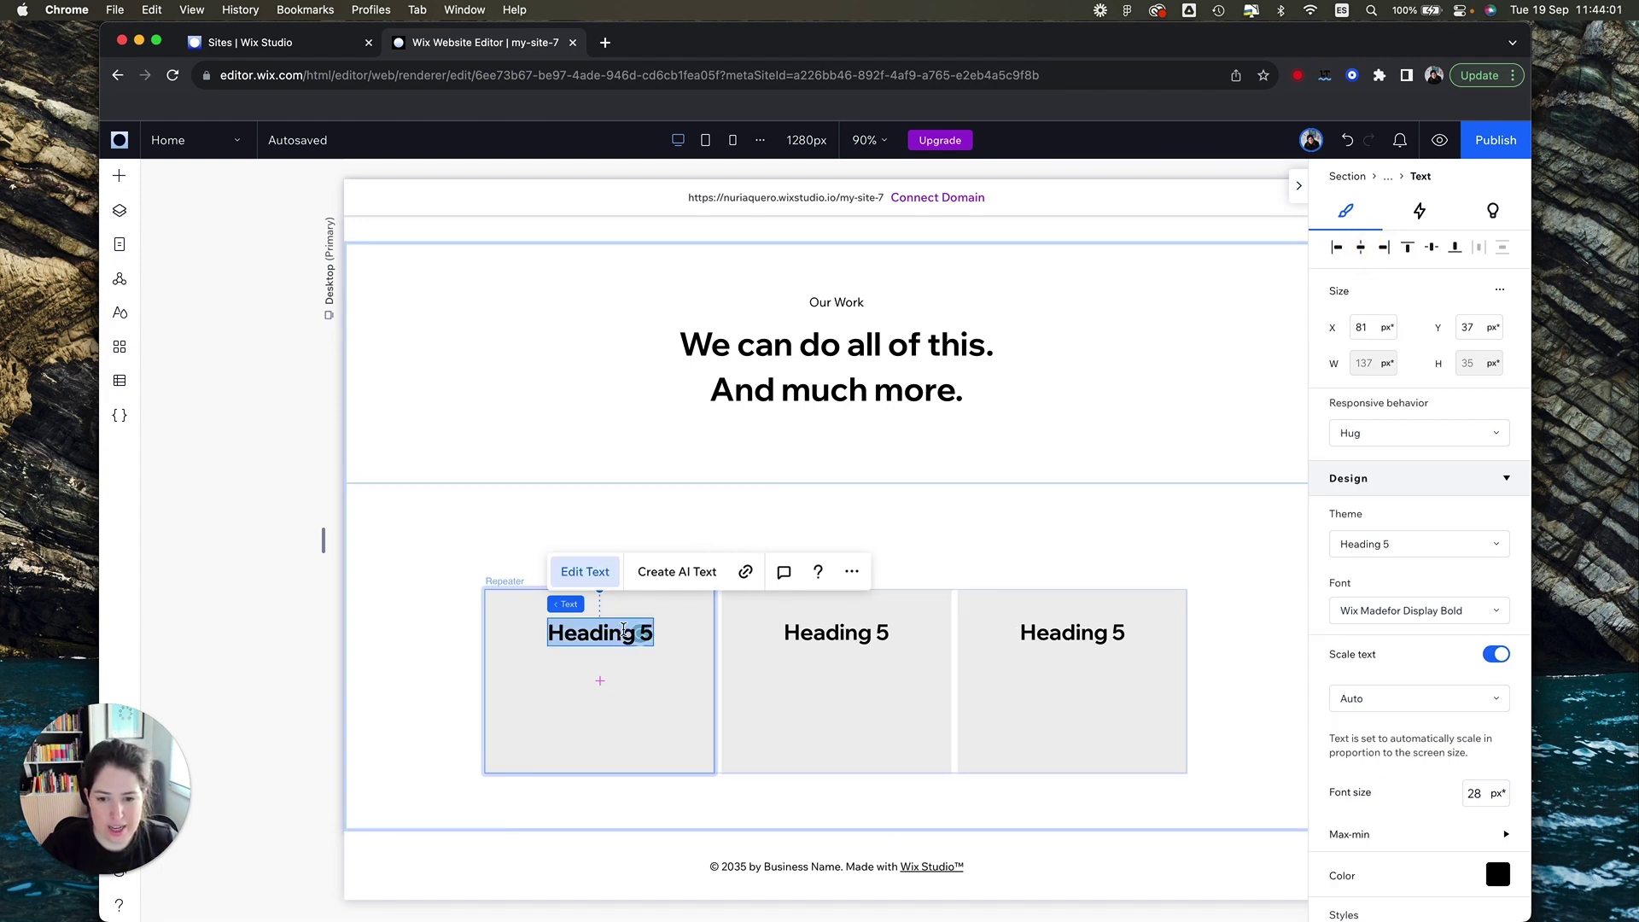
type("Strategic Wizardry")
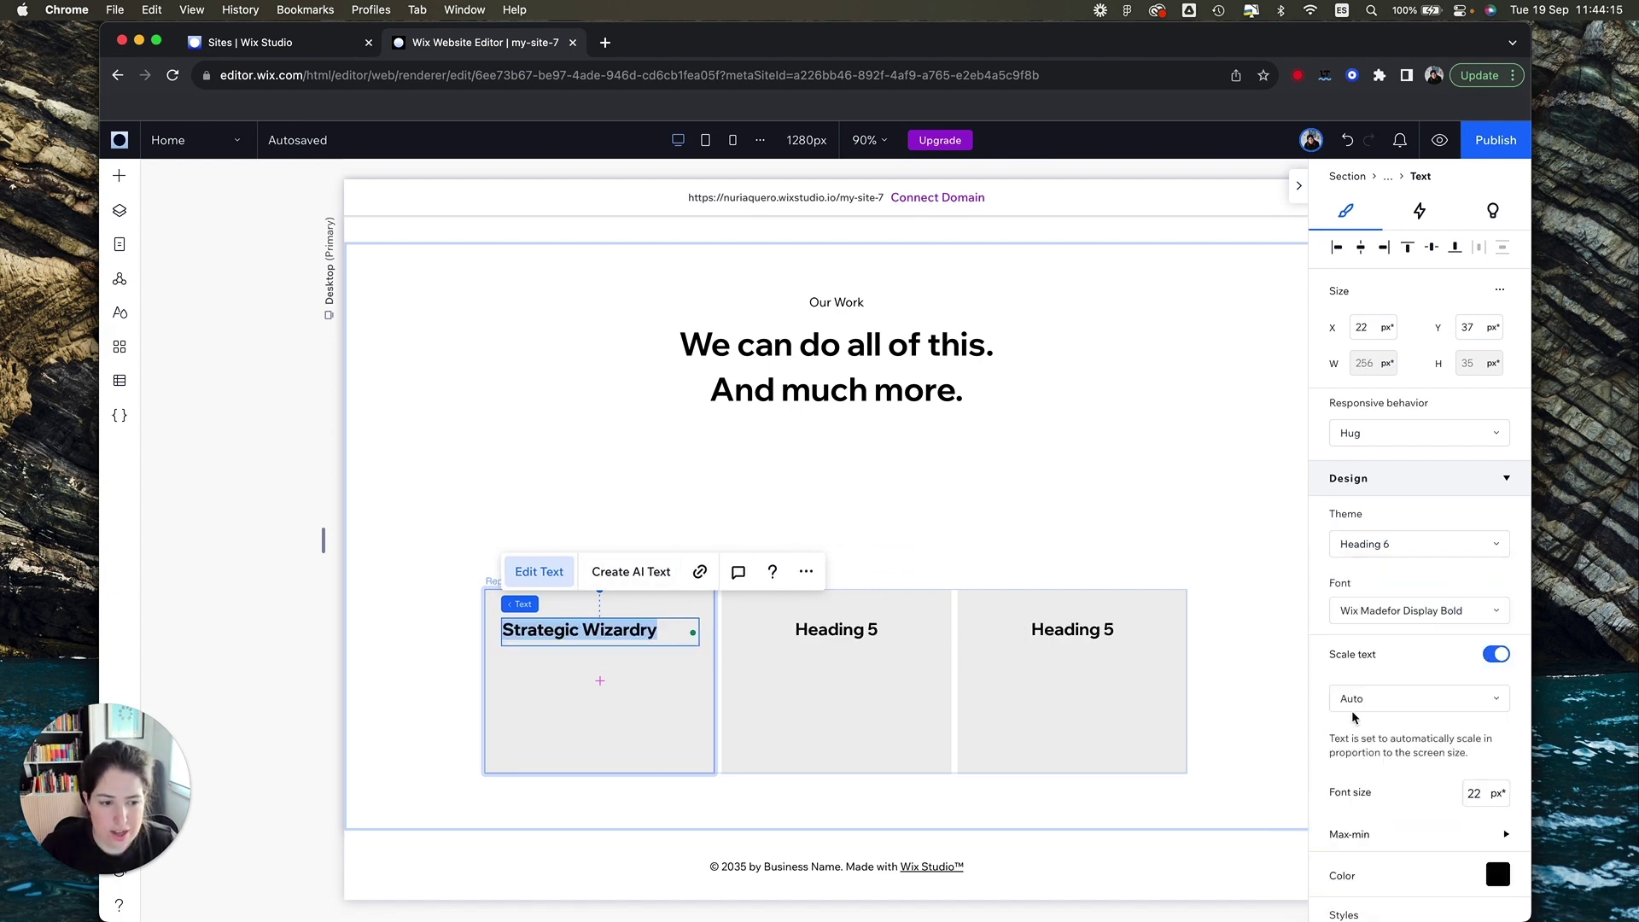
left_click(1365, 248)
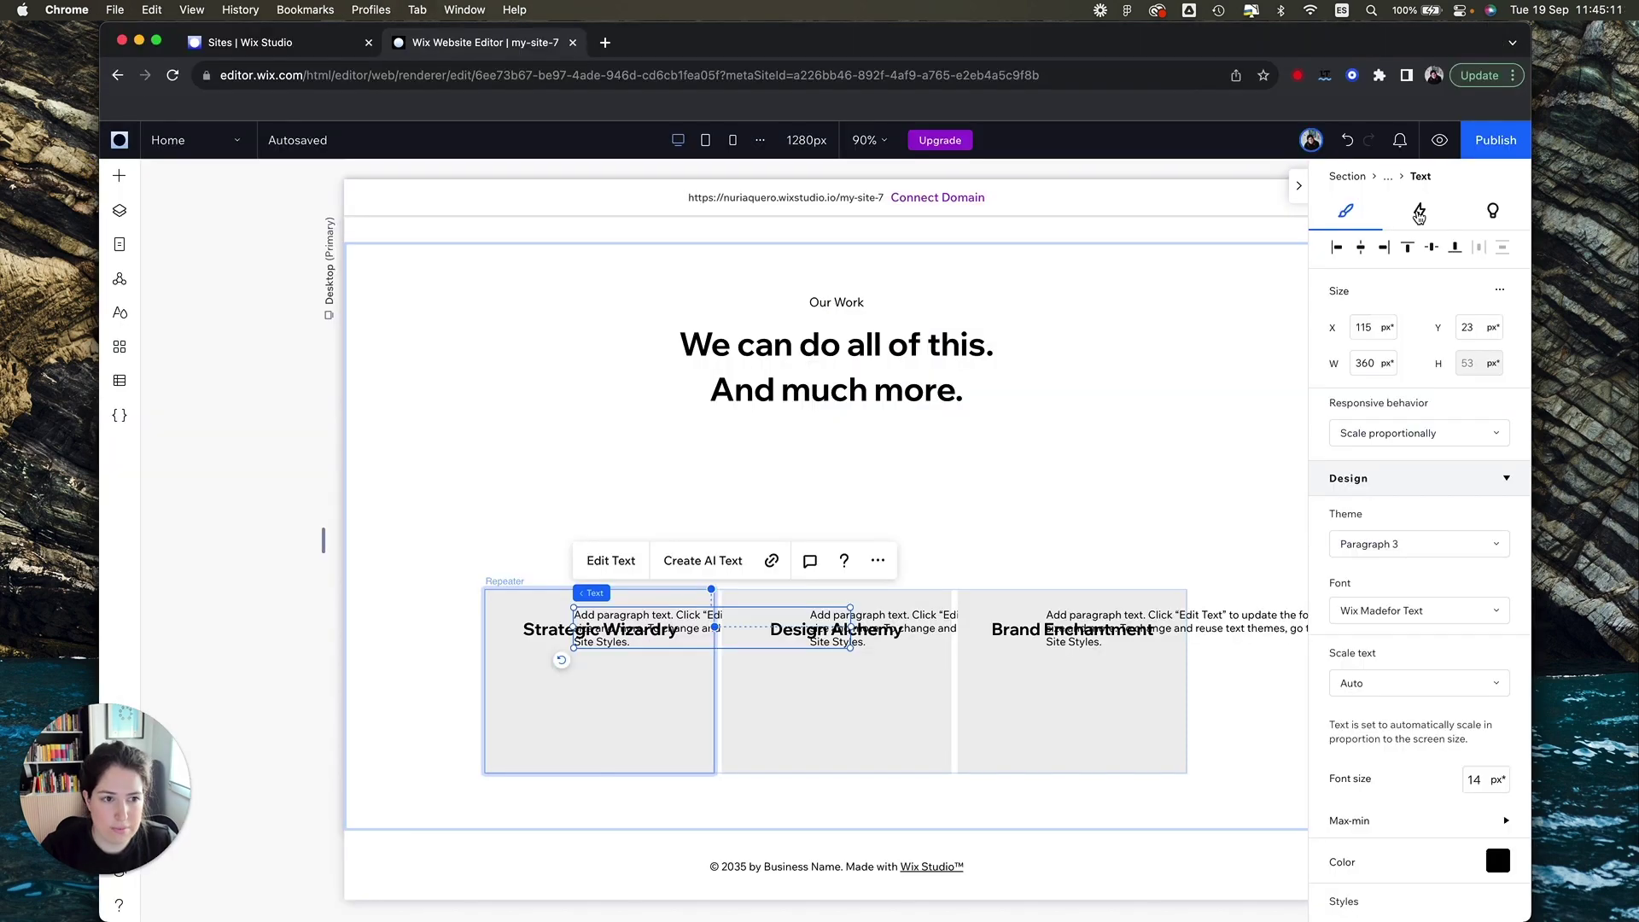
Step: Add a paragraph and a card-wide Get Started button to the first card, grouped in a stack
left_click_drag(685, 716, 695, 716)
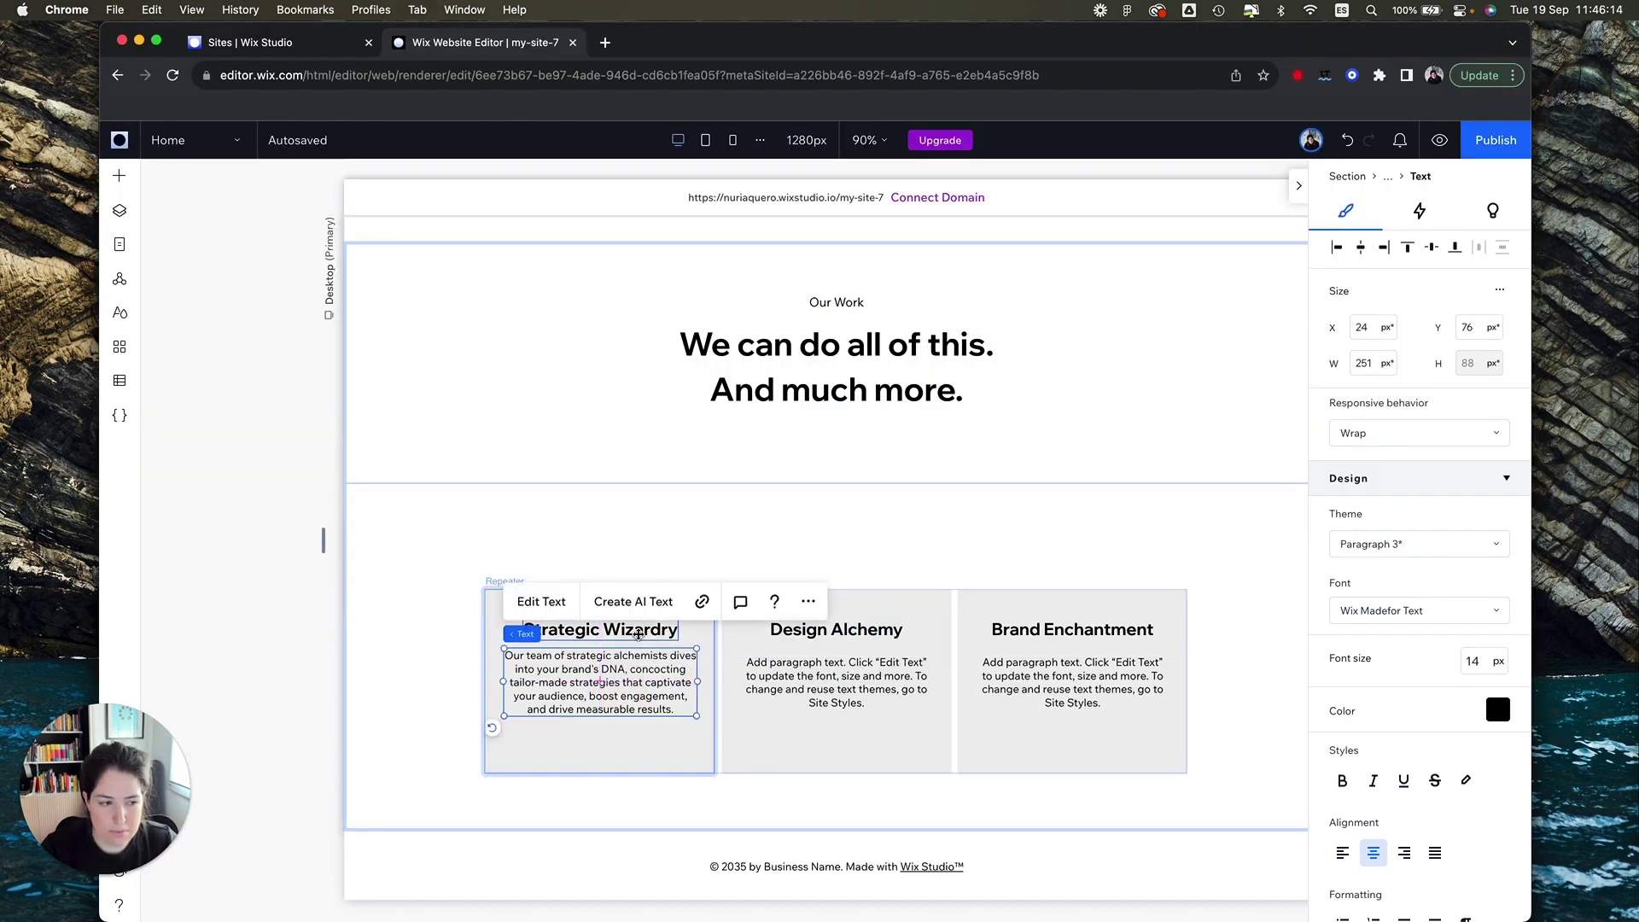
left_click(119, 175)
left_click_drag(512, 546, 647, 737)
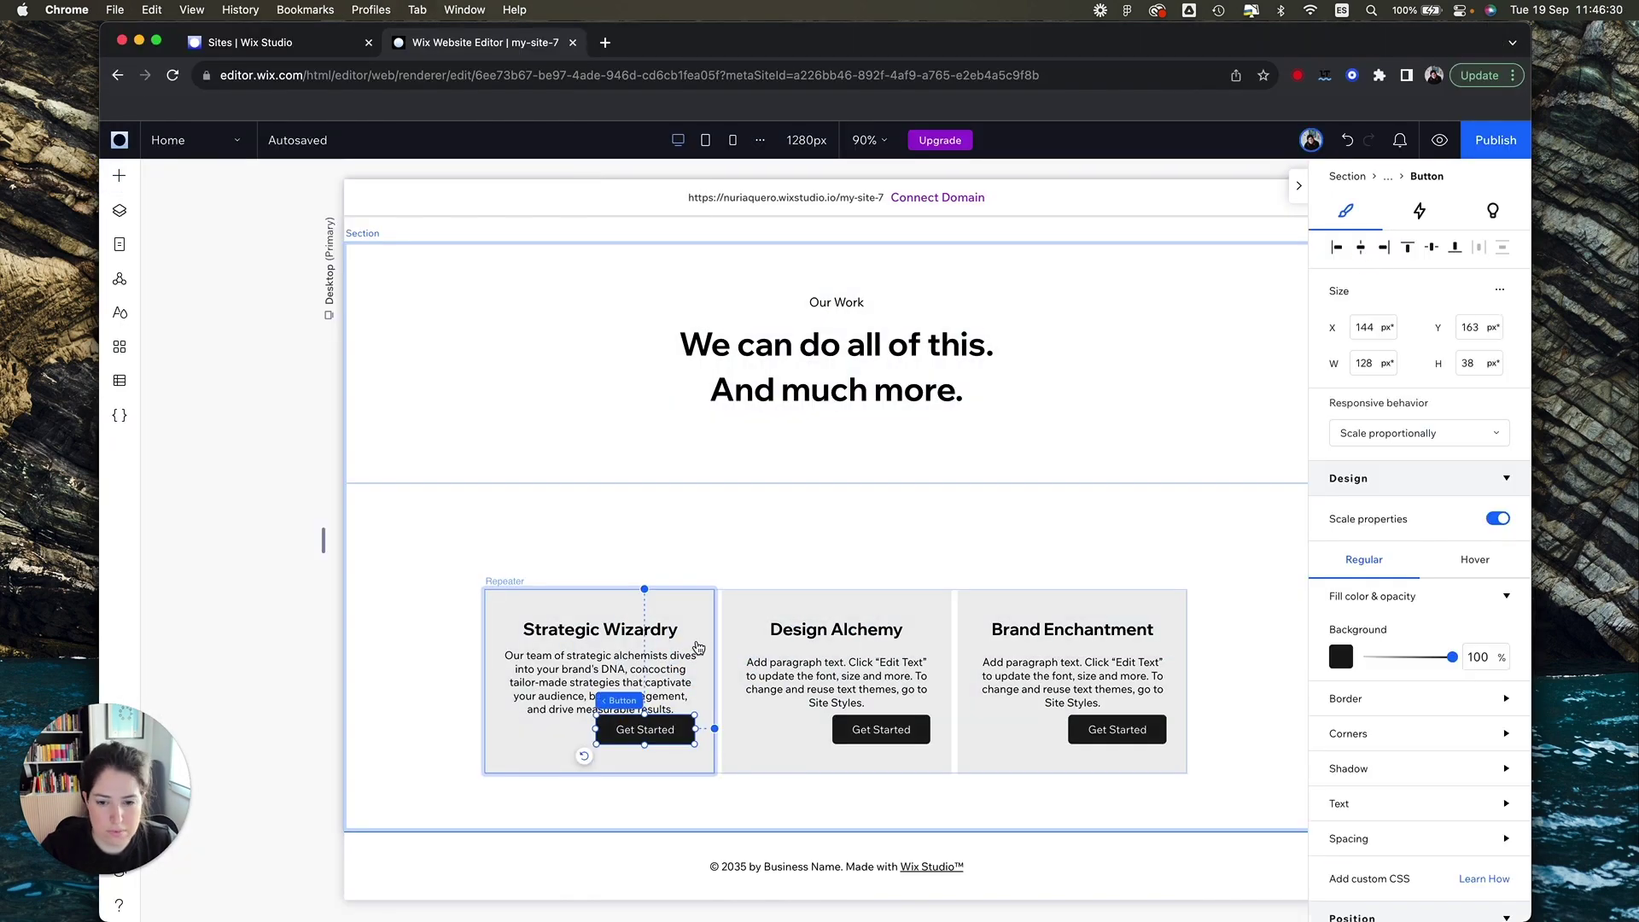
left_click(598, 730)
left_click_drag(559, 730, 504, 732)
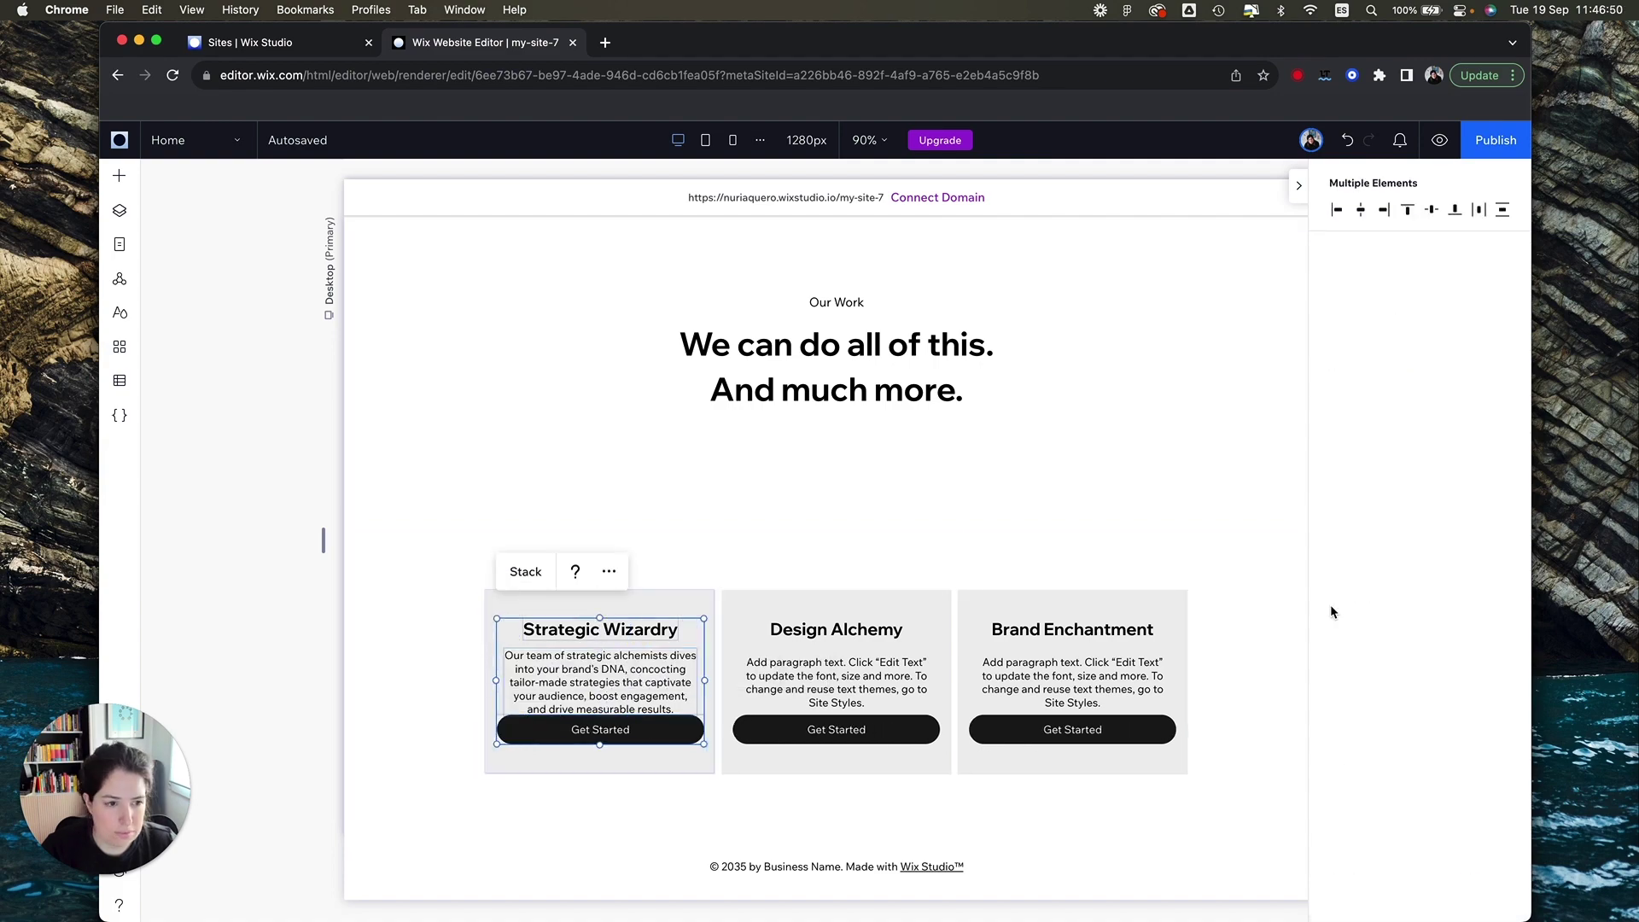
left_click(1475, 737)
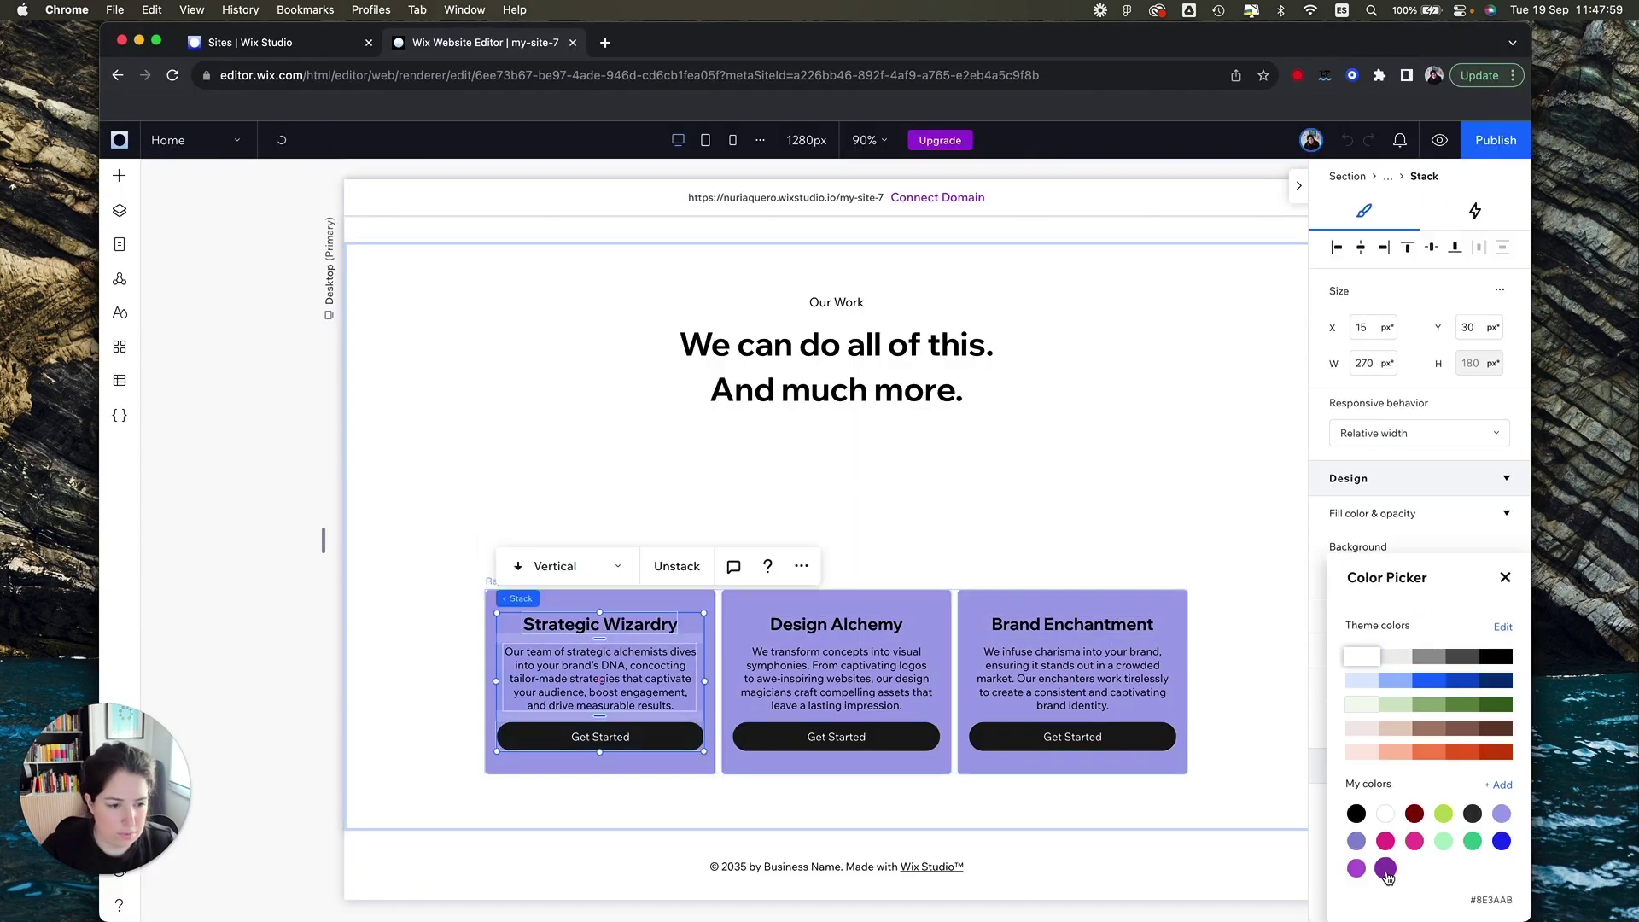
Step: Give the service cards a purple background
left_click(1494, 681)
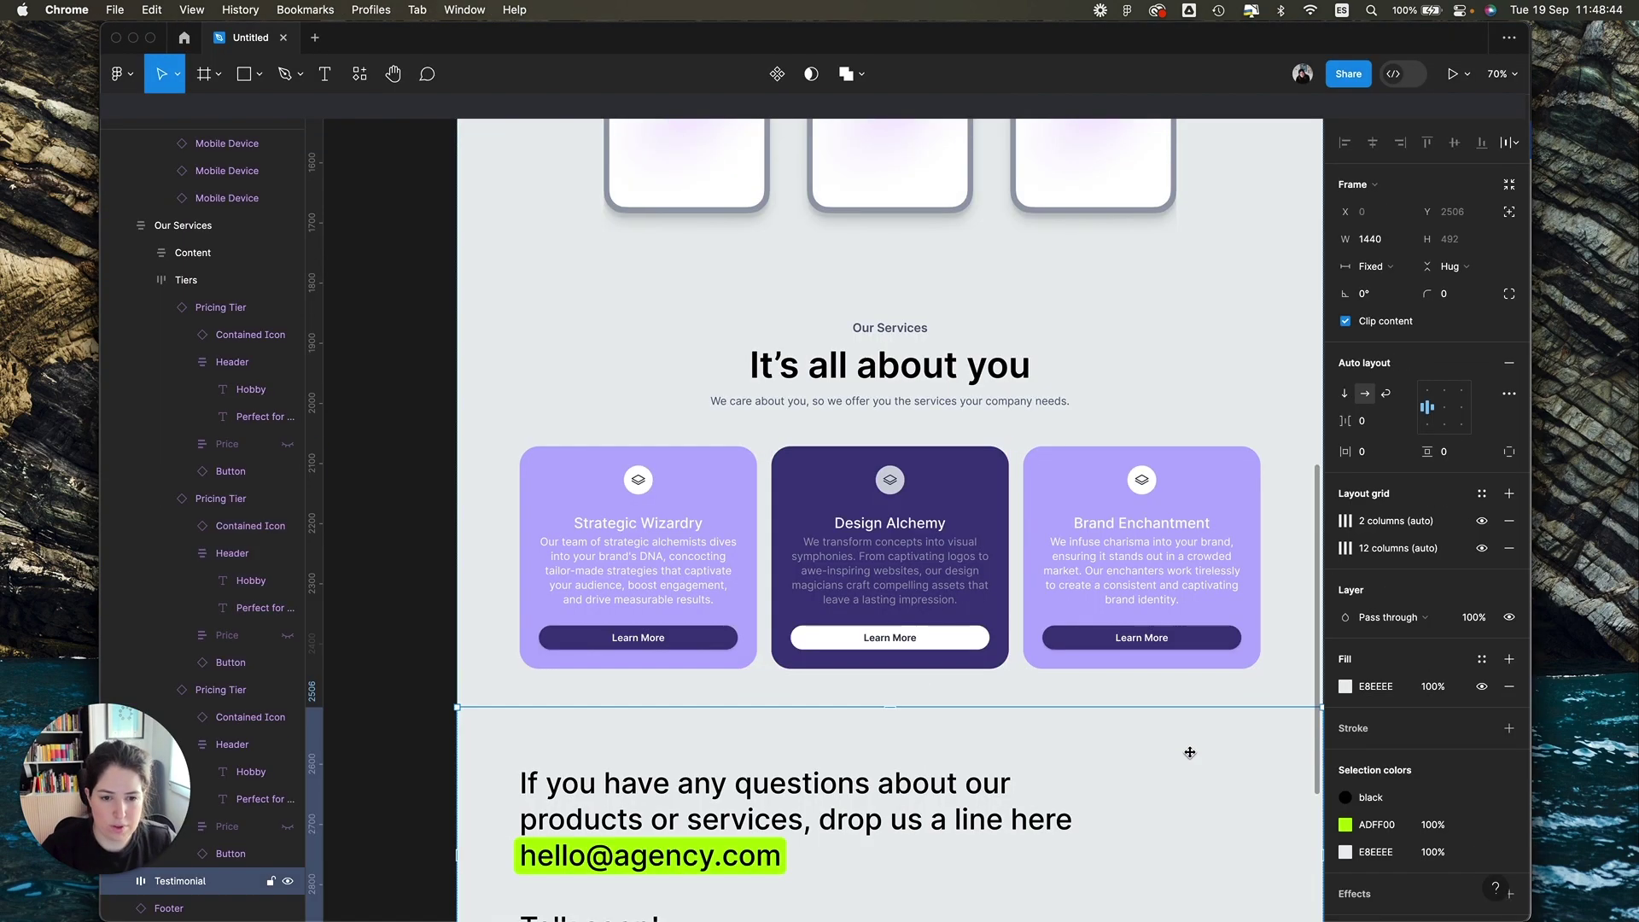
key("super+Tab")
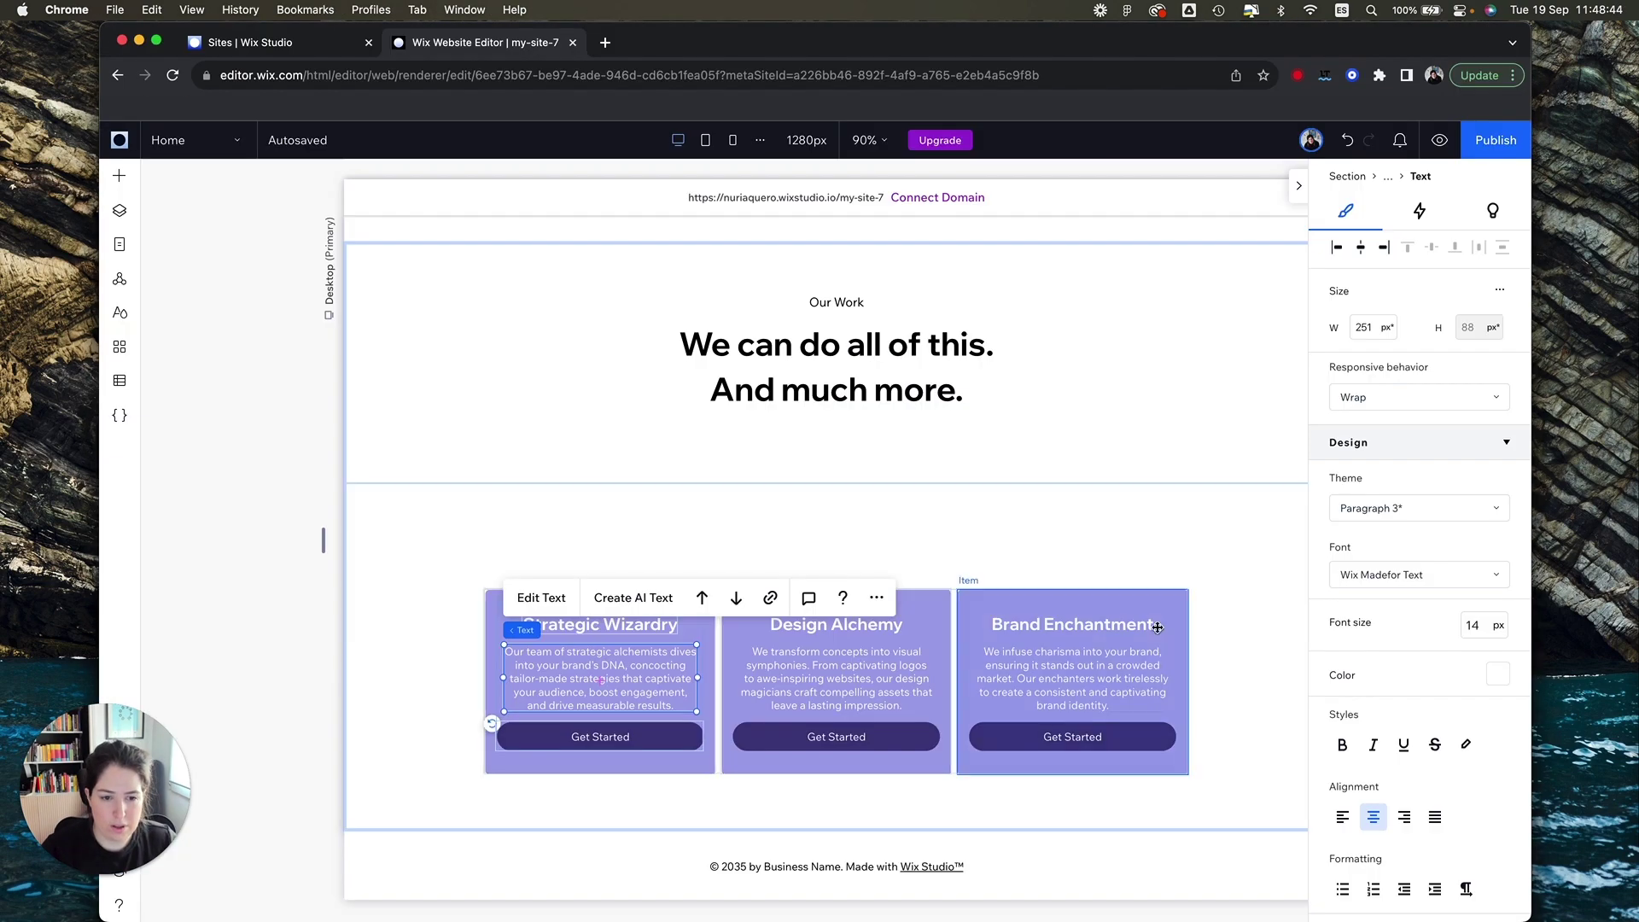
left_click(787, 547)
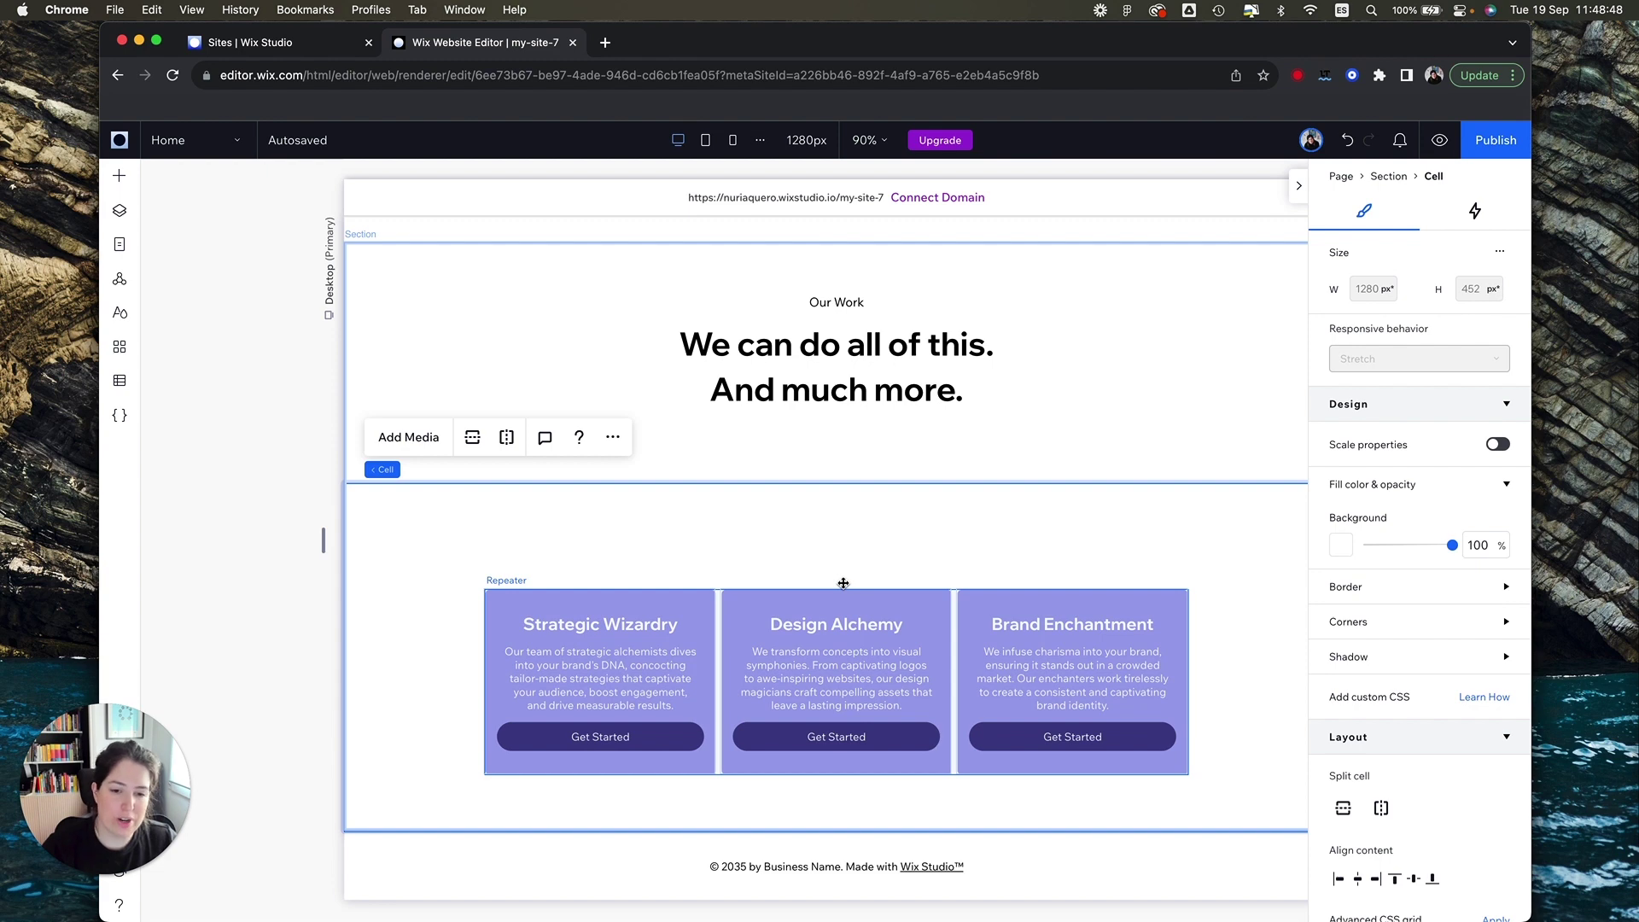
key("super+Tab")
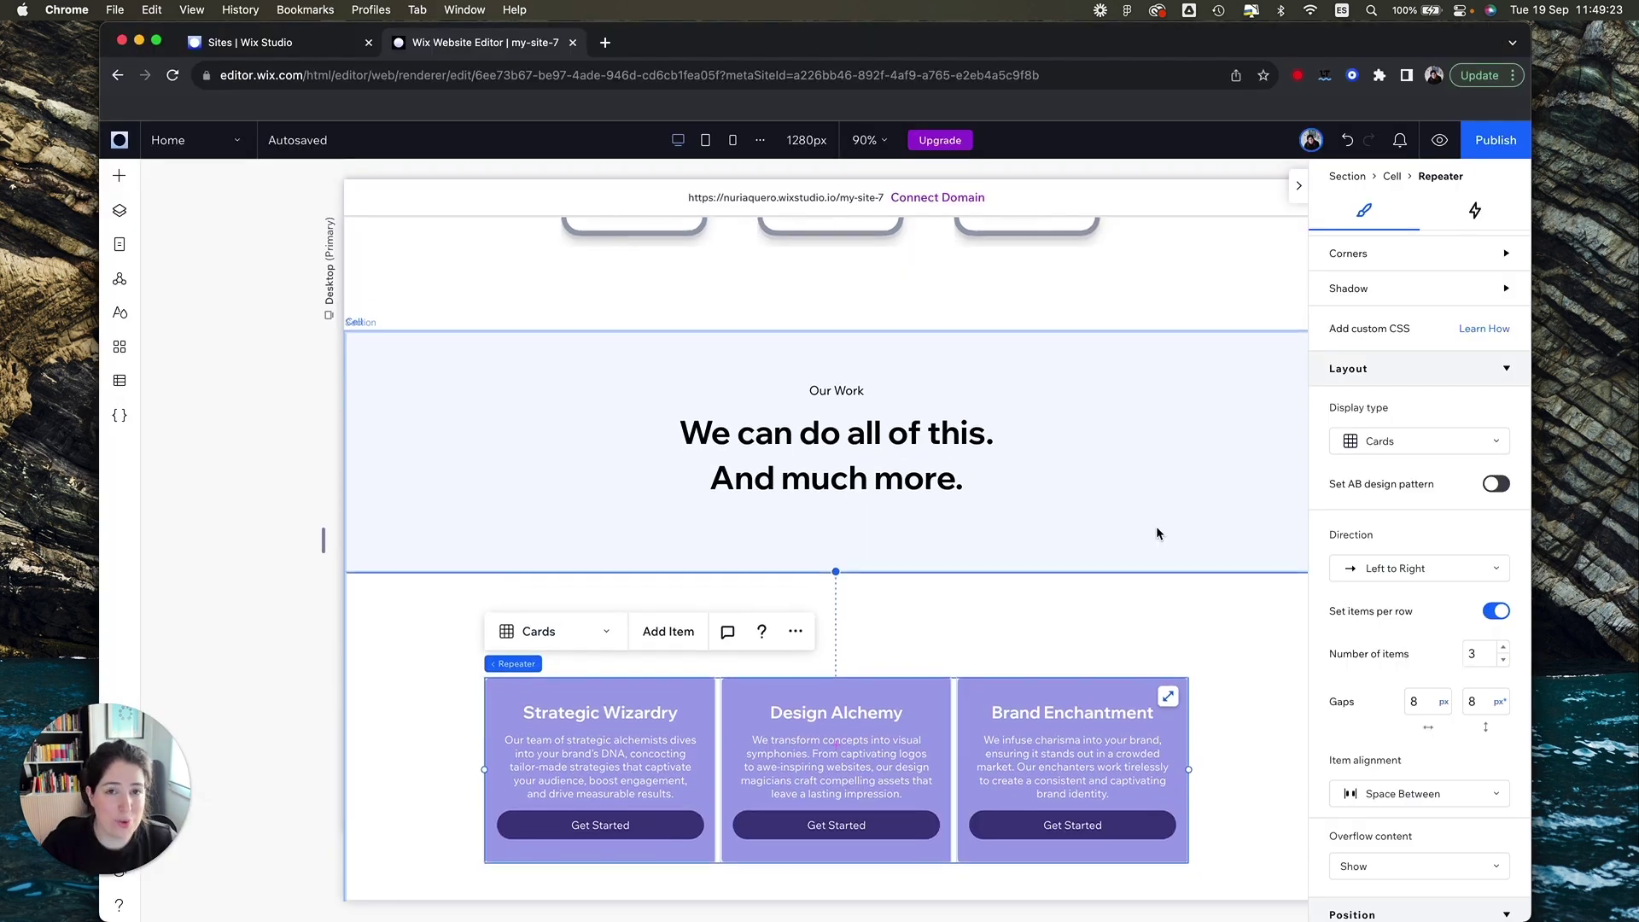
Step: Scroll the Figma file to the Our Services frame to check the card styling
scroll(1157, 526, "down", 1)
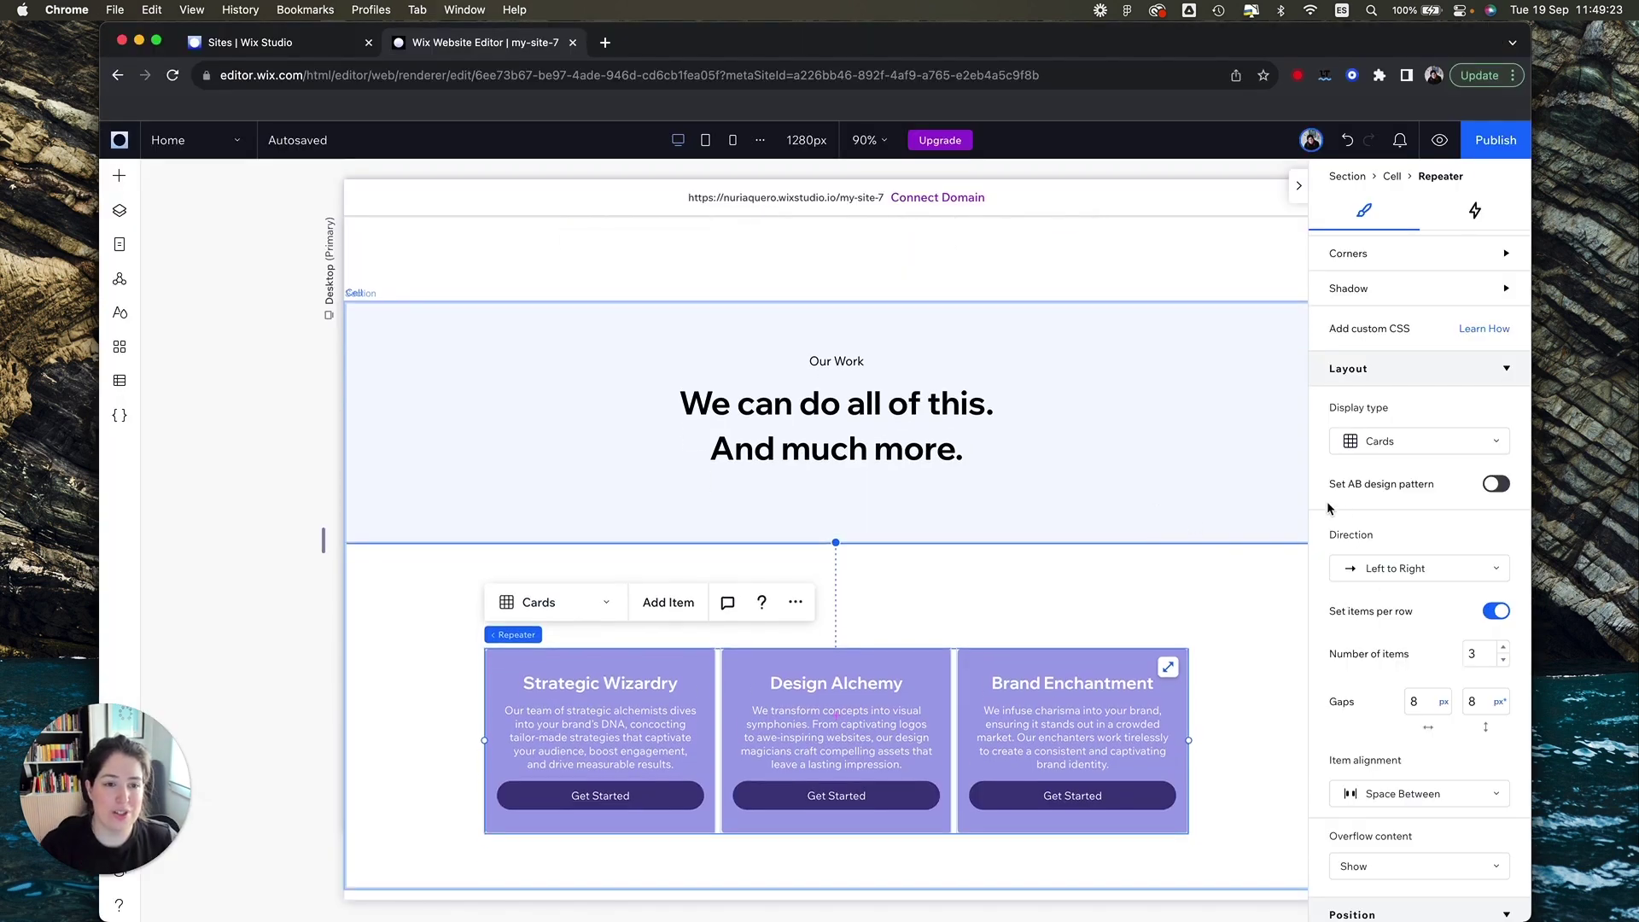
Step: Turn on the AB design pattern and make the middle Design Alchemy card dark purple
left_click(1494, 485)
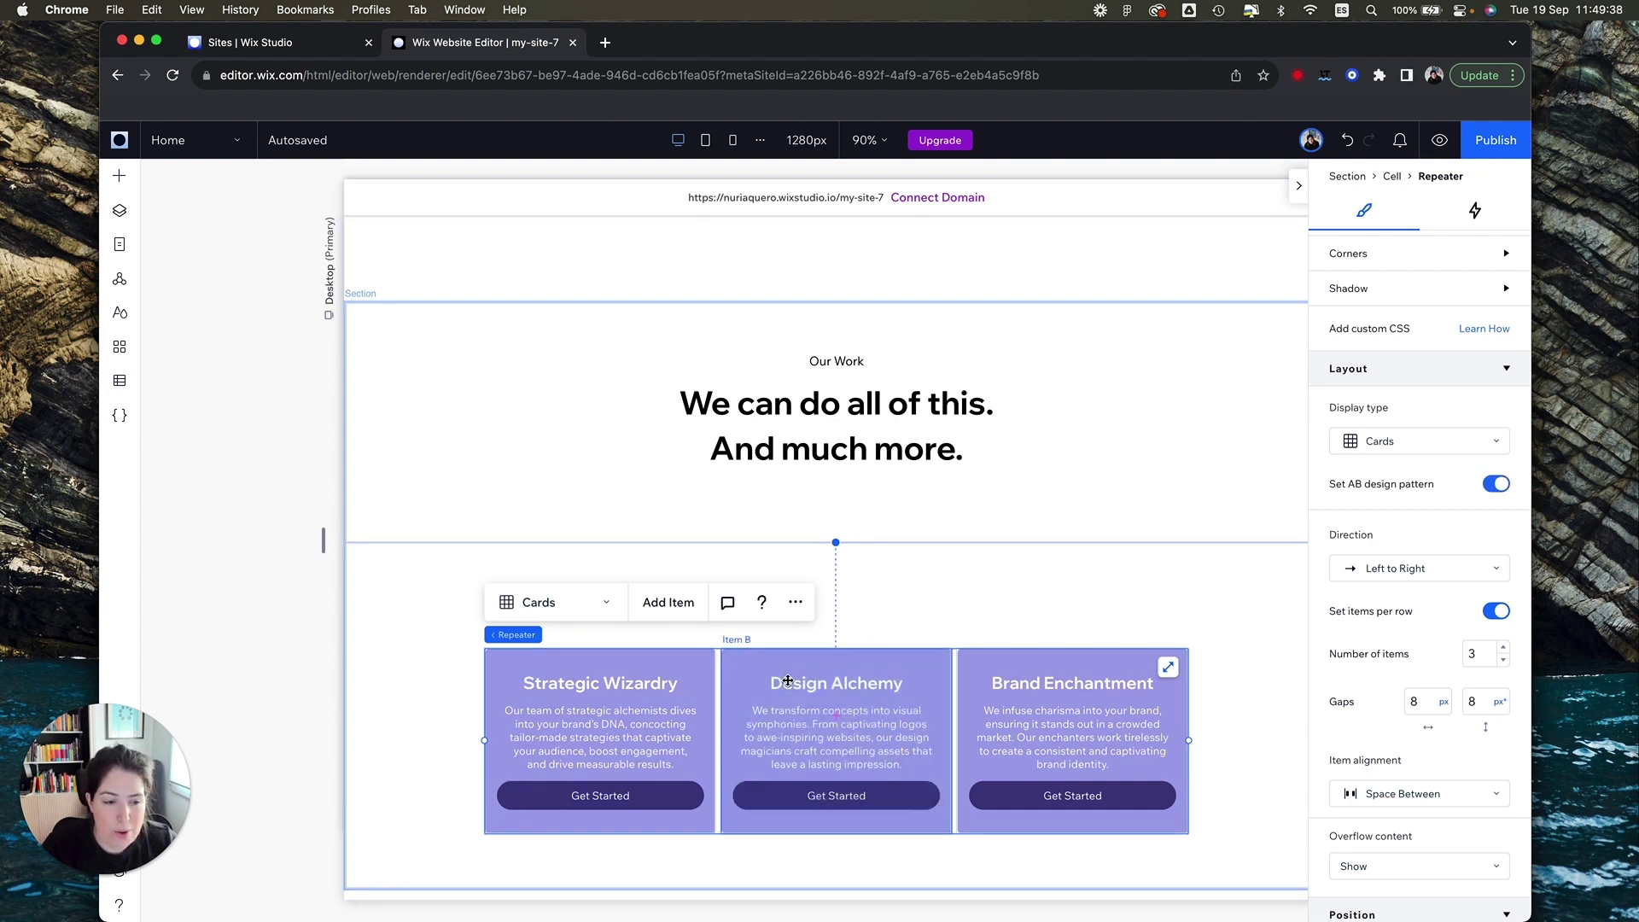
scroll(1443, 661, "down", 5)
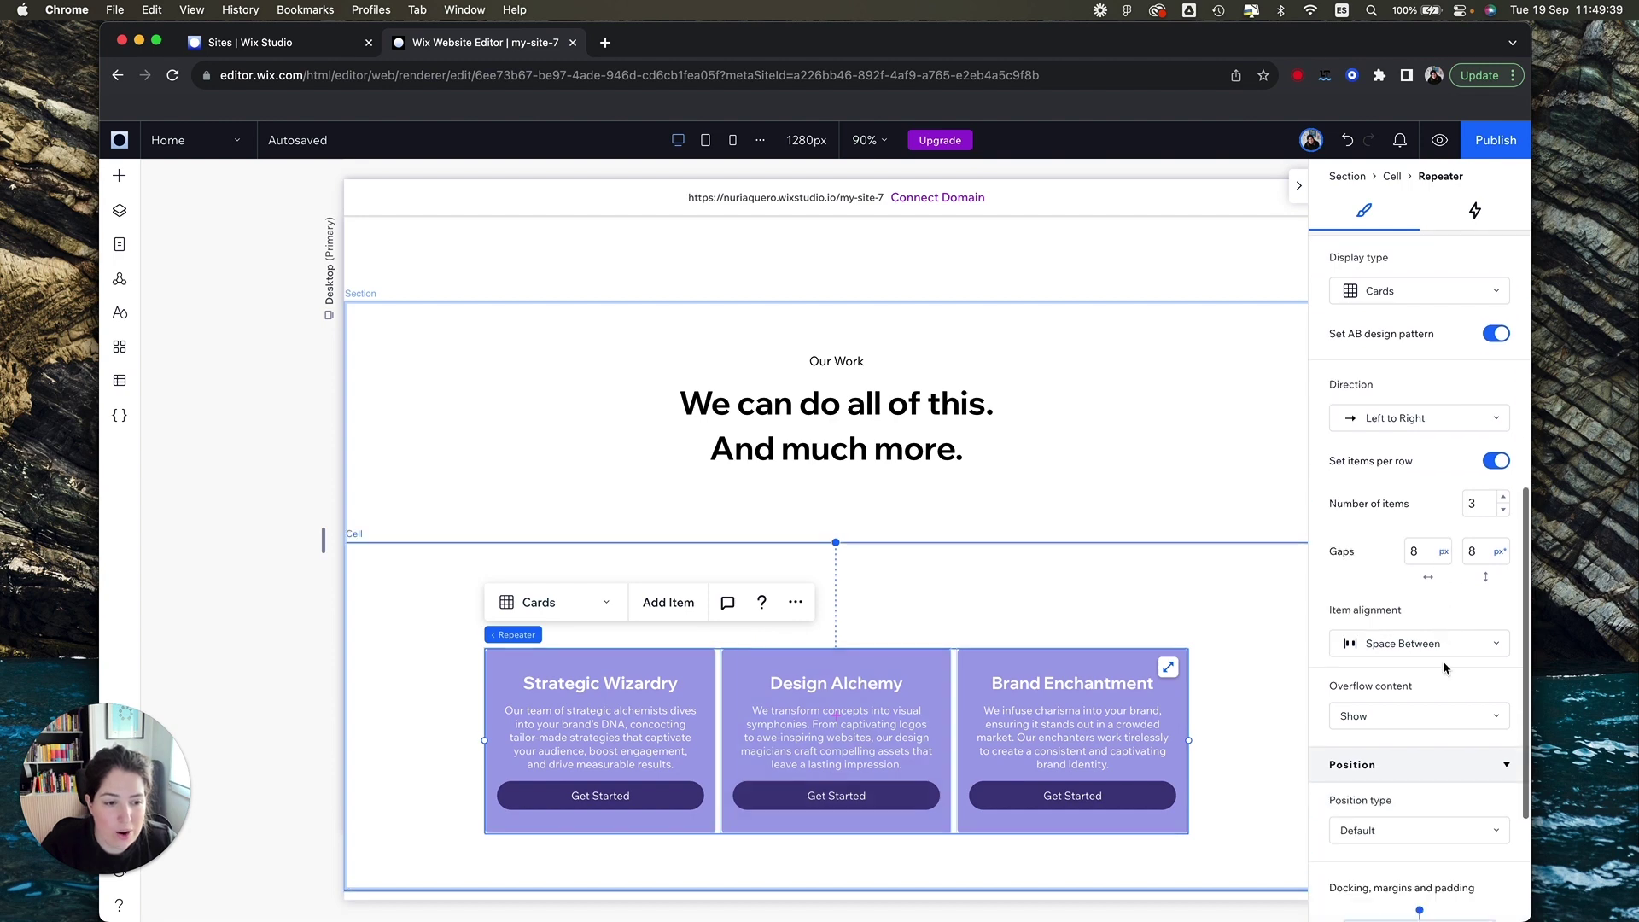
left_click(932, 664)
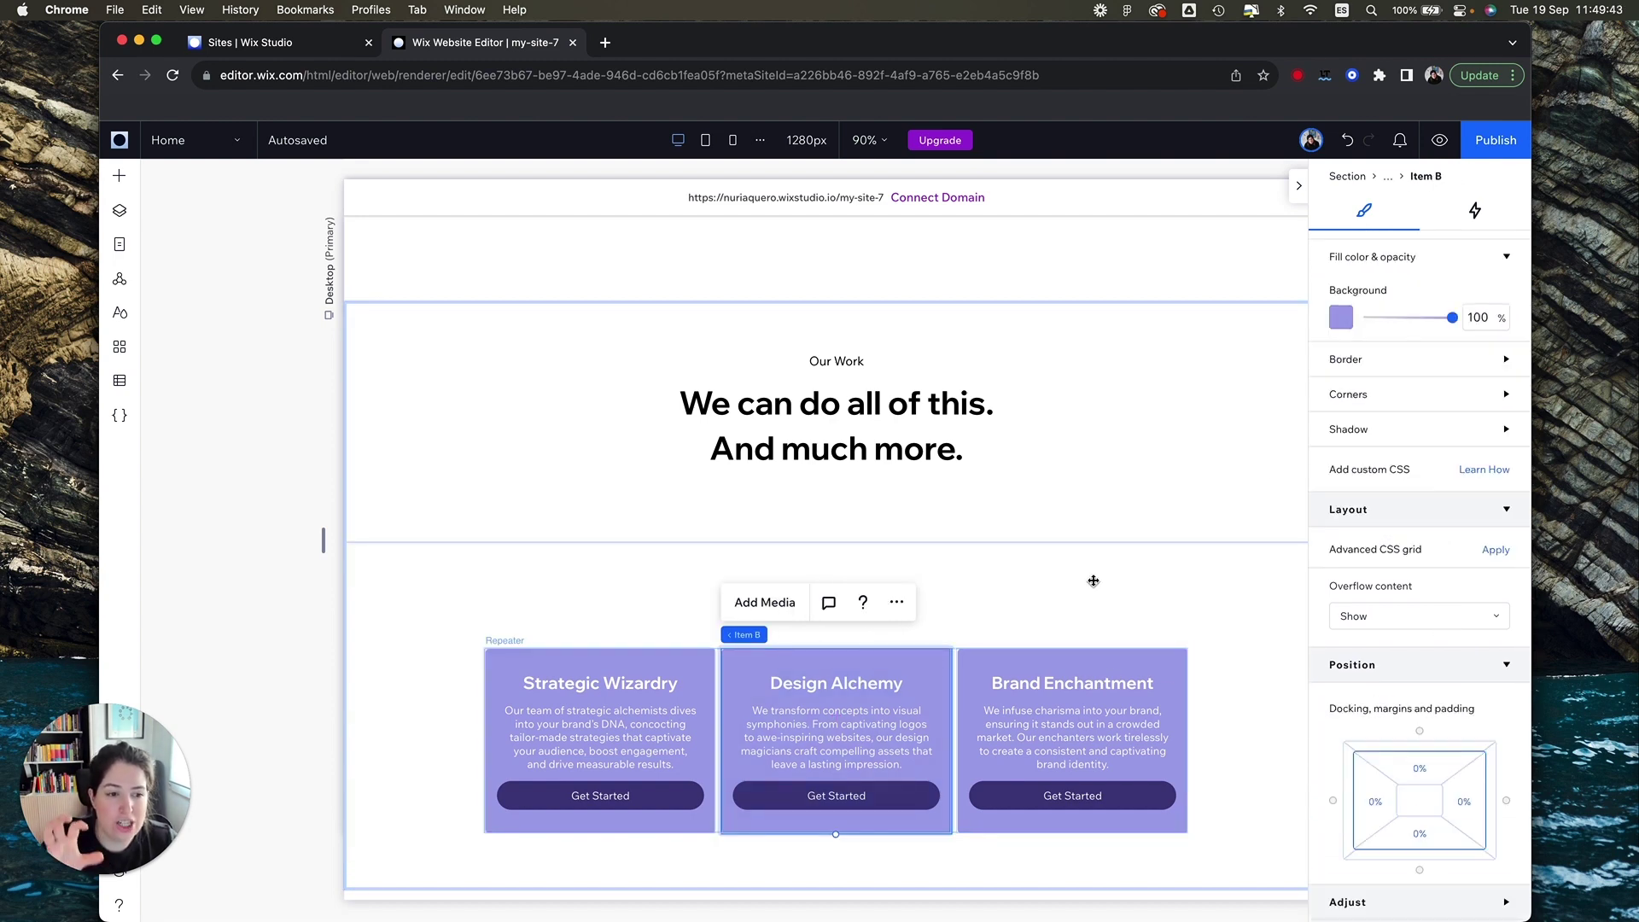
left_click(1342, 317)
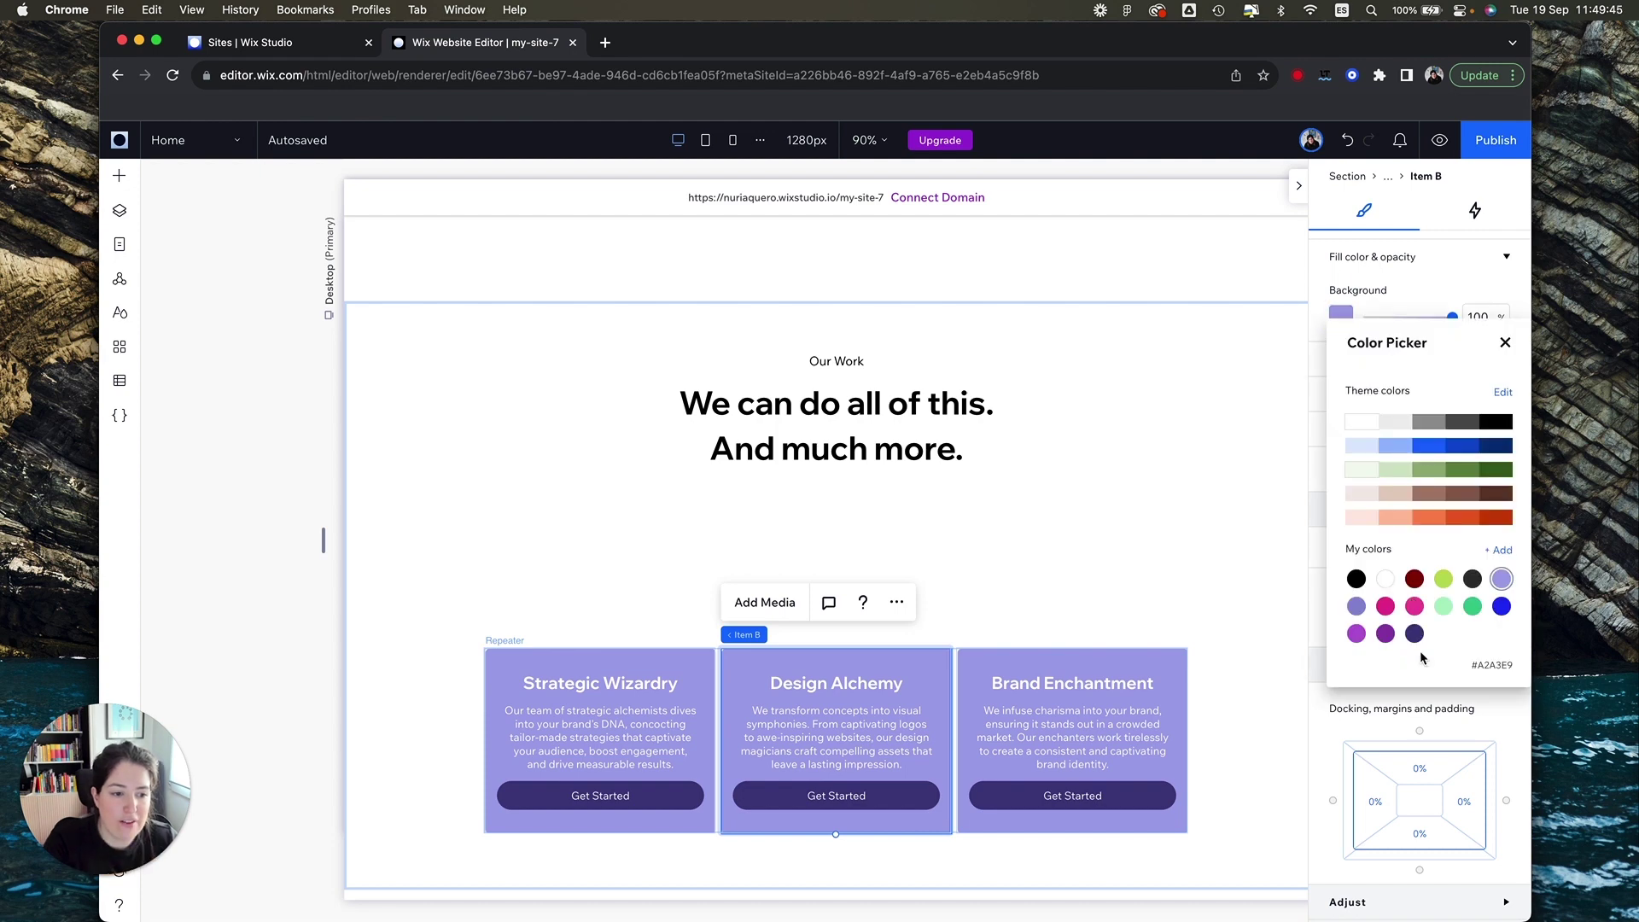
left_click(1415, 634)
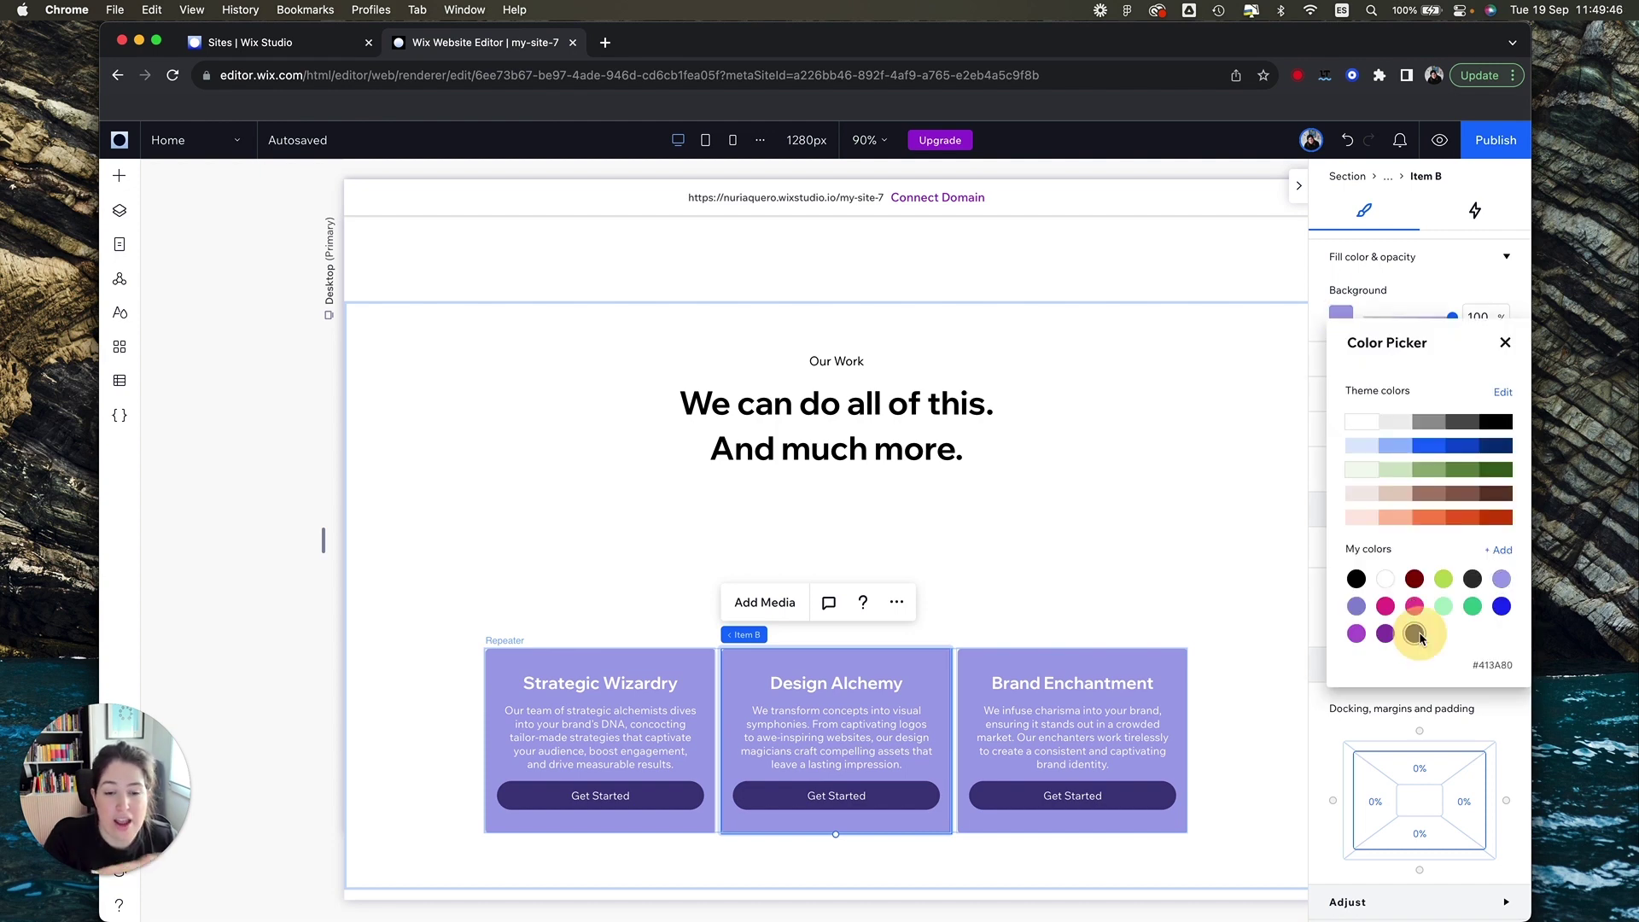
left_click(893, 806)
Step: Give the Design Alchemy card's Get Started button a lighter lavender fill
left_click(881, 797)
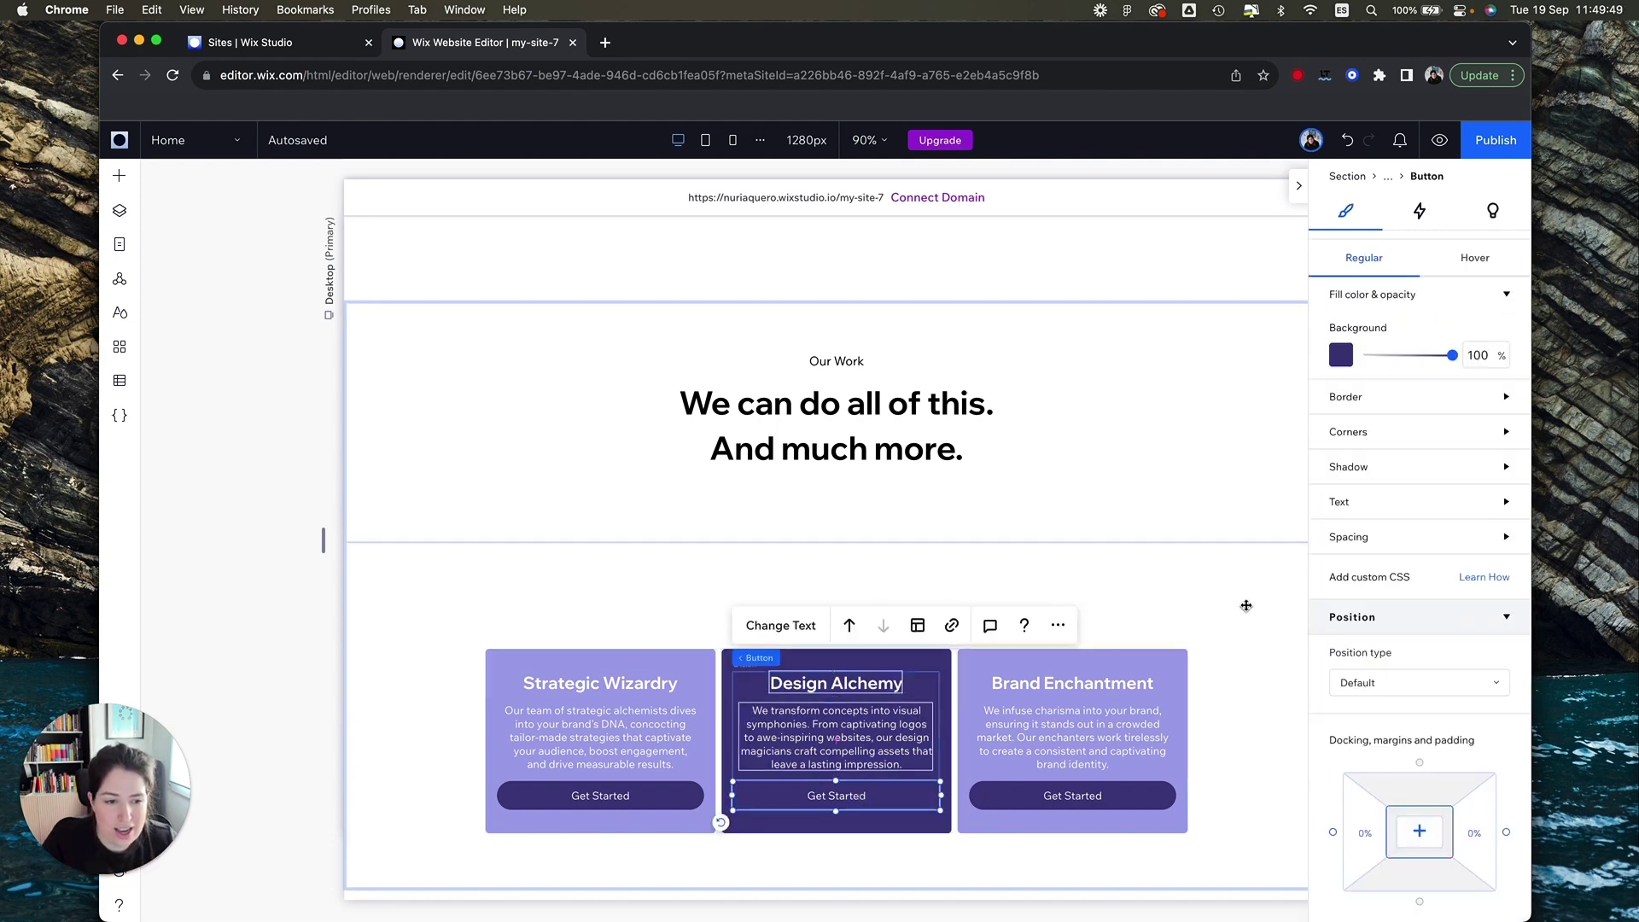
left_click(1341, 354)
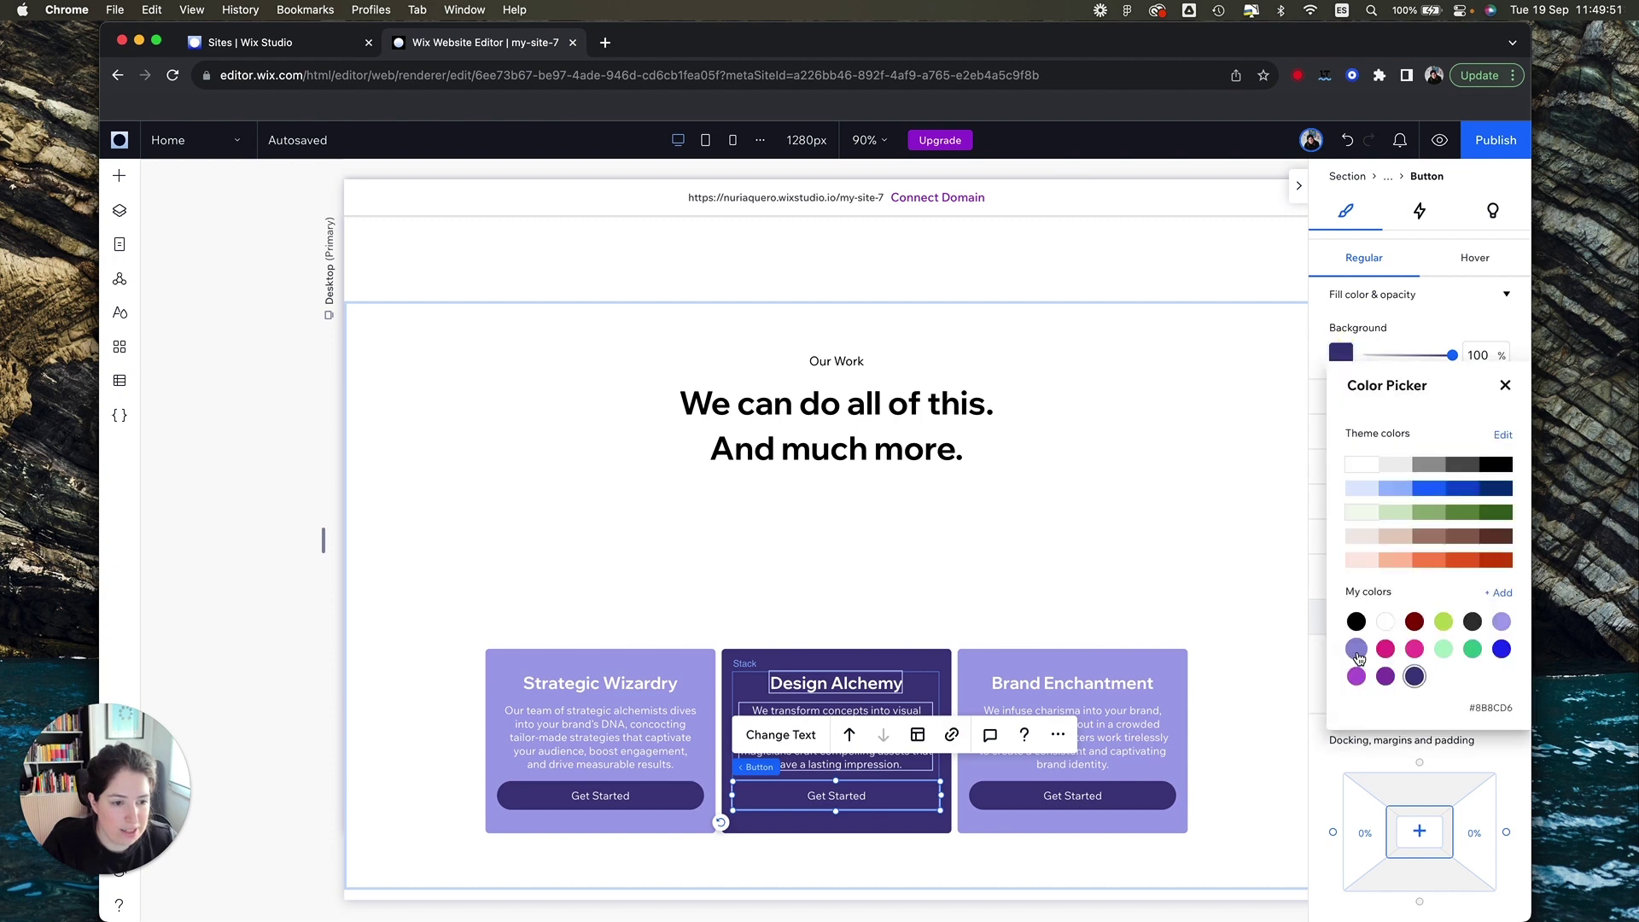
left_click(1357, 649)
scroll(1029, 589, "down", 2)
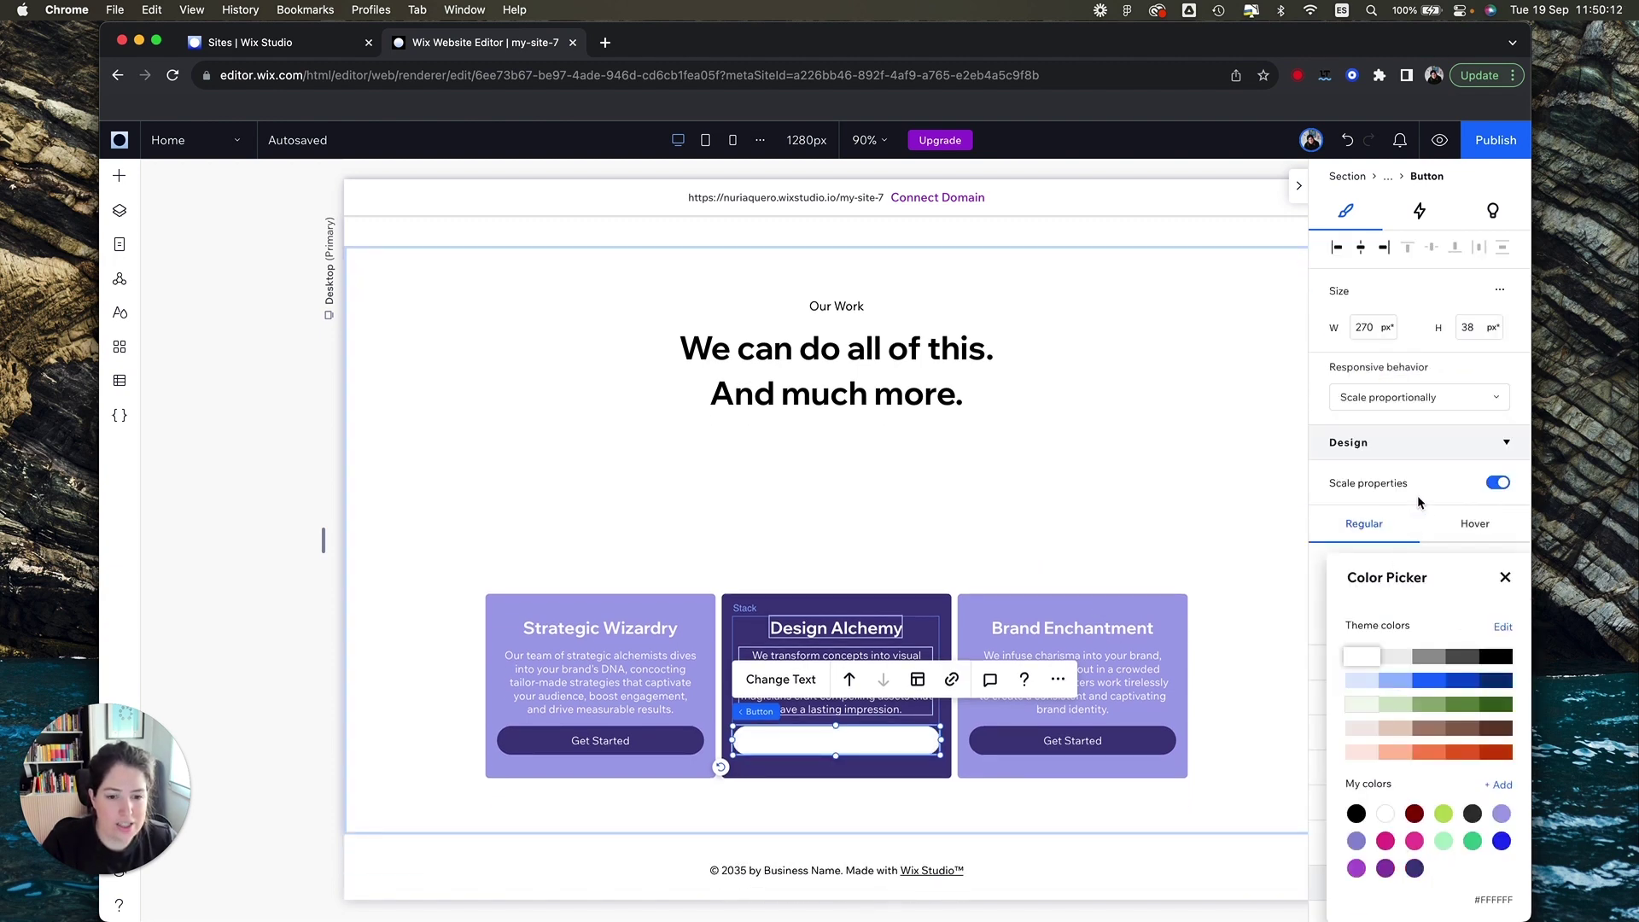
left_click(1094, 567)
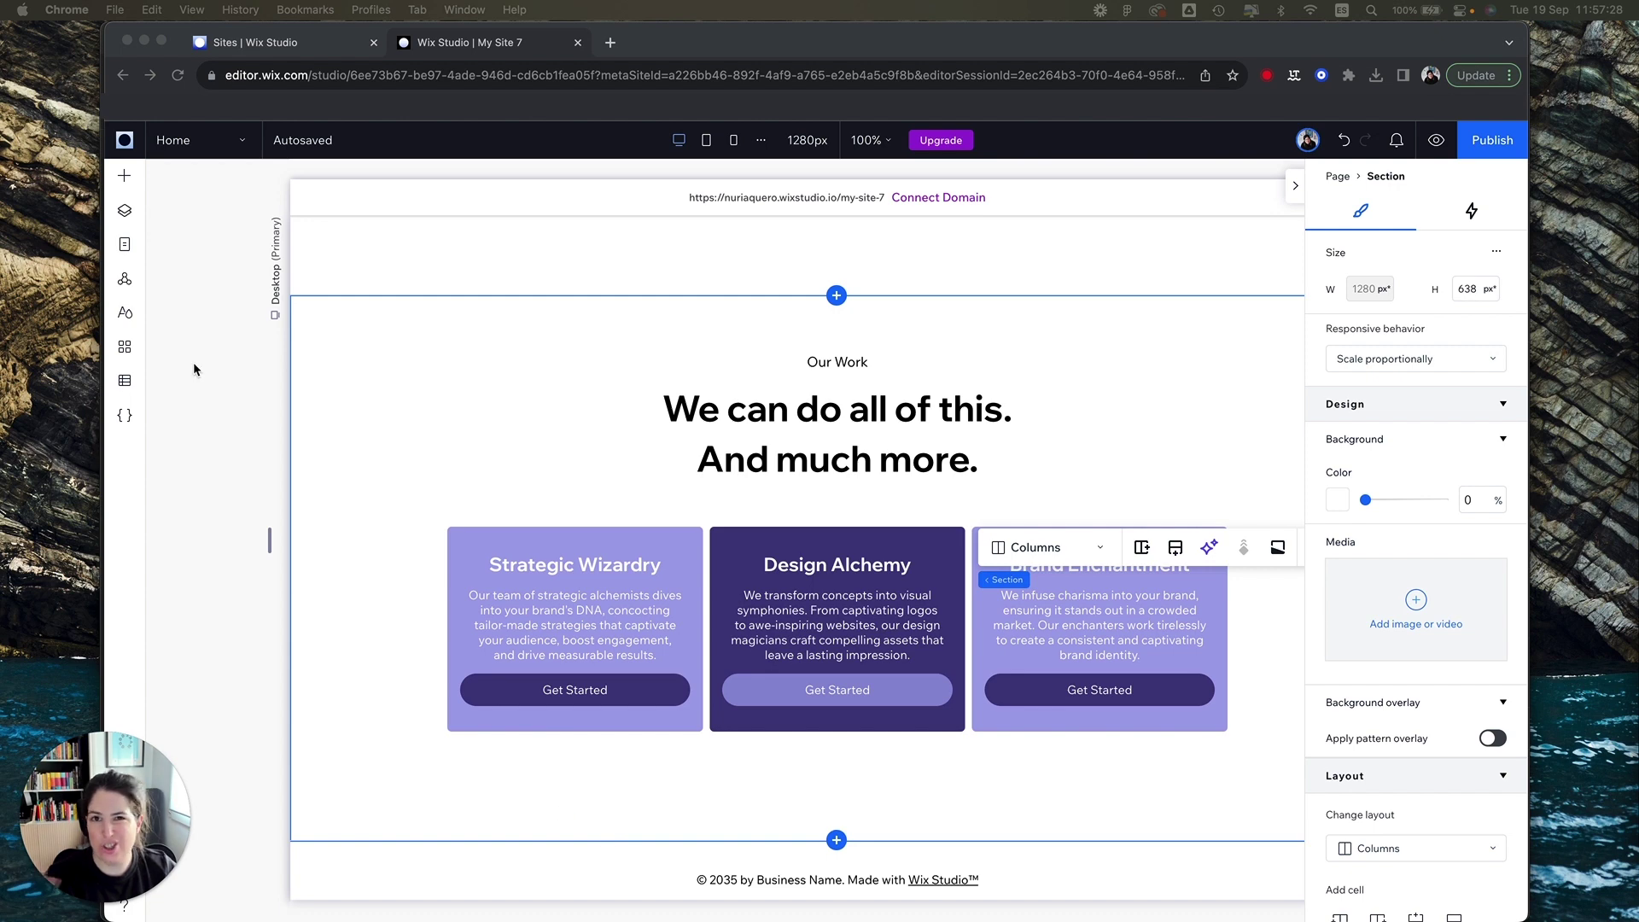
left_click(129, 175)
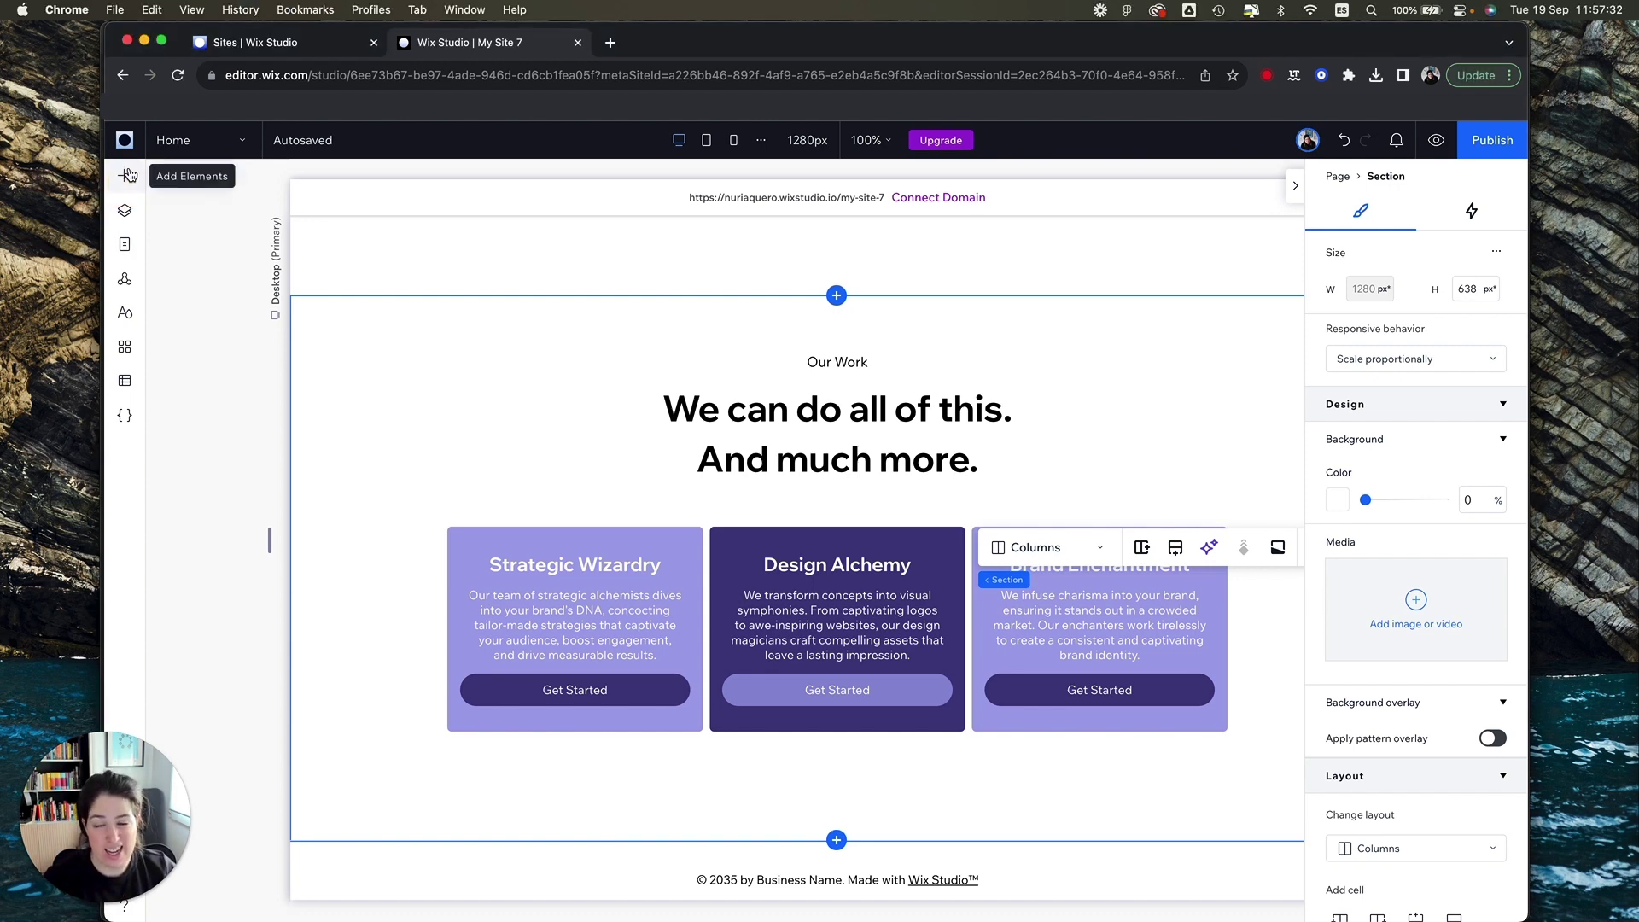
left_click(139, 182)
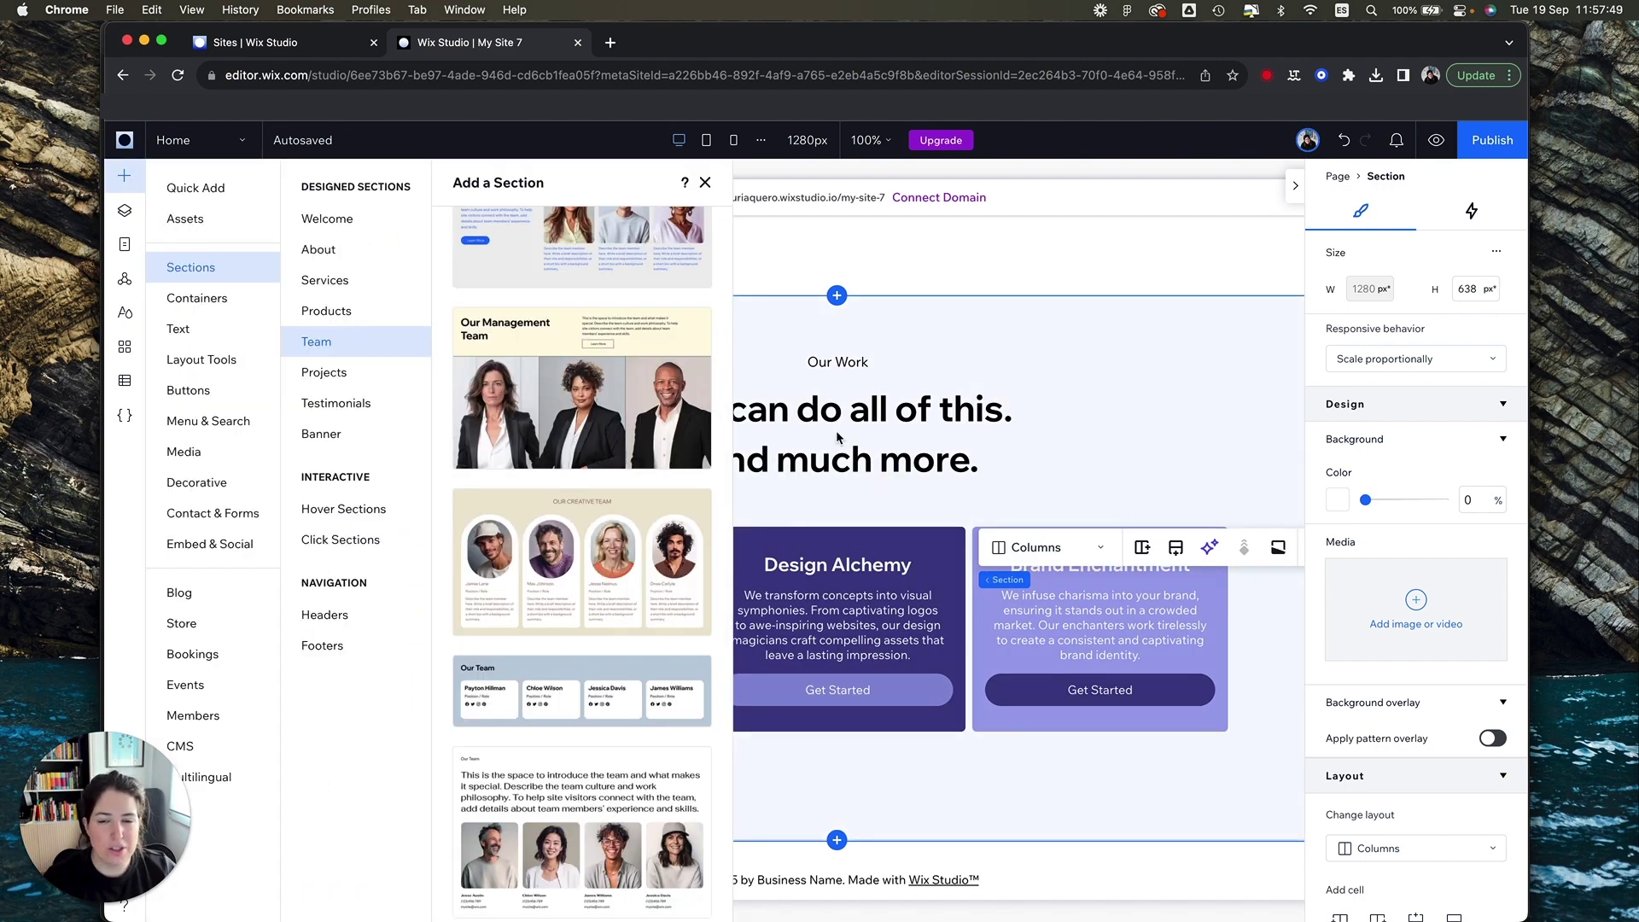
left_click(837, 438)
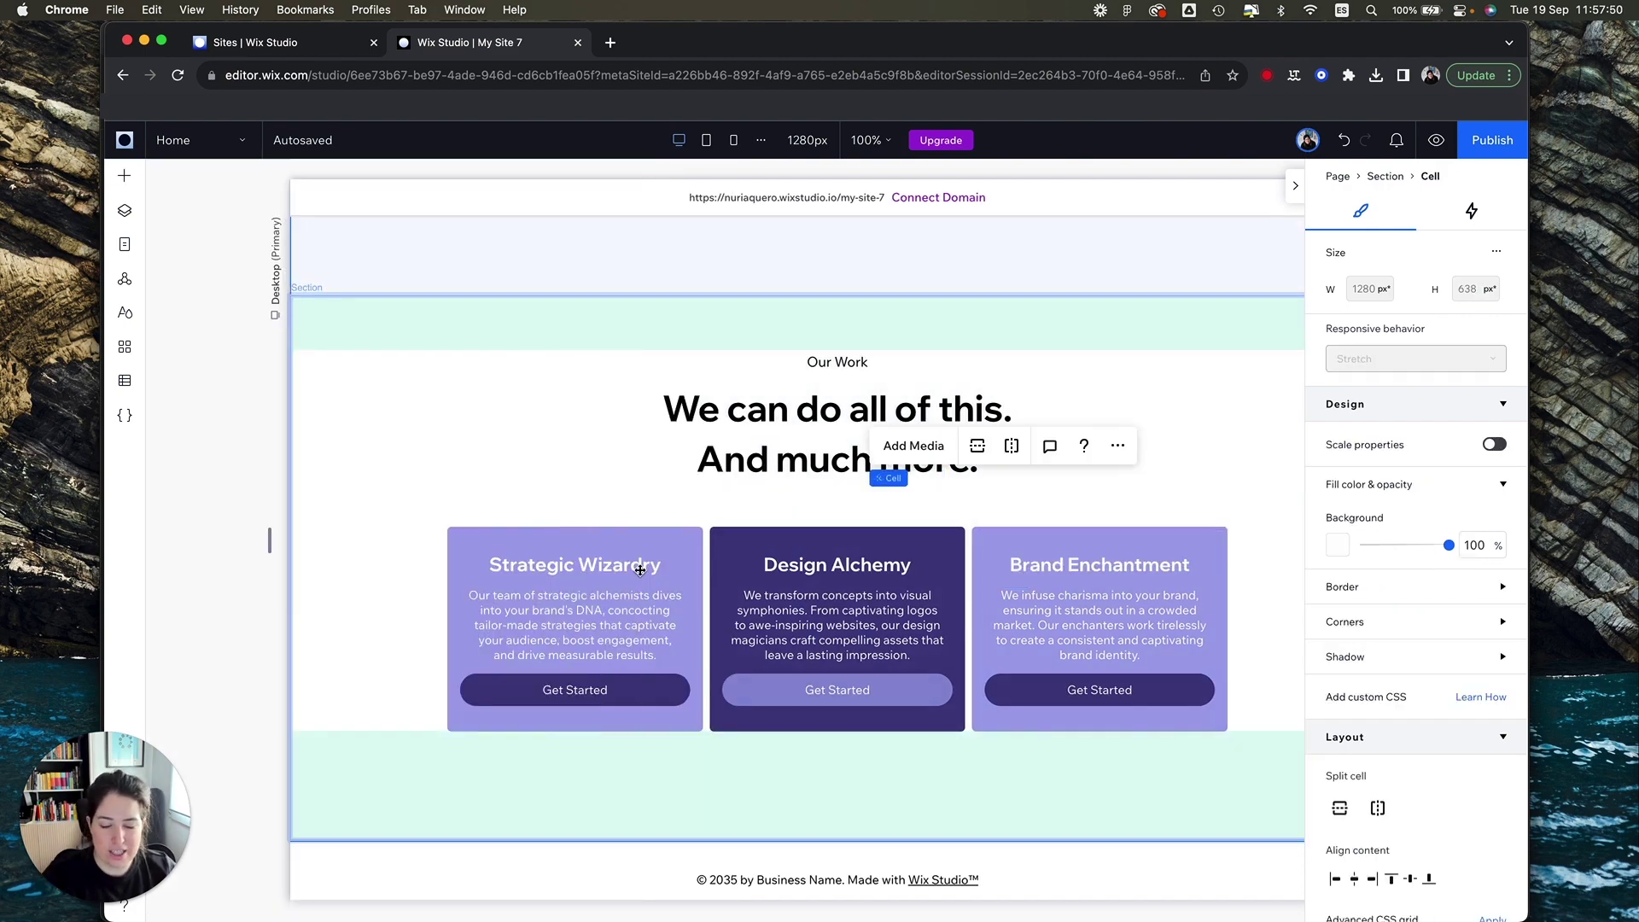
key("super+Tab")
scroll(727, 640, "down", 5)
scroll(807, 696, "up", 15)
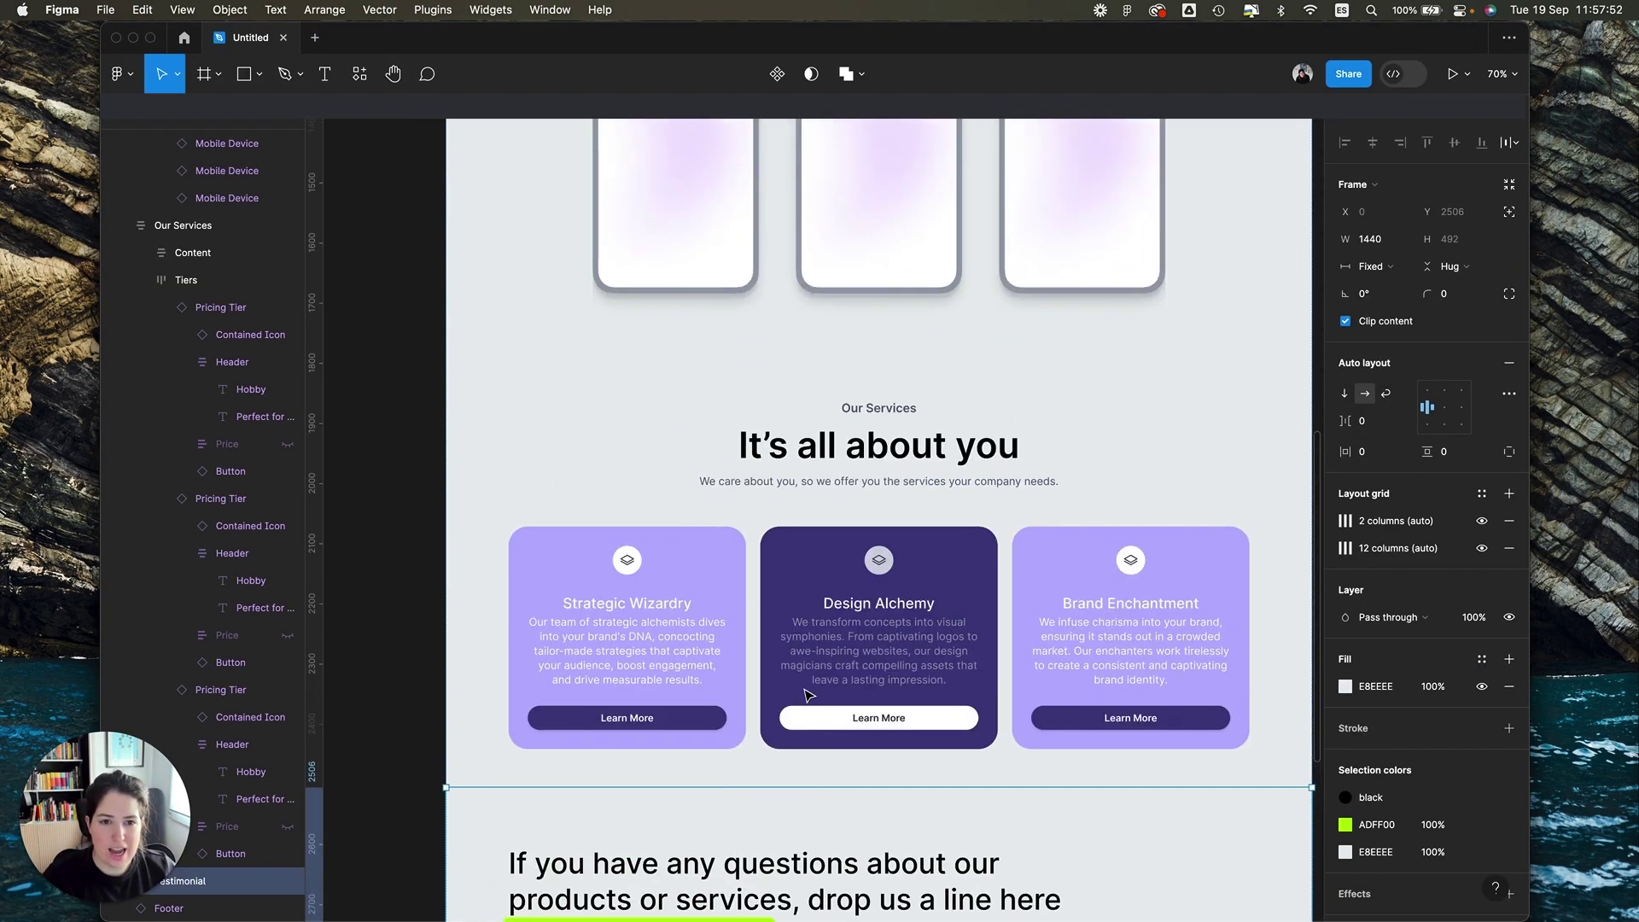
scroll(809, 696, "down", 5)
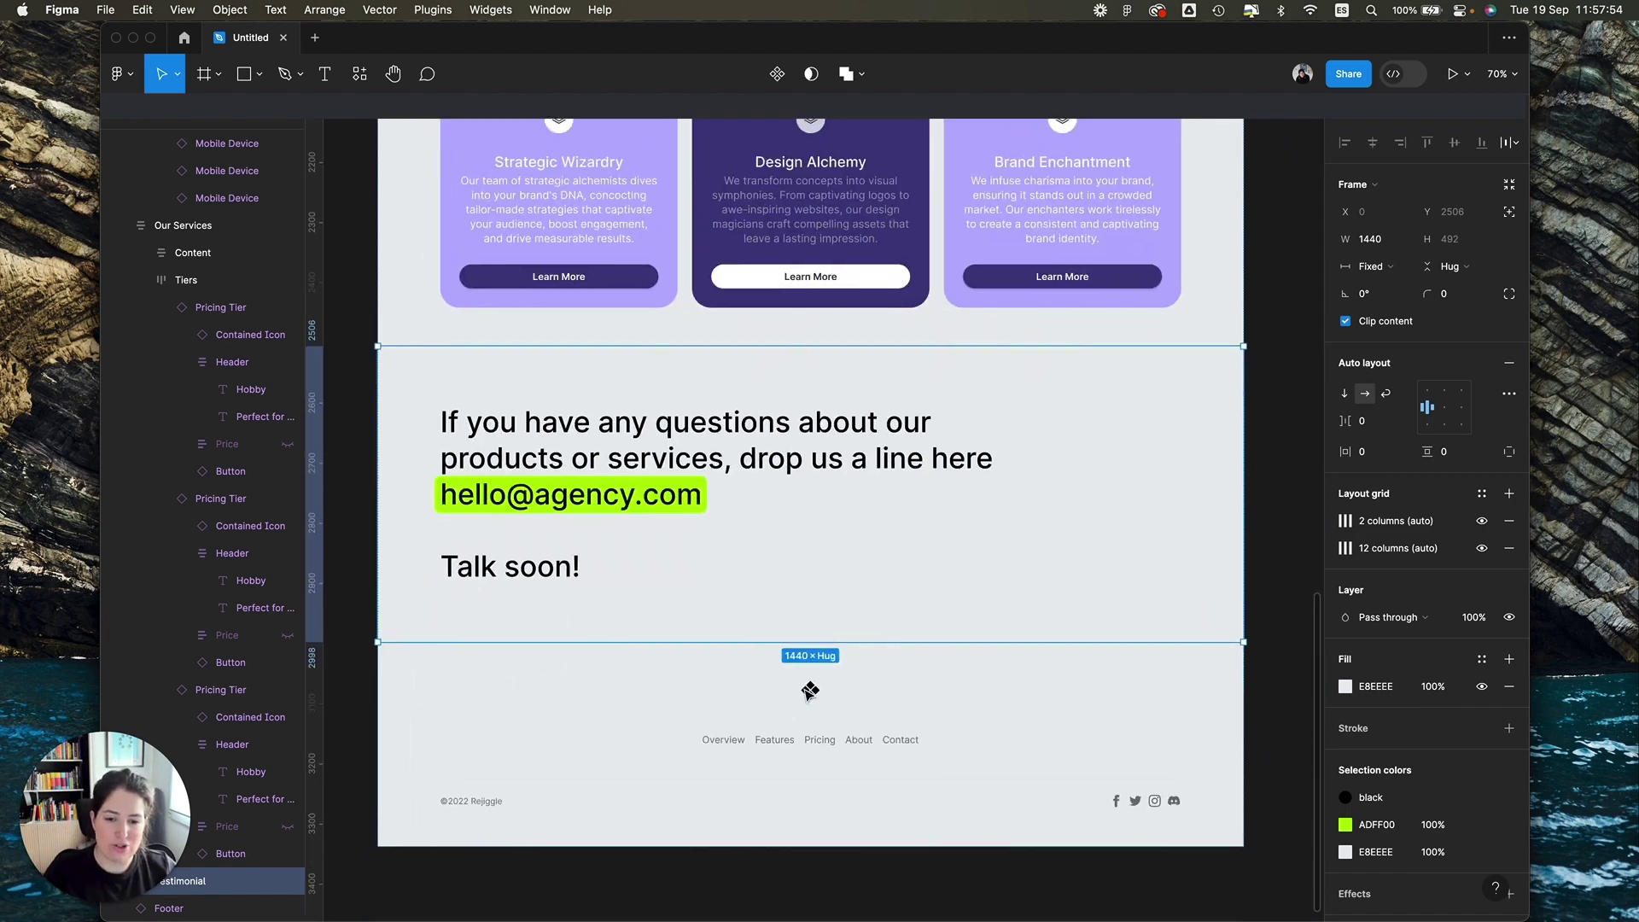
key("super+Tab")
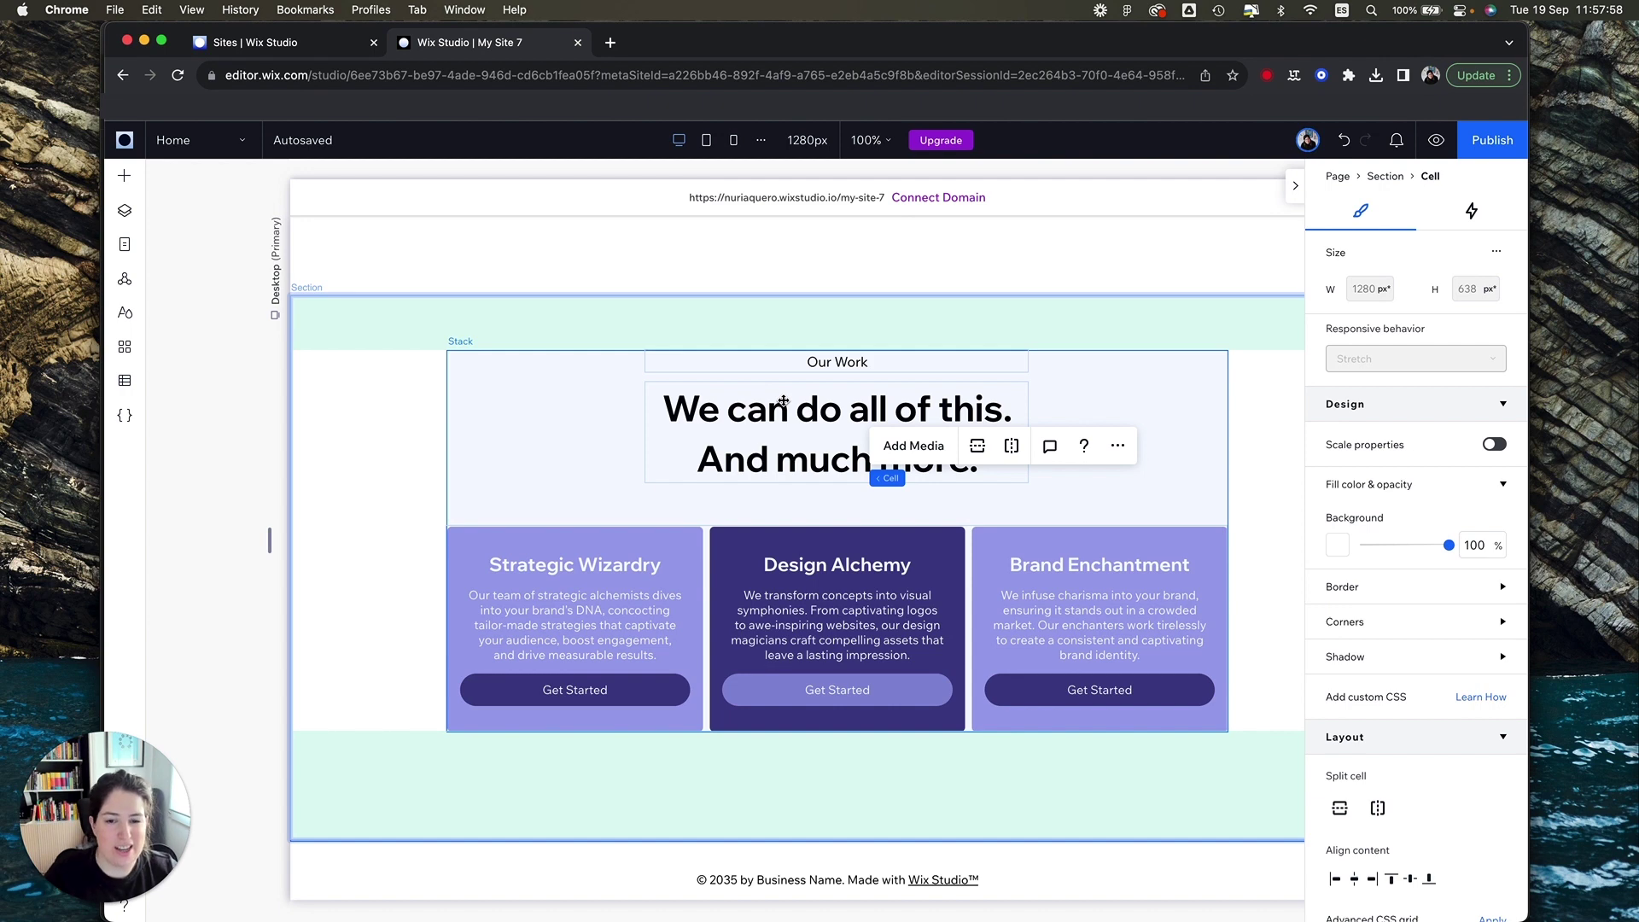
Step: Collapse the services section in Layers and duplicate it with Cmd+D
left_click(384, 425)
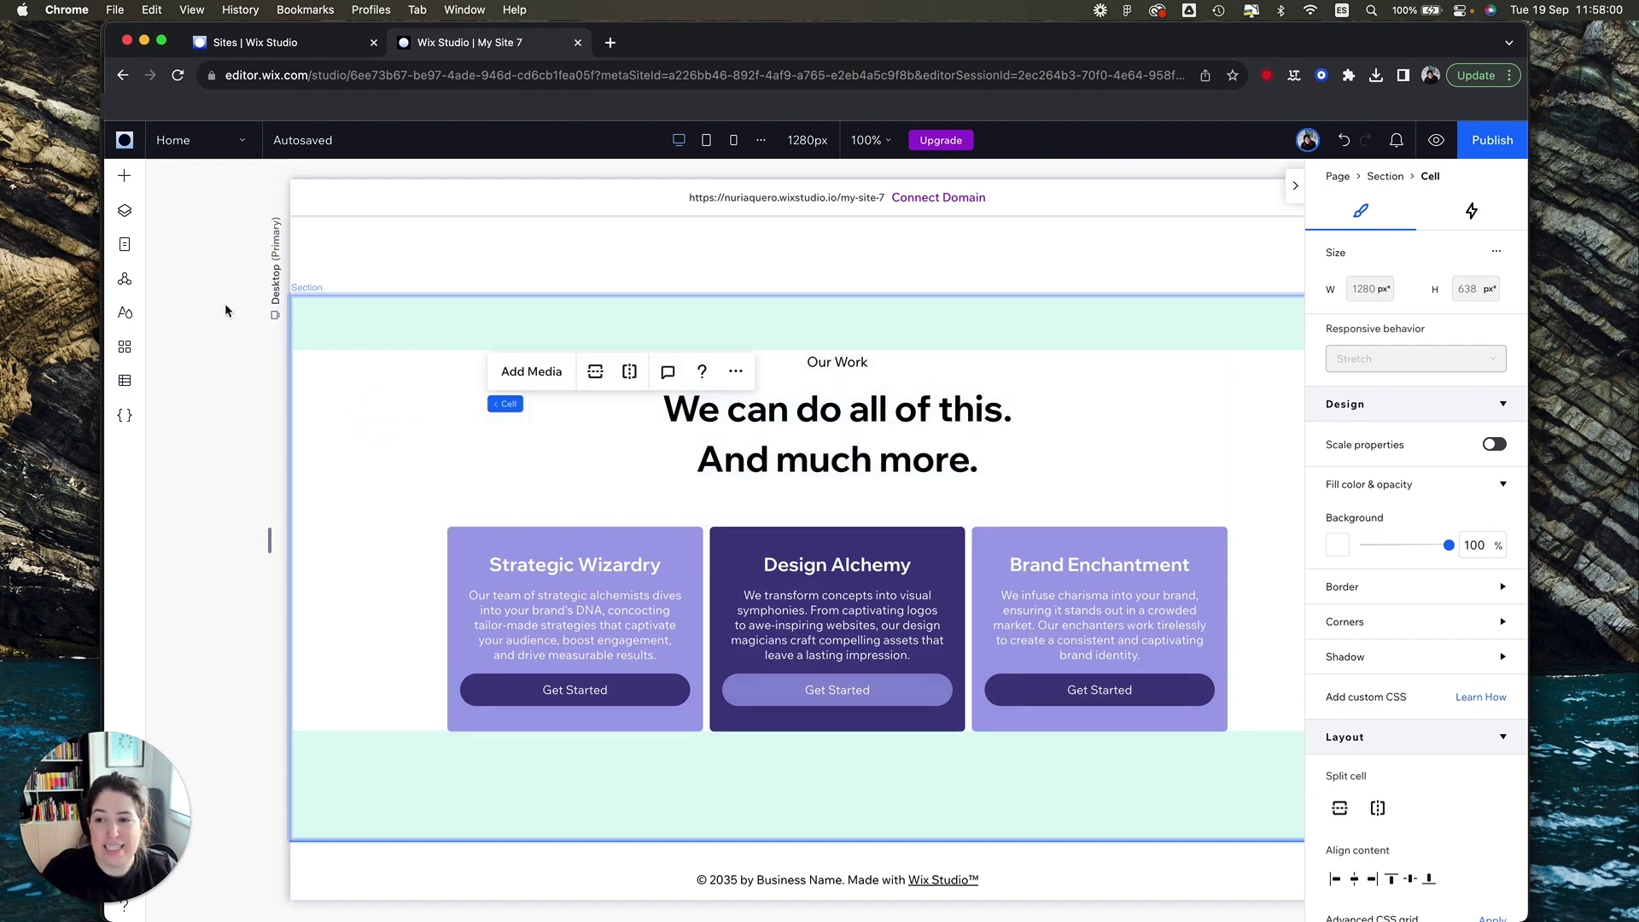
left_click(127, 211)
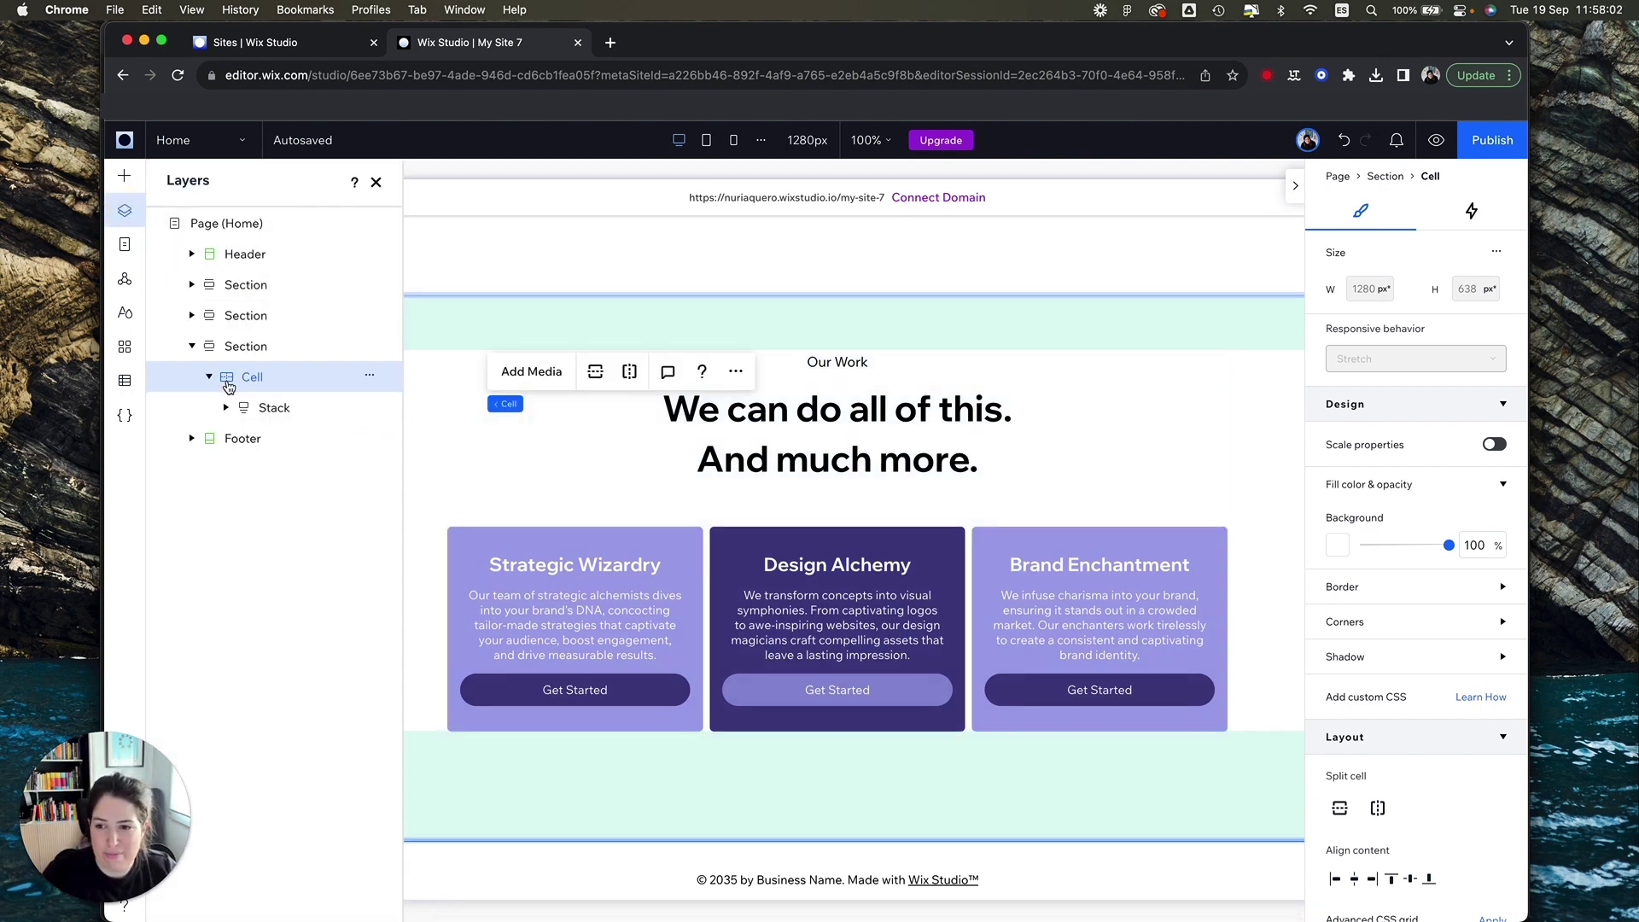
left_click(192, 344)
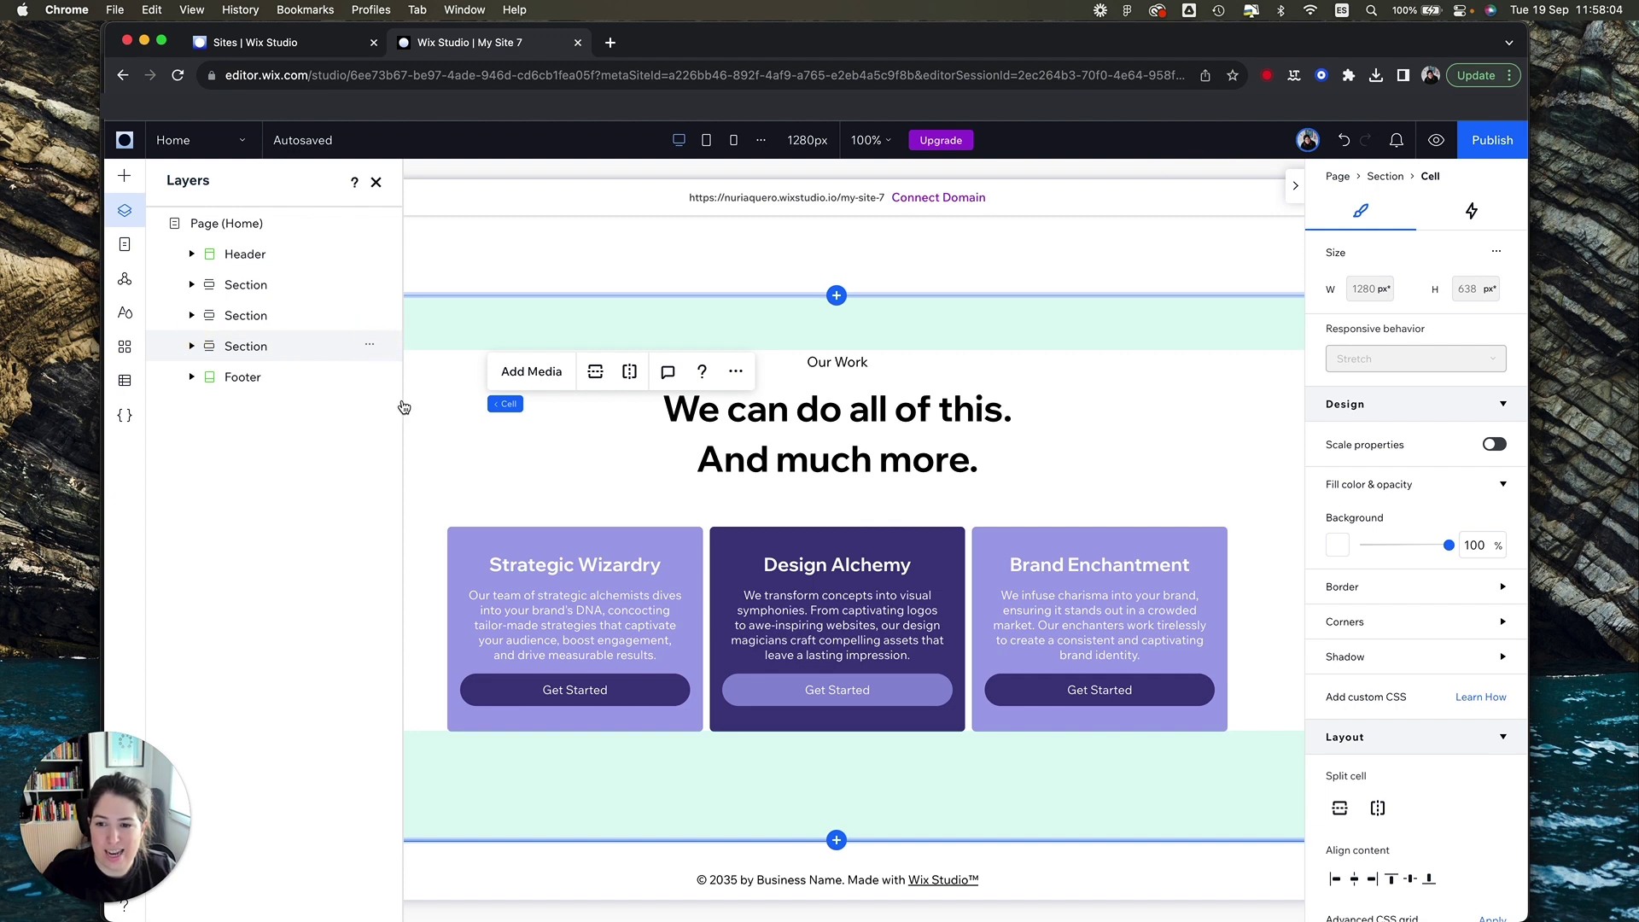
left_click(370, 344)
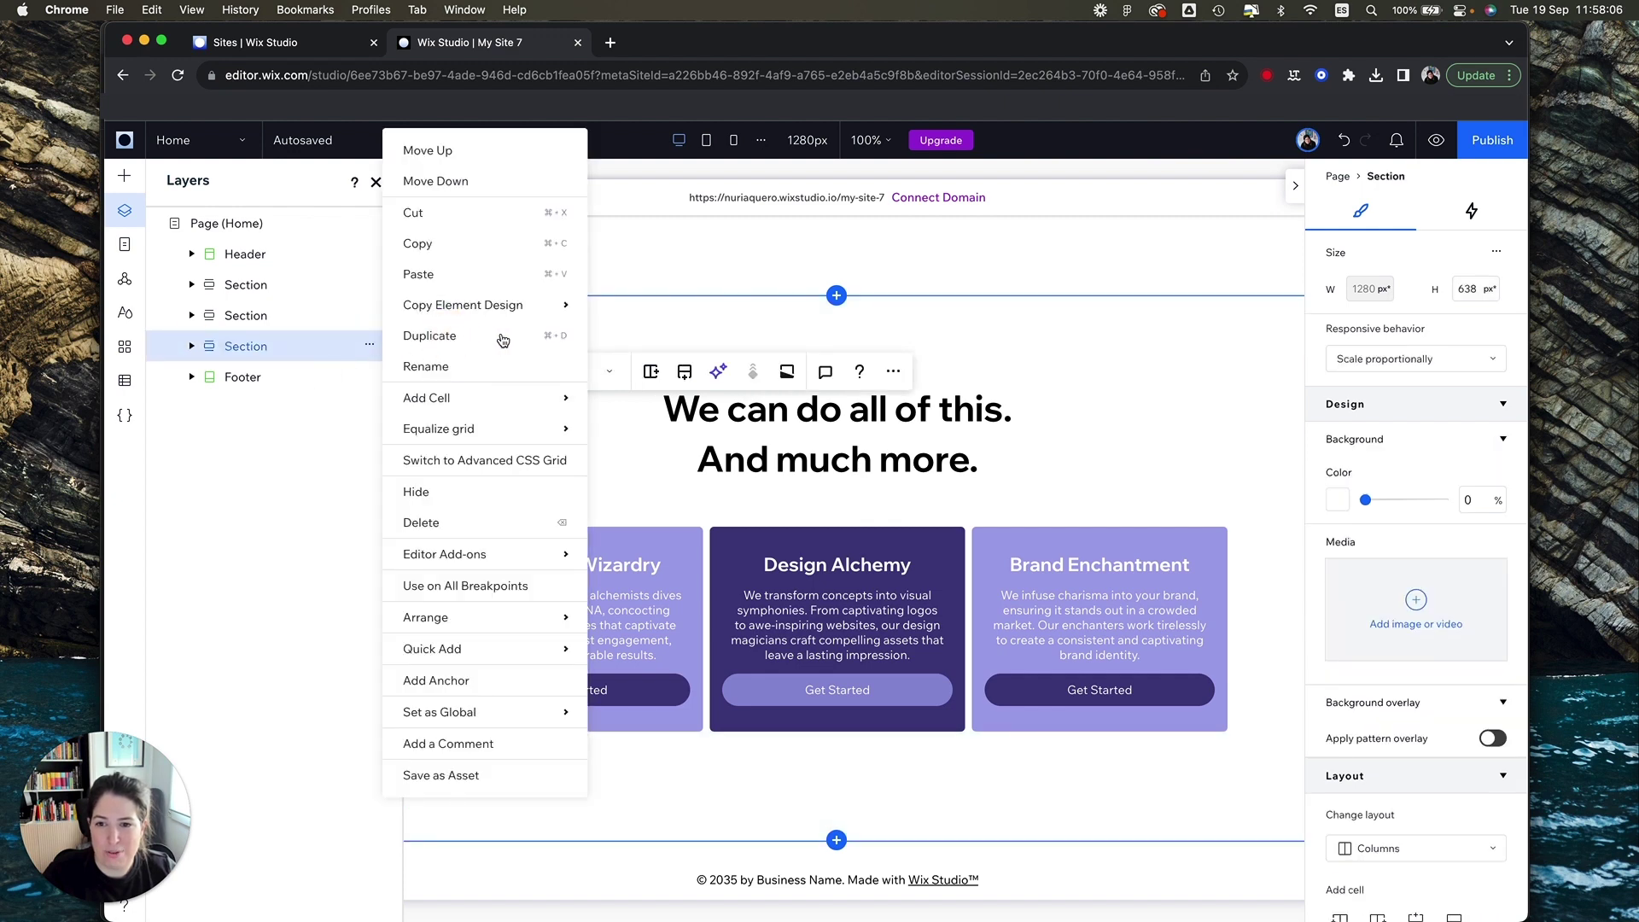
key("Escape")
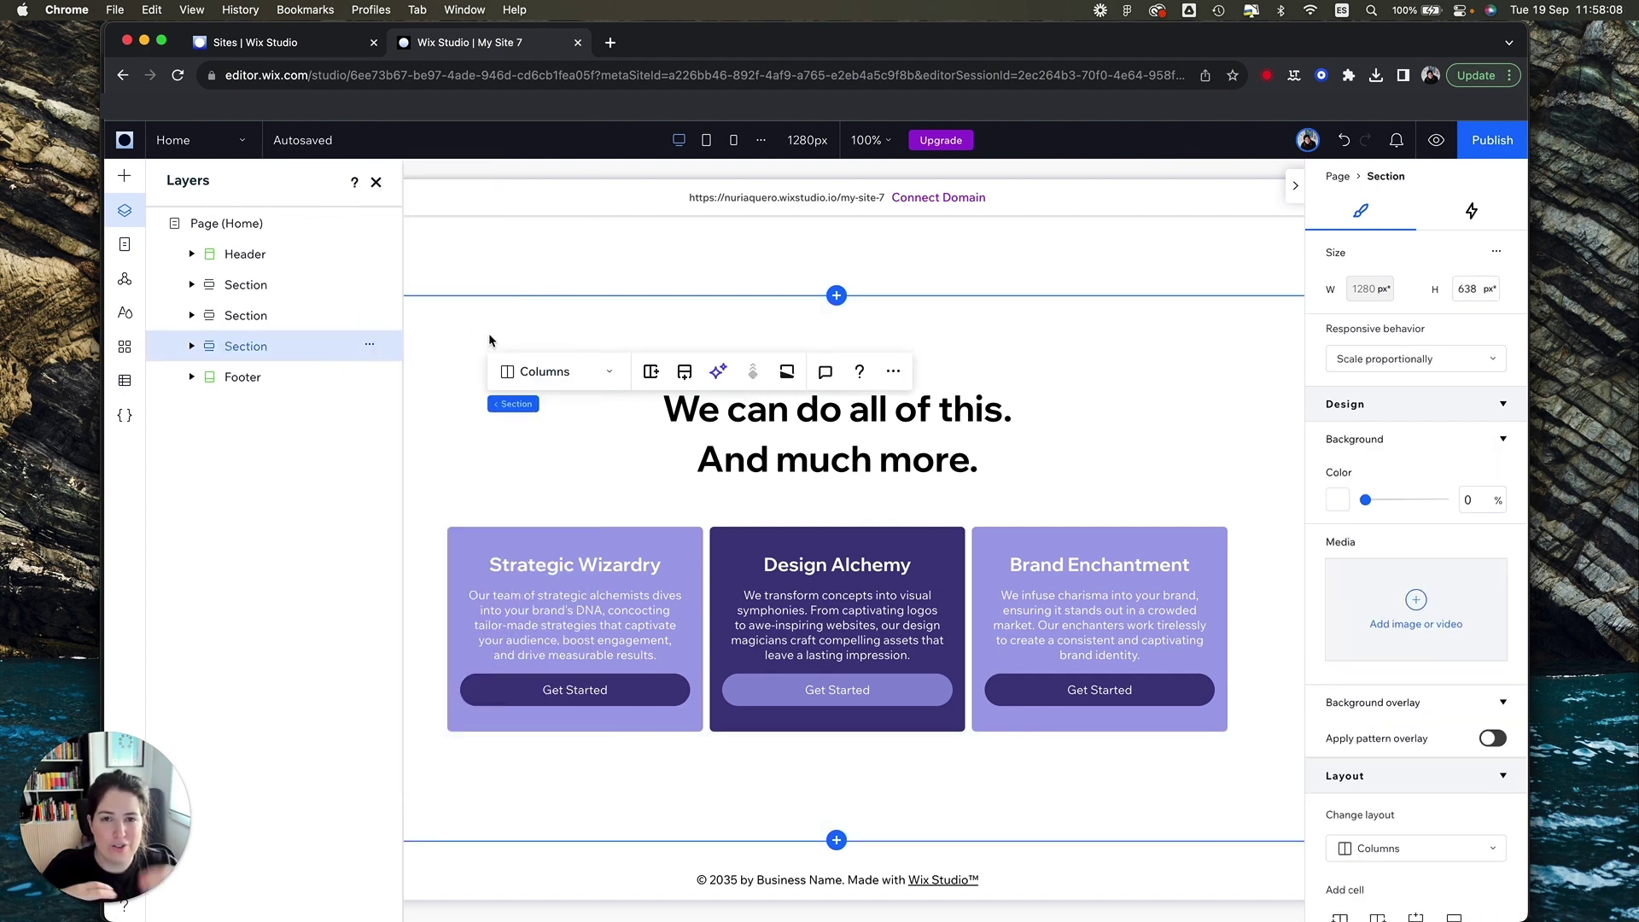
key("super+d")
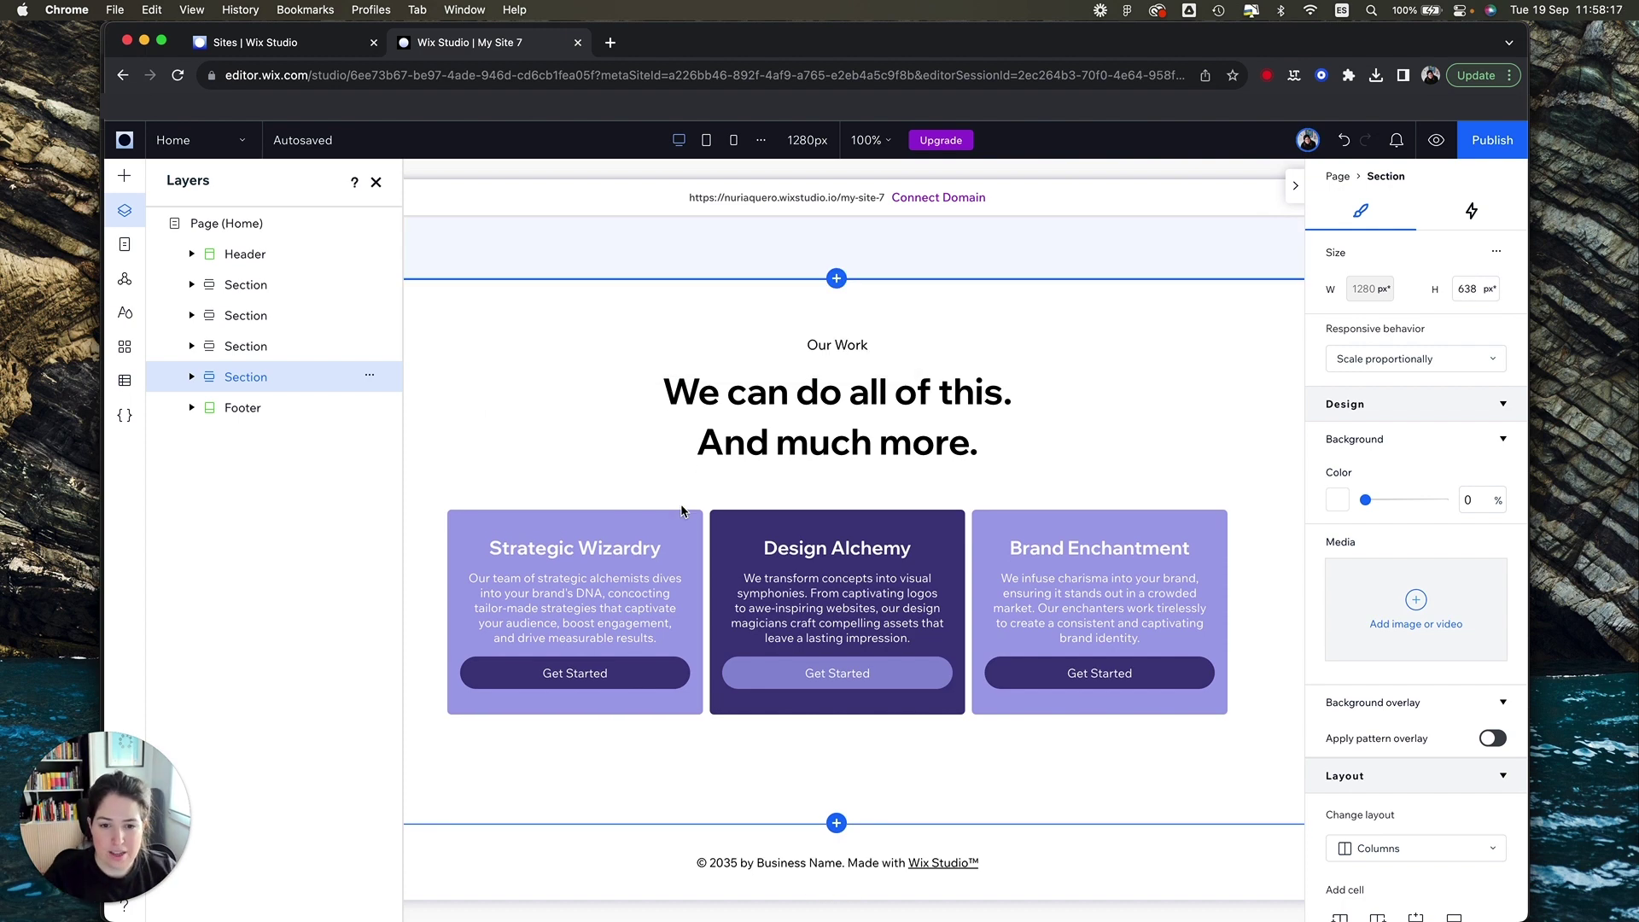
Step: Remove the repeater, then widen and centre the contact text block ending 'Talk soon!'
left_click(776, 548)
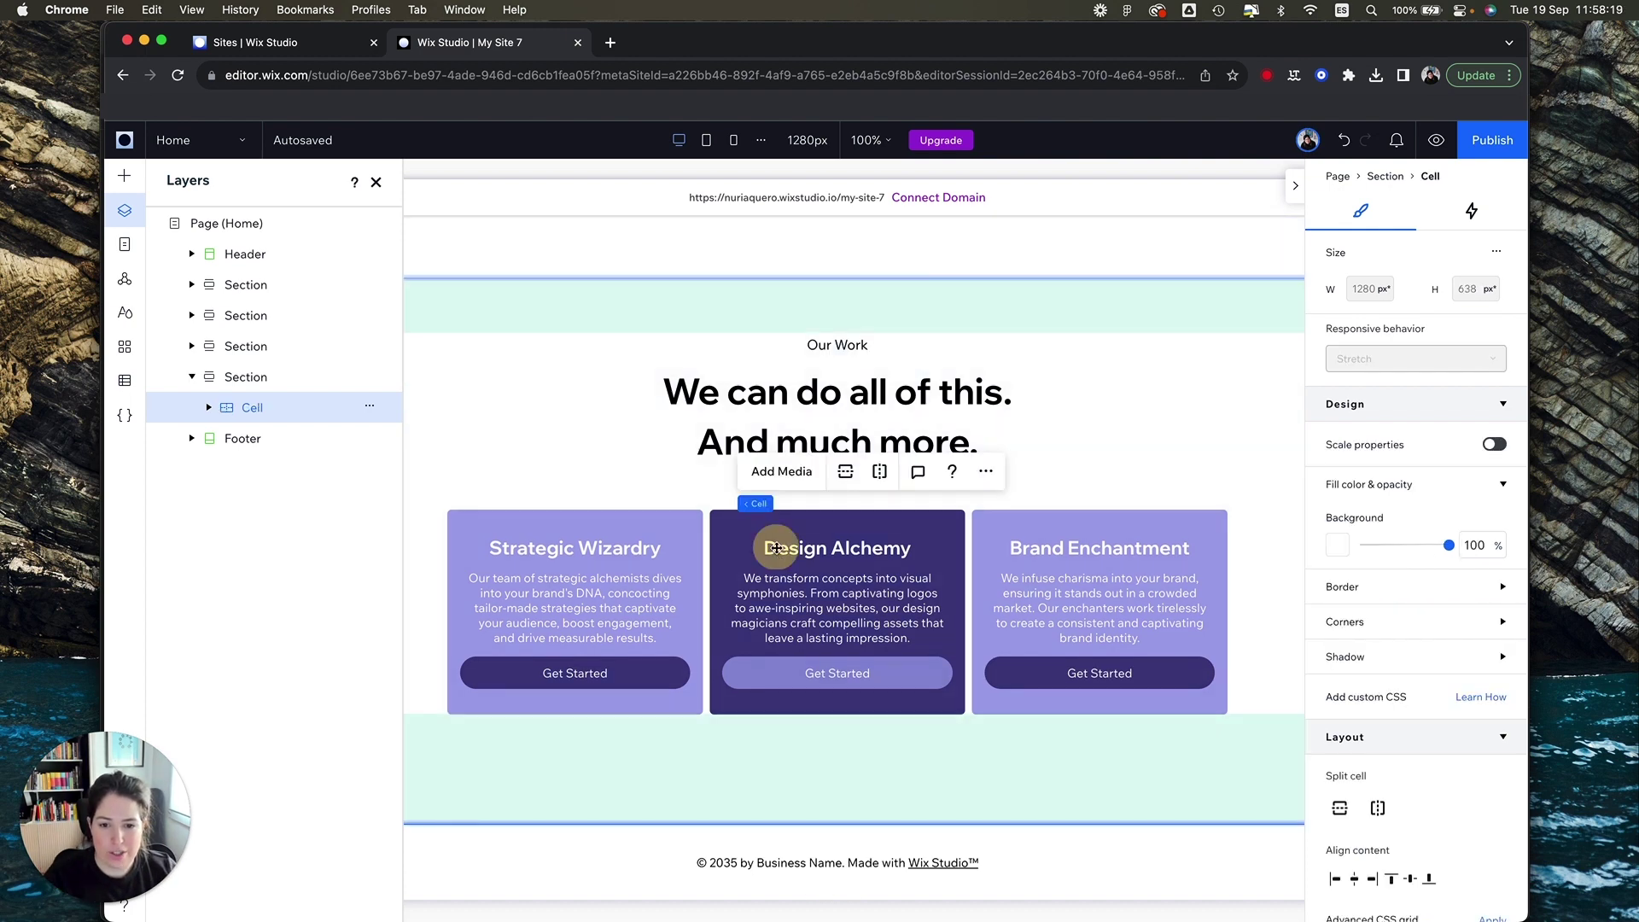
left_click(209, 407)
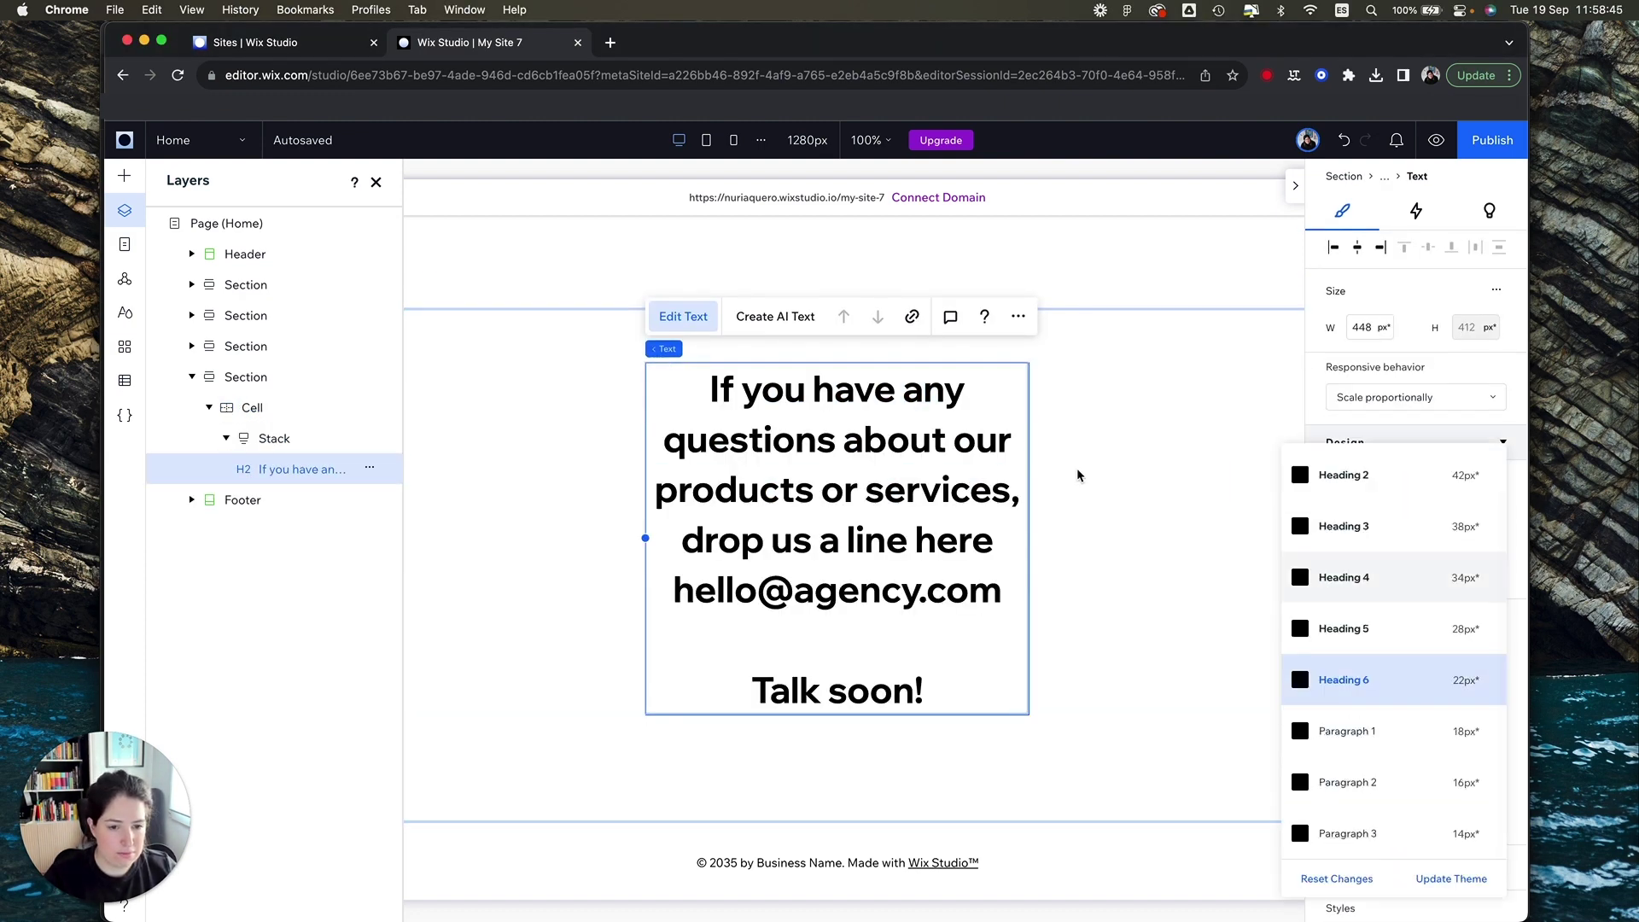
left_click_drag(1032, 538, 1293, 524)
left_click(1357, 246)
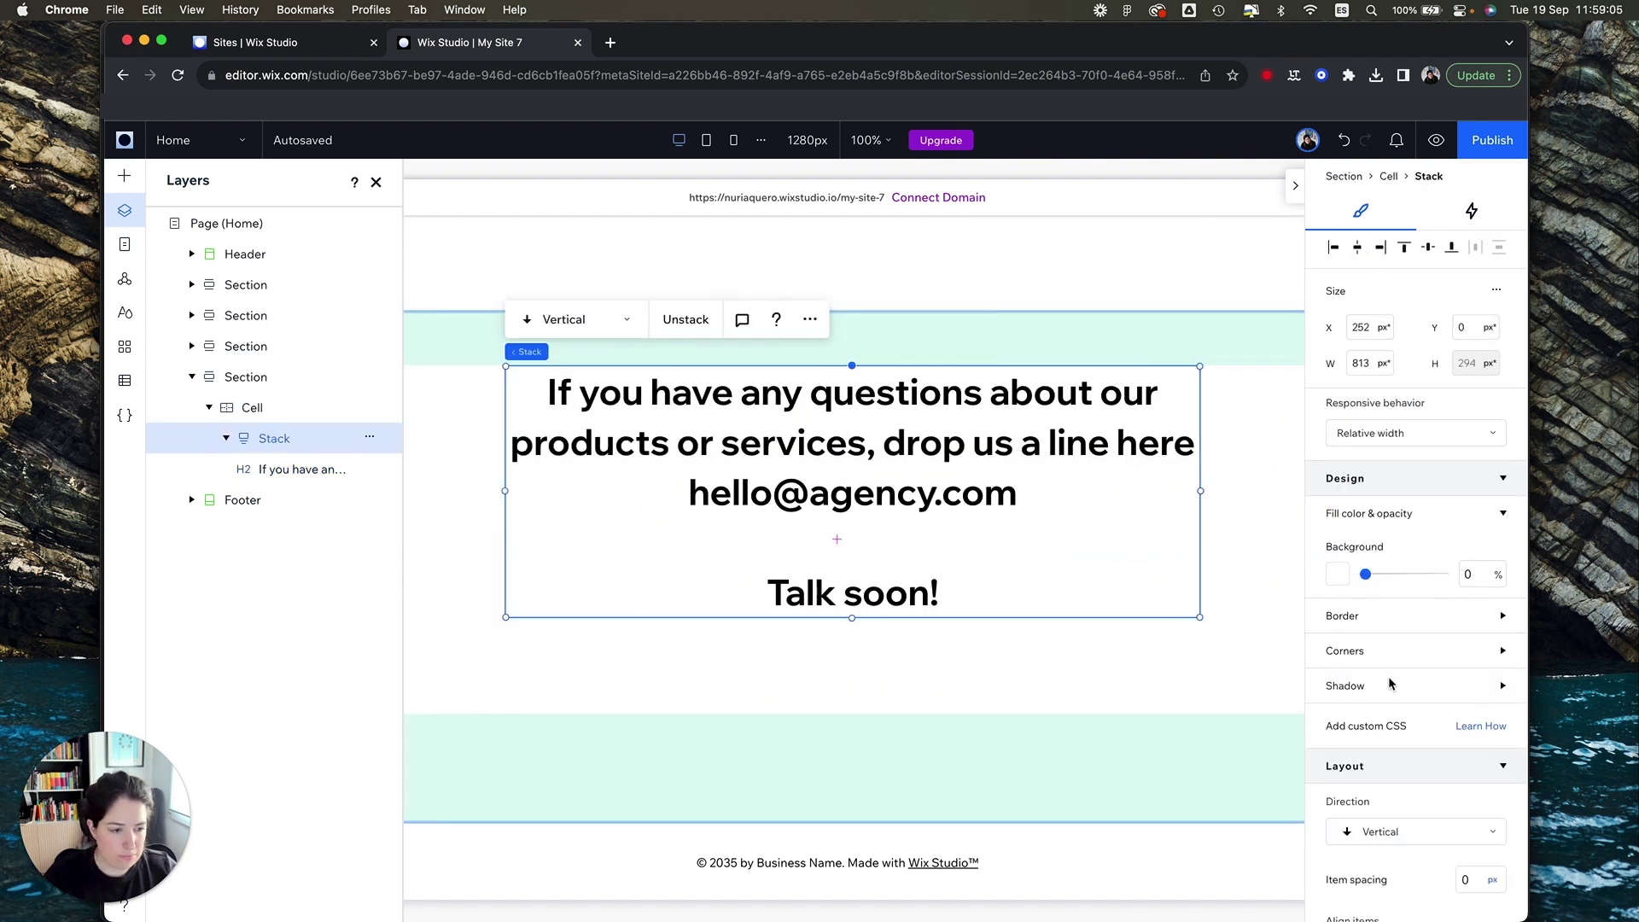
scroll(1409, 513, "down", 5)
Step: Turn the contact e-mail into an underlined link and preview the page
left_click(755, 318)
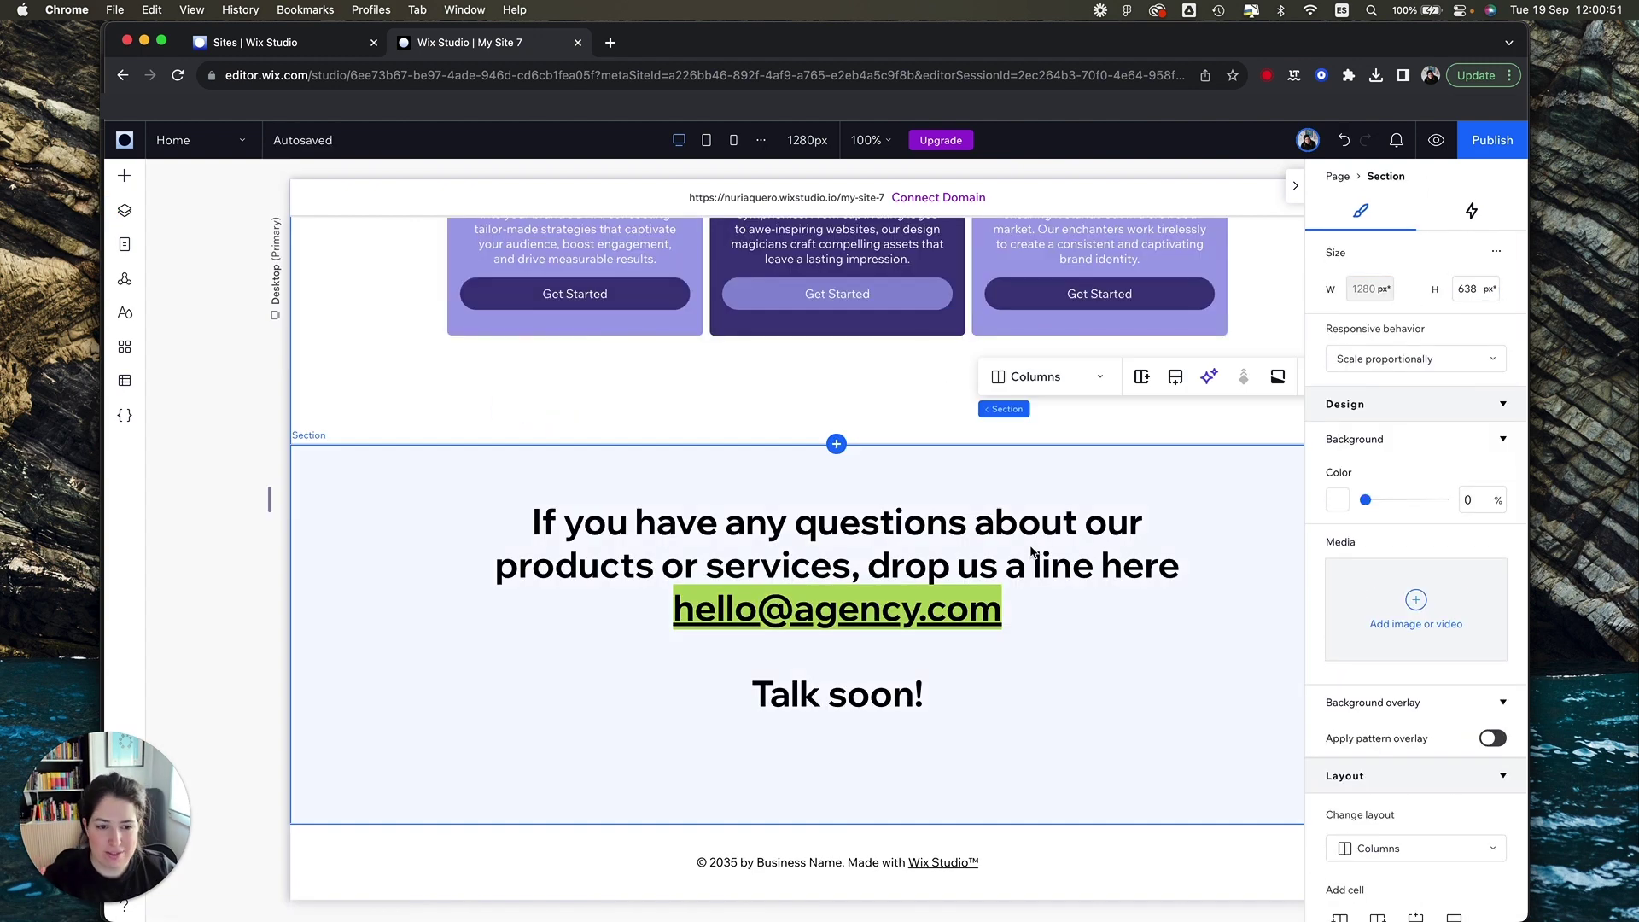
scroll(1125, 653, "up", 15)
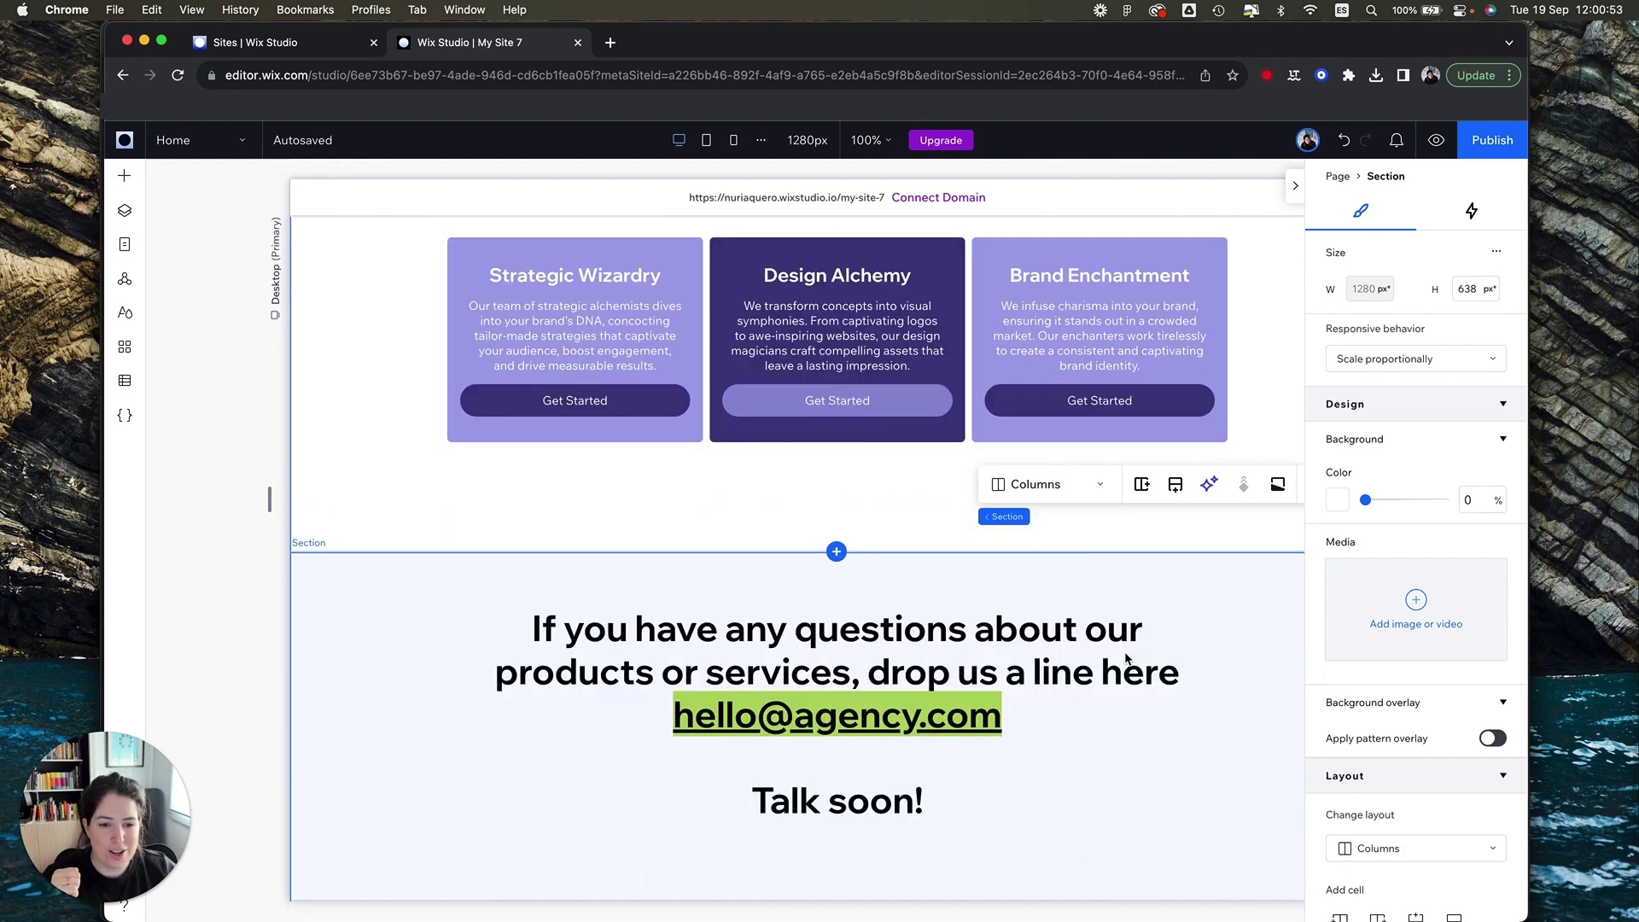
left_click(1438, 140)
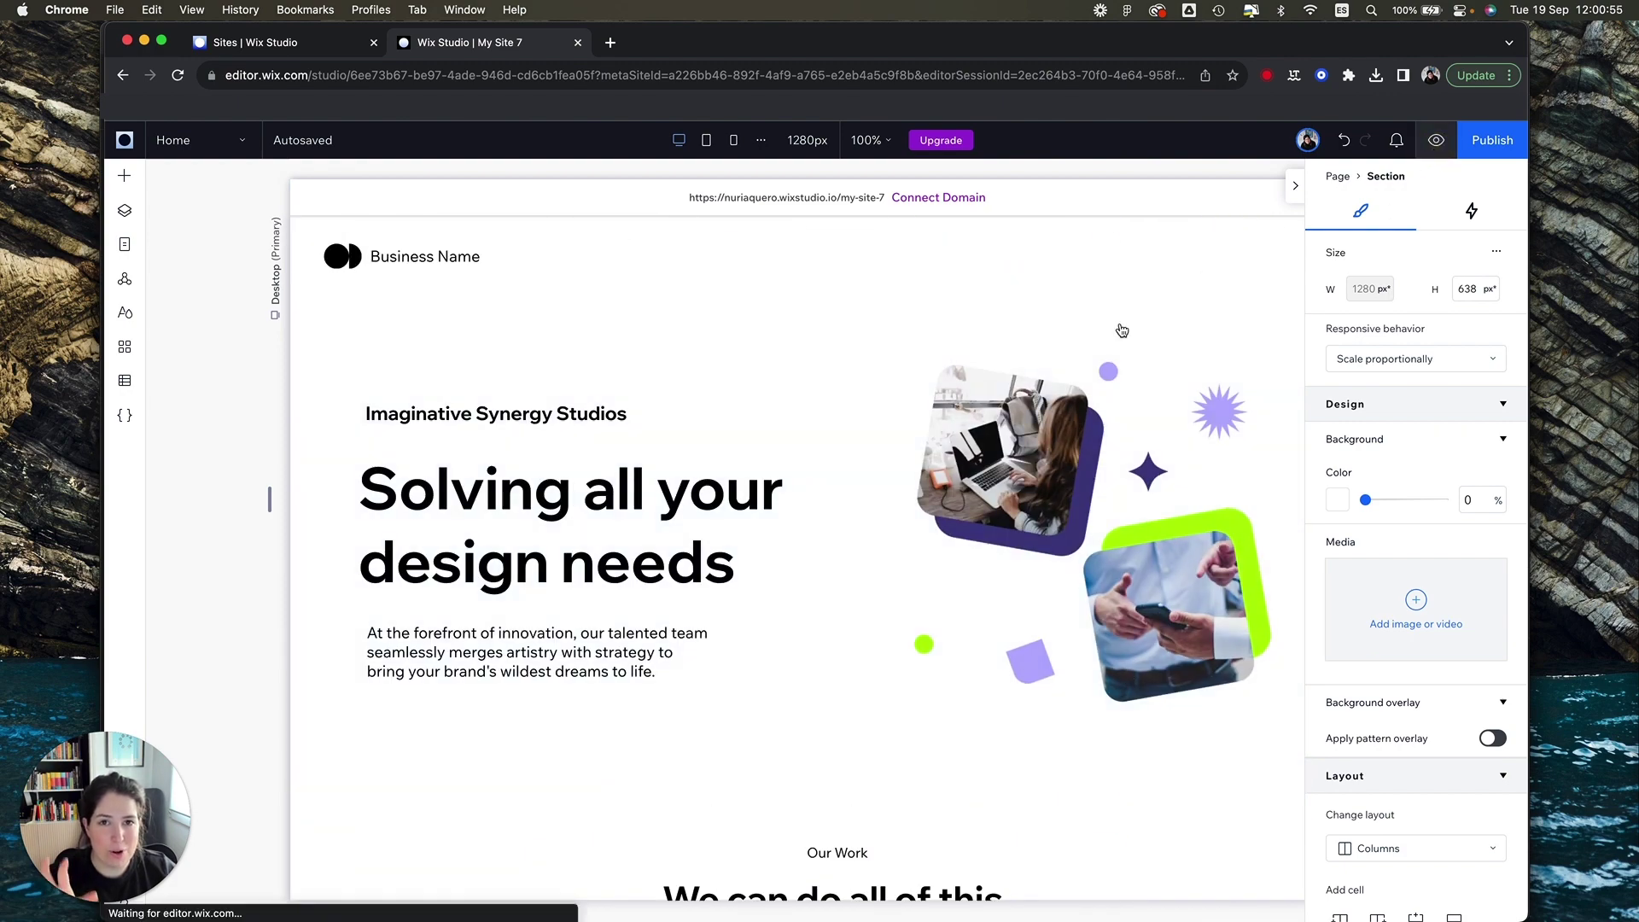
scroll(1183, 349, "down", 5)
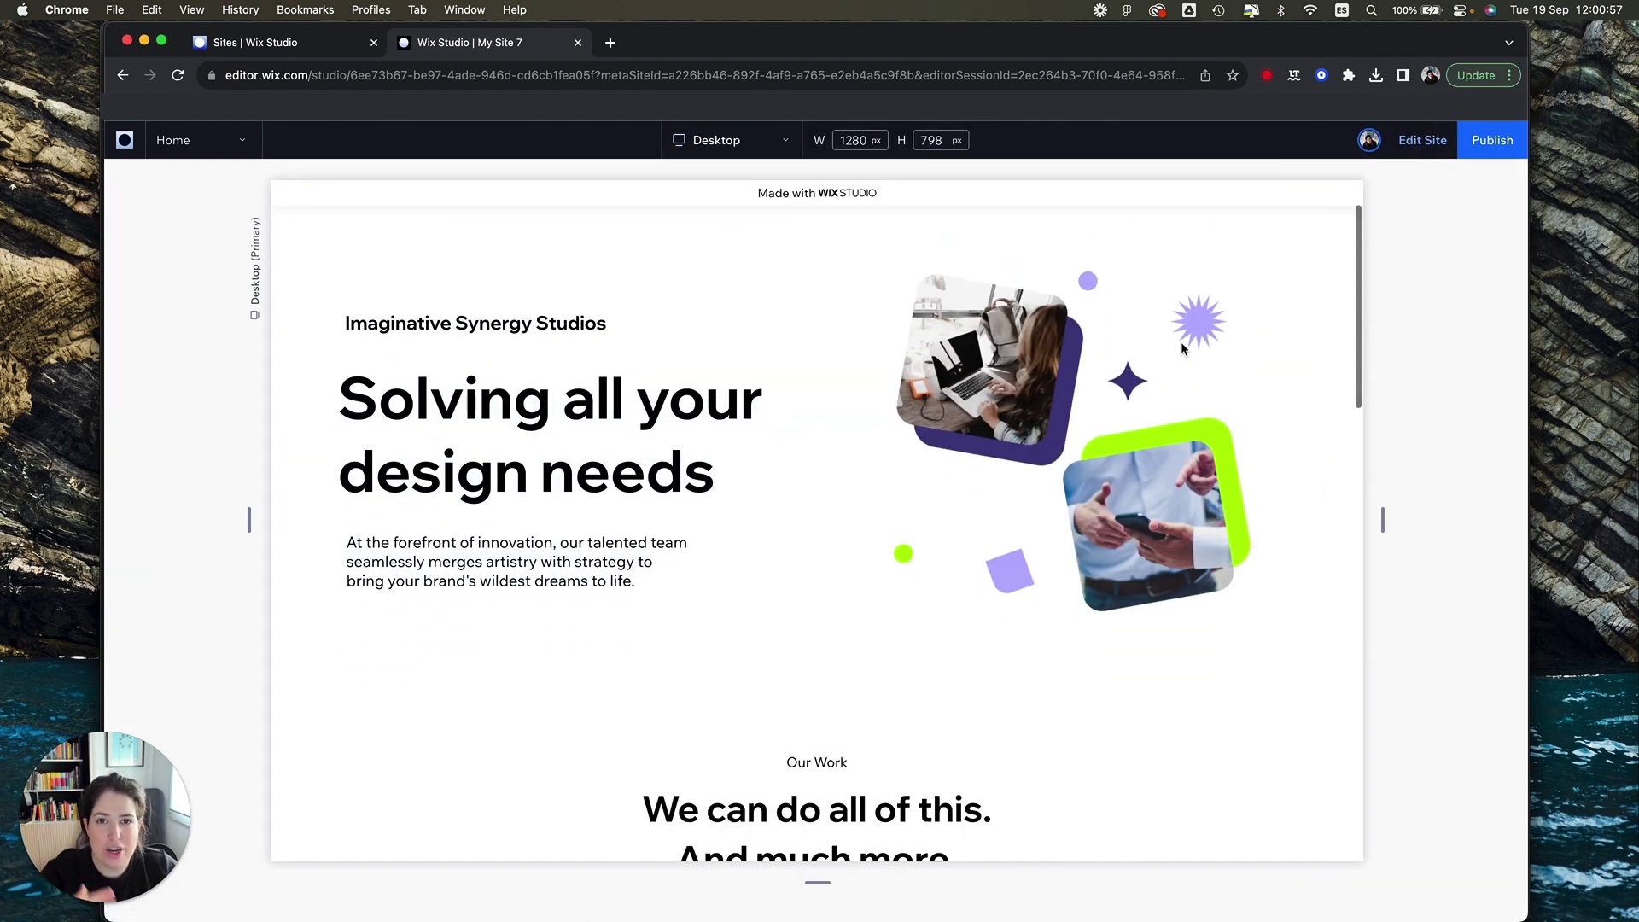
scroll(1183, 348, "down", 10)
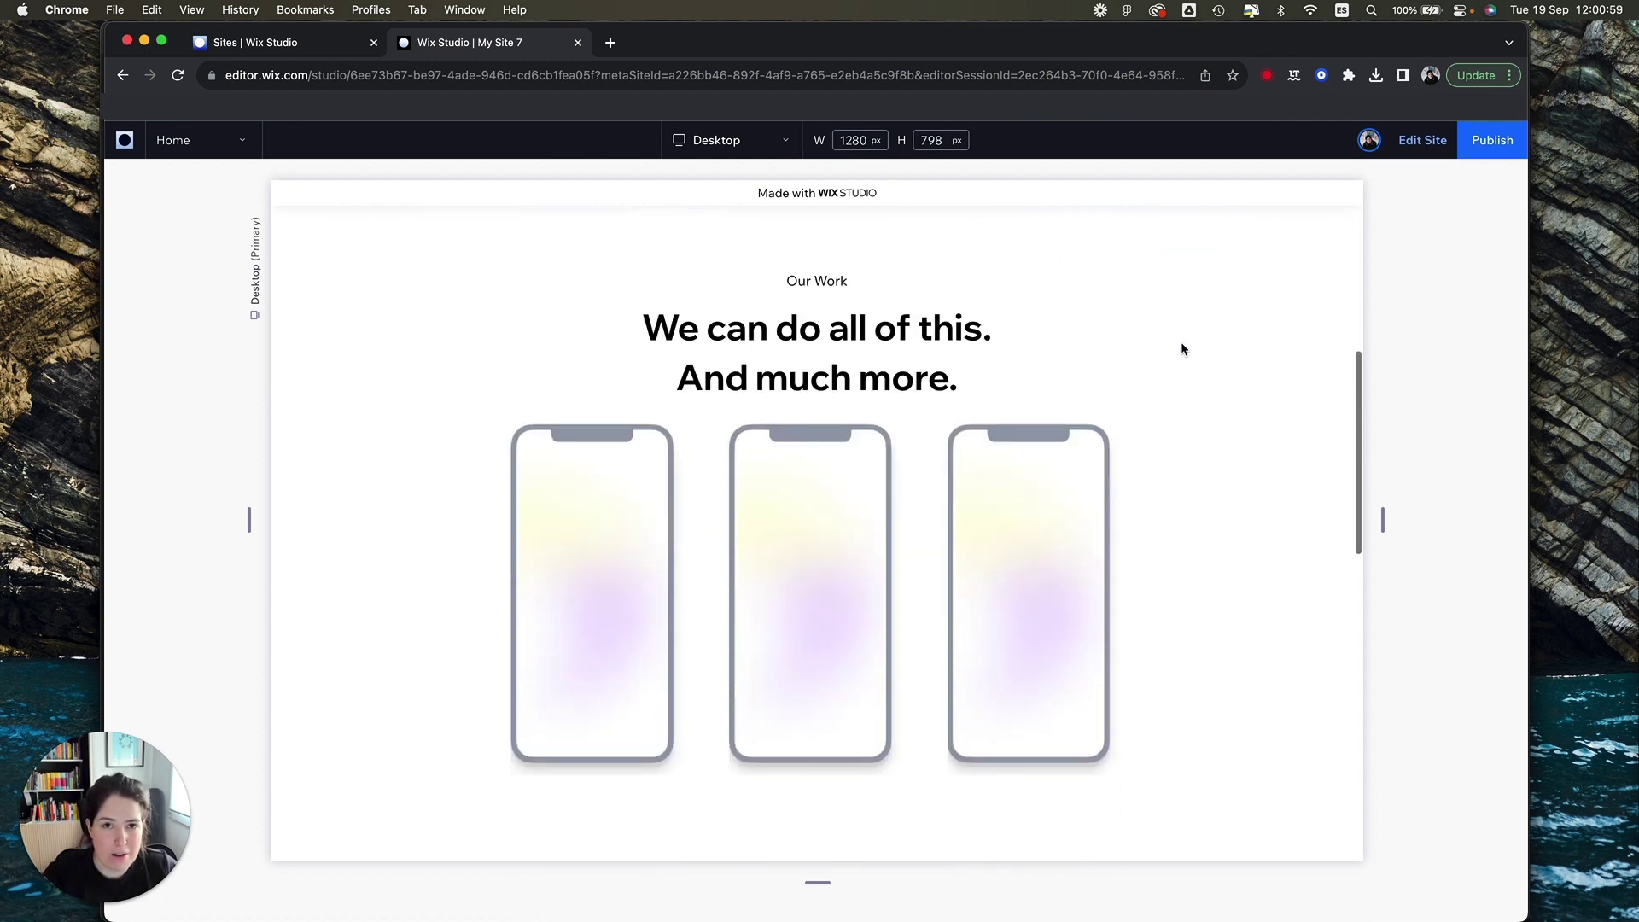
scroll(1182, 348, "down", 3)
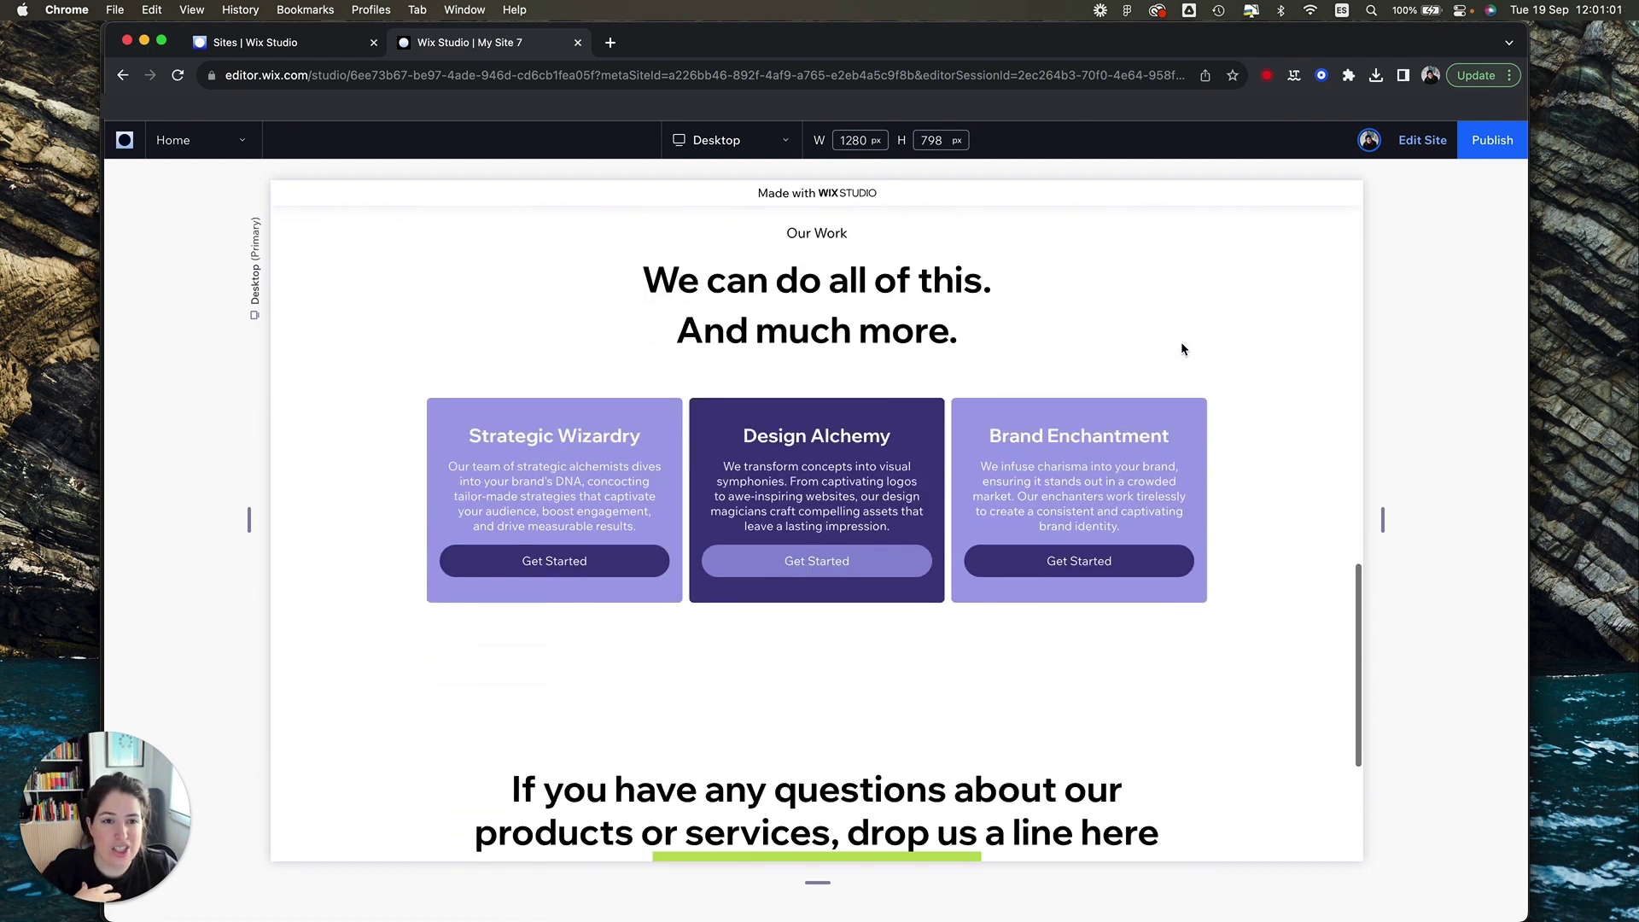
scroll(1183, 348, "down", 3)
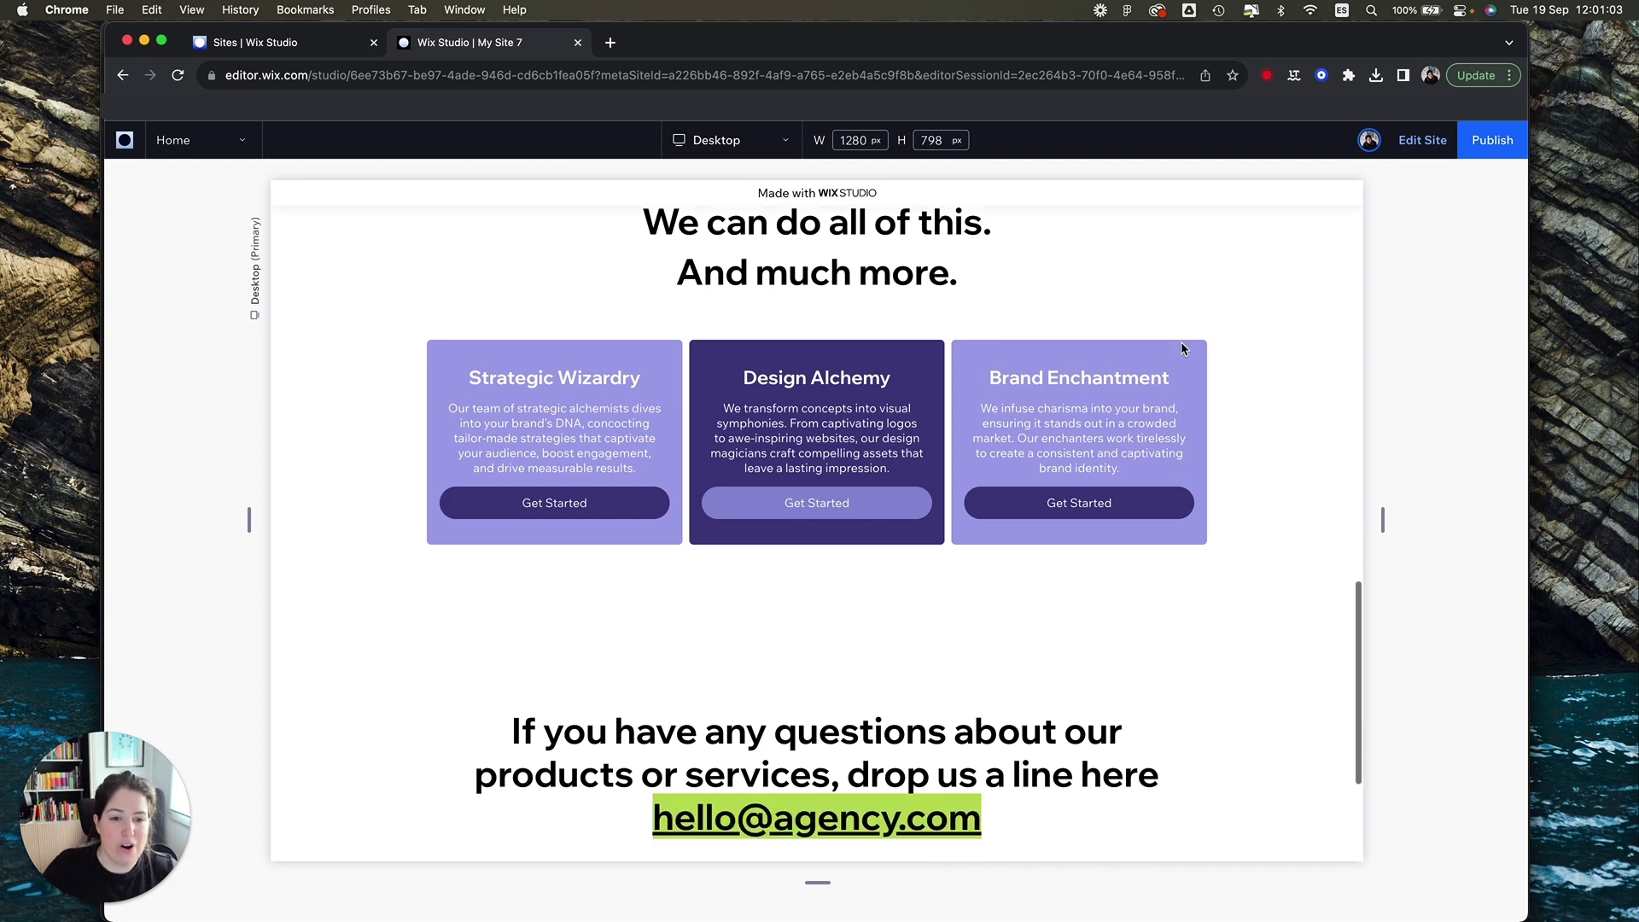
scroll(1183, 348, "up", 10)
scroll(1183, 348, "up", 8)
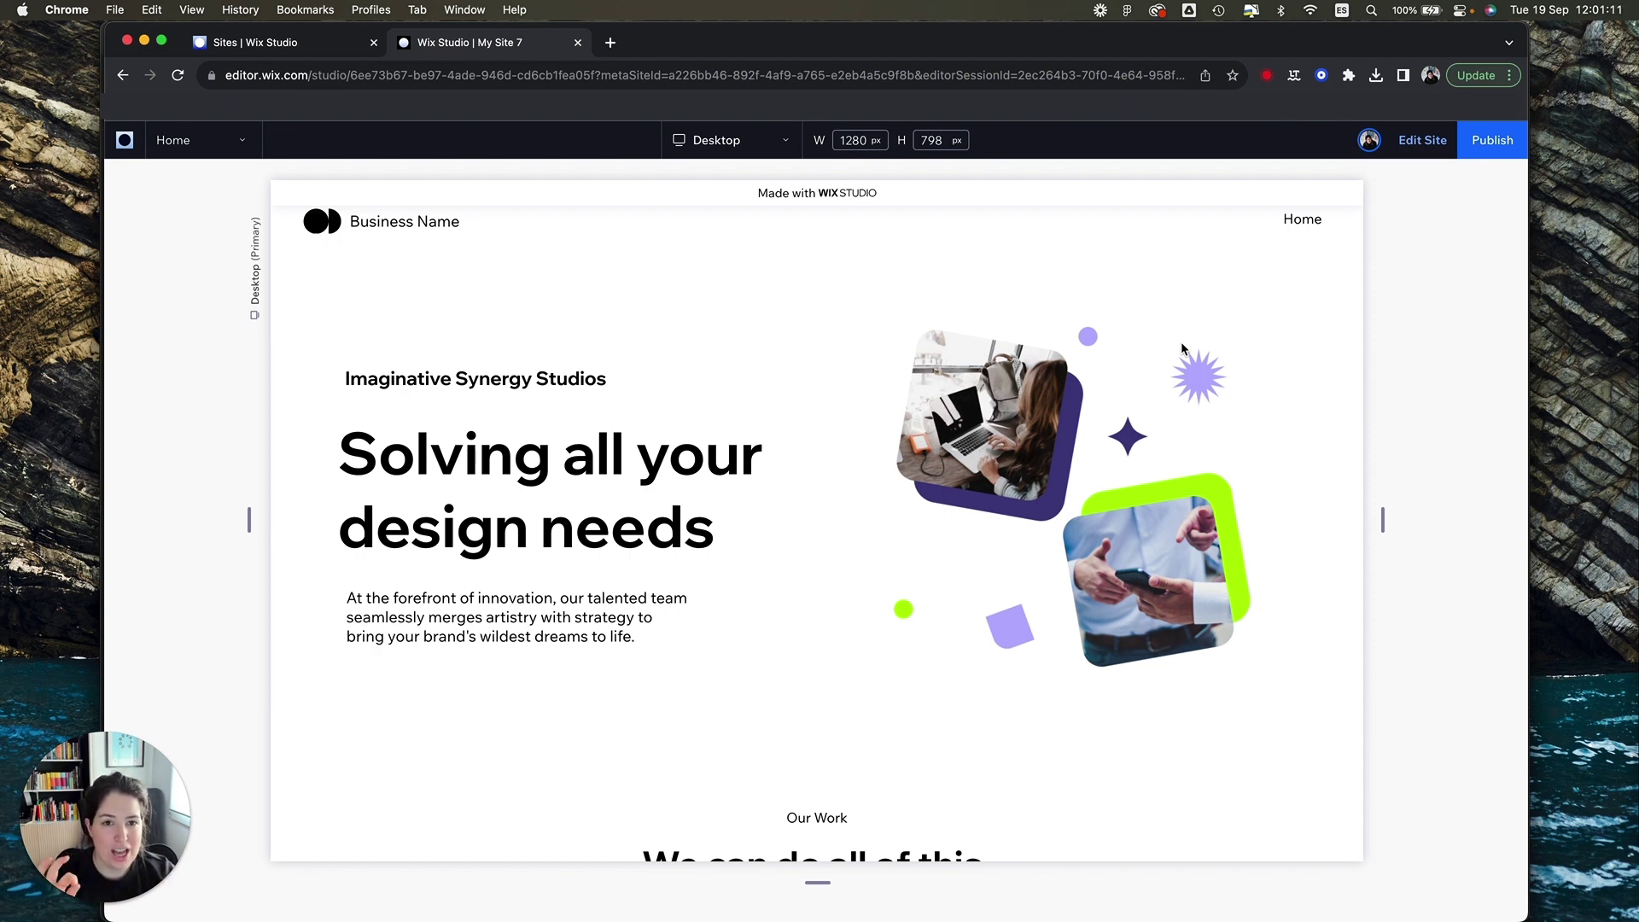
scroll(1181, 342, "up", 1)
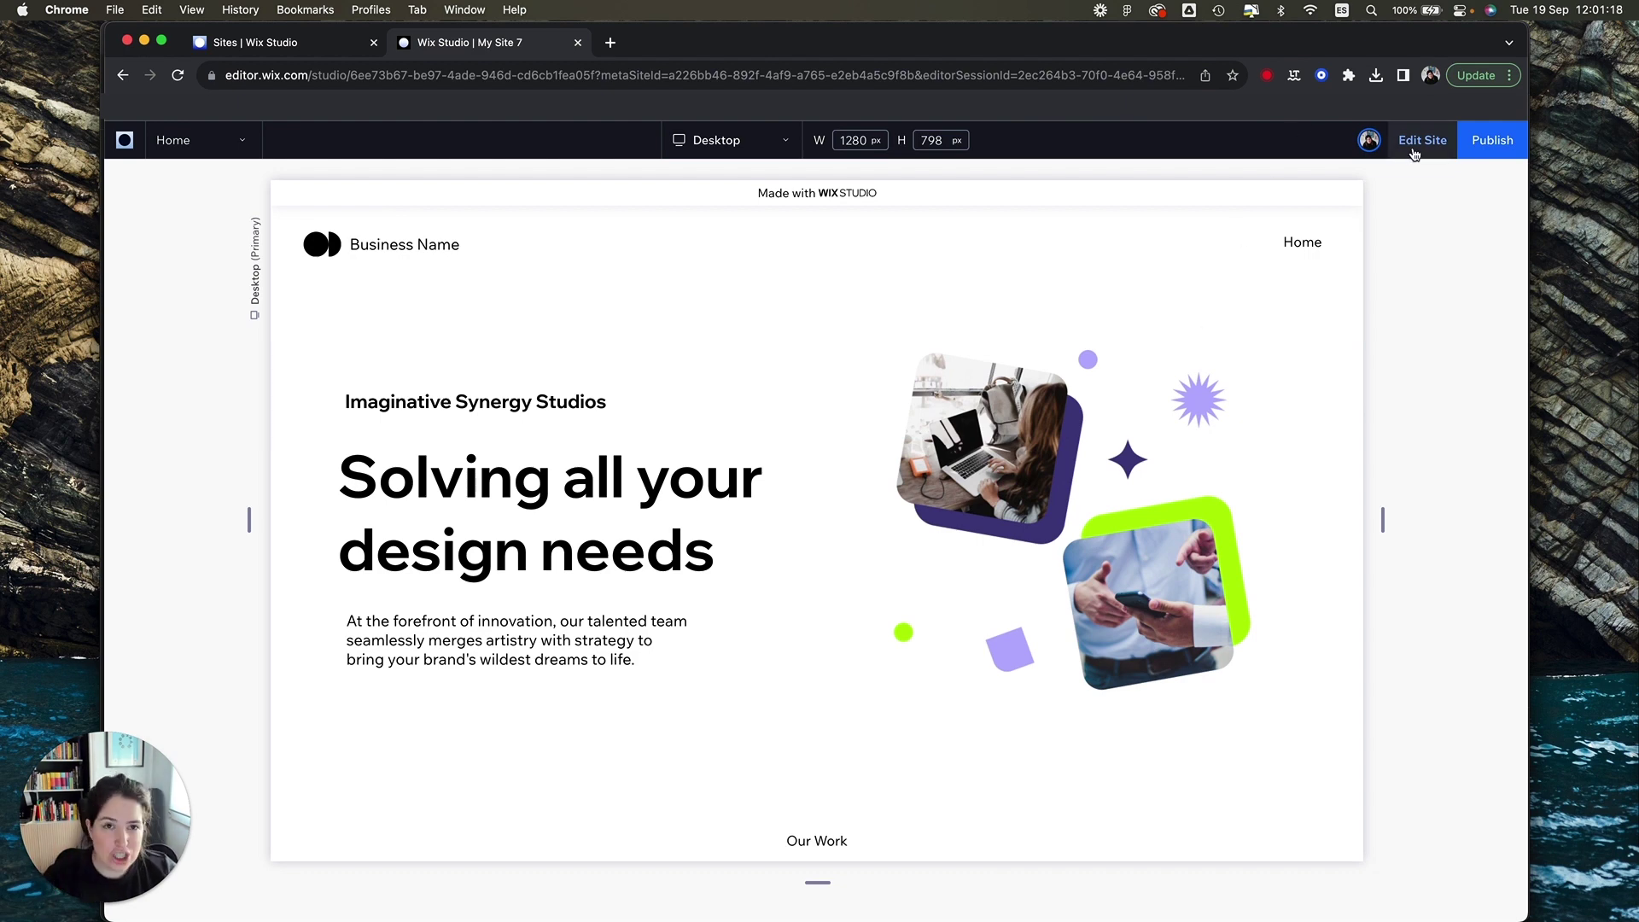
scroll(1199, 307, "down", 10)
scroll(1199, 308, "down", 10)
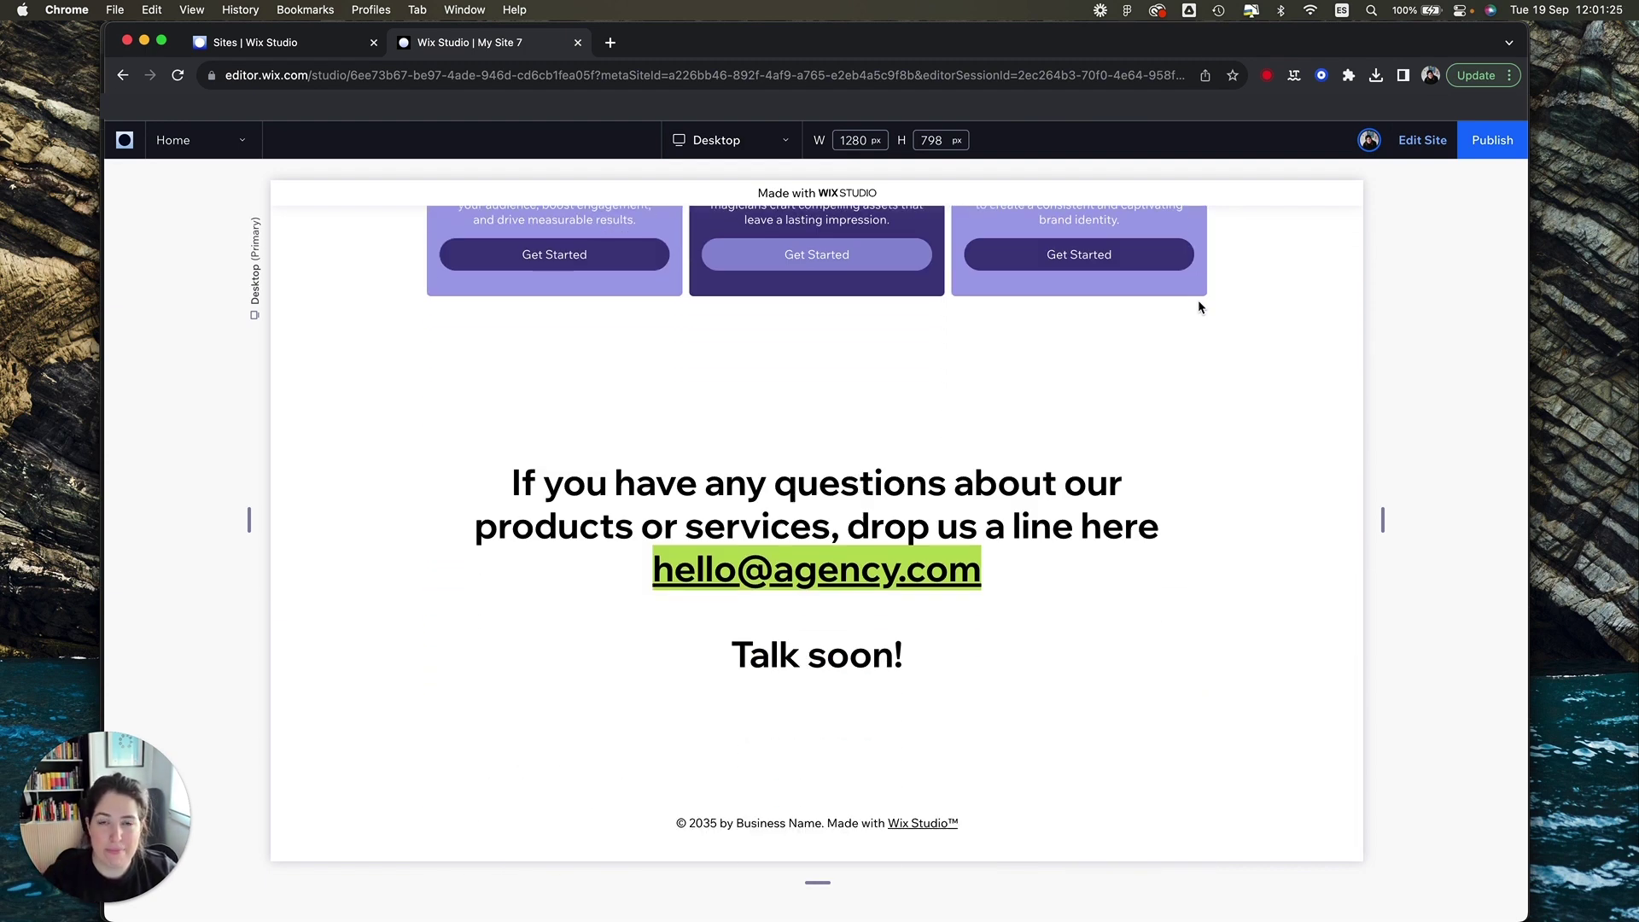
scroll(1199, 307, "up", 20)
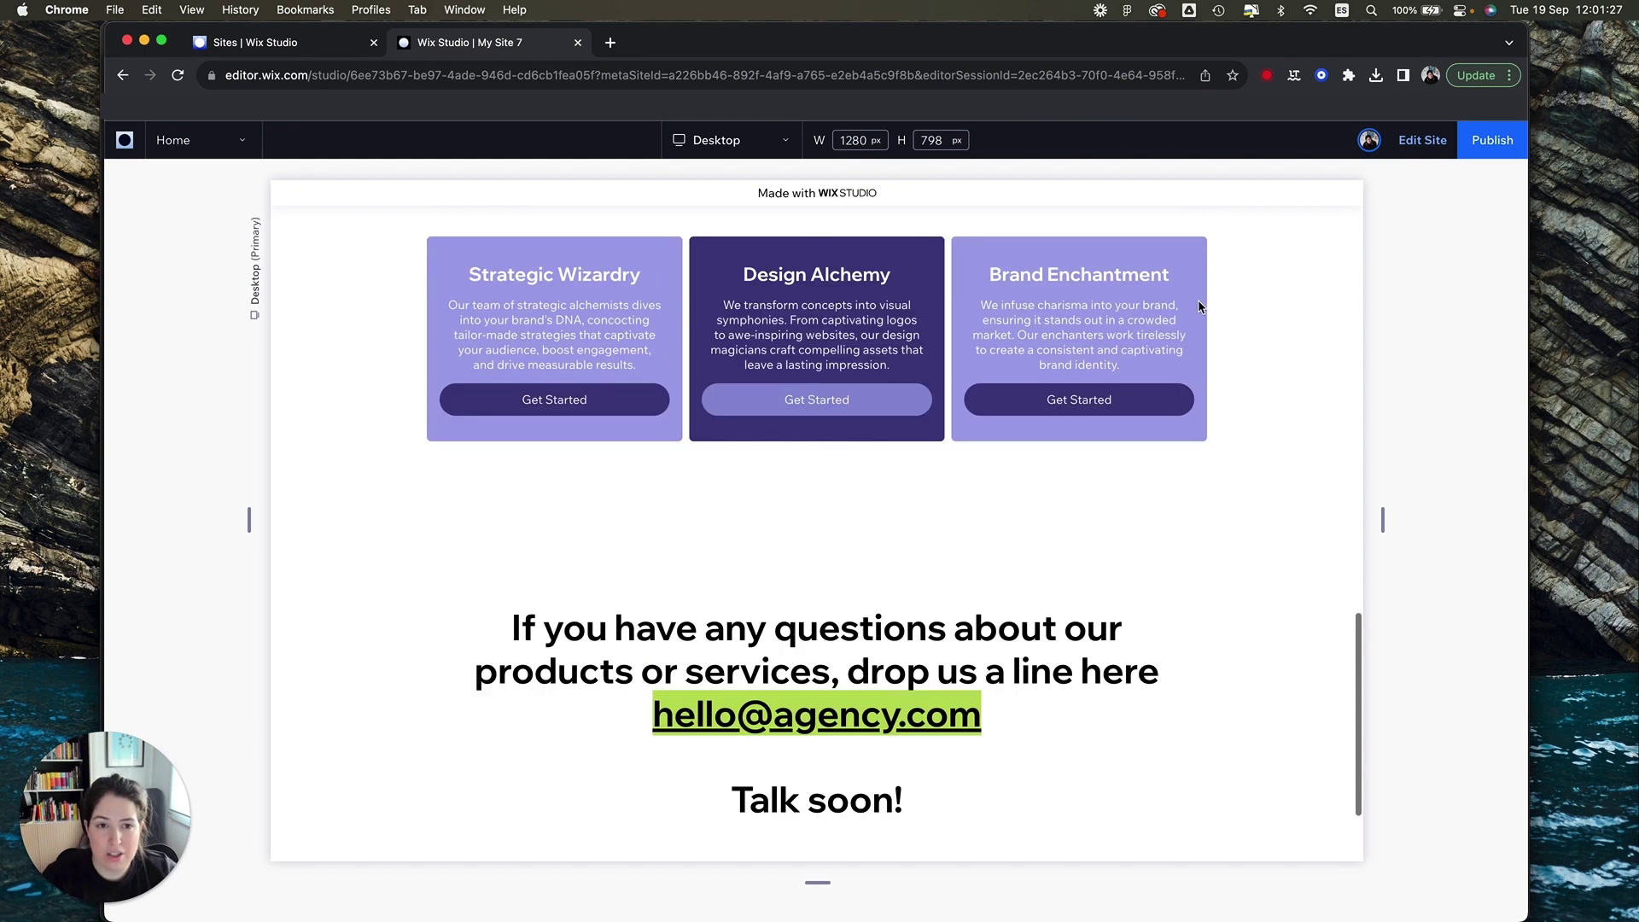
Step: Give the left phone mockup a hover Shrink animation
left_click(1413, 149)
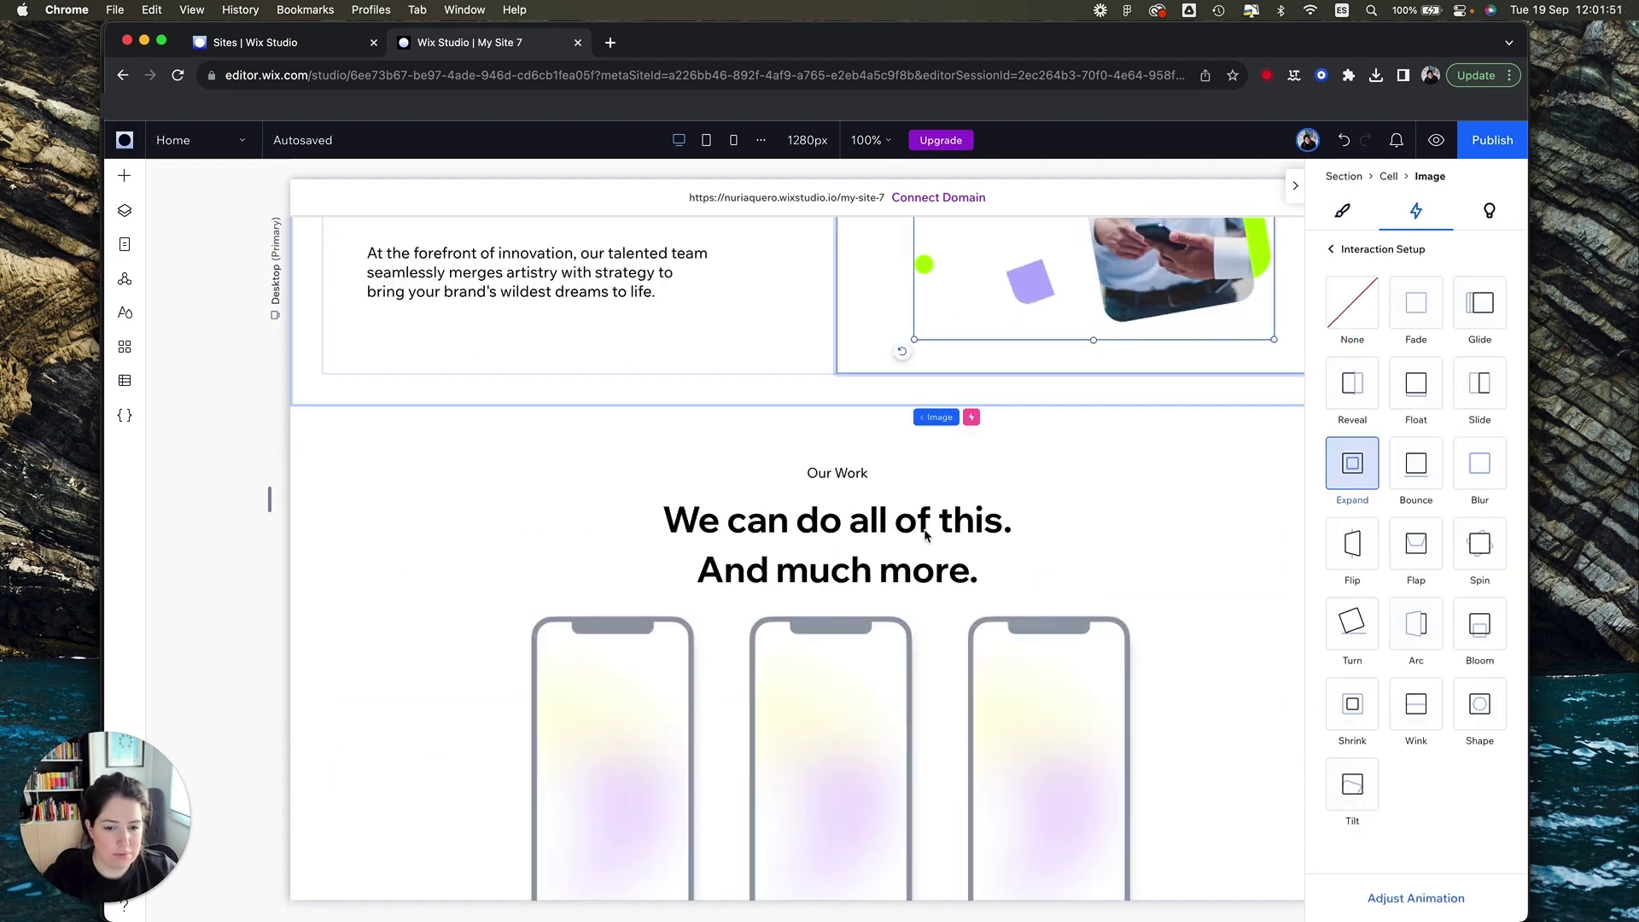
scroll(925, 535, "down", 5)
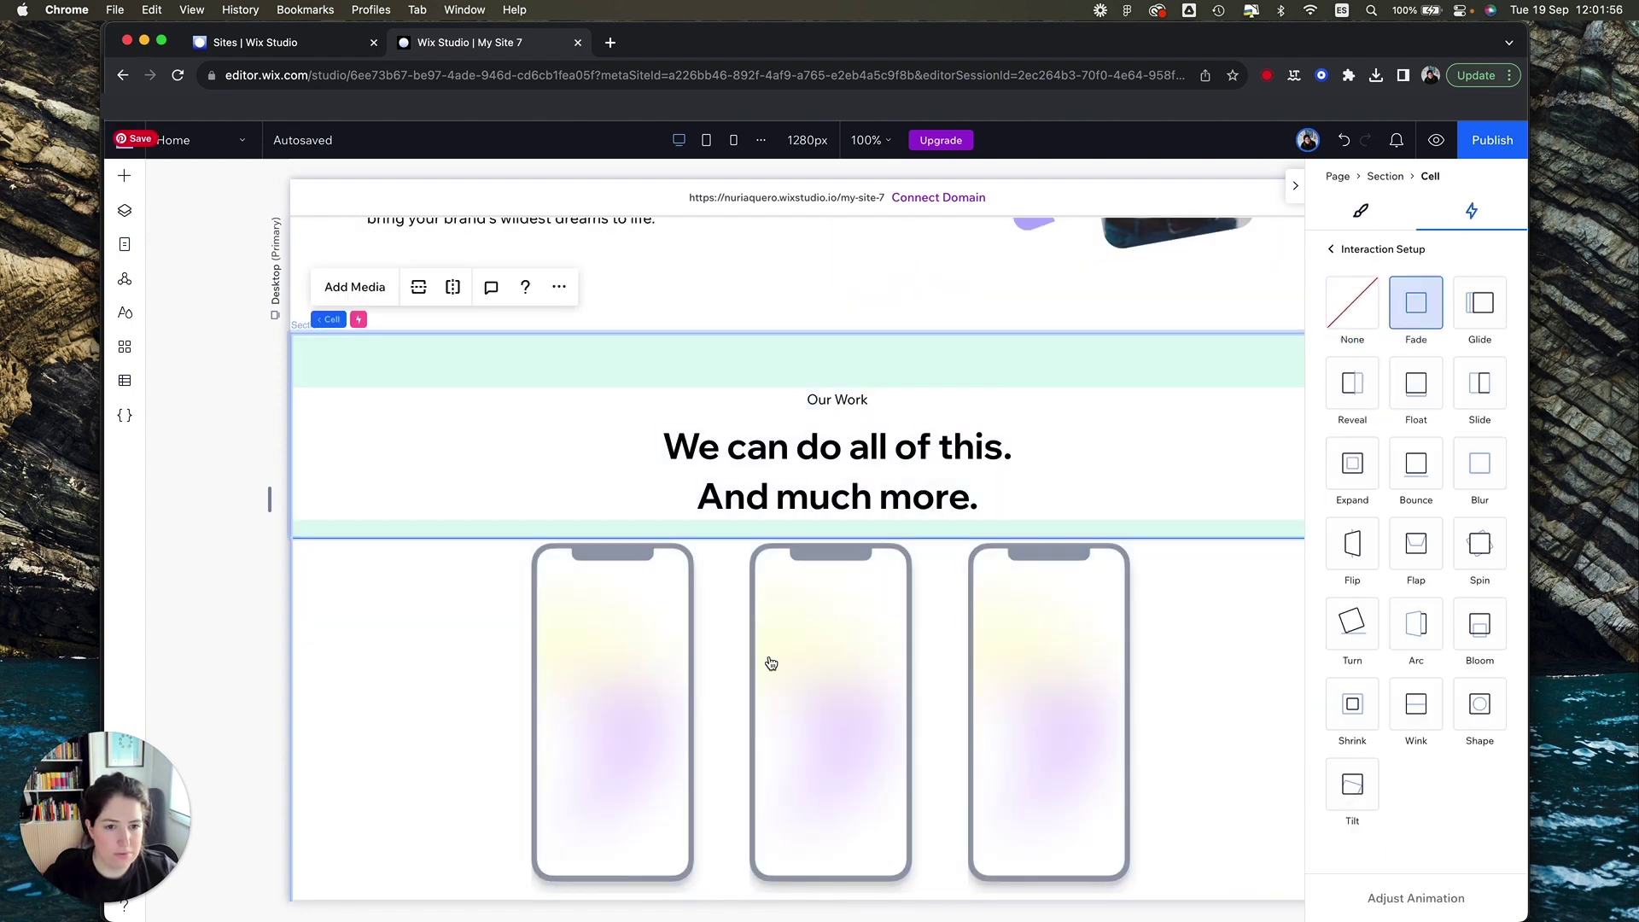
left_click(834, 608)
left_click(613, 564)
left_click(1356, 490)
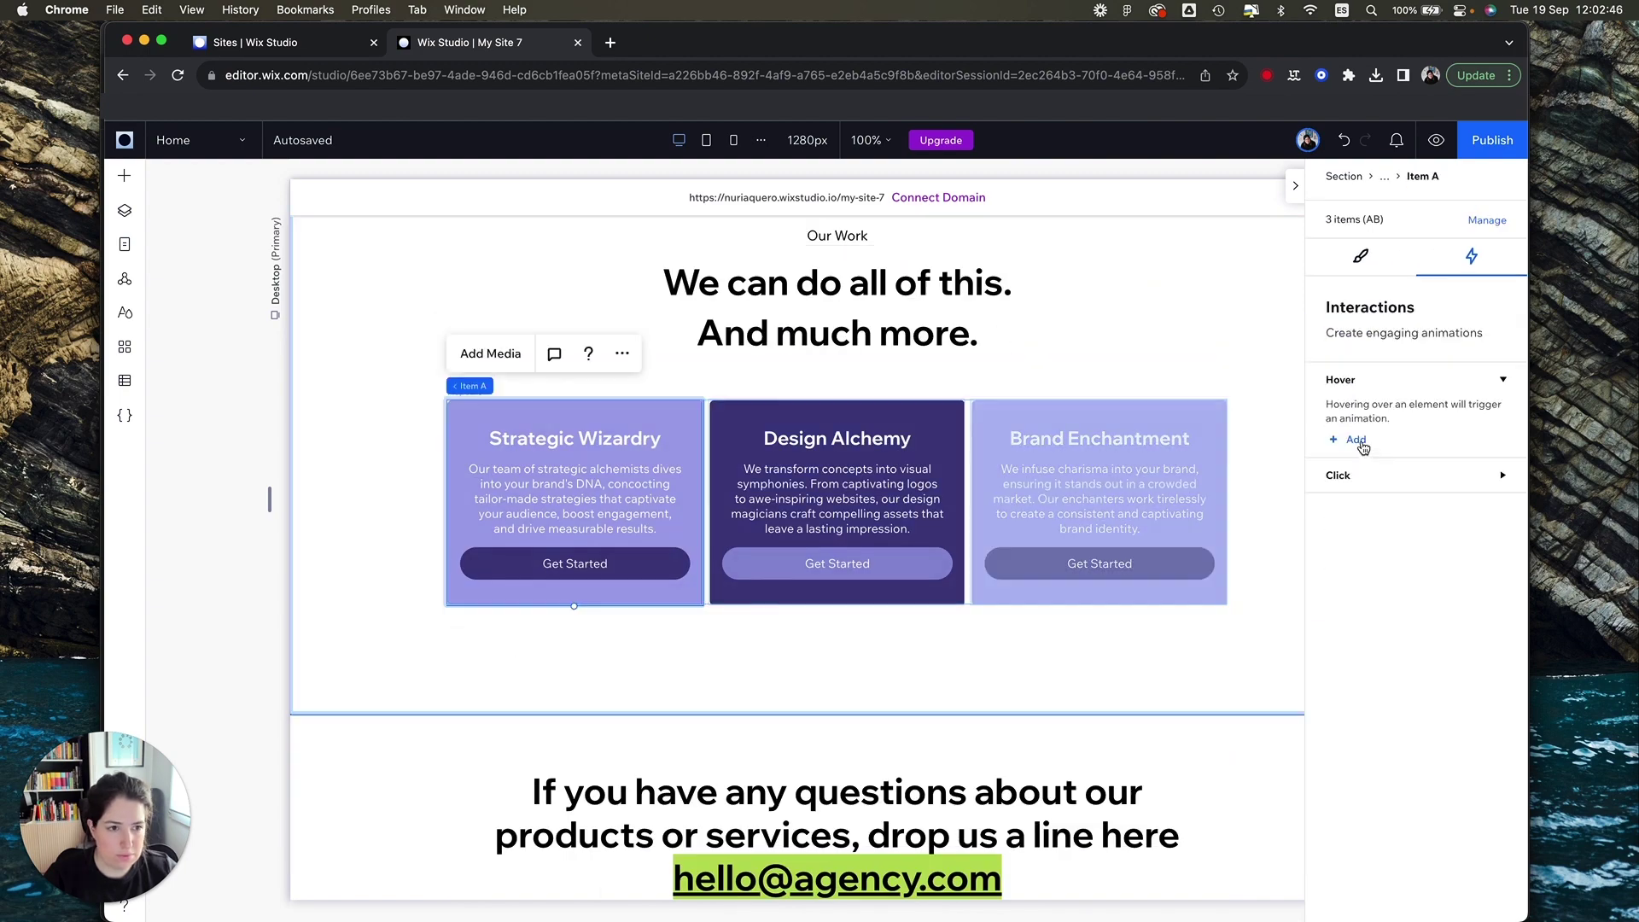
Step: Apply a 1.2 s from-below Reveal entrance to the service cards and preview
left_click(1364, 441)
left_click(1356, 431)
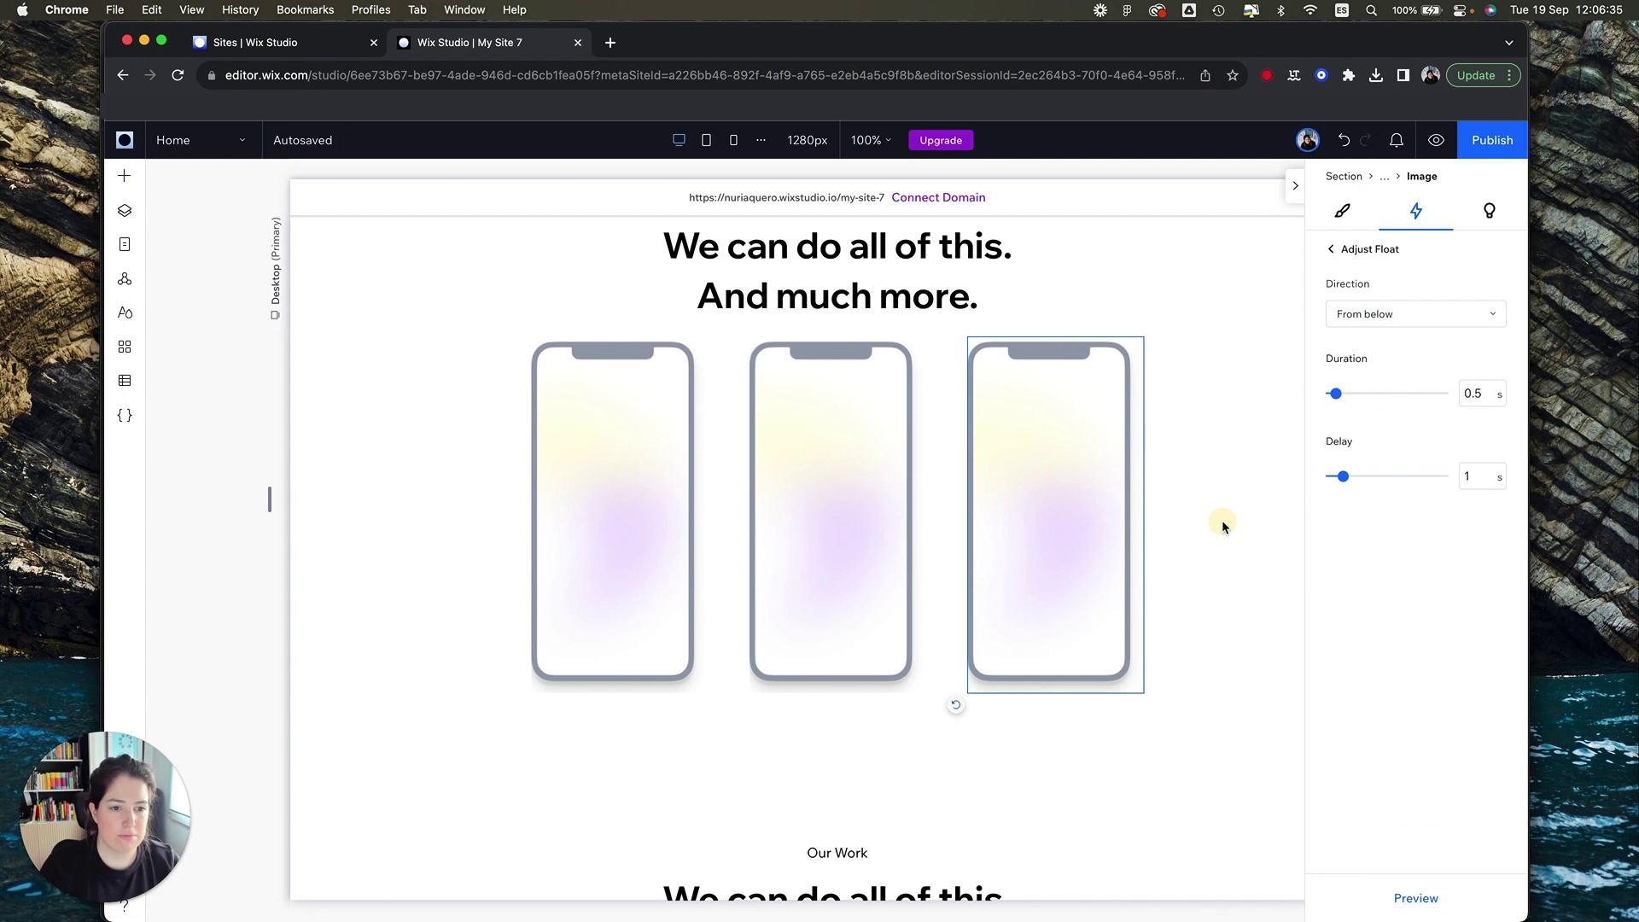
left_click(1222, 520)
scroll(1238, 520, "up", 10)
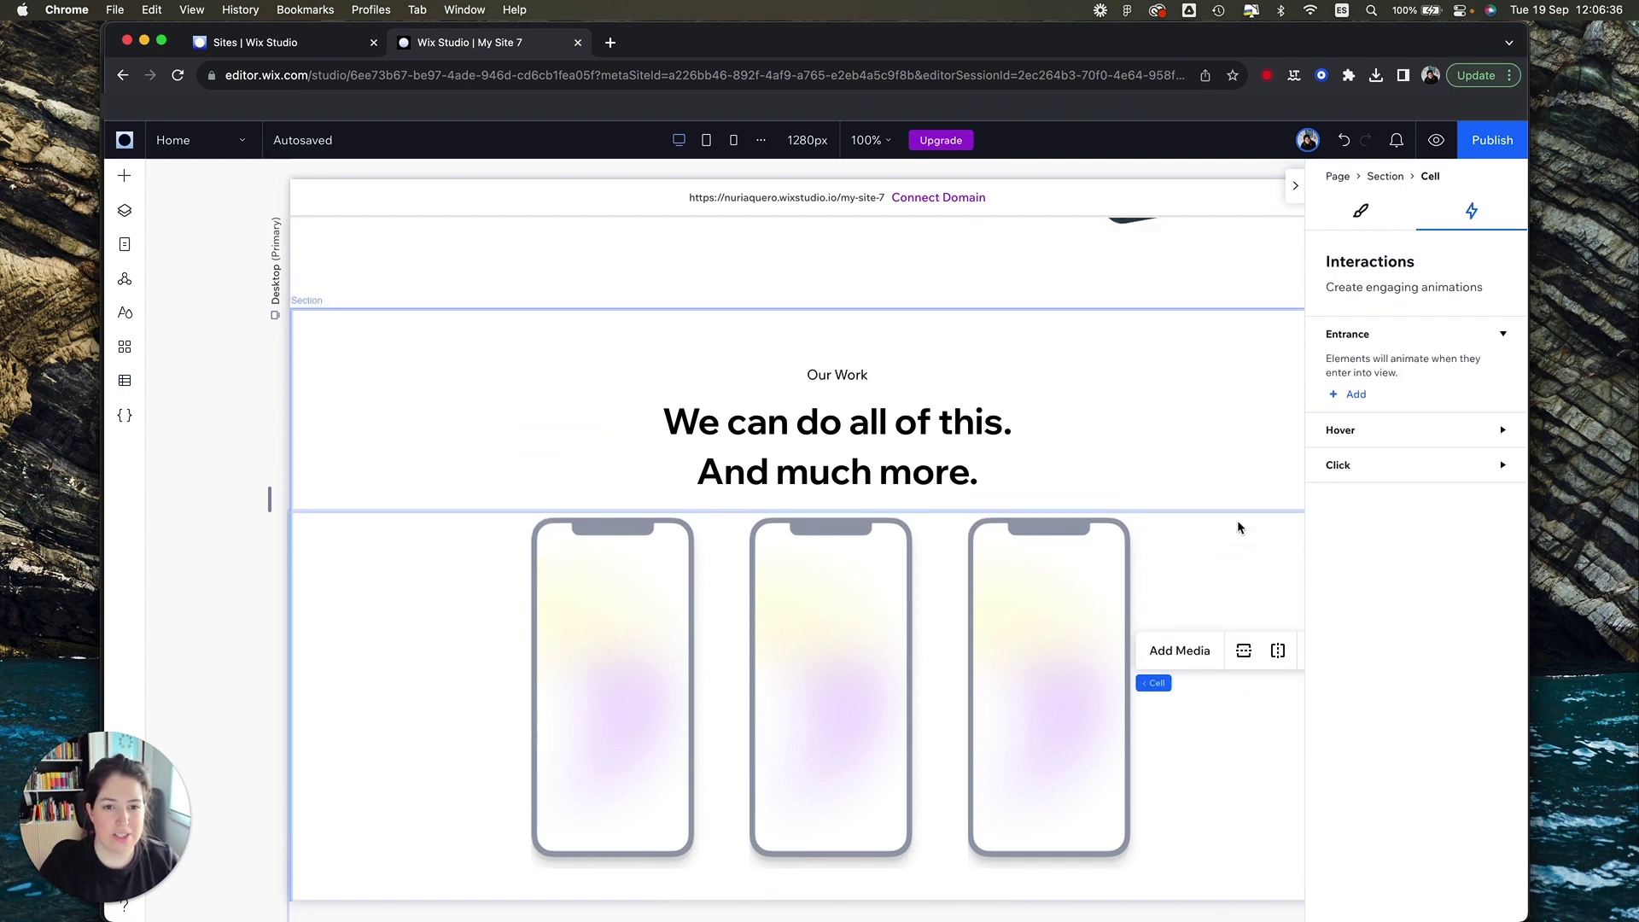
scroll(1221, 452, "up", 2)
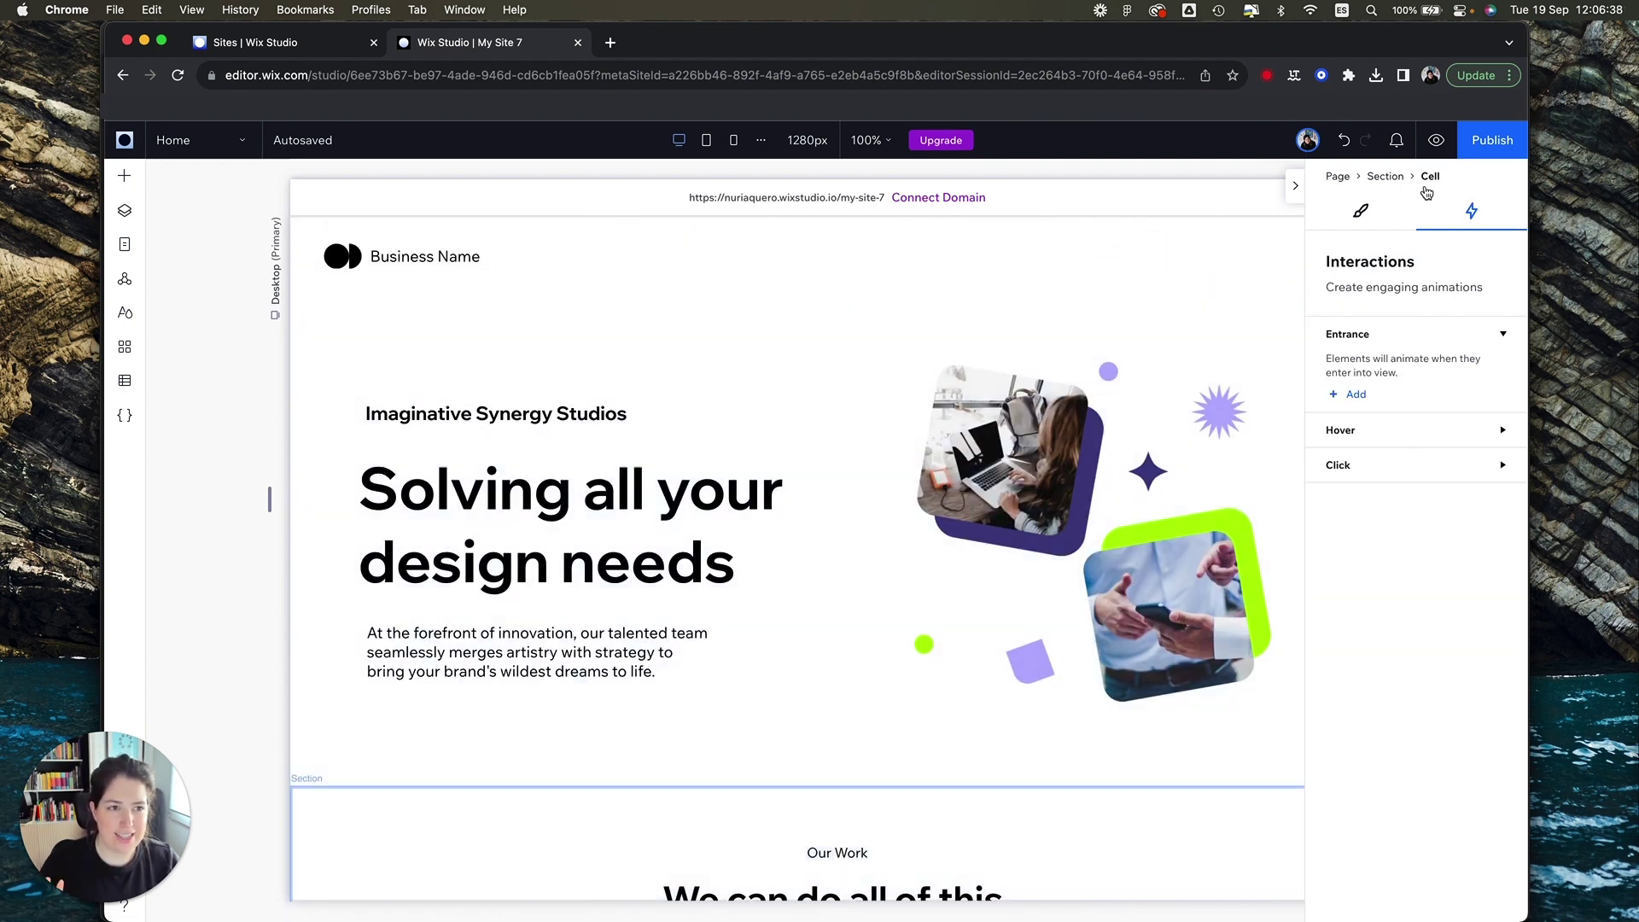
left_click(1436, 141)
Step: Scroll through the preview to watch the phone and service card animations, then return to the hero
scroll(1233, 323, "down", 8)
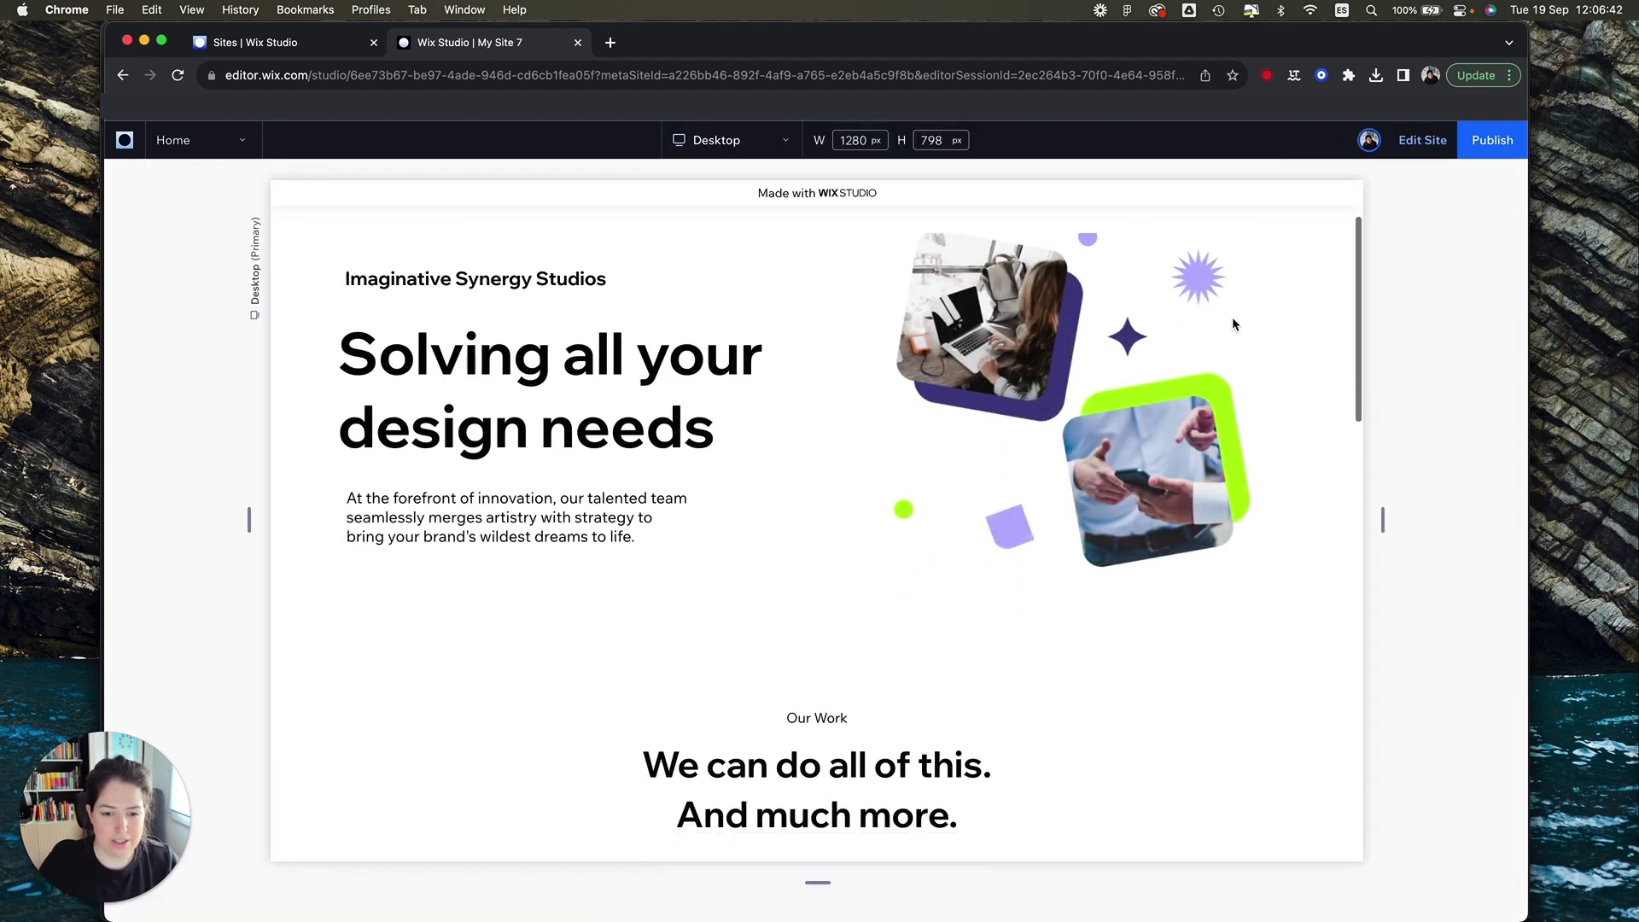
scroll(1232, 323, "down", 3)
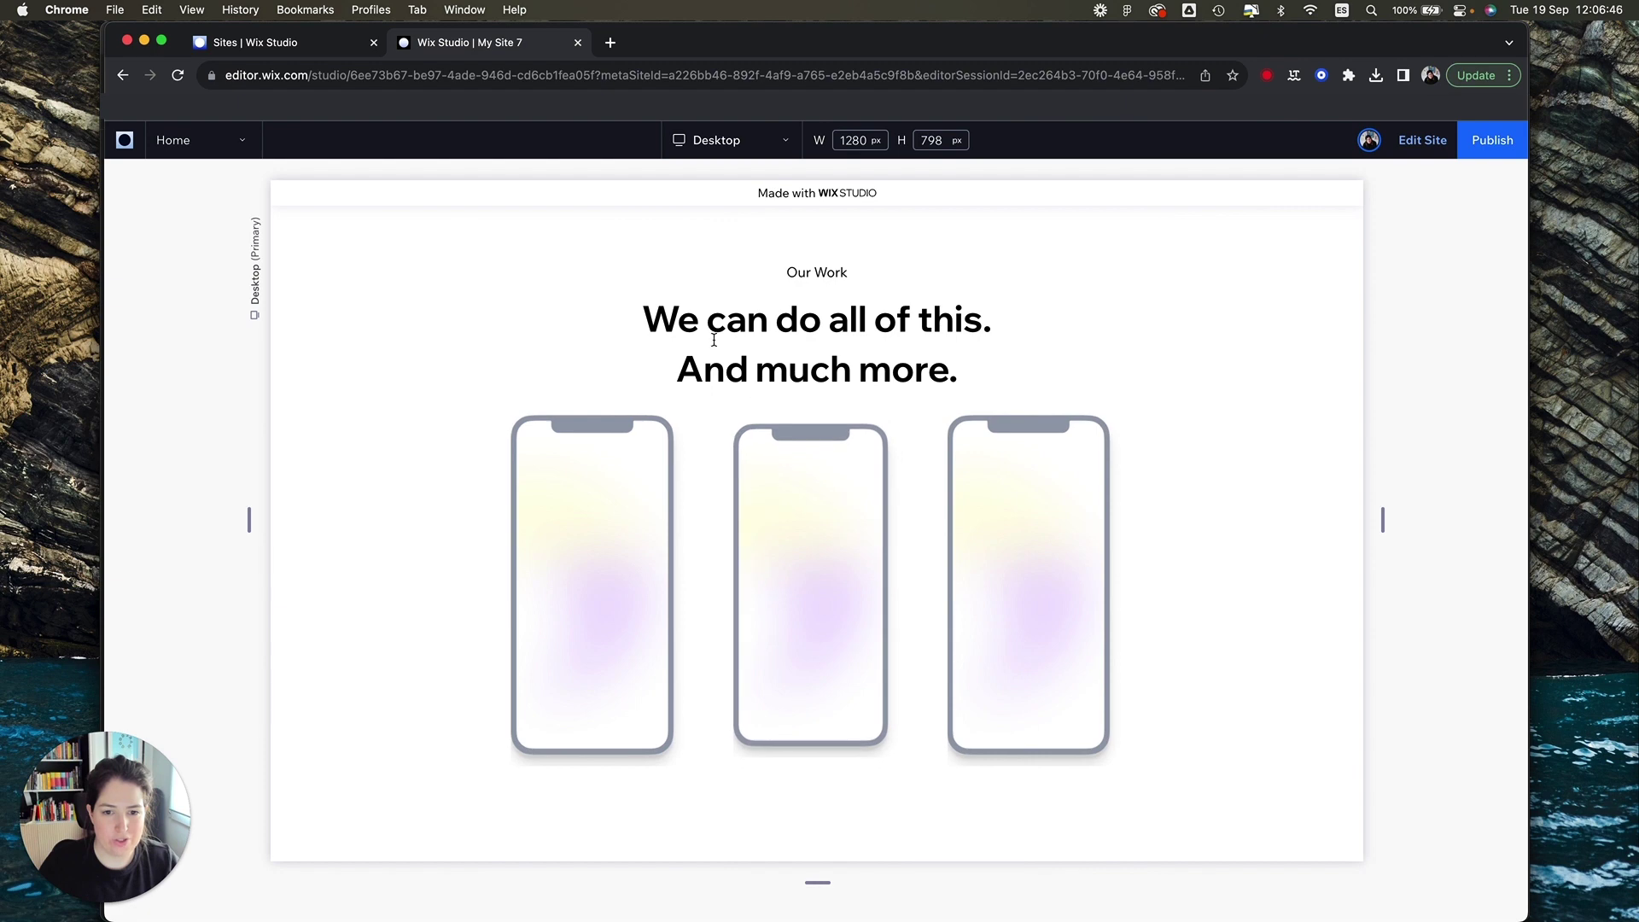
scroll(390, 389, "down", 5)
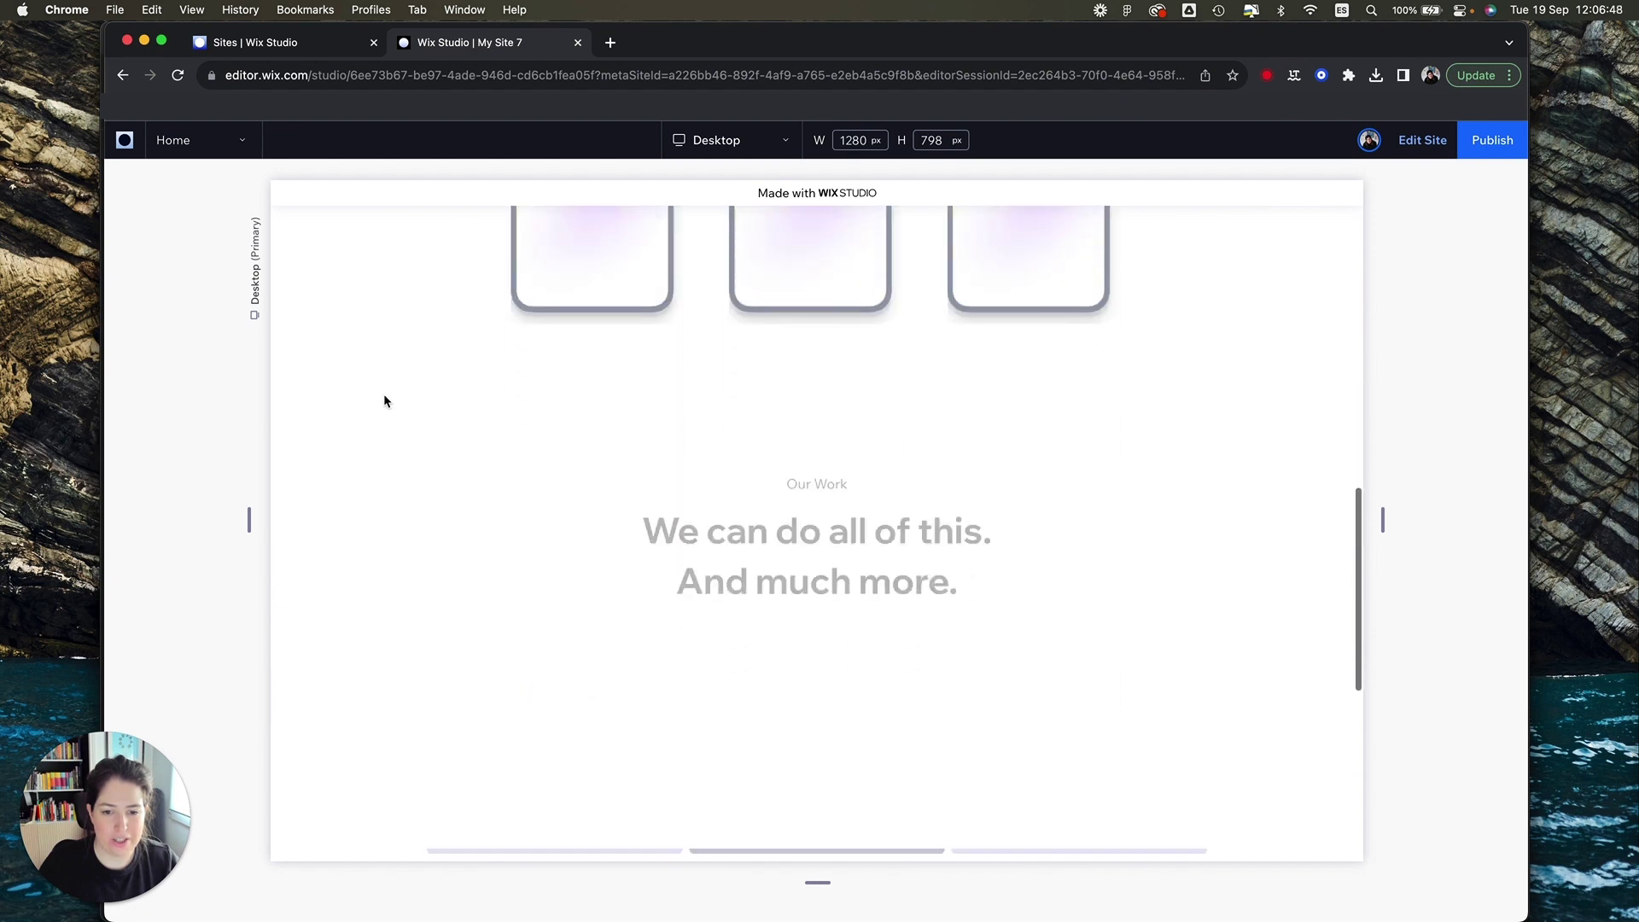
scroll(378, 405, "down", 3)
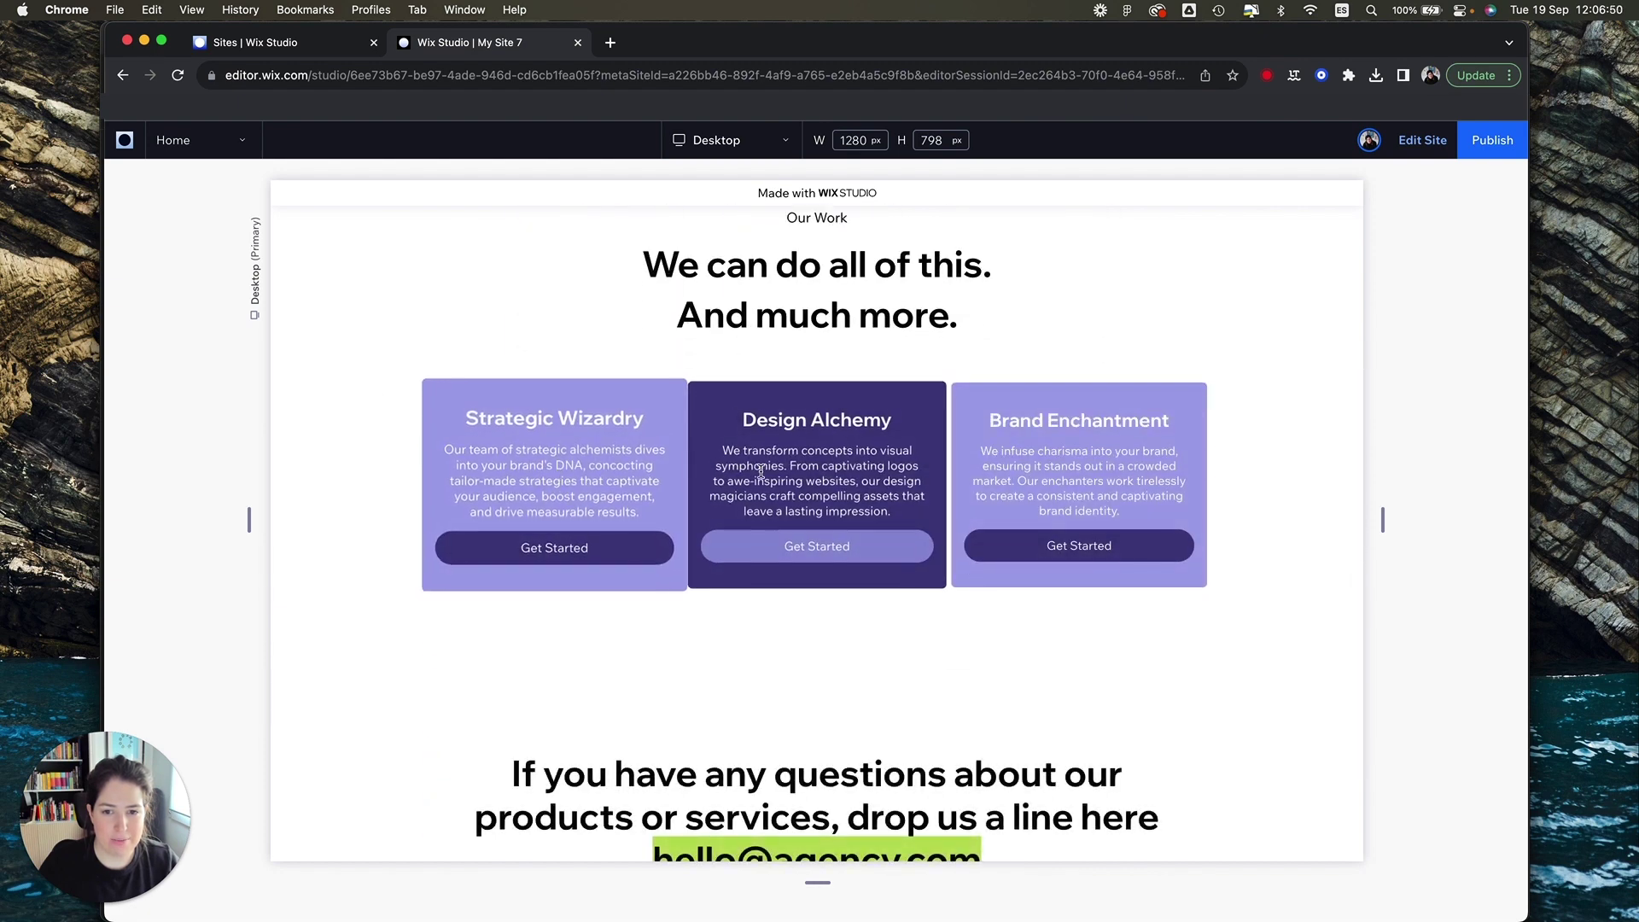
scroll(1335, 505, "down", 4)
scroll(1335, 505, "up", 5)
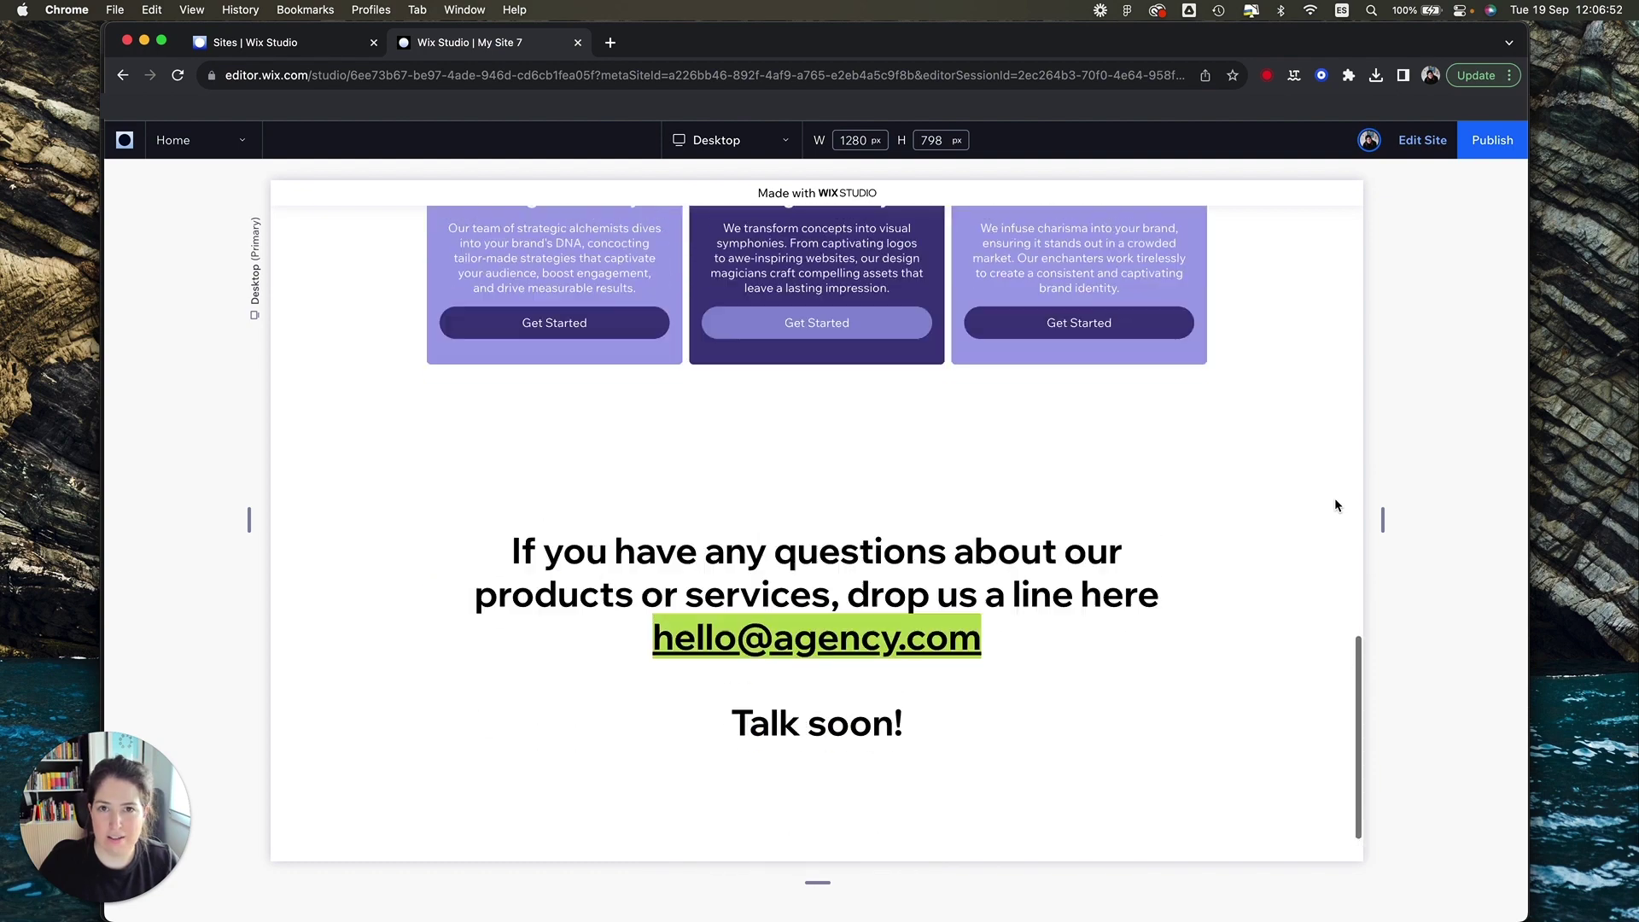
scroll(1337, 505, "up", 6)
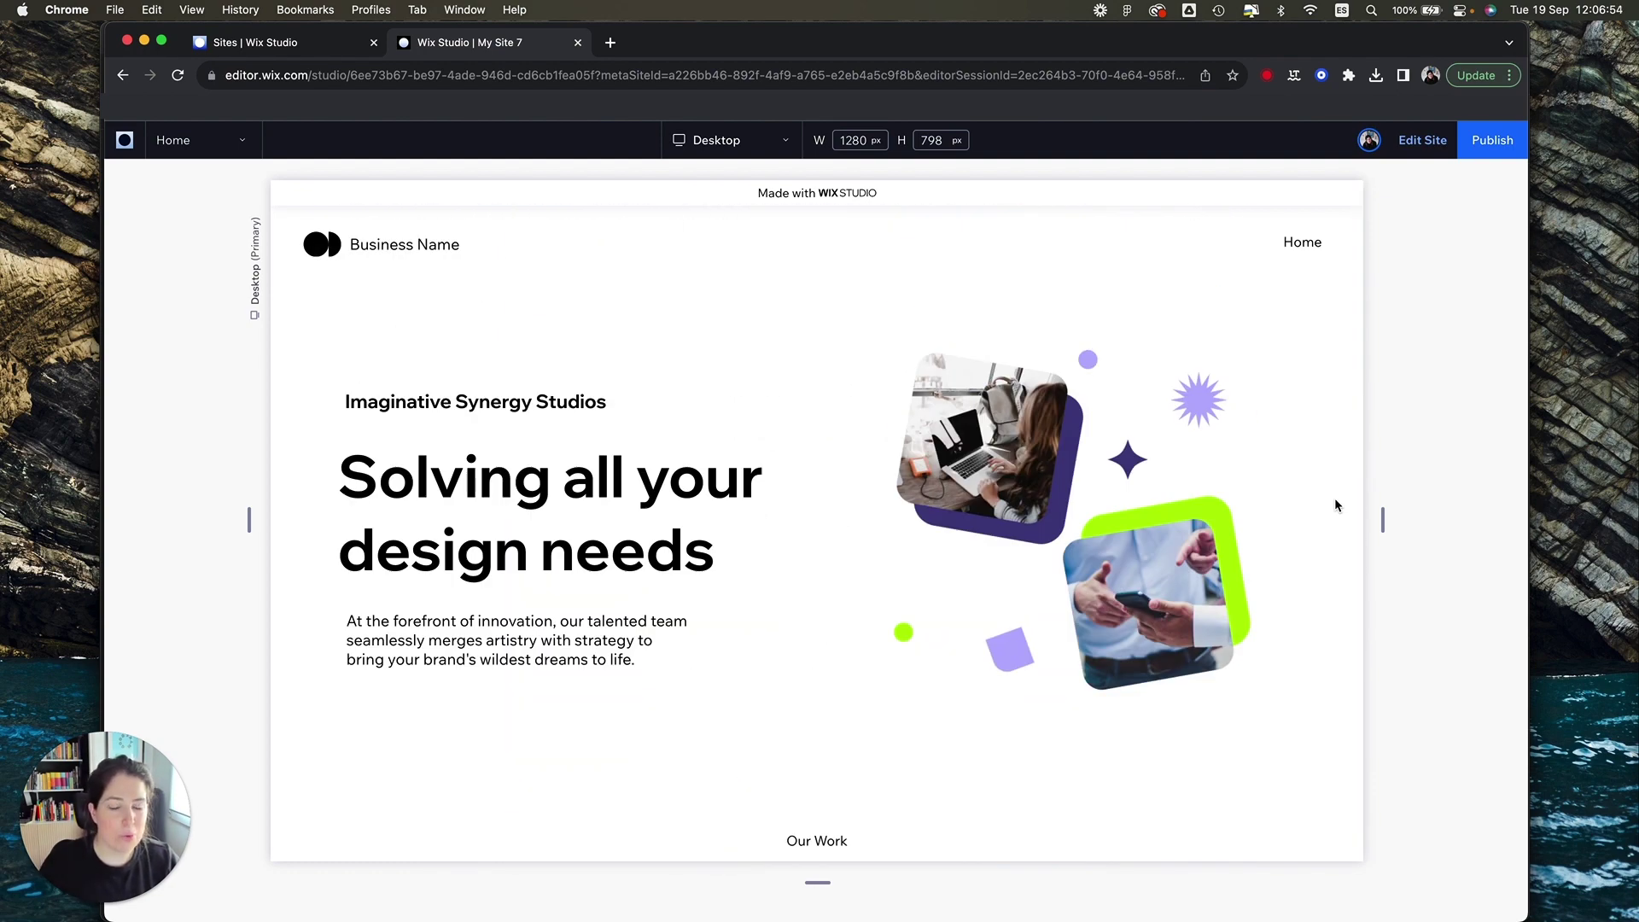